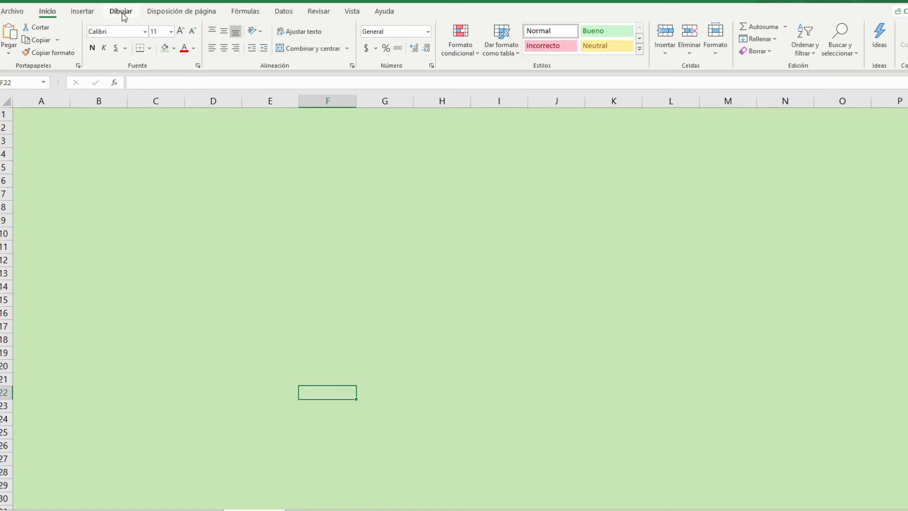
With the black pen, draw a curly brace and handwrite ax1 + by1 = c1 beside it.
left_click(121, 12)
left_click(138, 36)
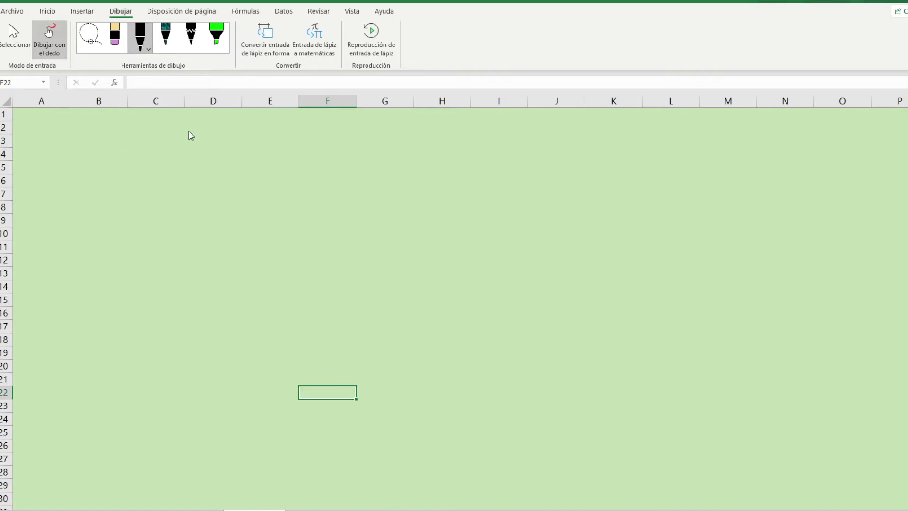
left_click_drag(157, 127, 148, 233)
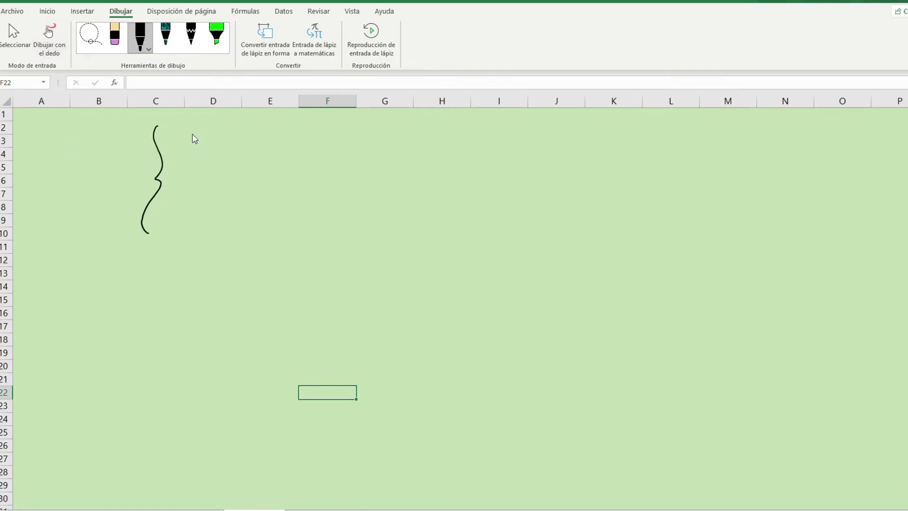
left_click_drag(195, 134, 218, 143)
left_click_drag(217, 133, 205, 143)
mouse_move(256, 129)
left_mouse_down()
mouse_move(250, 146)
mouse_move(278, 148)
left_mouse_up()
left_click_drag(296, 136, 299, 154)
left_click_drag(322, 140, 337, 143)
left_click_drag(372, 136, 372, 152)
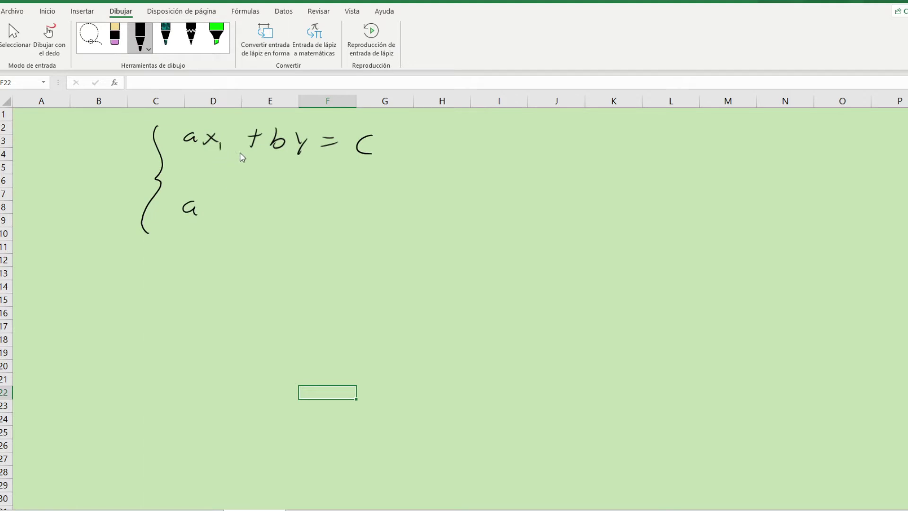
left_click_drag(309, 149, 308, 155)
Handwrite the second equation ax2 + by2 = c2 below the first.
mouse_move(224, 213)
left_mouse_down()
mouse_move(231, 222)
mouse_move(253, 215)
left_mouse_up()
left_click_drag(249, 205, 261, 202)
left_click_drag(272, 196, 312, 222)
left_click_drag(330, 203, 340, 208)
left_click_drag(365, 197, 374, 218)
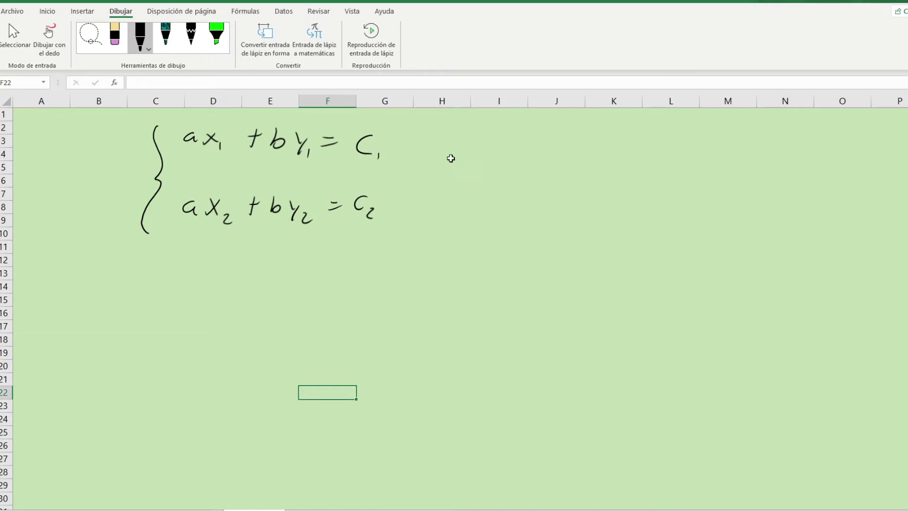
Enter the title 'SISTEMA DE ECUACIÓN' in cell H1.
left_click(448, 117)
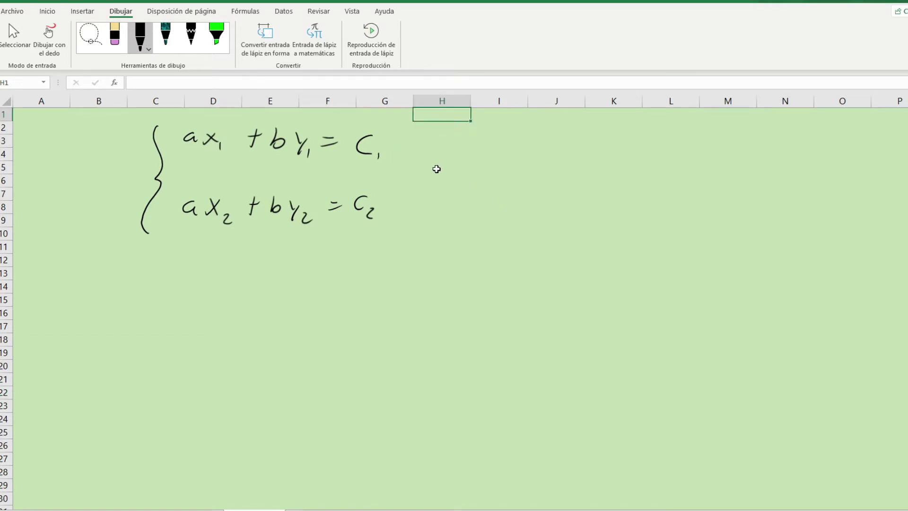
type("MA")
type("TR")
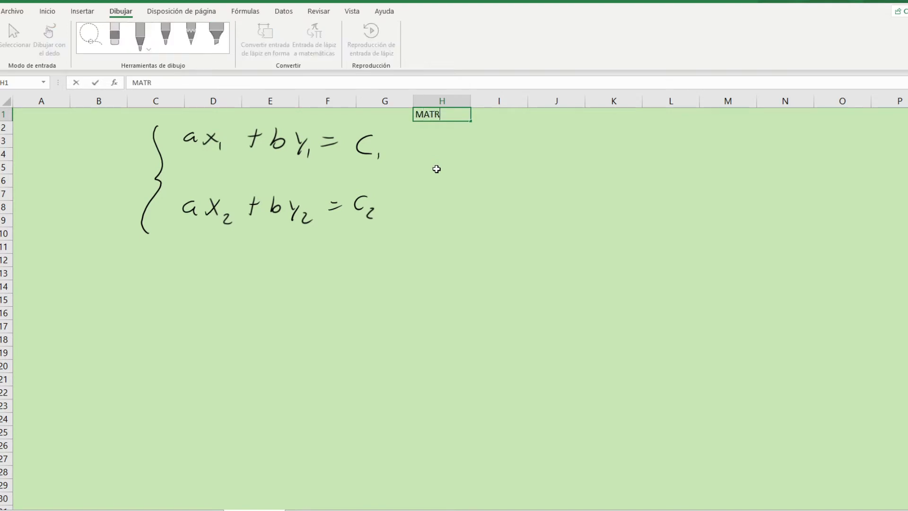
key("BackSpace")
key("BackSpace")
key("BackSpace")
key("BackSpace")
type("SIST")
type("EMA DE EC")
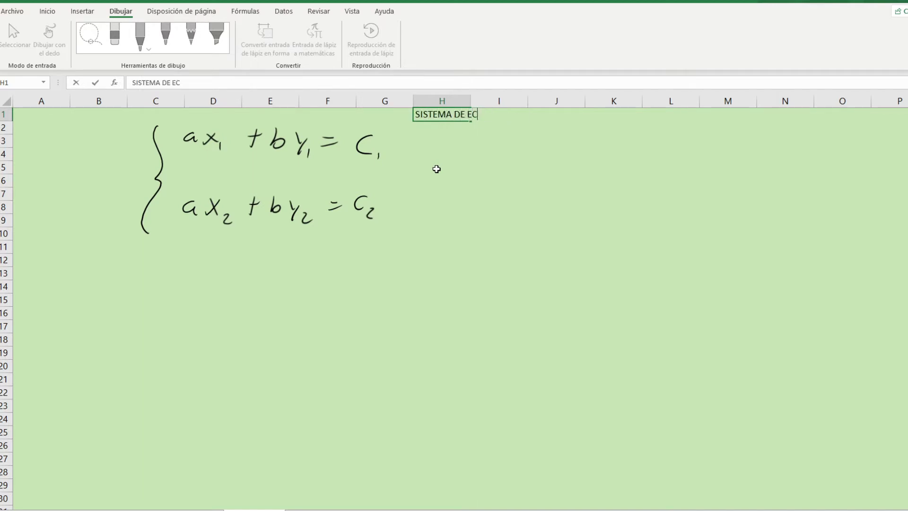
type("UACIÓN")
left_click(479, 168)
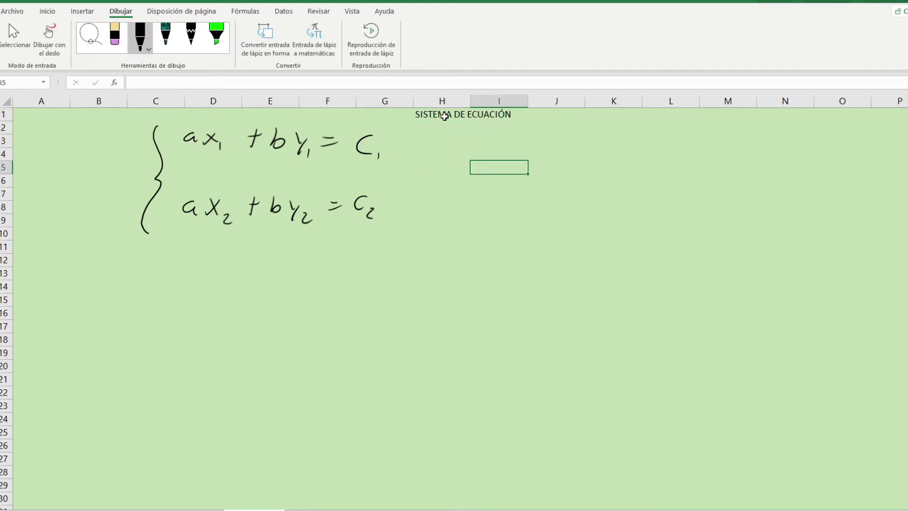
Set the H1 title's font size to 22.
left_click(441, 116)
left_click(47, 11)
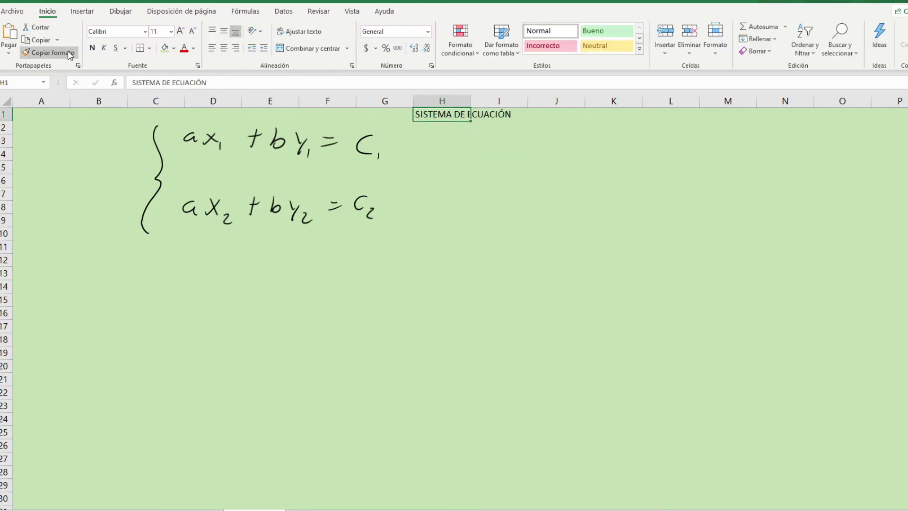
left_click(156, 31)
type("18")
key("Return")
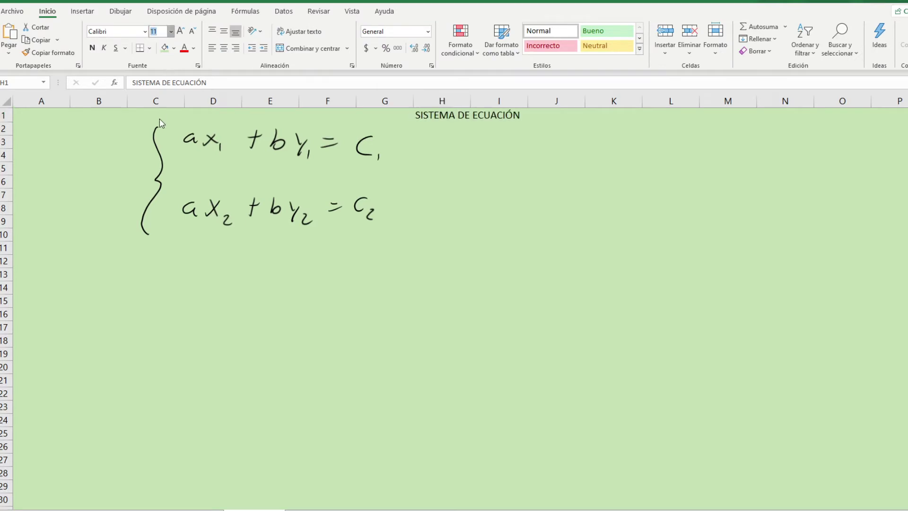
type("22")
key("Return")
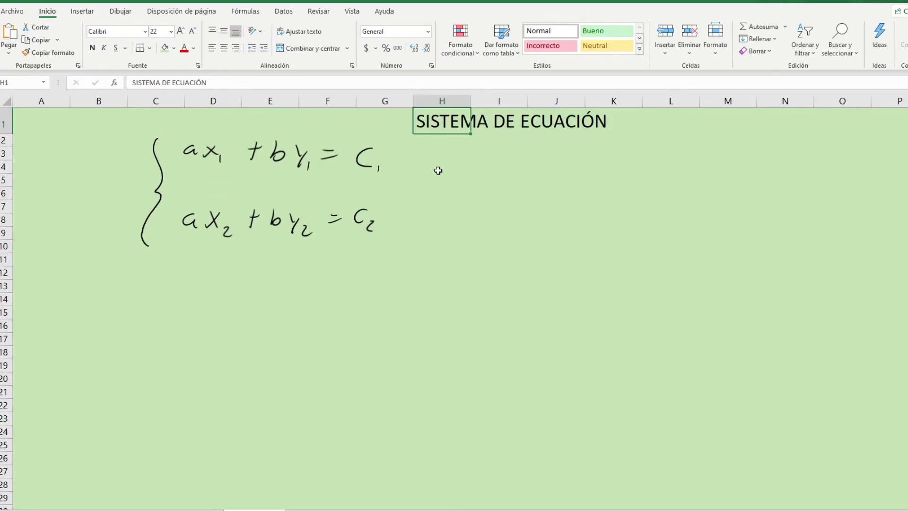
Fill H4 yellow and add a centred X label in I4.
left_click(500, 166)
left_click(451, 166)
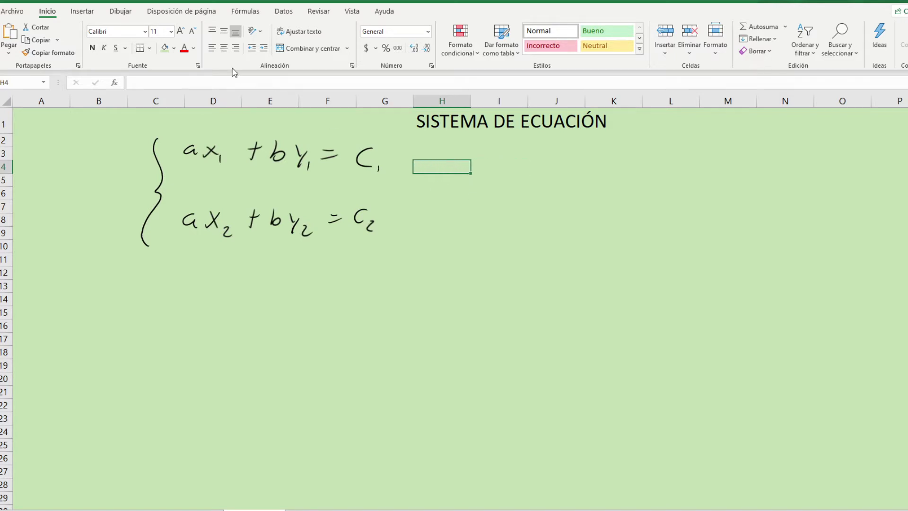
left_click(175, 52)
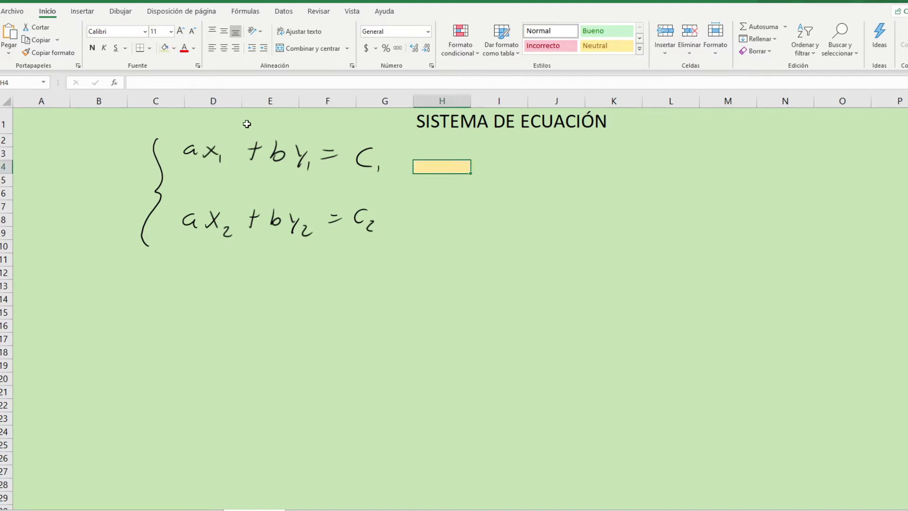
left_click(489, 169)
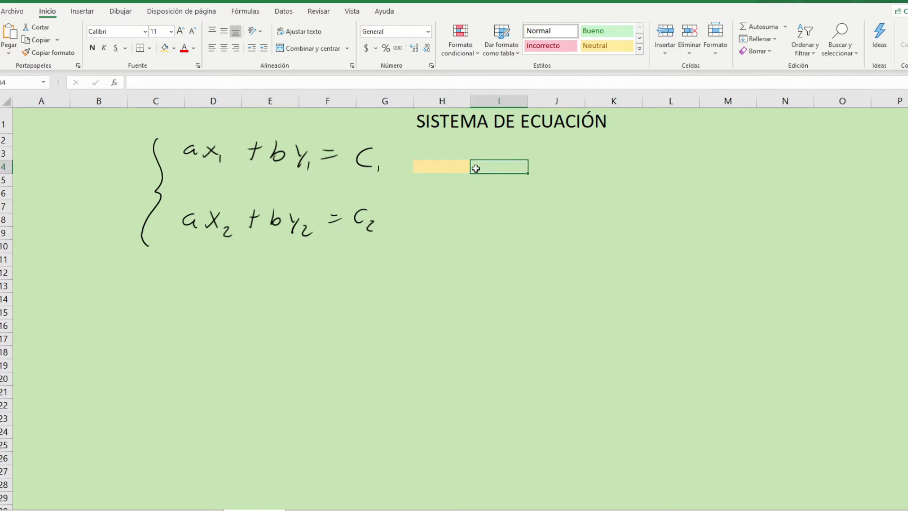
type("X")
left_click(456, 220)
left_click(482, 169)
left_click(224, 48)
left_click(224, 31)
left_click(156, 31)
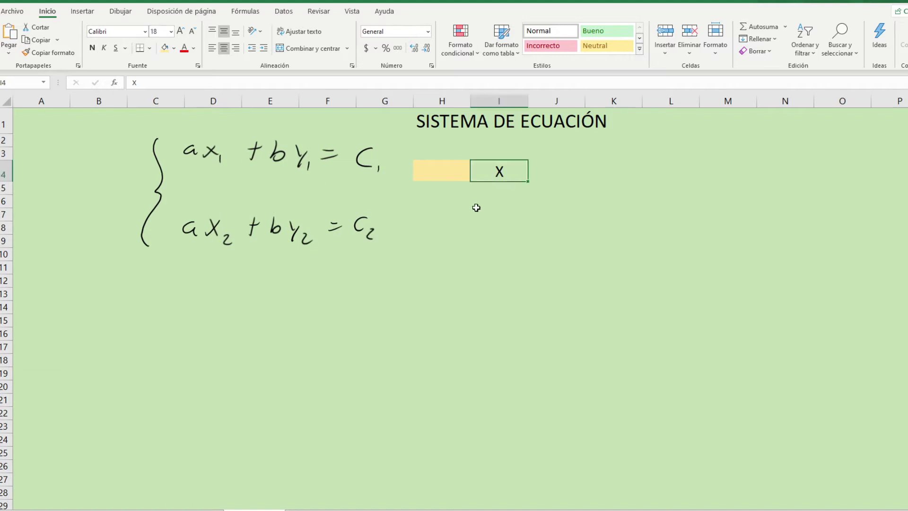
Set H4's font size to 18.
left_click(442, 170)
left_click(159, 31)
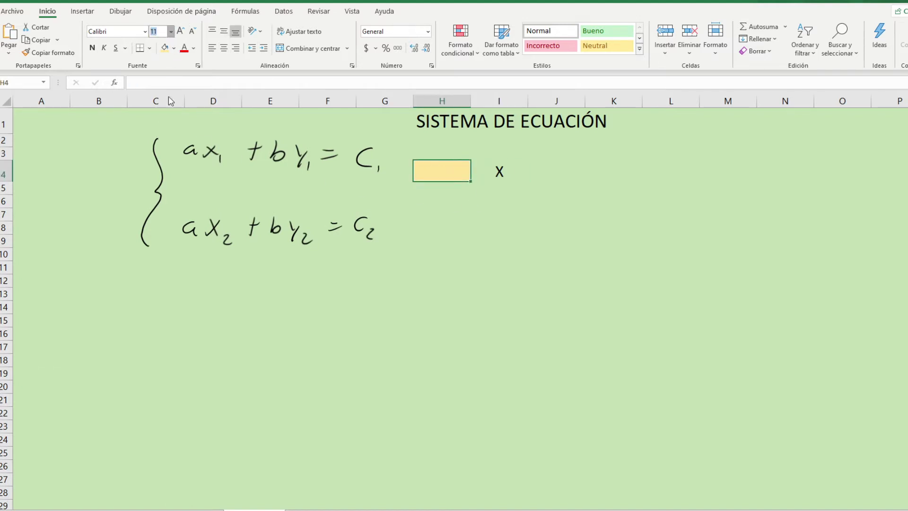
type("18")
key("Return")
Give H7 the same yellow fill and font size 18.
left_click(430, 220)
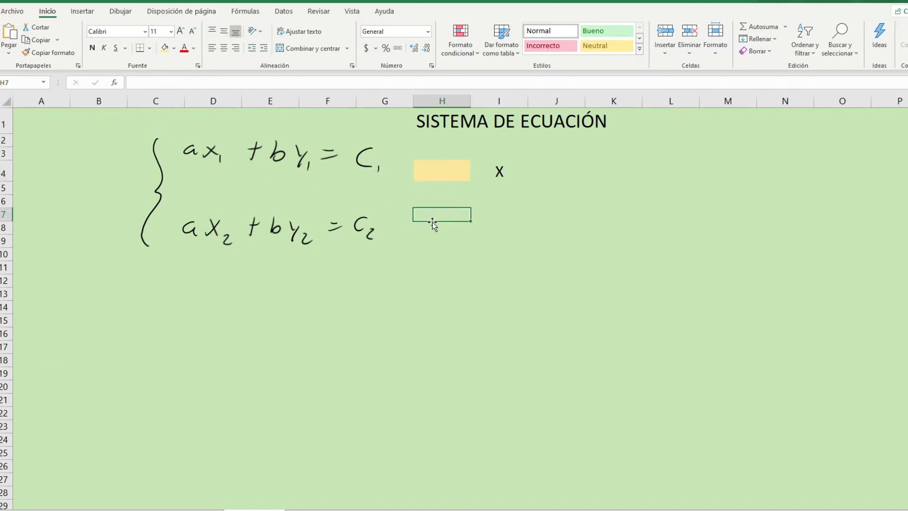
left_click(165, 48)
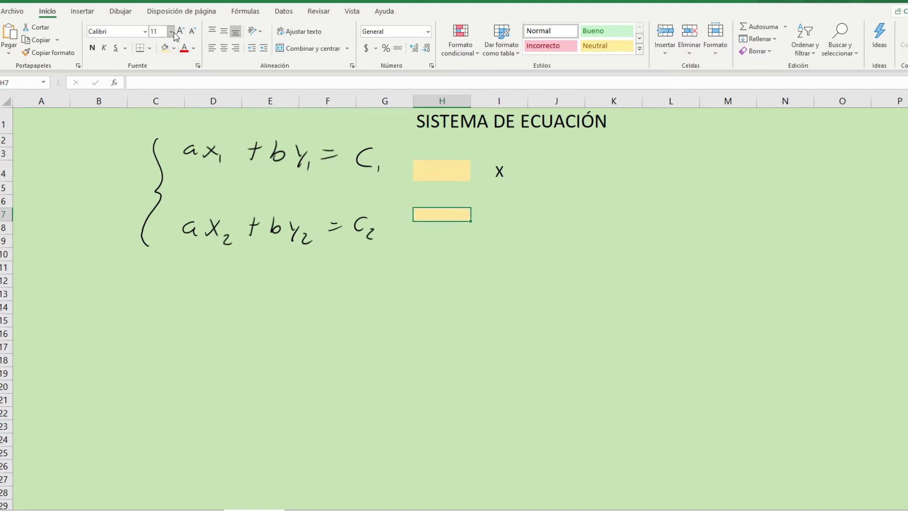
left_click(158, 31)
type("18")
key("Return")
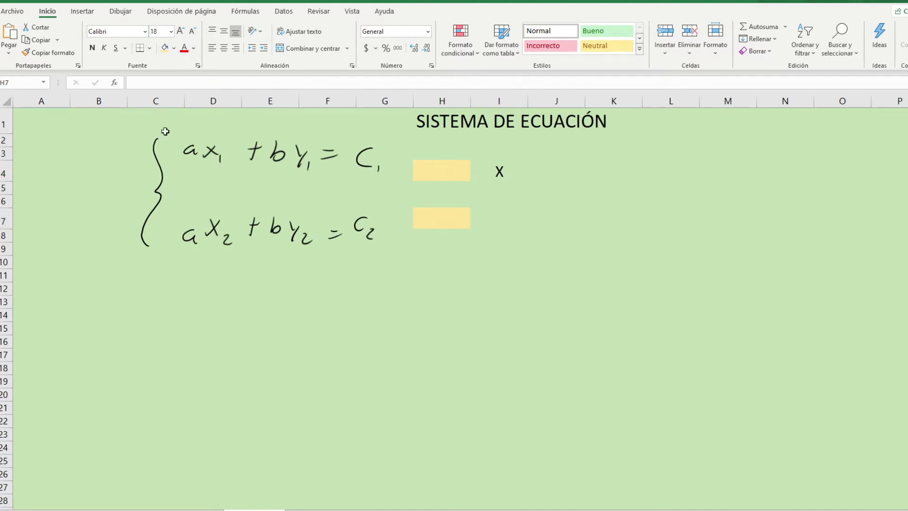
left_click(490, 225)
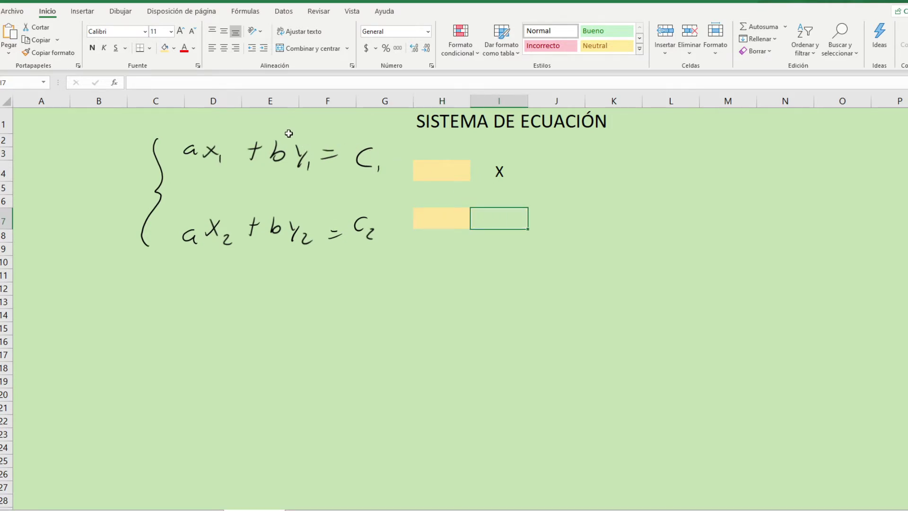
Enter an x label in I7, centred, bold and enlarged.
type("x")
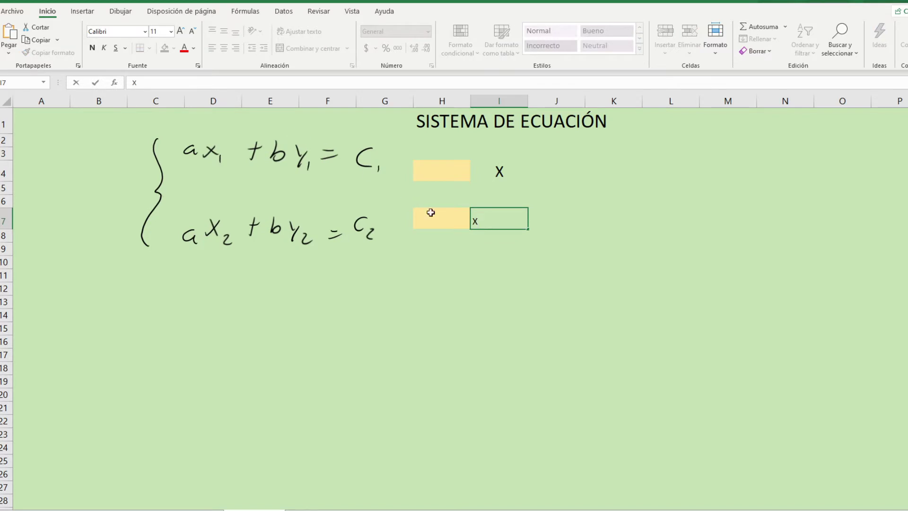
left_click(482, 267)
left_click(490, 222)
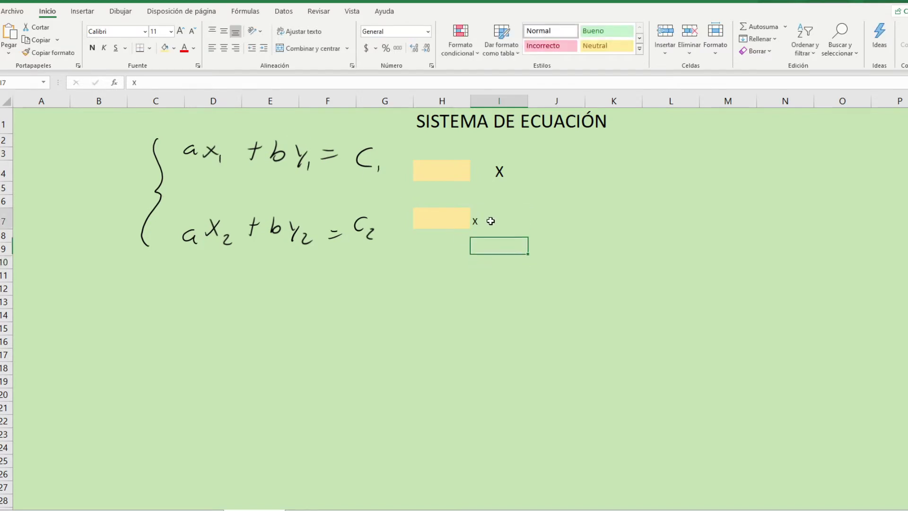
left_click(223, 48)
left_click(223, 31)
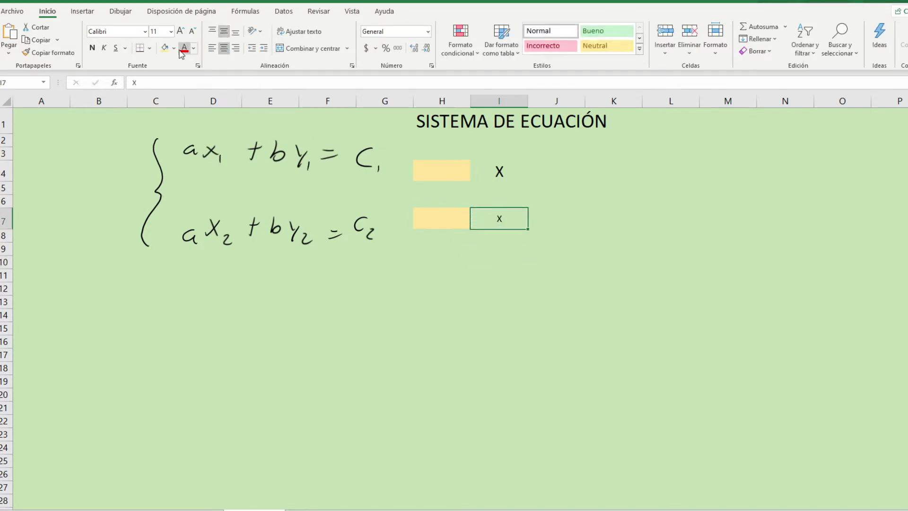
left_click(93, 48)
left_click(156, 31)
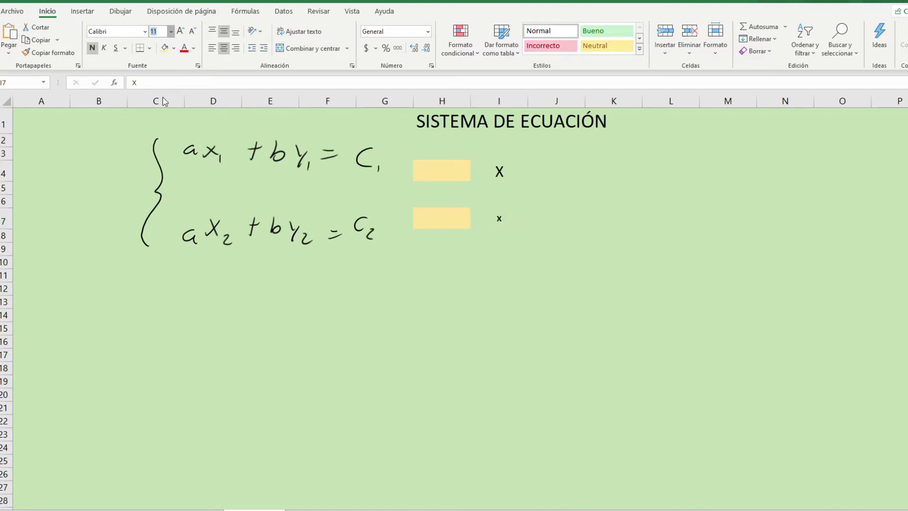
key("Return")
Bold the I4 label and change the labels to X1 and X2.
left_click(494, 175)
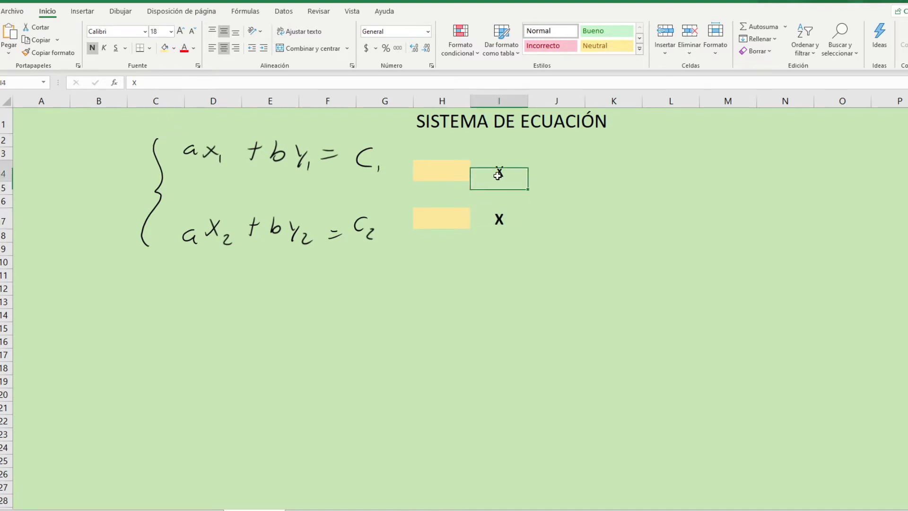
left_click(92, 47)
left_click(152, 81)
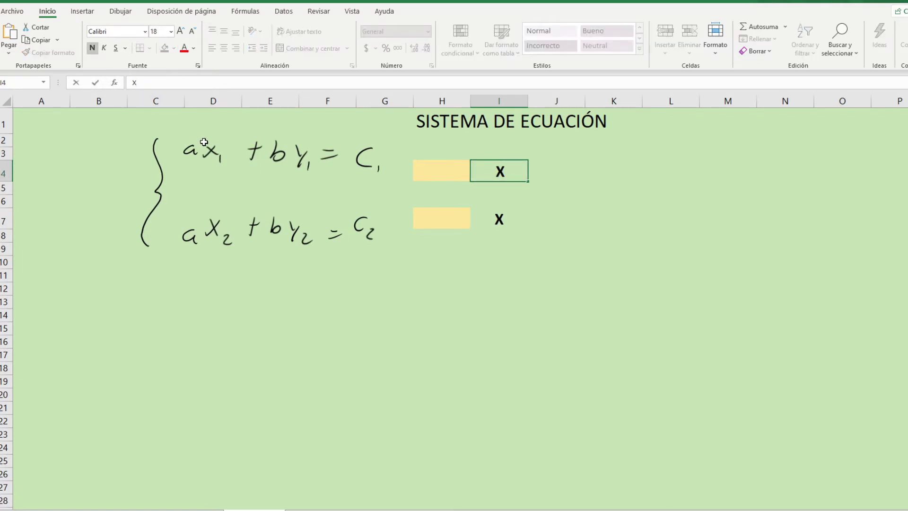
type("1")
left_click(502, 215)
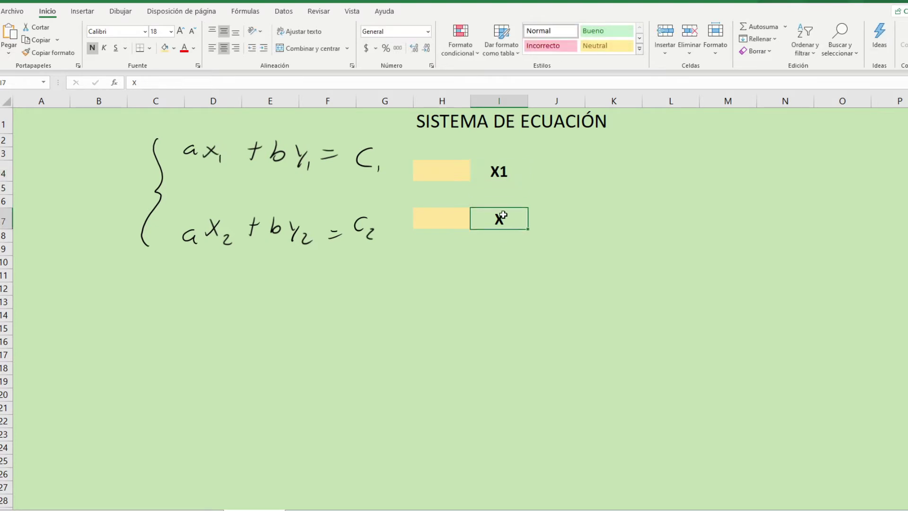
left_click(171, 83)
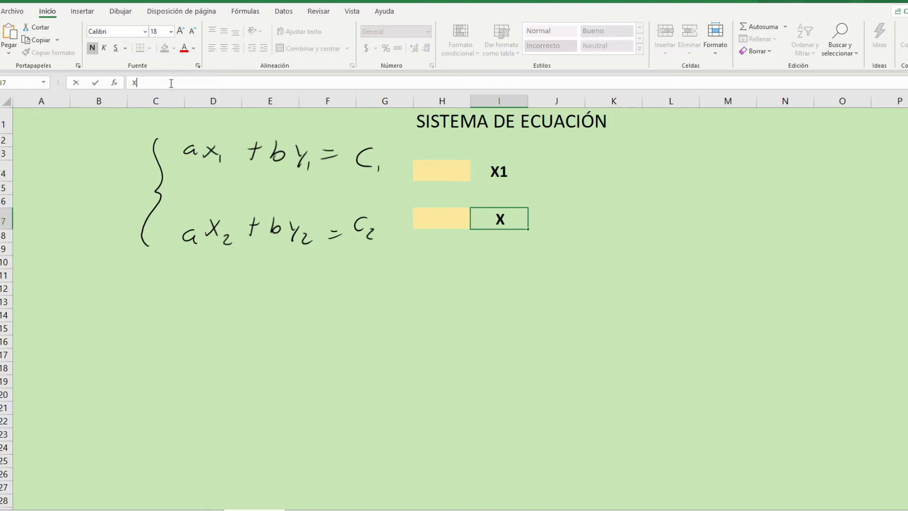
type("2")
left_click(394, 256)
Add black outside borders to the yellow boxes H4 and H7.
left_click(450, 174)
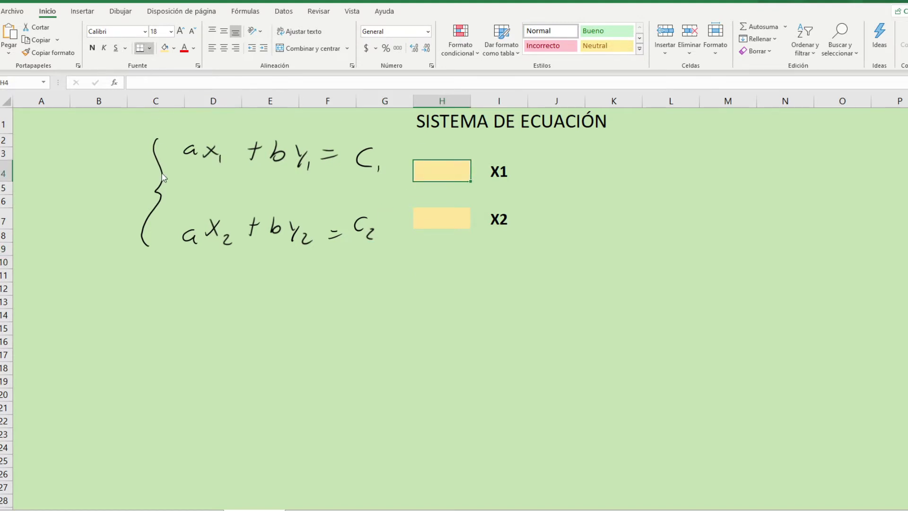
left_click(442, 217)
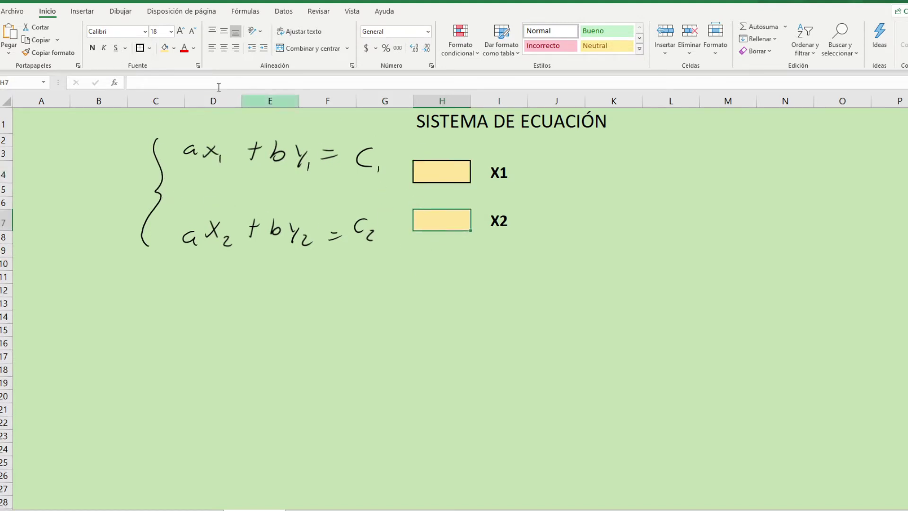
left_click(140, 48)
Copy the H4:I7 boxes and labels and paste them at K4.
left_click(447, 277)
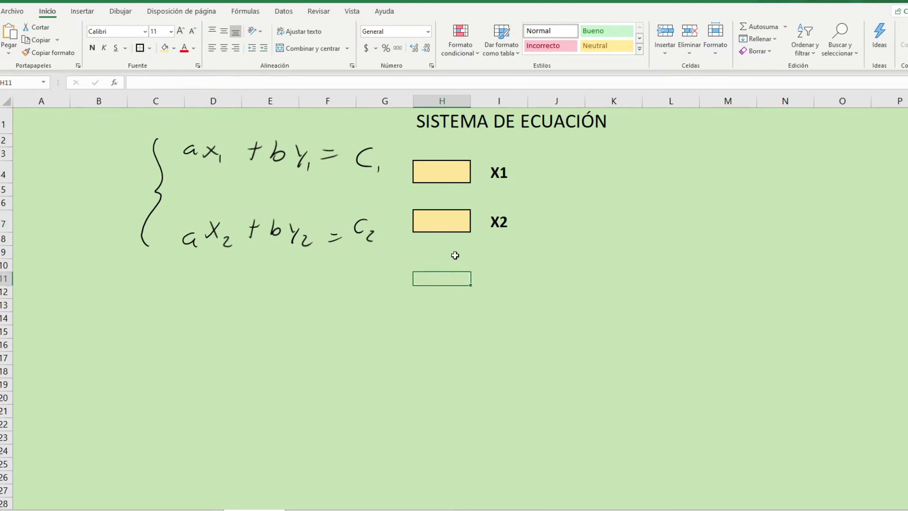
left_click_drag(448, 165, 496, 226)
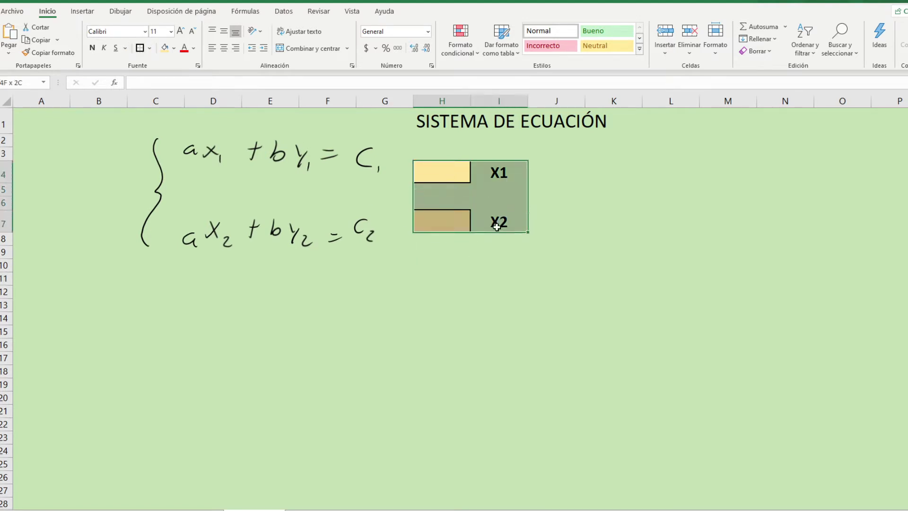
left_click(38, 39)
left_click(560, 172)
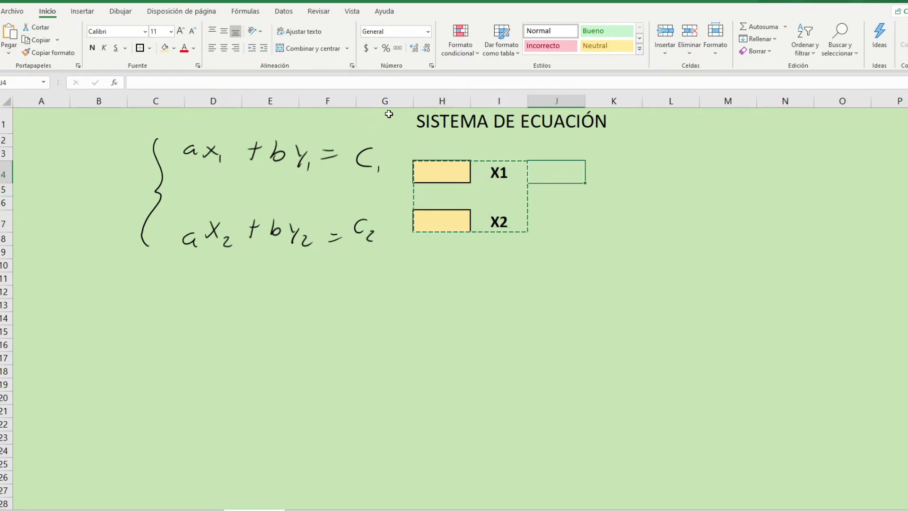
left_click(602, 172)
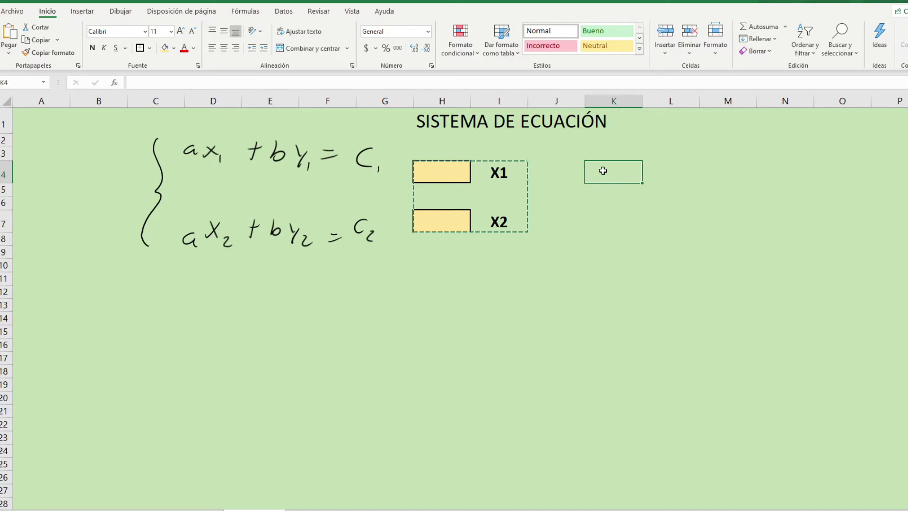
left_click(10, 33)
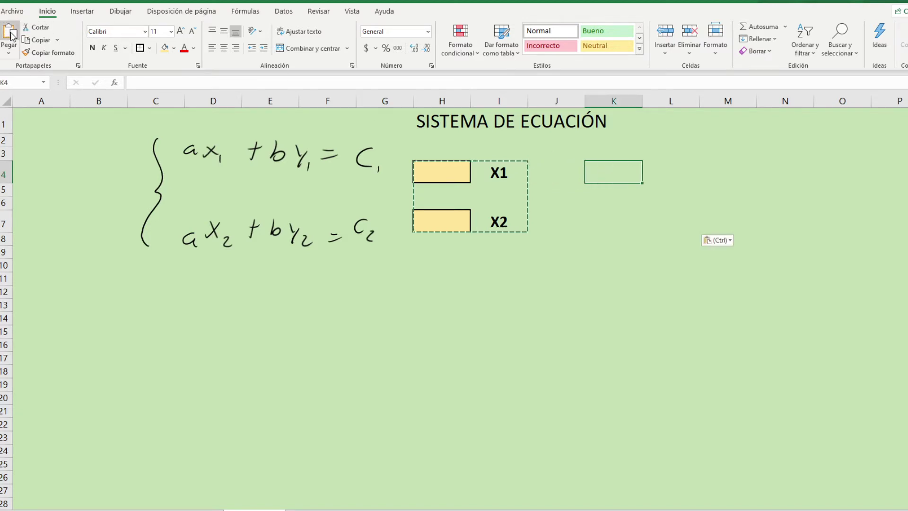
Relabel the pasted labels from X1 and X2 to Y1 and Y2.
left_click(683, 177)
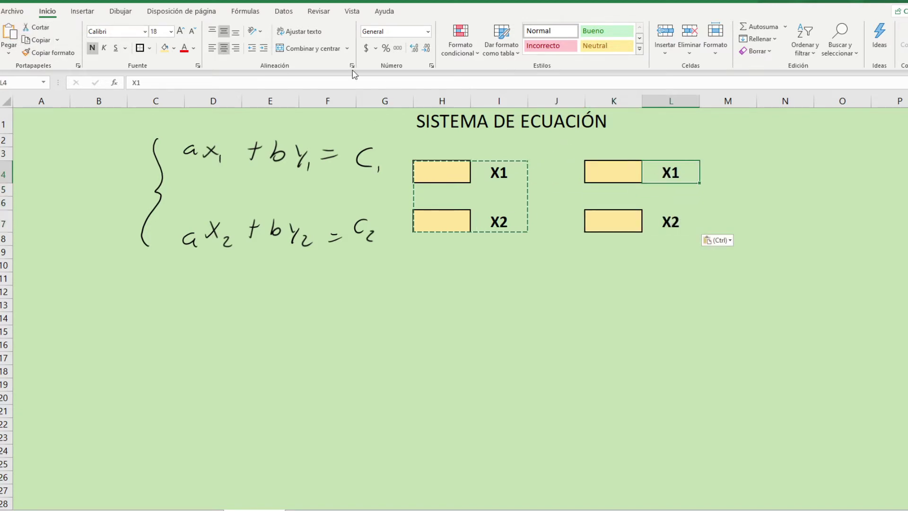
left_click(137, 81)
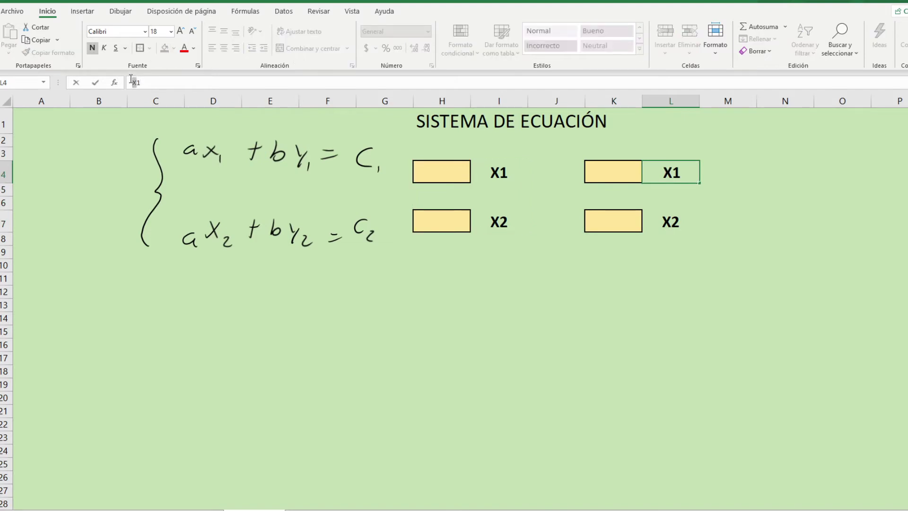
type("Y")
left_click(667, 224)
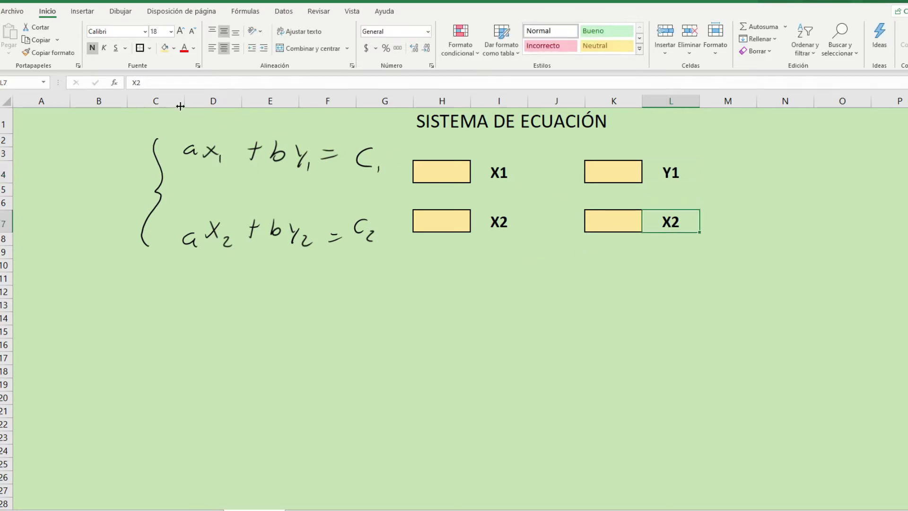
left_click(135, 82)
key("BackSpace")
type("Y")
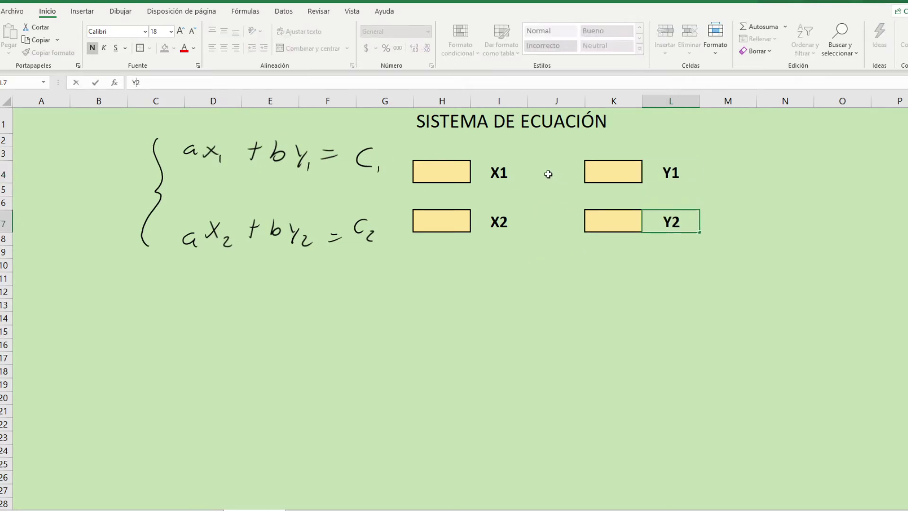
Type a plus sign in J4 between X1 and Y1.
left_click(548, 174)
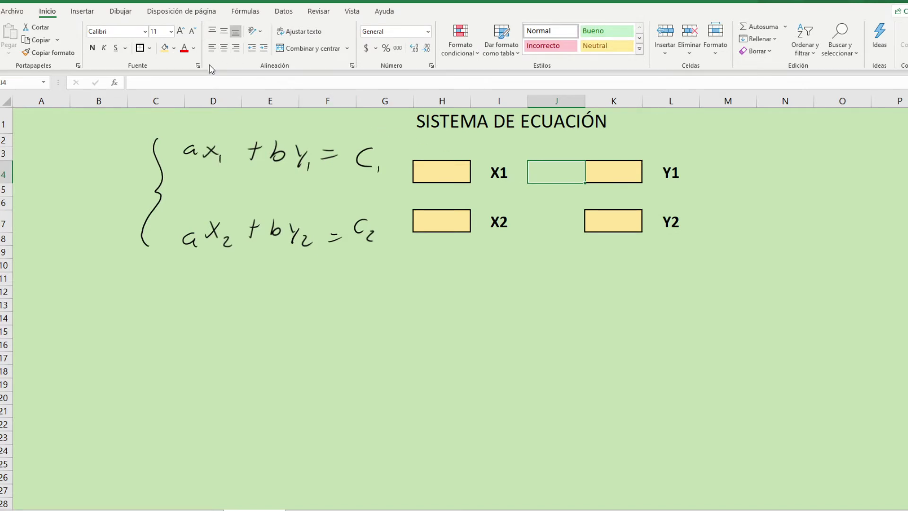
type("+")
left_click(541, 214)
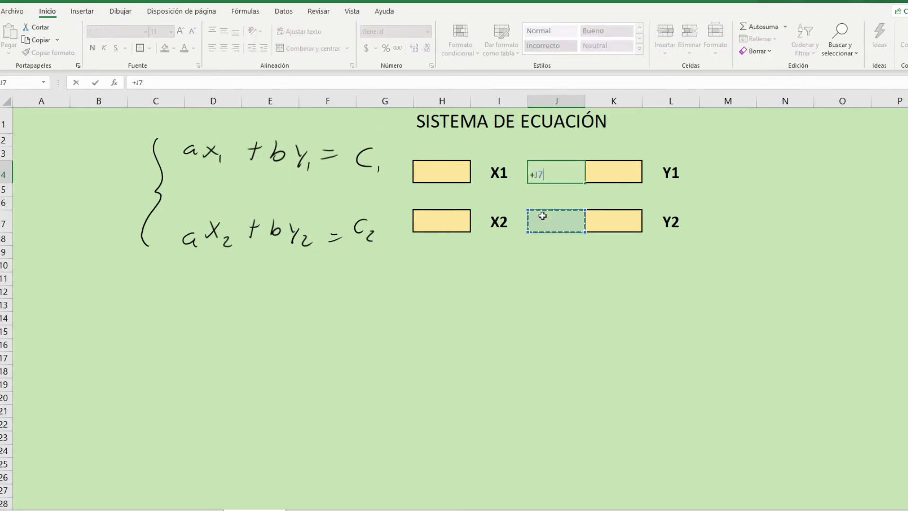
key("BackSpace")
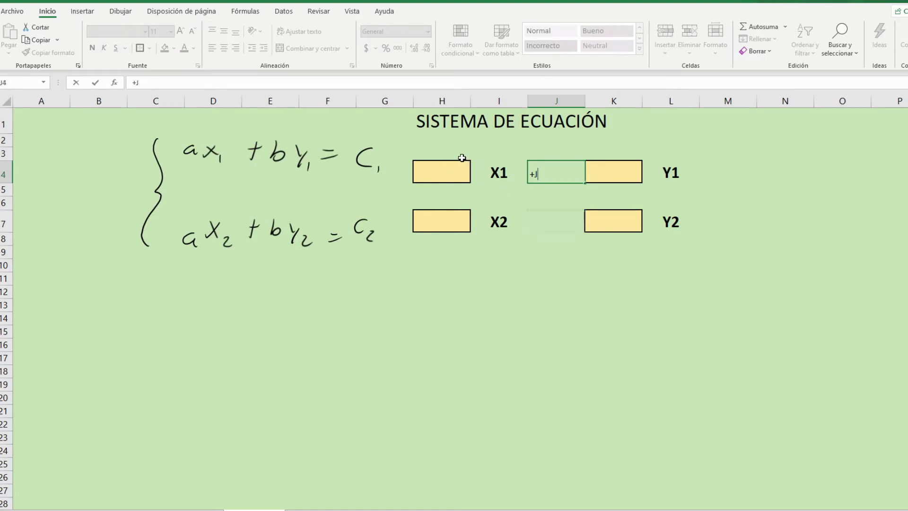
key("BackSpace")
Commit the J4 plus sign and attempt a plus entry in J7.
key("Return")
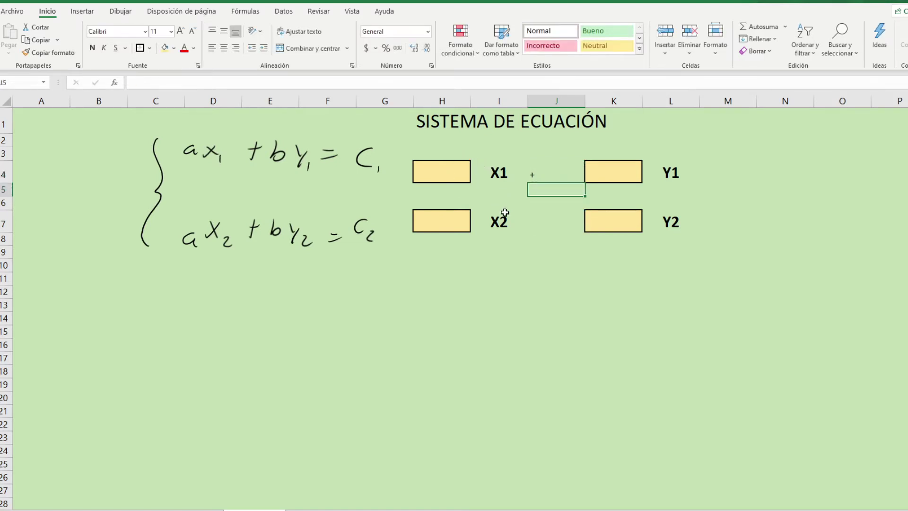
key("Return")
key("Return")
key("Return")
left_click(540, 219)
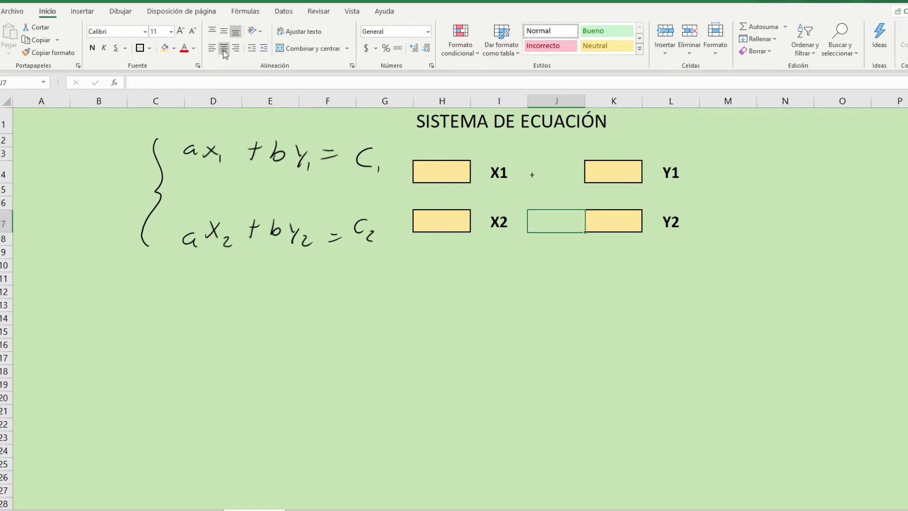
key("F2")
type("+")
left_click(533, 176)
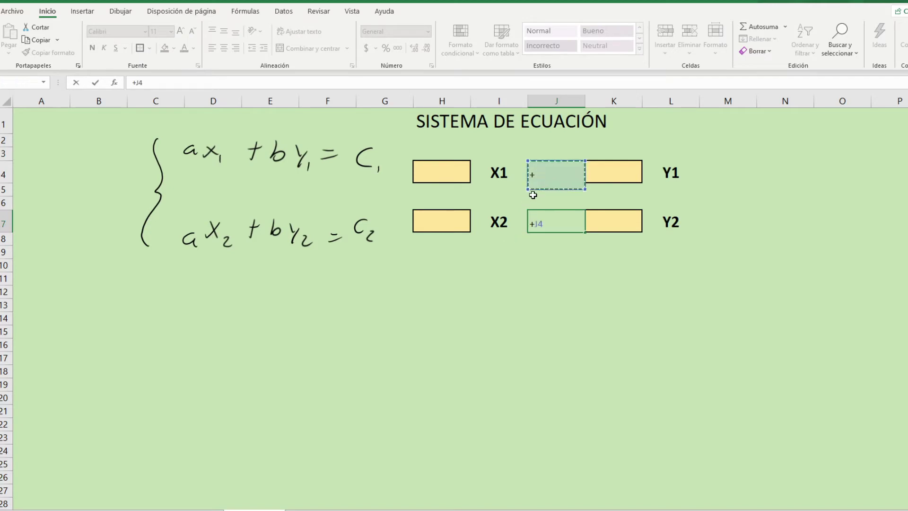
left_click_drag(532, 195, 528, 235)
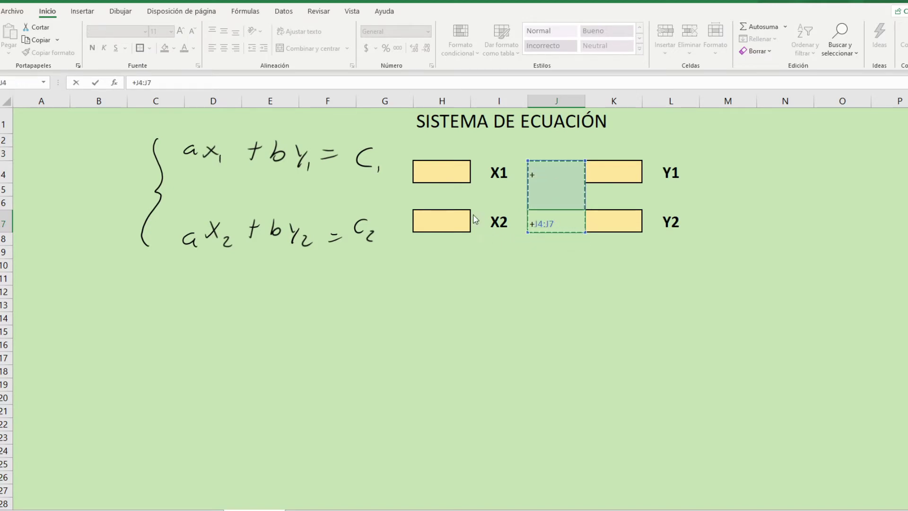
key("ctrl+Return")
key("Return")
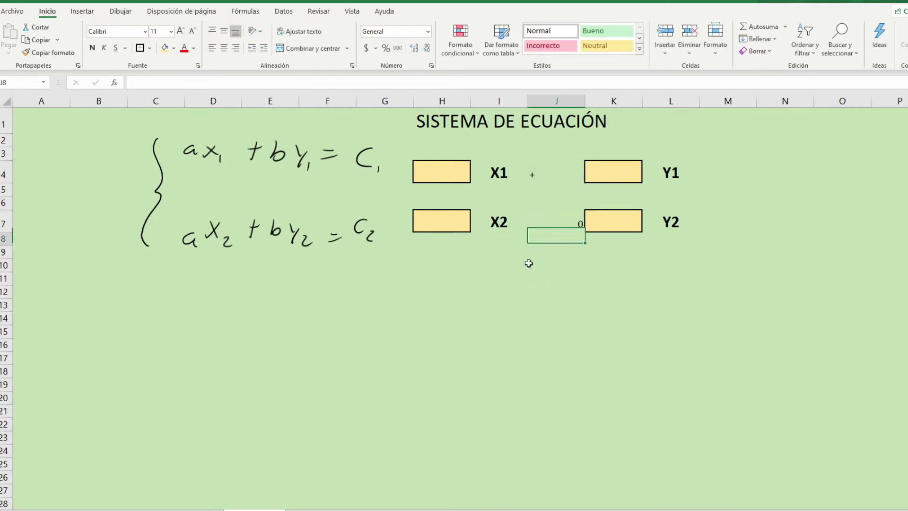
Enter a plus sign in J7, deleting the stray cell reference.
left_click(541, 221)
type("+")
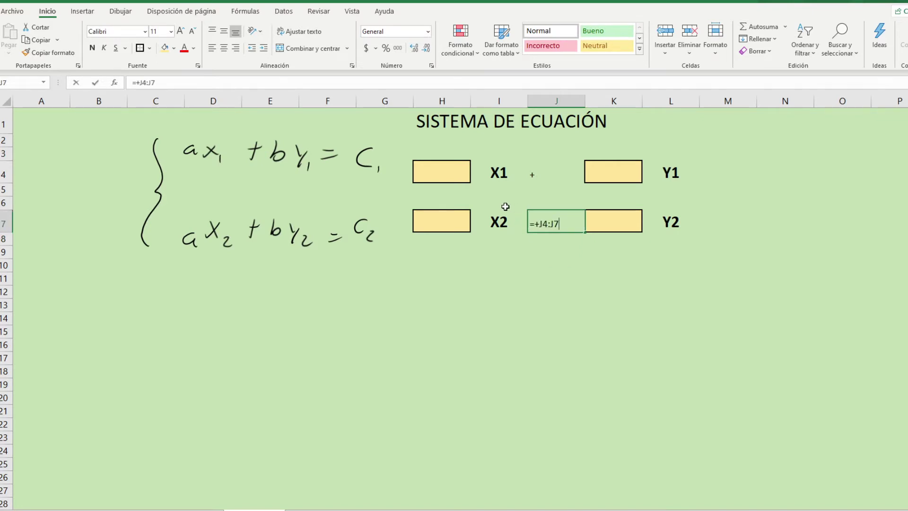
left_click(523, 294)
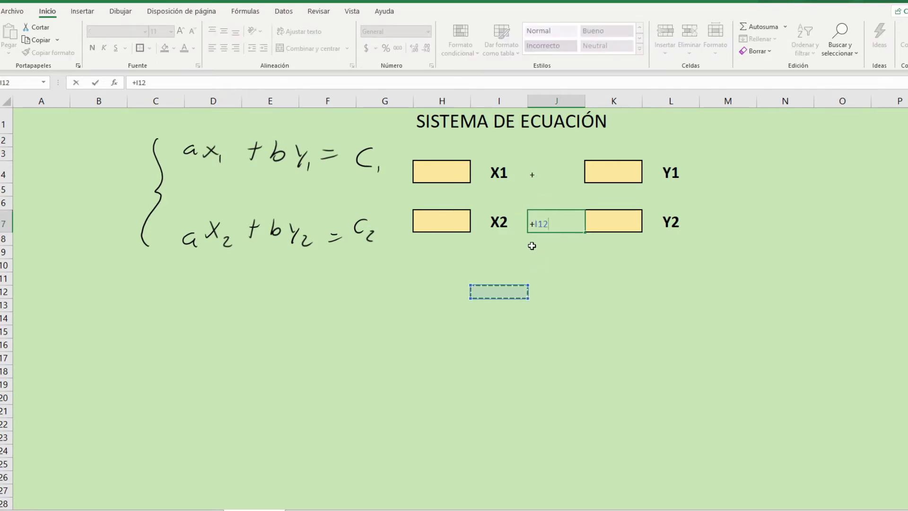
key("ctrl+Up")
key("ctrl+Up")
key("ctrl+Up")
key("BackSpace")
key("BackSpace")
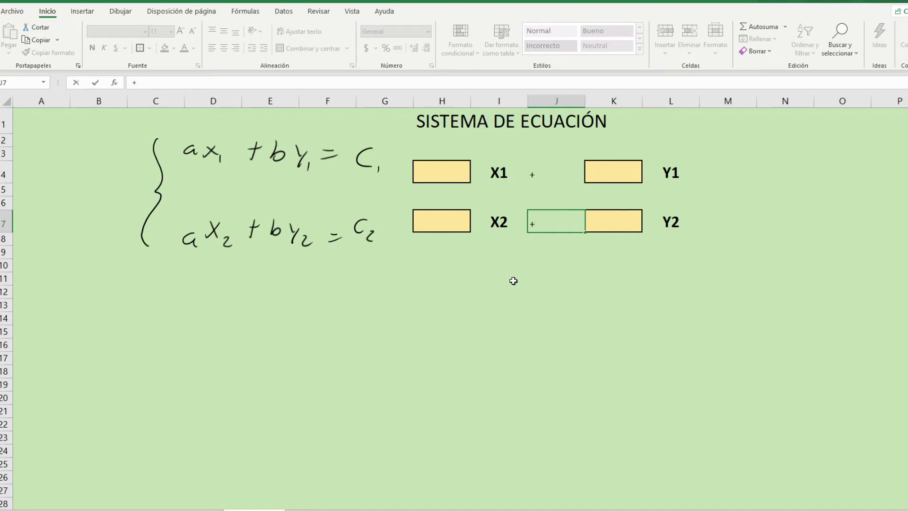
key("Return")
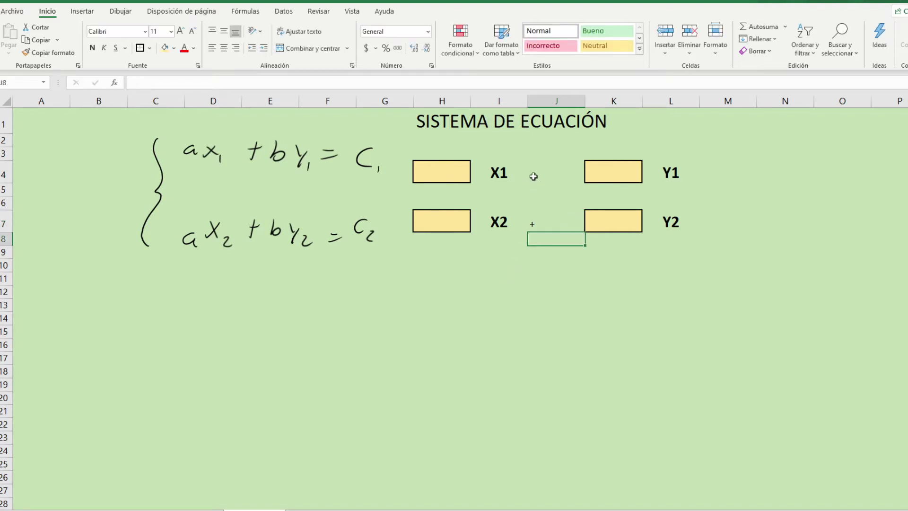
Select J4:J7 and make both plus signs bold.
left_click_drag(533, 176, 534, 218)
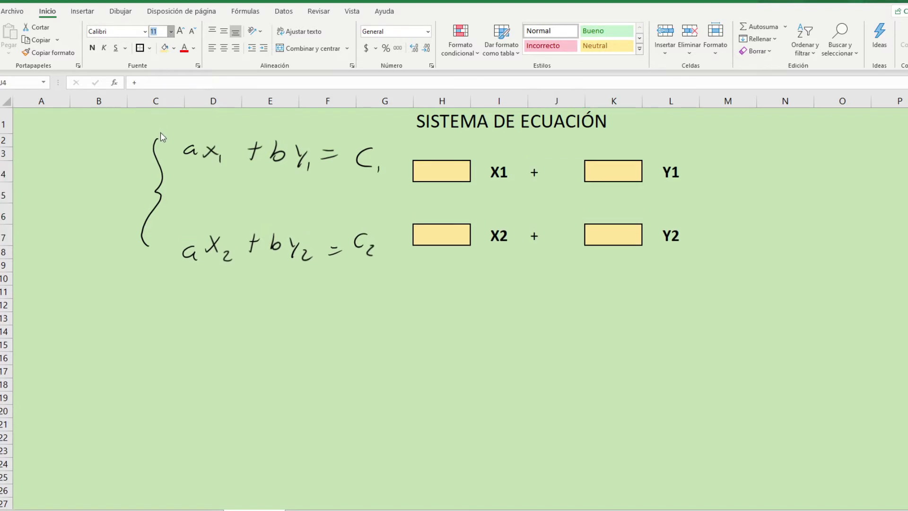
type("18")
left_click(97, 51)
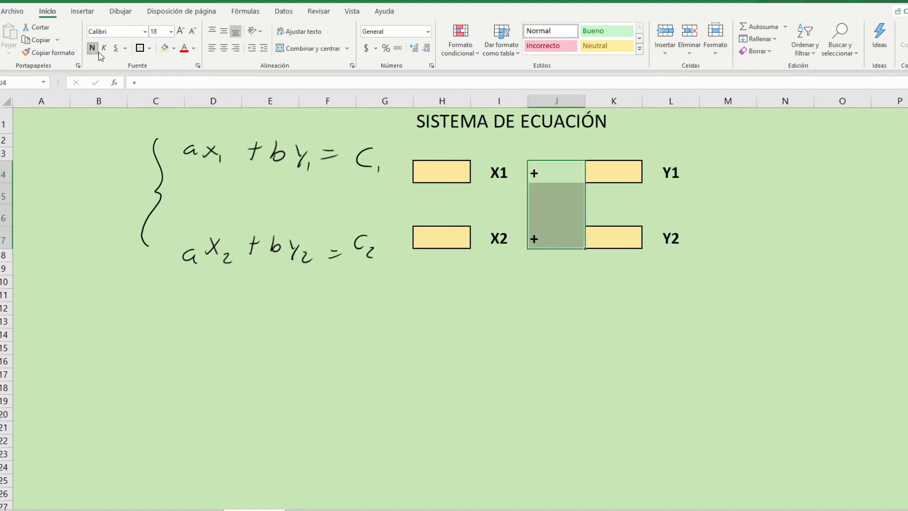
left_click(537, 349)
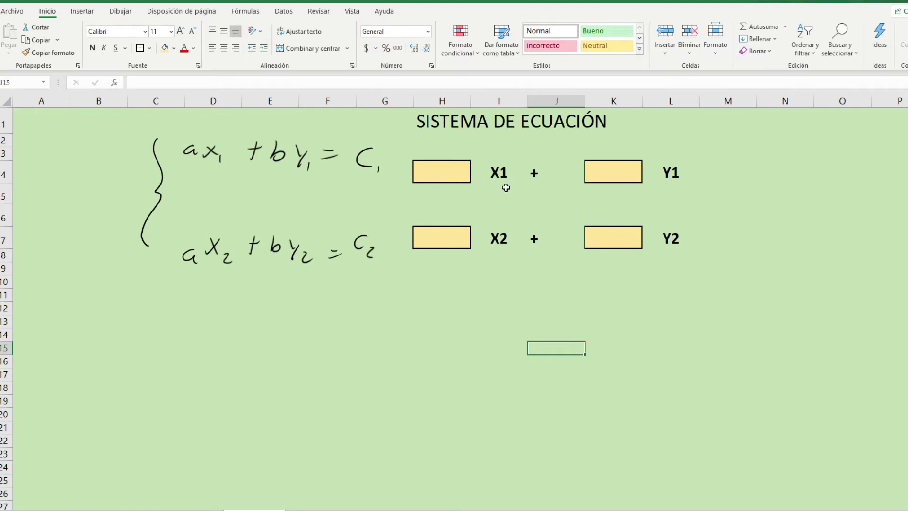
Enter equals signs in M4 and M7 after Y1 and Y2.
left_click(722, 180)
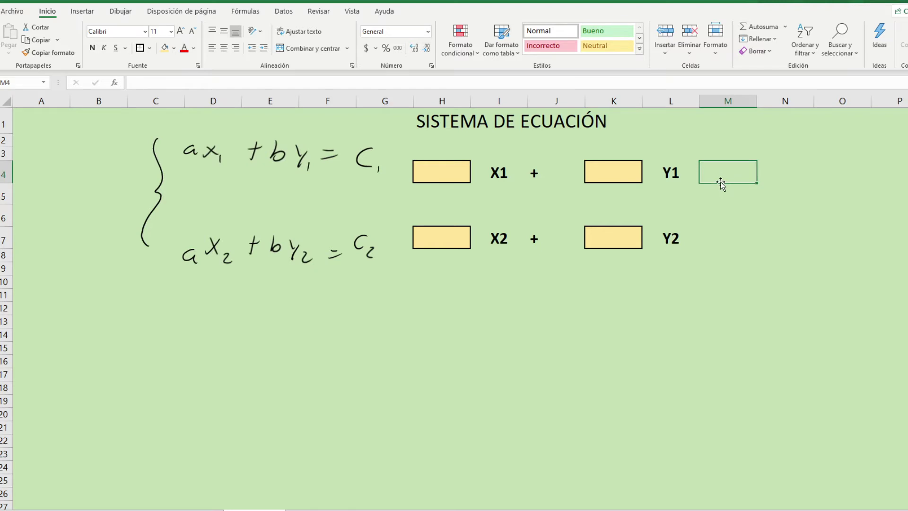
type("=")
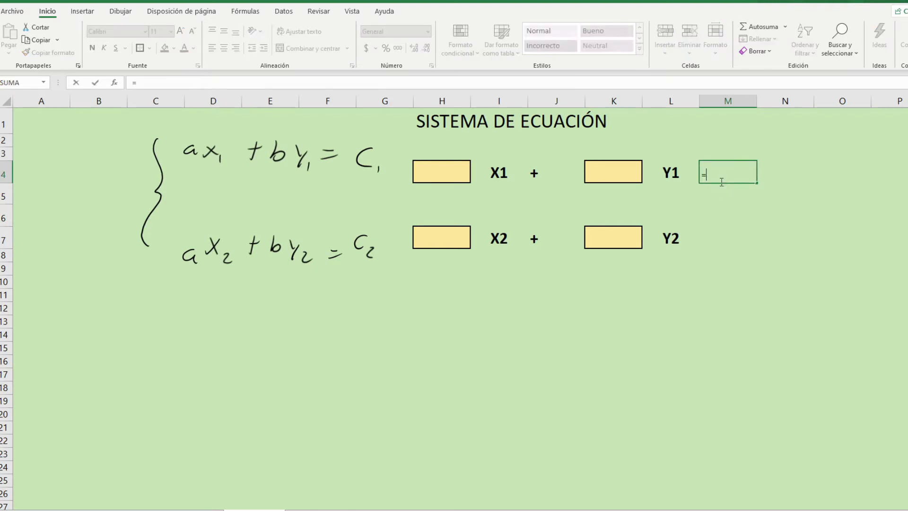
key("Return")
key("Down")
key("Down")
key("Down")
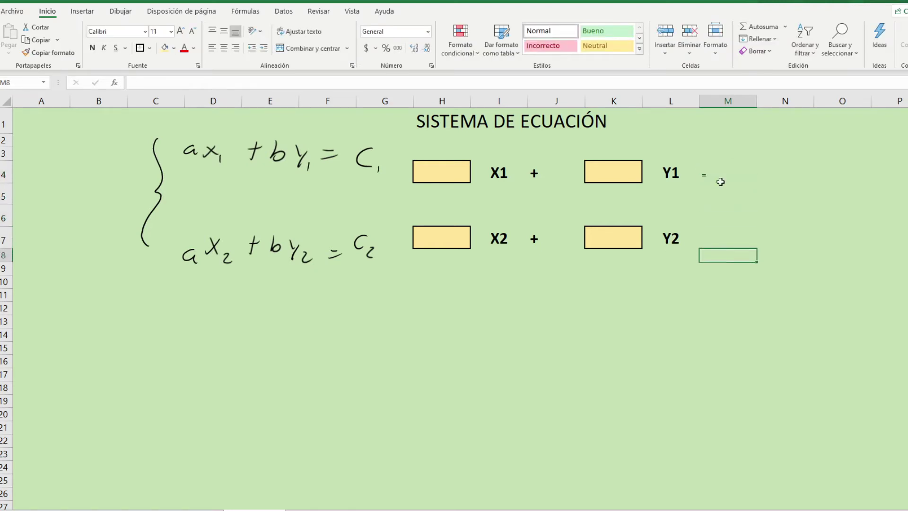
key("Up")
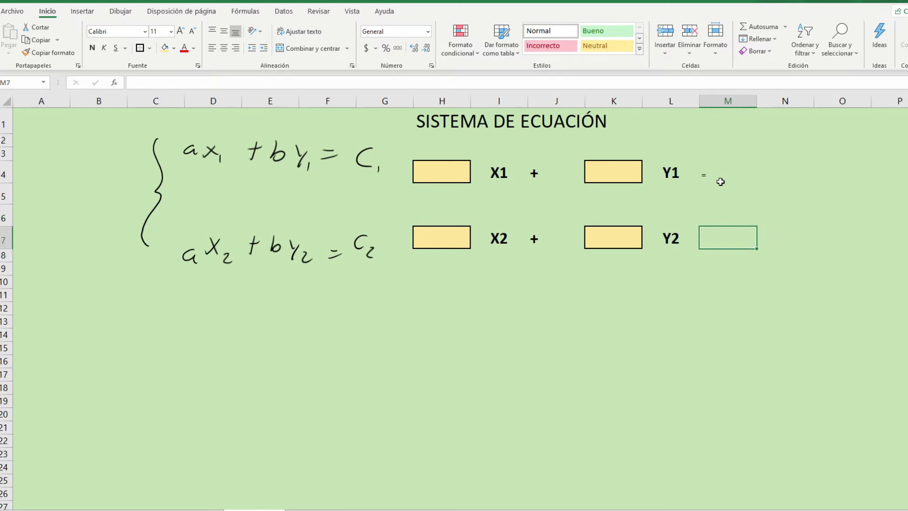
type("i")
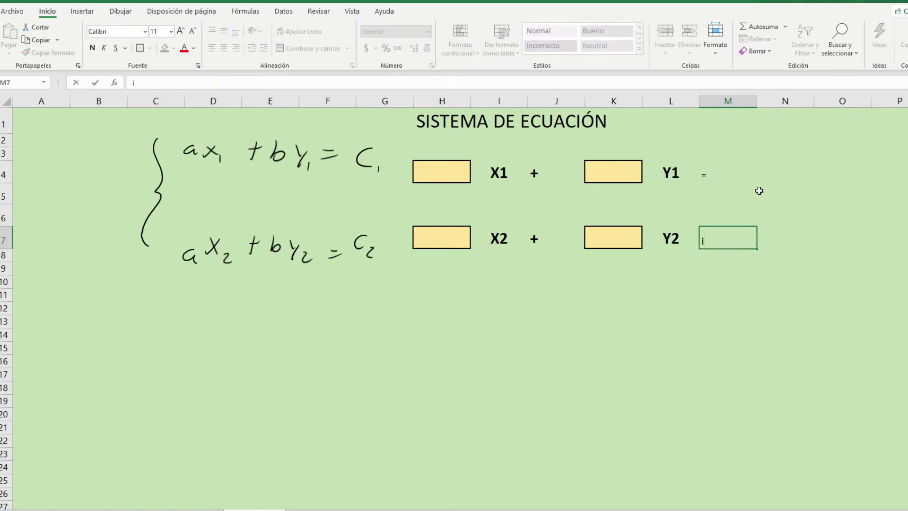
type("=")
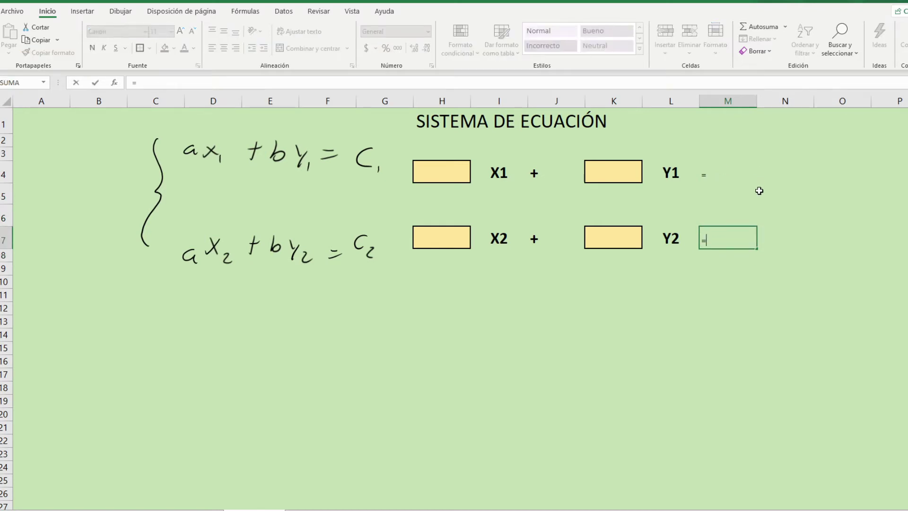
left_click(758, 281)
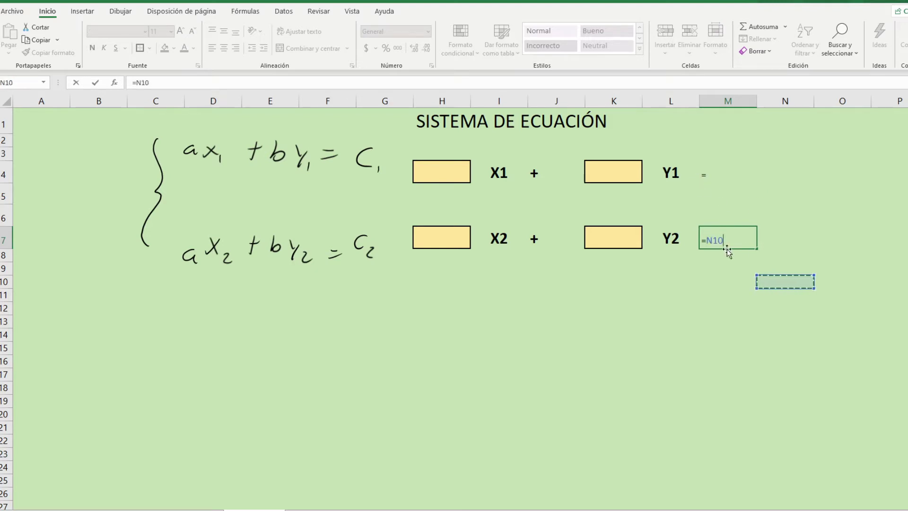
key("ctrl+Up")
key("BackSpace")
key("BackSpace")
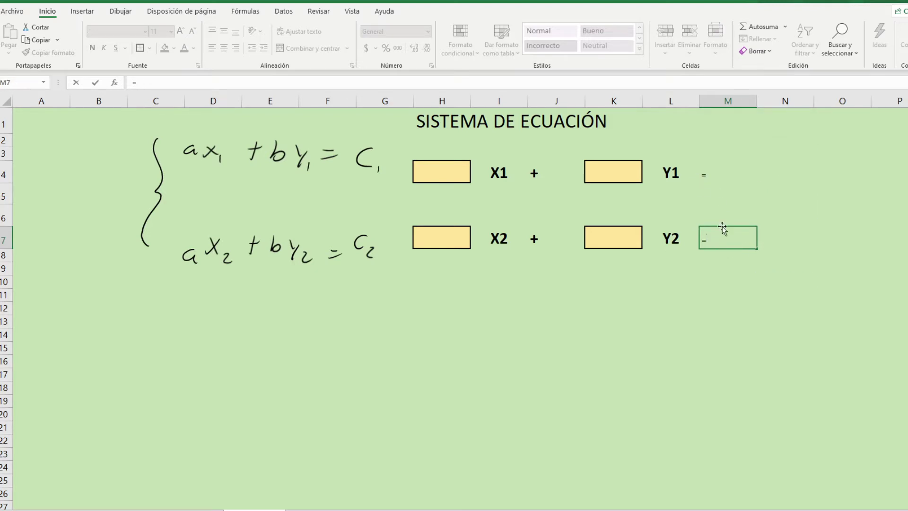
key("Return")
Centre the M4:M7 equals signs, set them to size 18 and bold.
left_click_drag(727, 174, 701, 234)
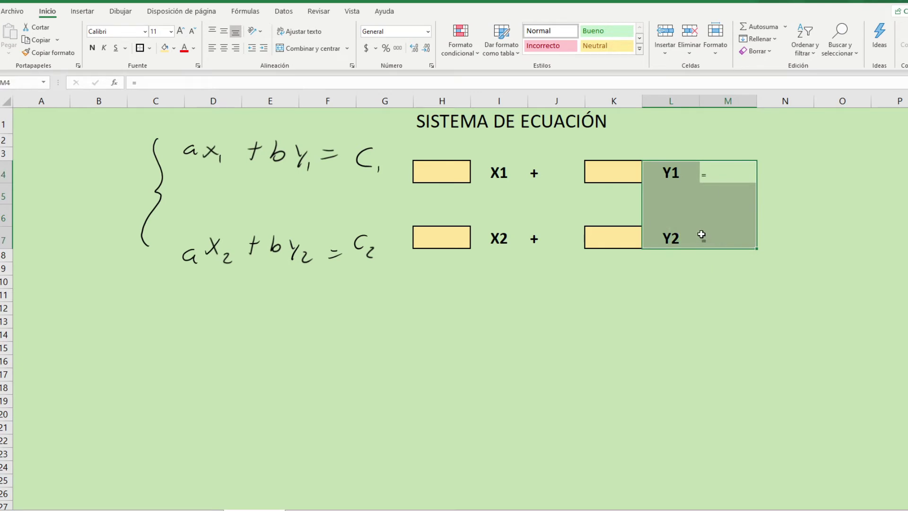
left_click(701, 234)
left_click_drag(709, 170, 709, 228)
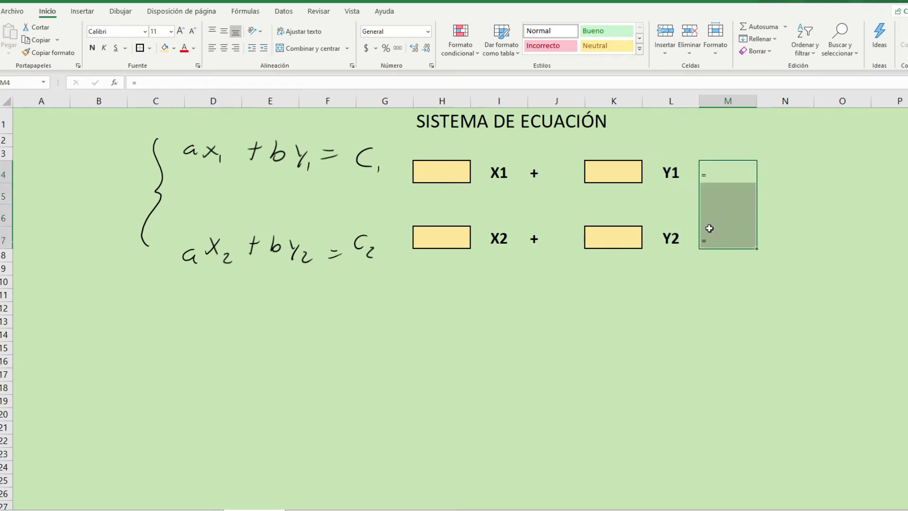
left_click(224, 47)
left_click(223, 32)
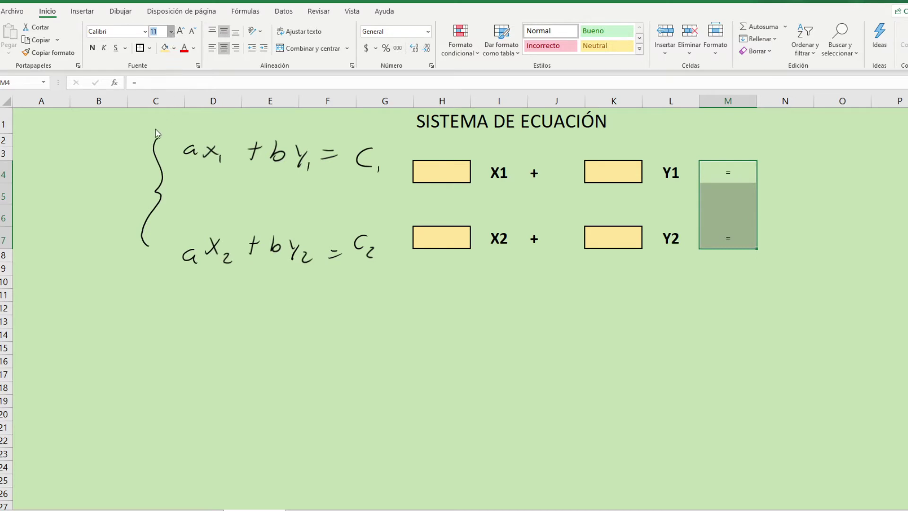
type("18")
key("Return")
left_click(92, 47)
left_click(777, 165)
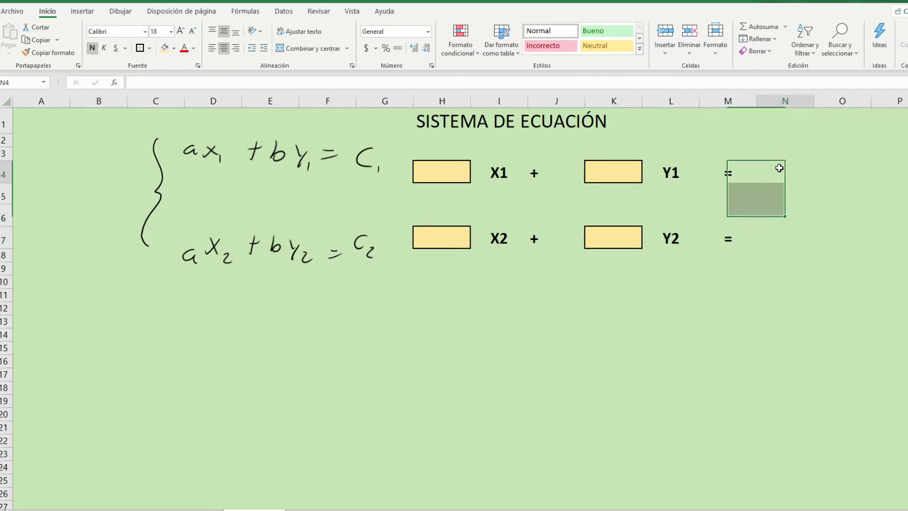
Fill N4 and N7 yellow and give them thick black outside borders.
left_click(165, 47)
left_click(765, 240)
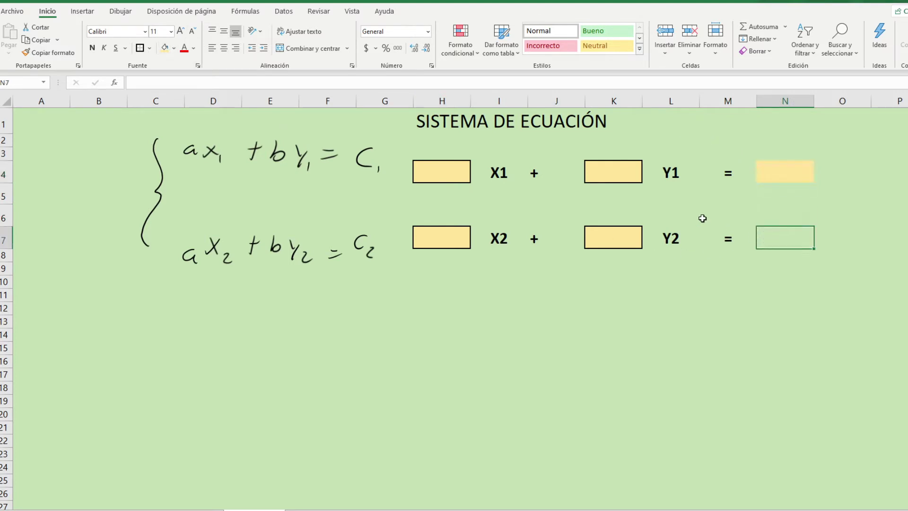
left_click(164, 47)
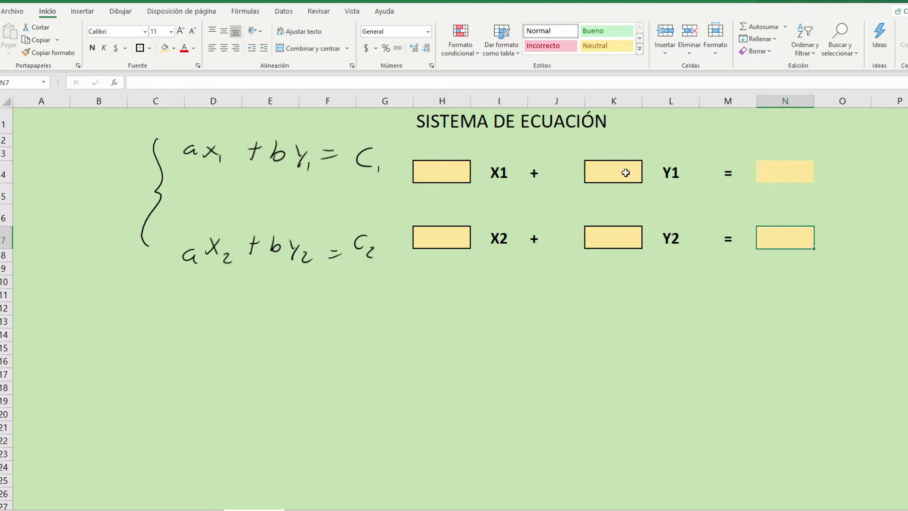
left_click(771, 178)
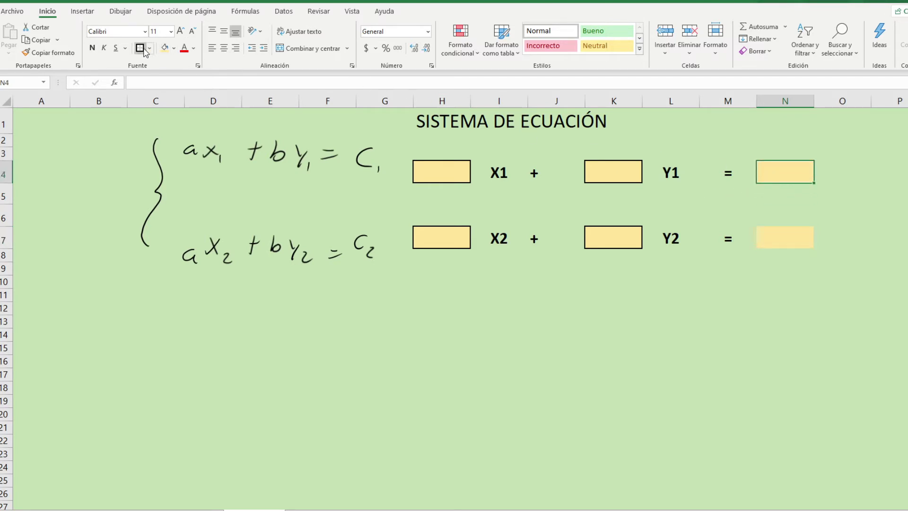
left_click(156, 31)
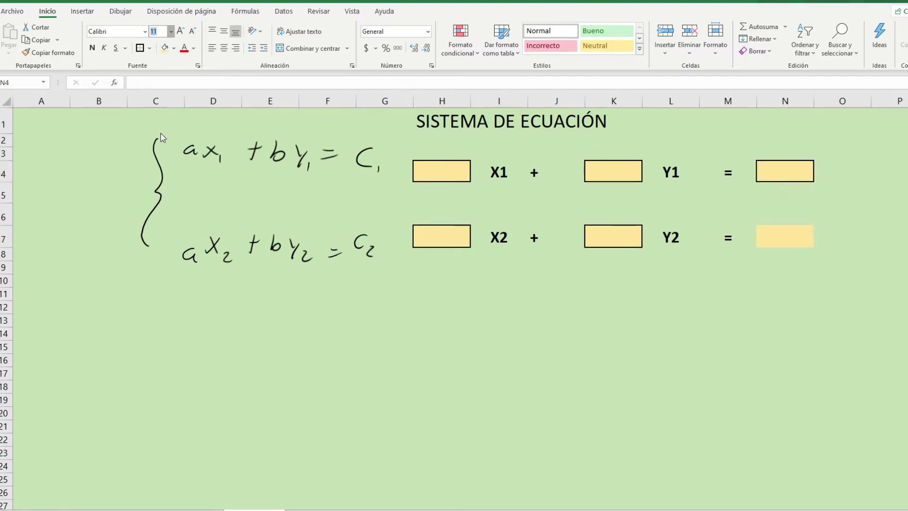
left_click(793, 230)
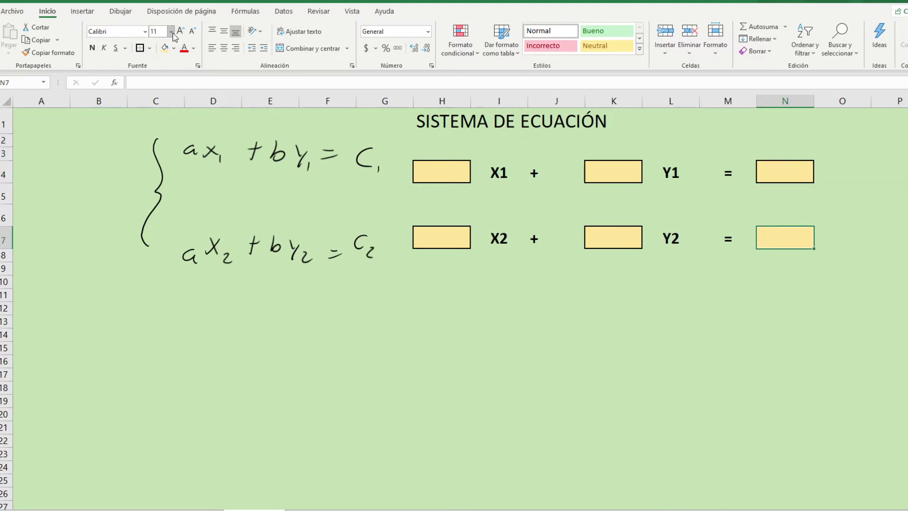
left_click_drag(160, 126, 406, 218)
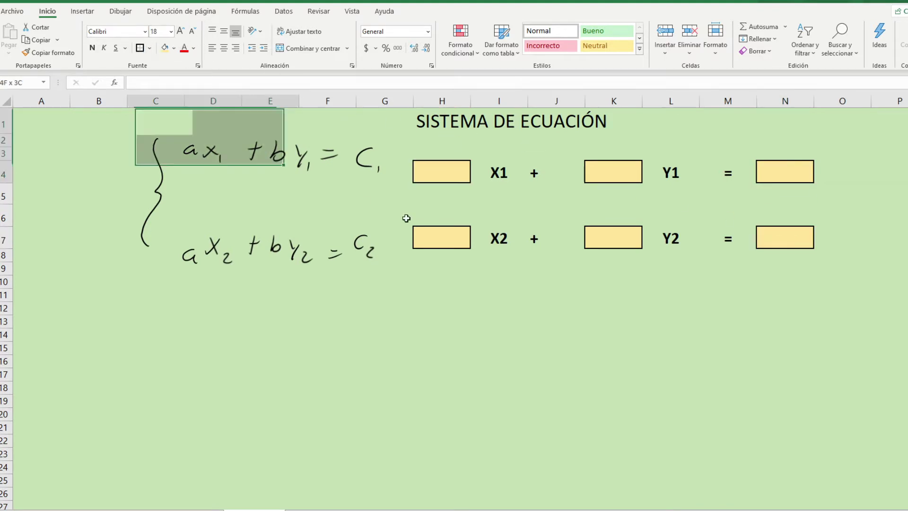
Handwrite a₁, b₁, c₁ above the row-4 boxes and a₂, b₂, c₂ above the row-7 boxes.
left_click(538, 291)
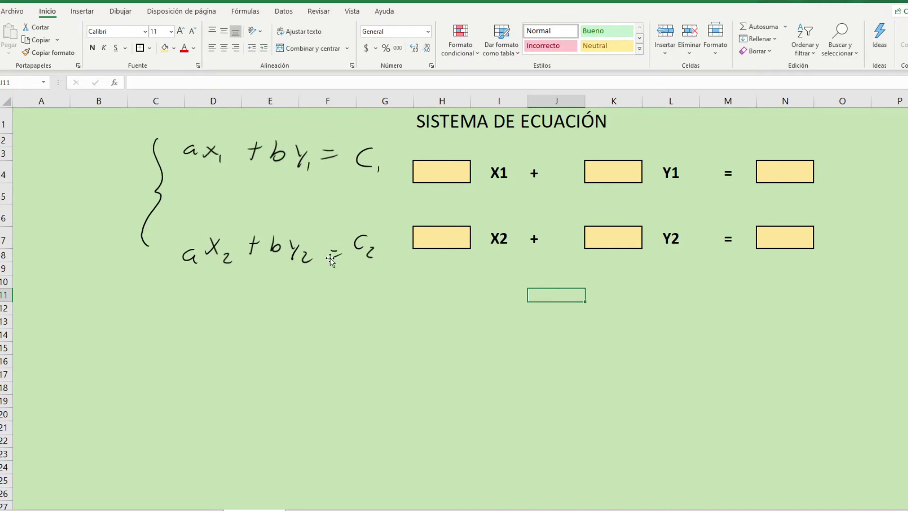
left_click_drag(183, 161, 200, 161)
mouse_move(447, 148)
left_mouse_down()
mouse_move(436, 156)
mouse_move(456, 159)
left_mouse_up()
left_click_drag(612, 143, 623, 158)
mouse_move(786, 145)
left_mouse_down()
mouse_move(781, 155)
mouse_move(793, 157)
left_mouse_up()
left_click_drag(447, 220, 455, 225)
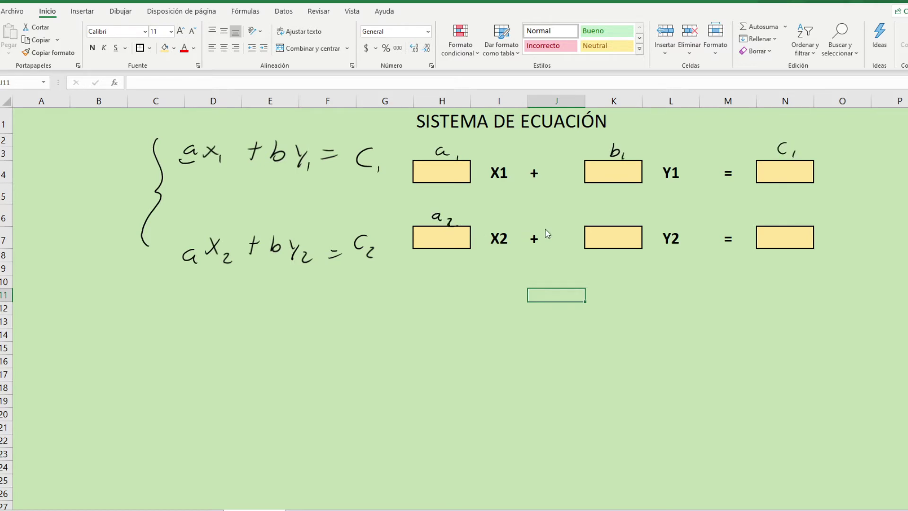
mouse_move(611, 208)
left_mouse_down()
mouse_move(608, 221)
mouse_move(629, 223)
left_mouse_up()
left_click_drag(778, 218, 780, 219)
left_click_drag(790, 218, 791, 224)
left_click_drag(781, 148, 794, 159)
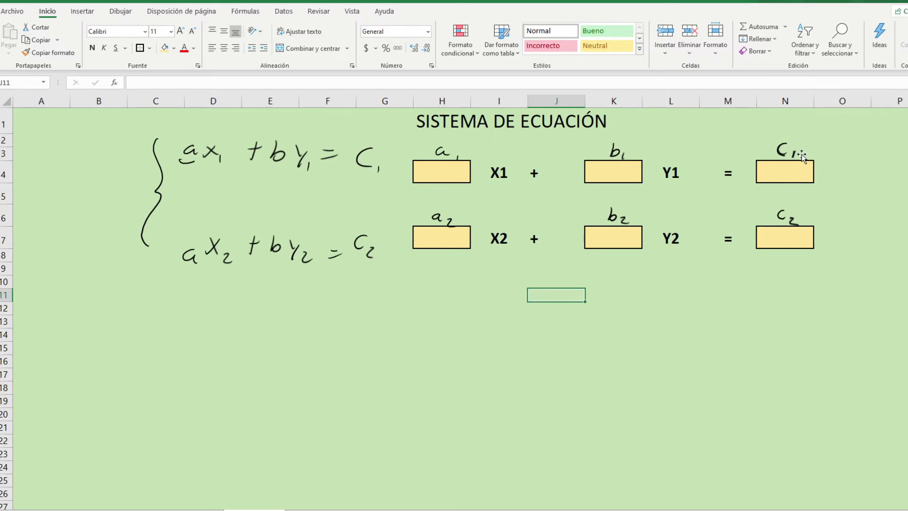
Erase the handwritten equations (ax + by₁ = …, a x₂ … = c₂) and the large brace.
left_click(120, 10)
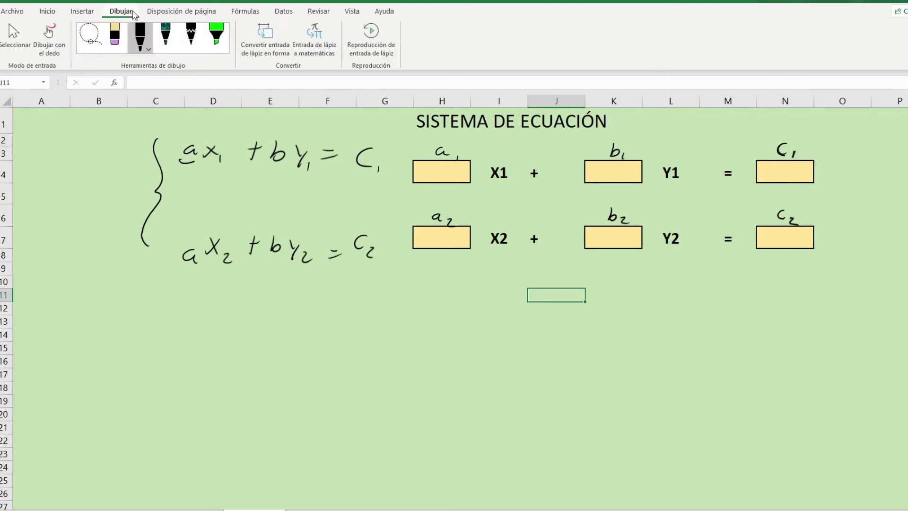
mouse_move(215, 231)
left_mouse_down()
mouse_move(191, 158)
mouse_move(159, 141)
left_mouse_up()
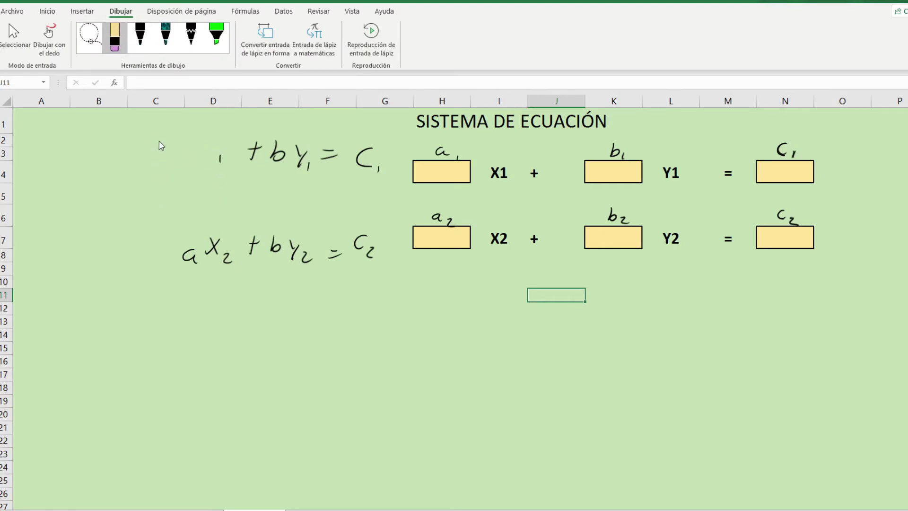
mouse_move(259, 183)
left_mouse_down()
mouse_move(283, 156)
mouse_move(353, 161)
left_mouse_up()
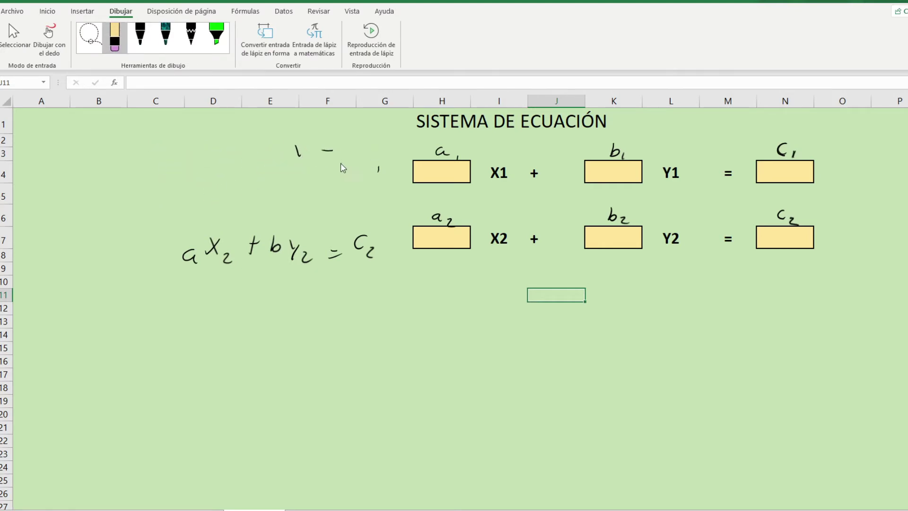
mouse_move(331, 252)
left_mouse_down()
mouse_move(362, 243)
mouse_move(371, 255)
left_mouse_up()
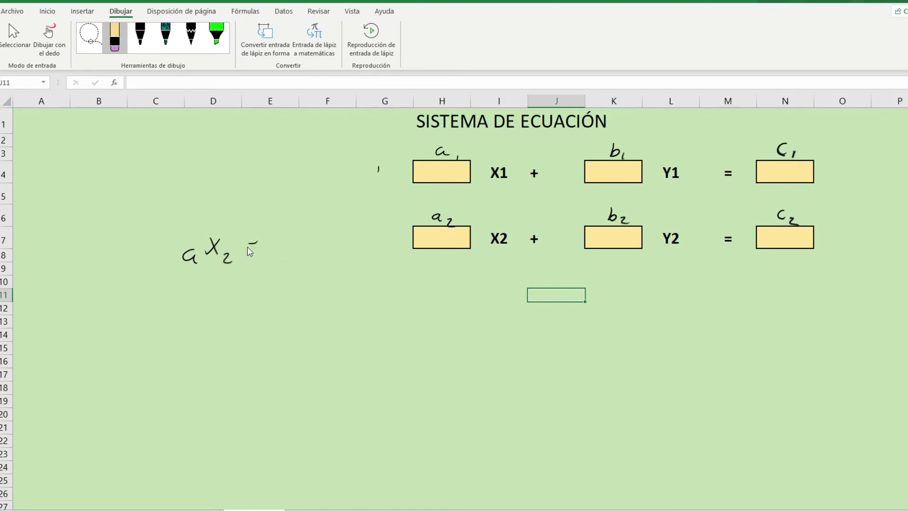
left_click_drag(249, 250, 233, 257)
Delete the empty columns A through D.
left_click(193, 99)
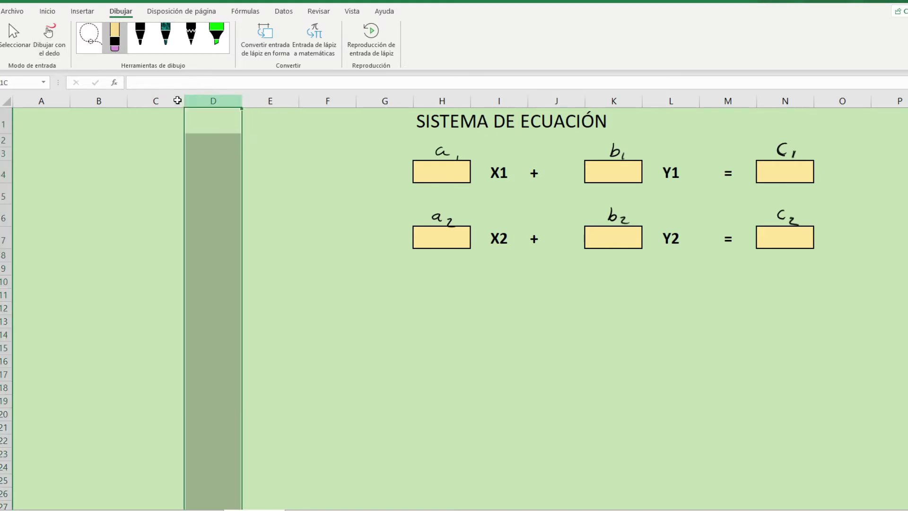
left_click_drag(177, 100, 53, 104)
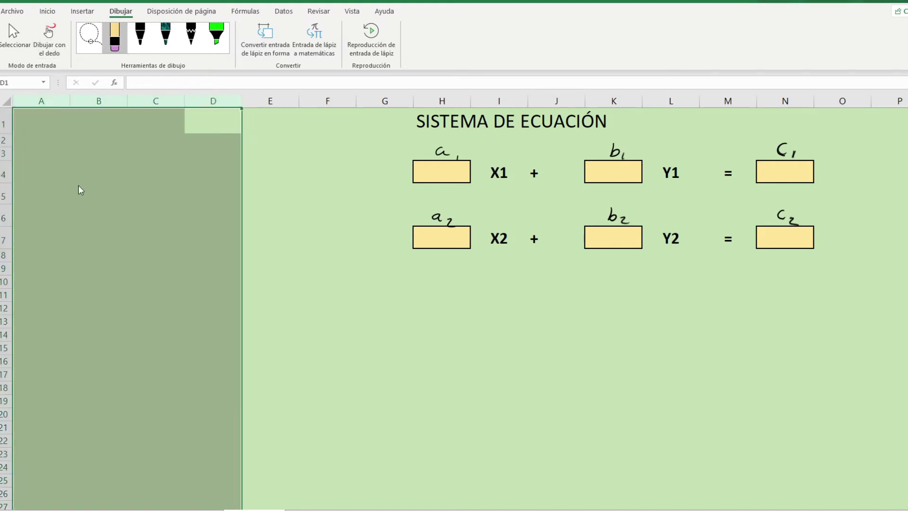
key("ctrl+minus")
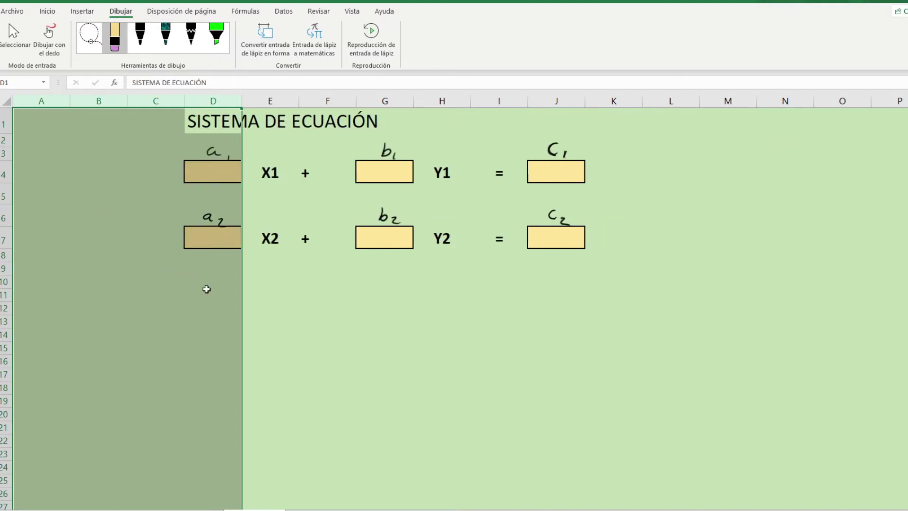
Type the heading 'DETERMINANTE O RELACIÓN DE CAMBIO' into cell A11.
left_click(286, 321)
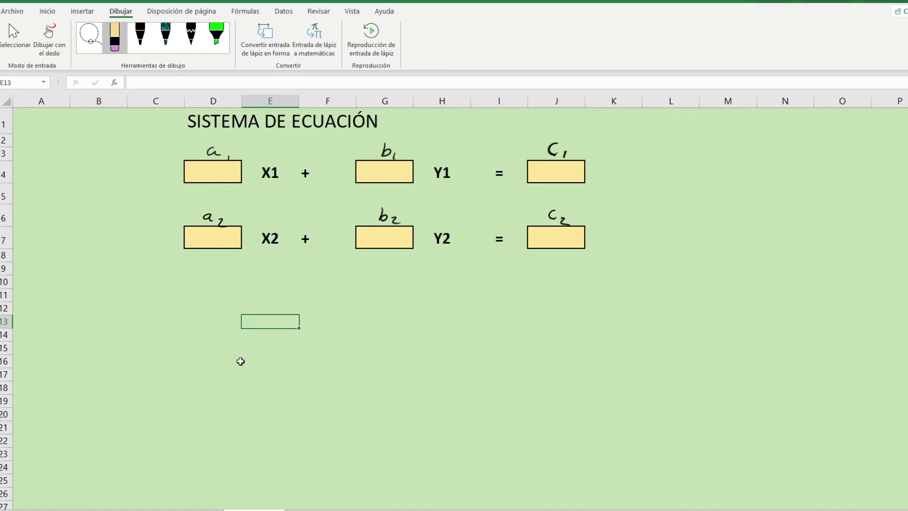
left_click(61, 294)
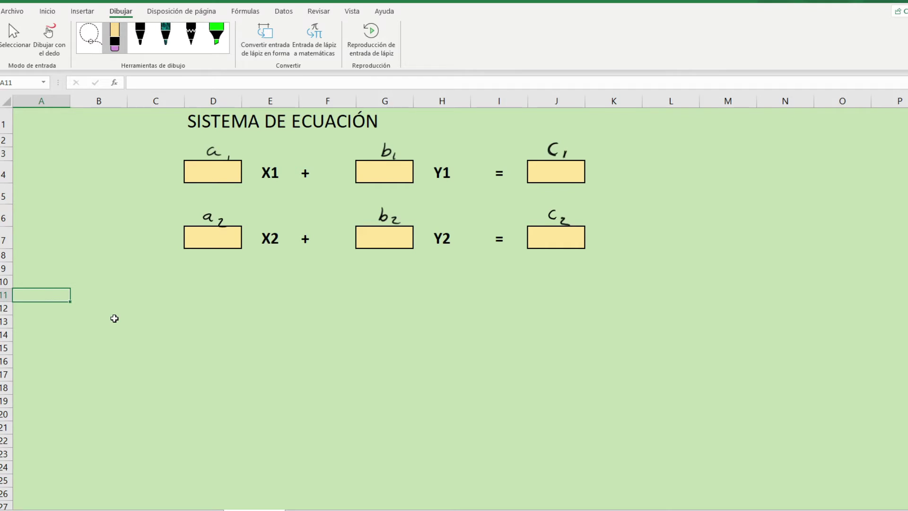
type("DETERMI")
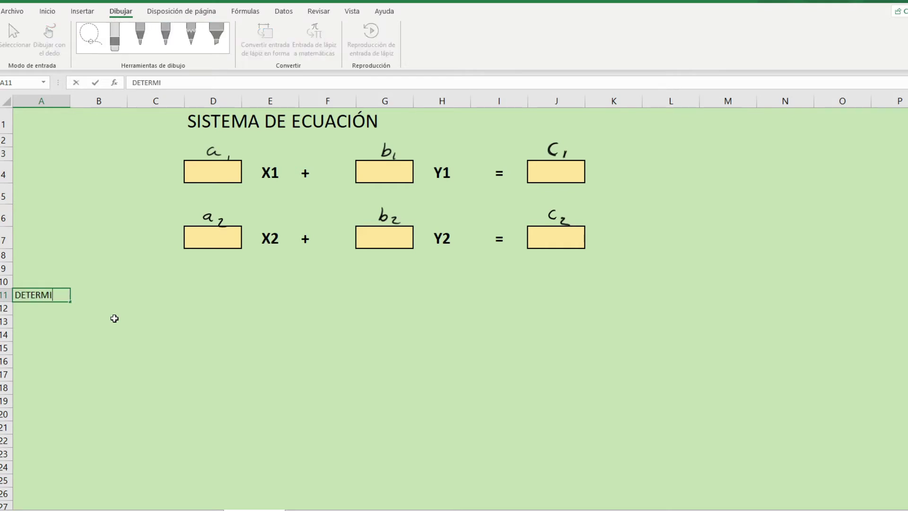
type("NANTE O ")
type("RELAC")
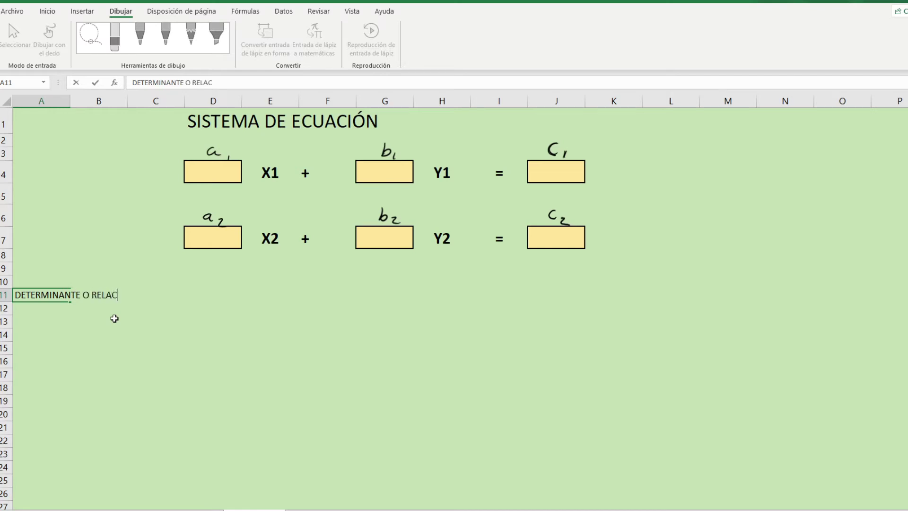
type("IÓN DE")
type(" CAMBIO")
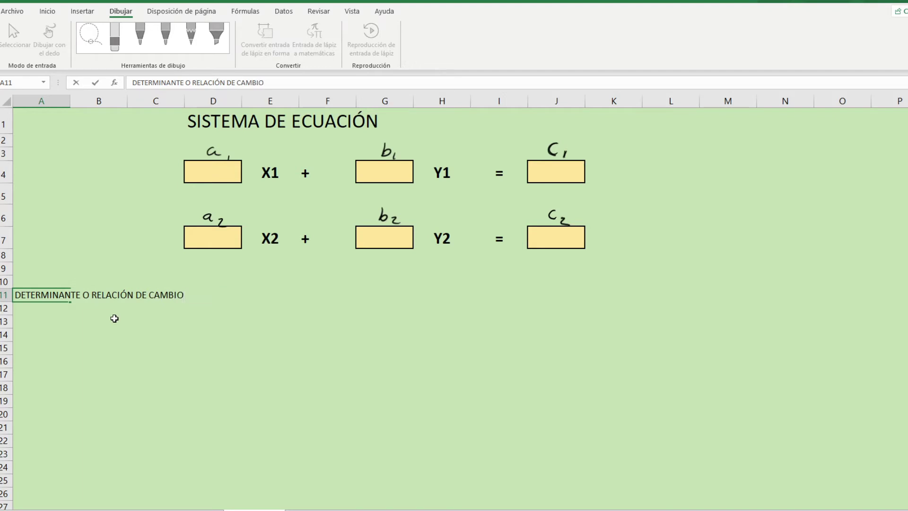
Enter the A11 heading and format it bold at font size 18.
left_click(115, 320)
left_click(81, 299)
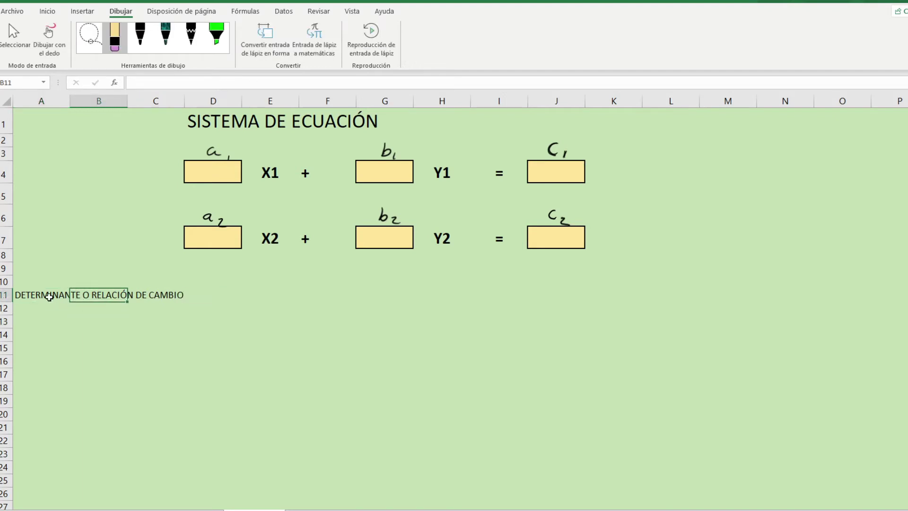
left_click(53, 301)
left_click(48, 13)
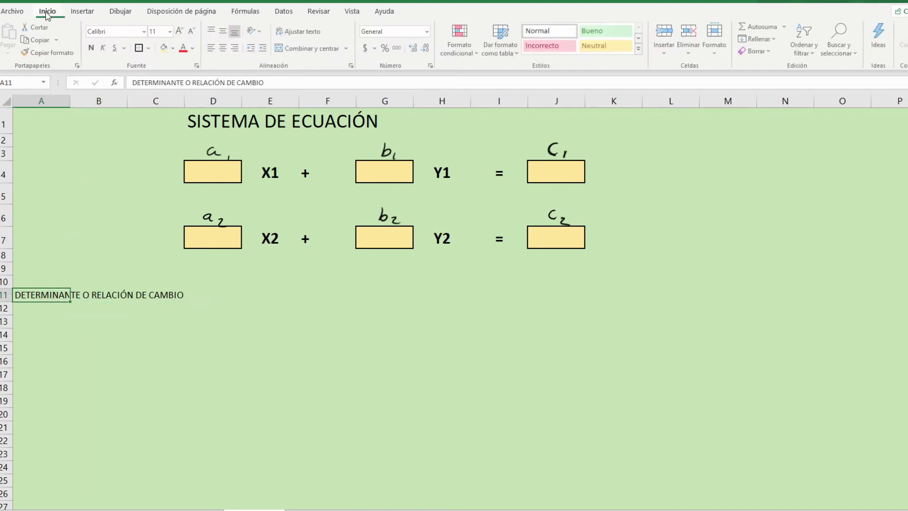
left_click(91, 48)
left_click(156, 31)
type("16")
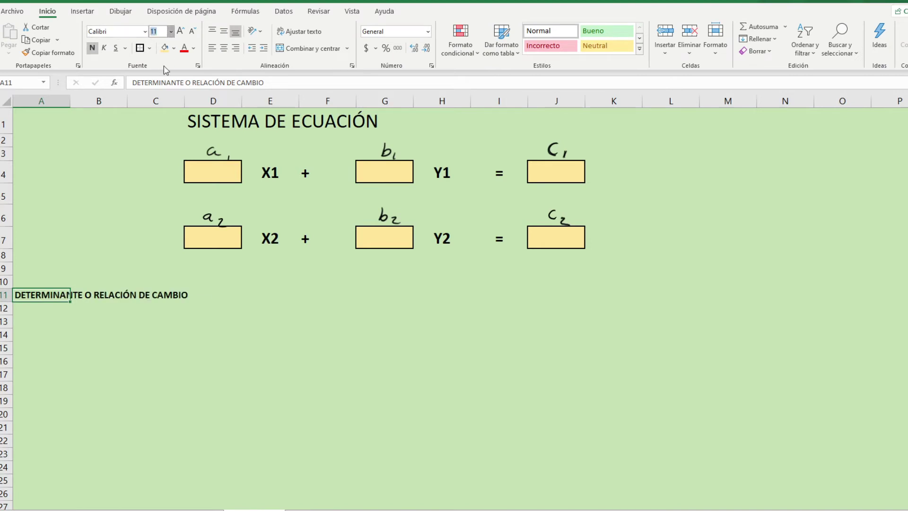
key("Return")
type("18")
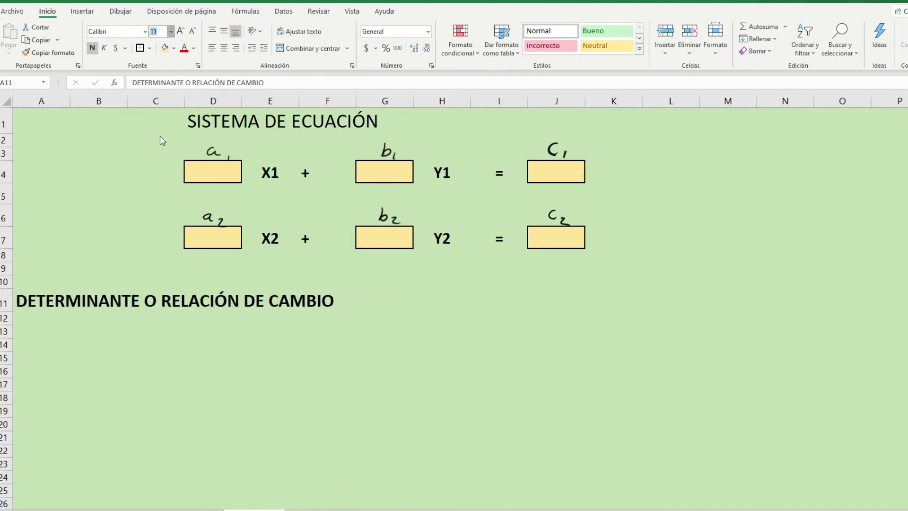
key("Return")
left_click(194, 403)
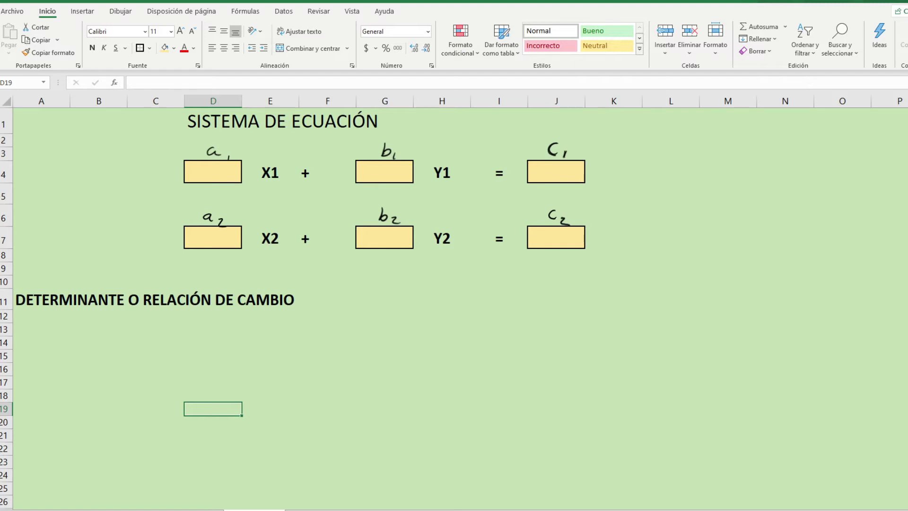
Make the SISTEMA DE ECUACIÓN title in D1 bold.
left_click(239, 124)
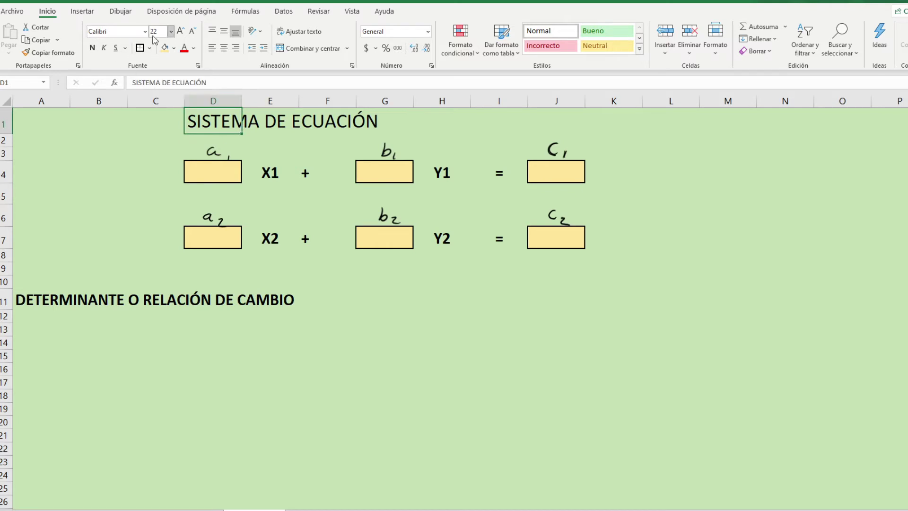
left_click(93, 48)
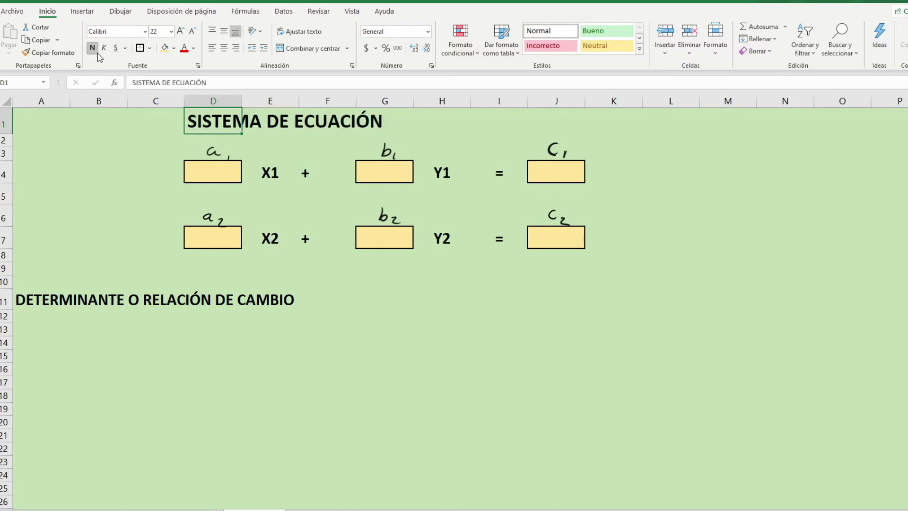
left_click(237, 366)
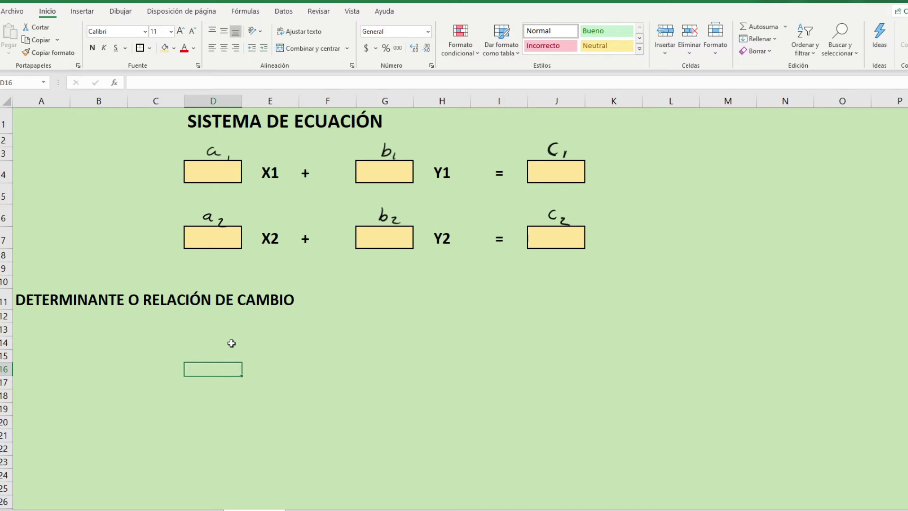
Review the coefficient input boxes a₁, b₁, c₁, a₂, b₂ of both equation rows.
left_click(213, 170)
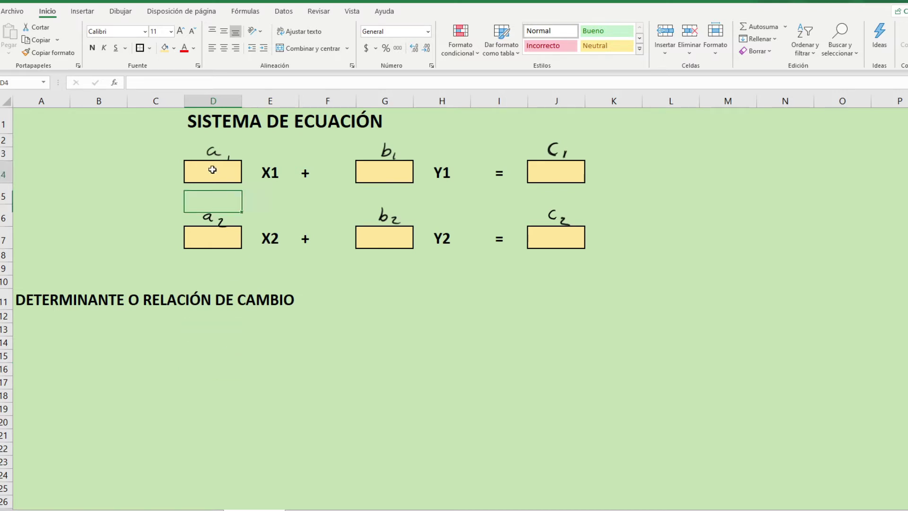
left_click(378, 175)
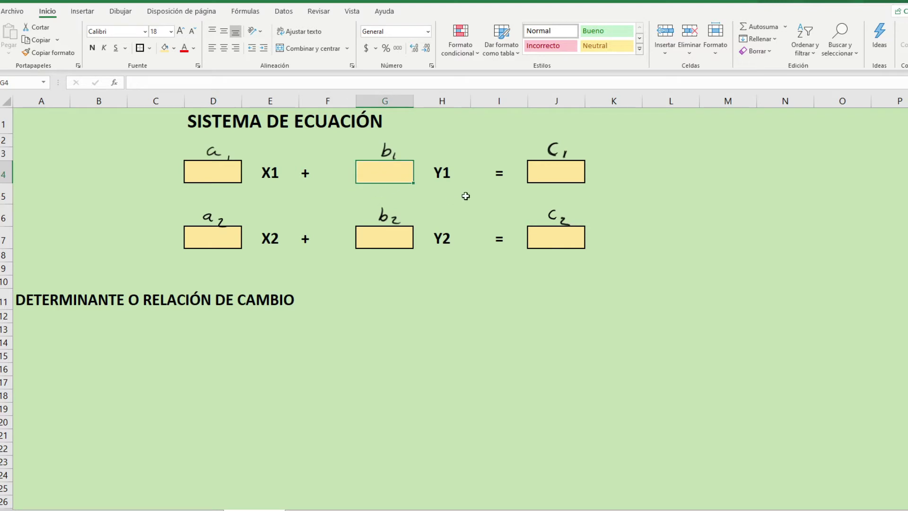
left_click(541, 174)
left_click(390, 241)
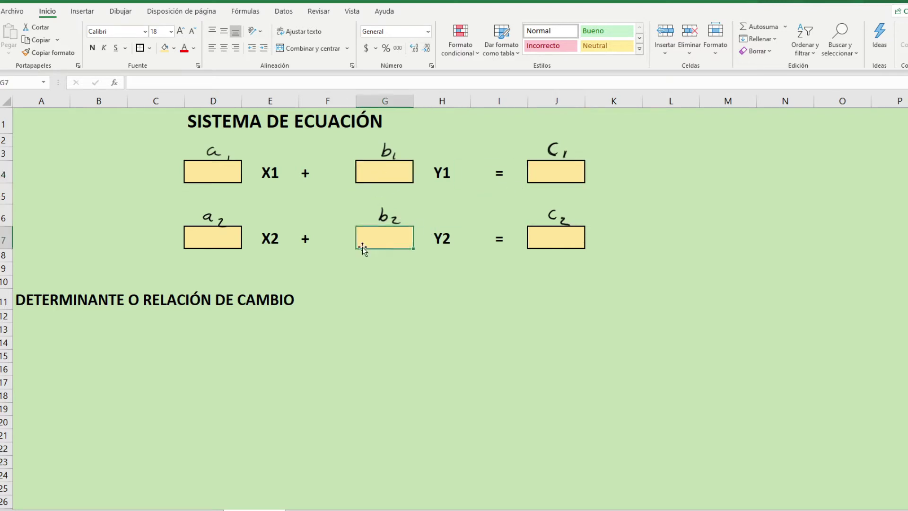
left_click(239, 236)
left_click(234, 174)
Review the X1, X2, Y1, Y2 label cells and the c1, c2 result boxes.
left_click(275, 177)
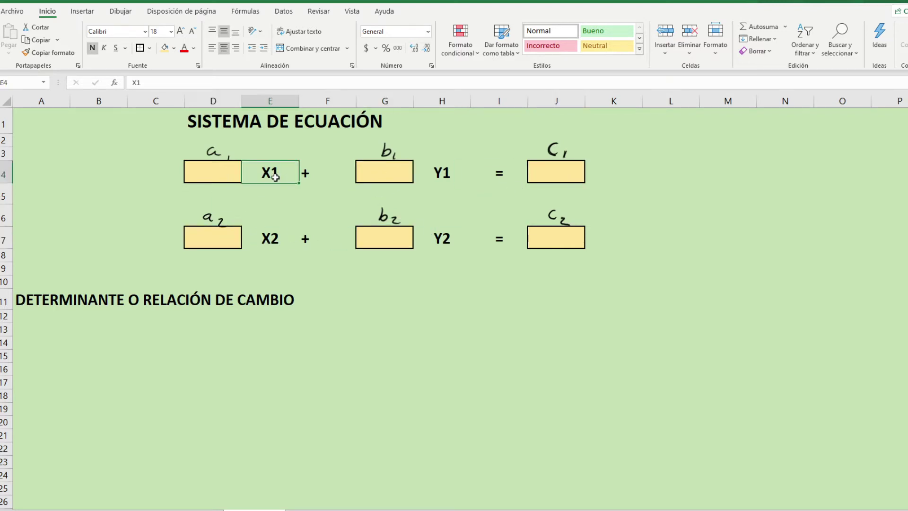
left_click(274, 235)
left_click(443, 172)
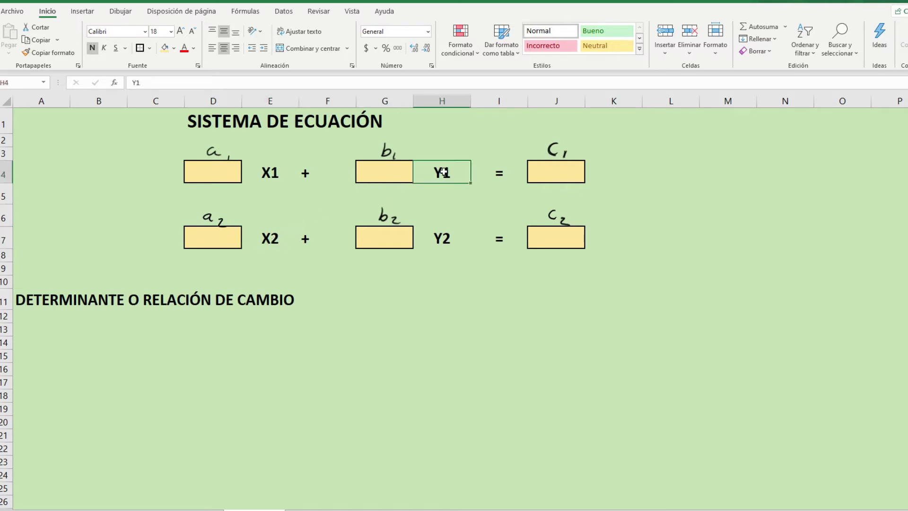
left_click(282, 182)
left_click(446, 179)
left_click(572, 166)
left_click(275, 236)
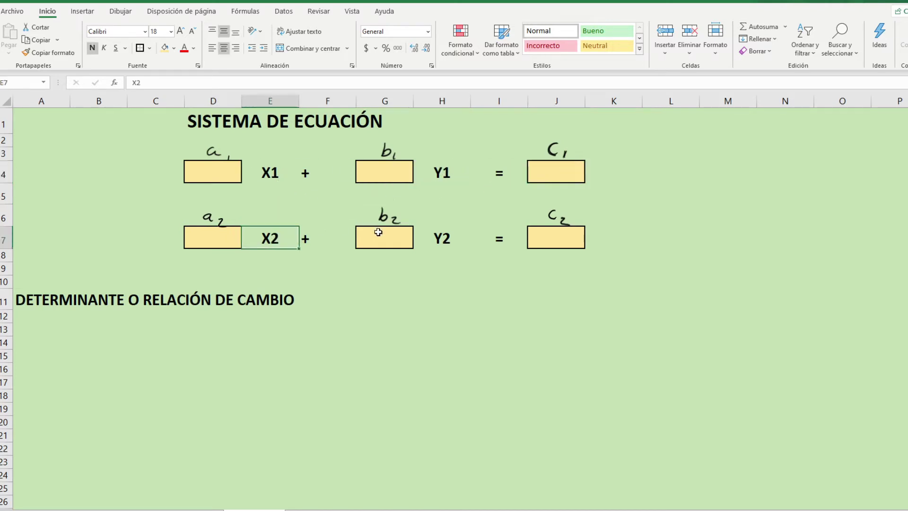
left_click(448, 238)
left_click(549, 233)
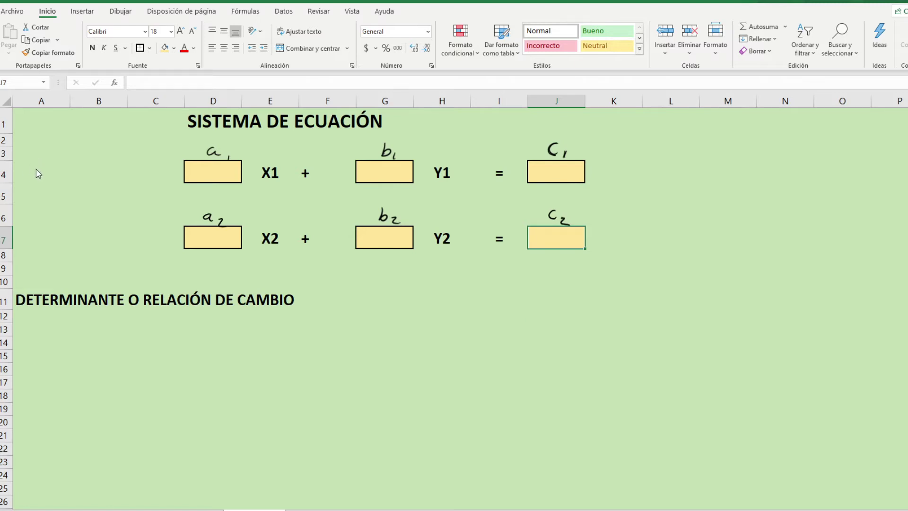
left_click(121, 11)
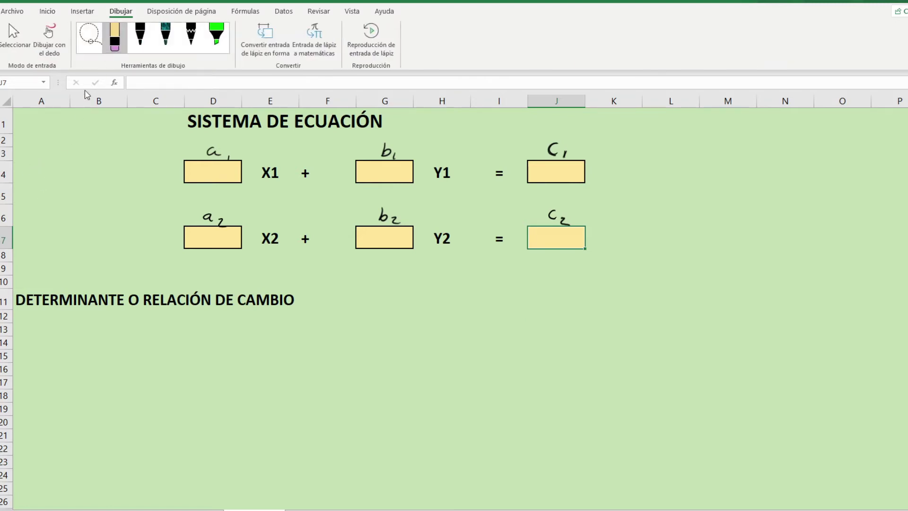
left_click(140, 39)
mouse_move(43, 144)
left_mouse_down()
mouse_move(41, 209)
mouse_move(64, 162)
mouse_move(78, 158)
left_mouse_up()
left_click_drag(78, 150, 71, 159)
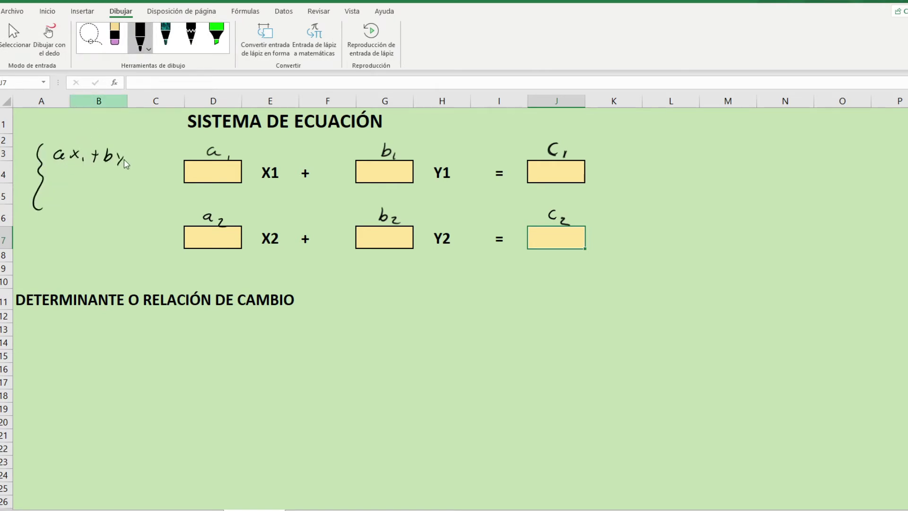
left_click_drag(132, 161, 138, 159)
left_click_drag(153, 151, 156, 166)
left_click_drag(65, 190, 80, 200)
left_click_drag(84, 198, 129, 207)
left_click_drag(133, 190, 140, 190)
left_click_drag(134, 193, 140, 194)
left_click_drag(158, 196, 164, 201)
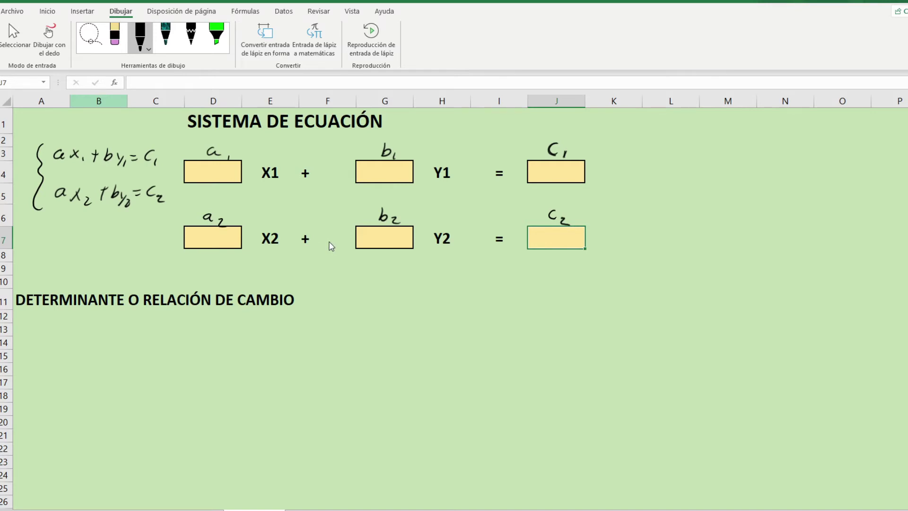
left_click(115, 37)
mouse_move(74, 170)
left_mouse_down()
mouse_move(52, 156)
mouse_move(40, 179)
mouse_move(93, 176)
mouse_move(151, 199)
mouse_move(84, 177)
mouse_move(80, 193)
left_mouse_up()
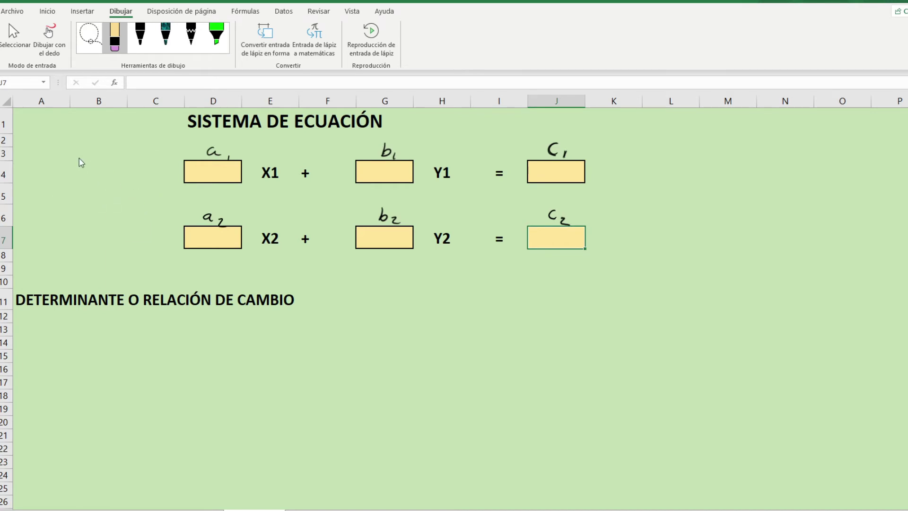
Hand-write a bracketed a₁ b₁ / a₂ b₂ matrix in teal ink below the heading.
left_click(140, 35)
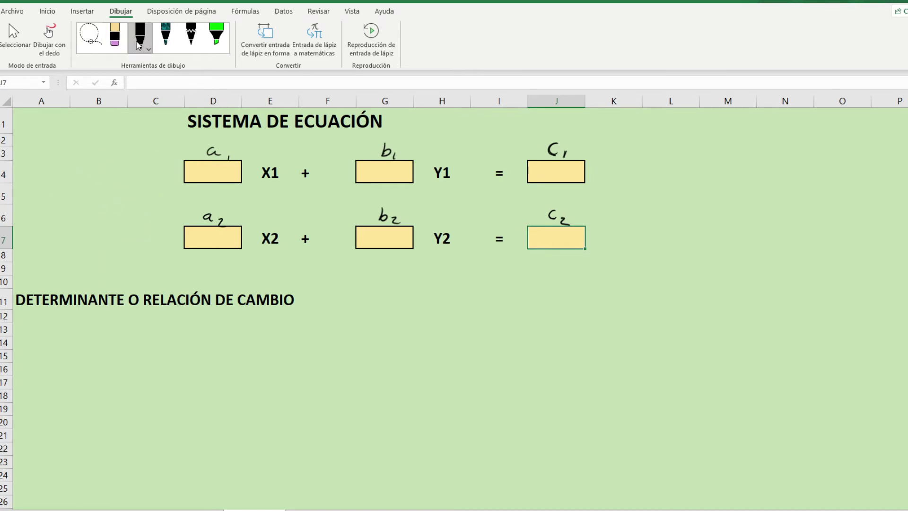
left_click(163, 42)
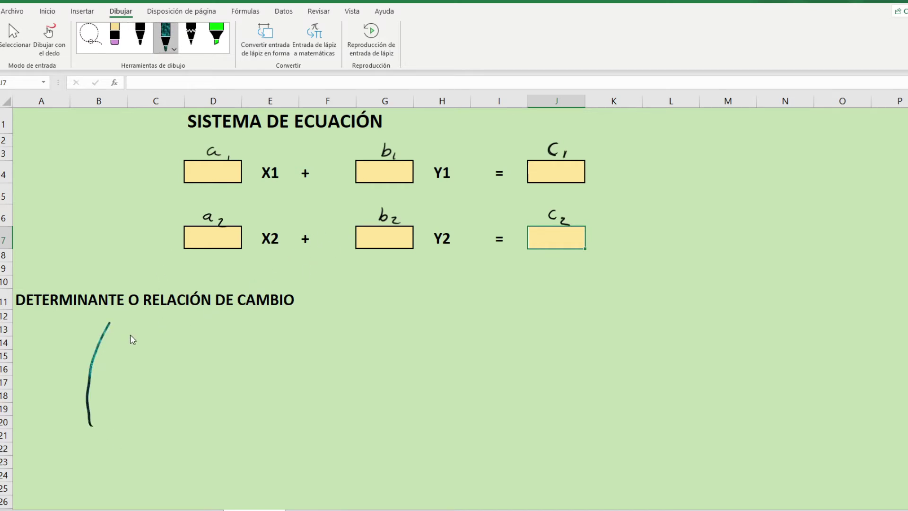
left_click_drag(133, 336, 132, 345)
left_click_drag(190, 336, 191, 345)
mouse_move(130, 392)
left_mouse_down()
mouse_move(129, 406)
mouse_move(146, 416)
left_mouse_up()
mouse_move(190, 388)
left_mouse_down()
mouse_move(204, 408)
mouse_move(222, 412)
left_mouse_up()
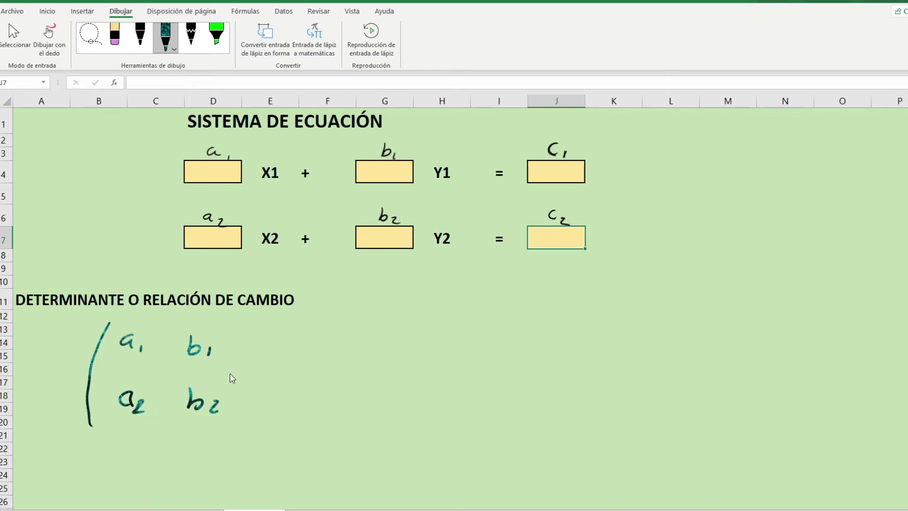
mouse_move(230, 326)
left_mouse_down()
mouse_move(246, 376)
mouse_move(233, 437)
left_mouse_up()
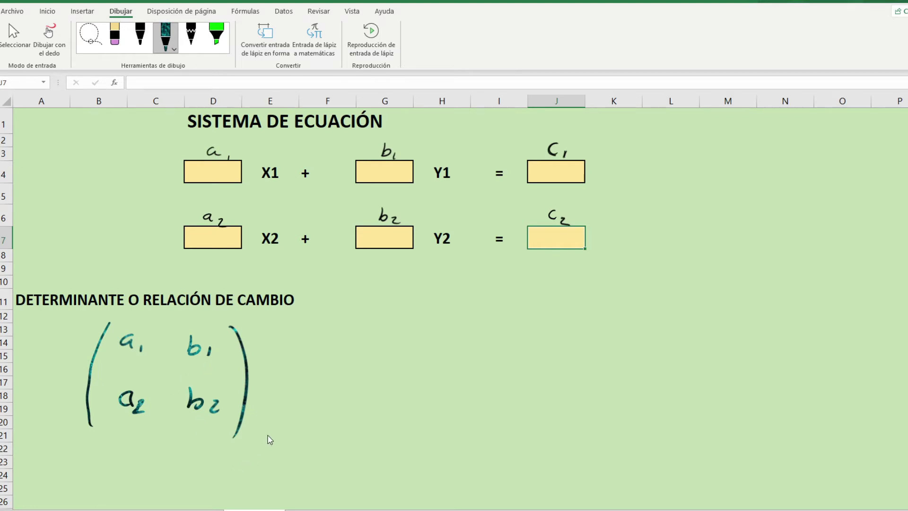
left_click(159, 50)
left_click(339, 326)
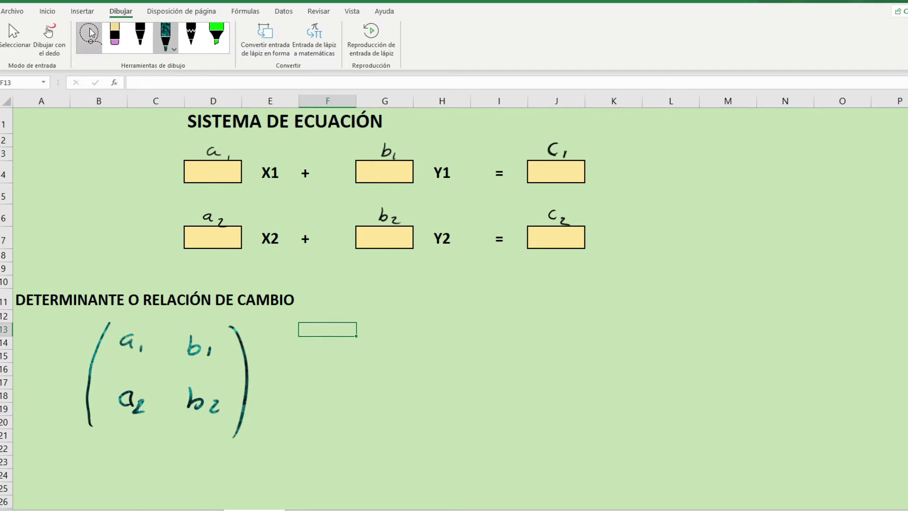
Give F13 a border, yellow fill and font size 20, and copy it to F16.
left_click(56, 13)
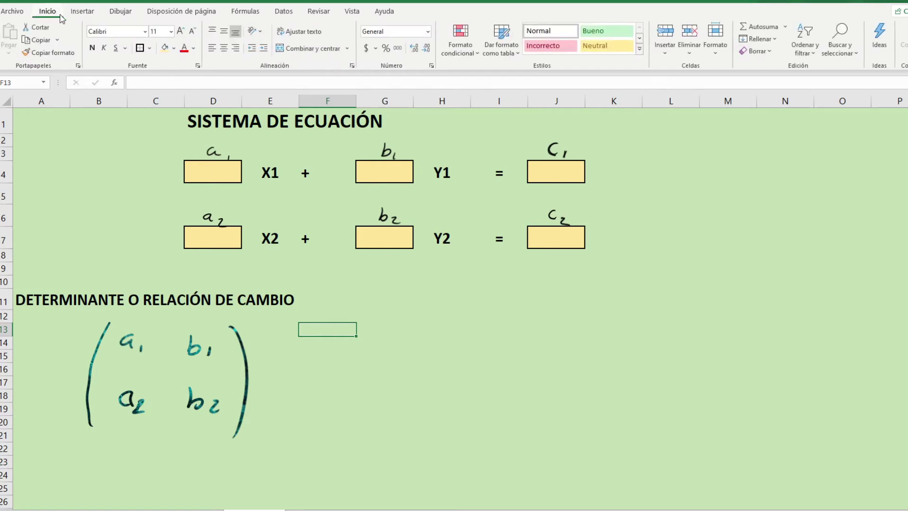
left_click(140, 49)
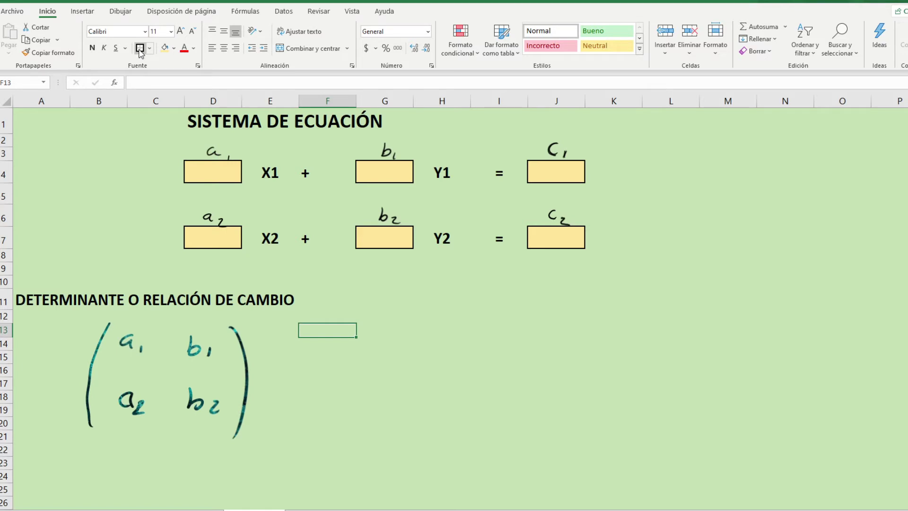
left_click(165, 48)
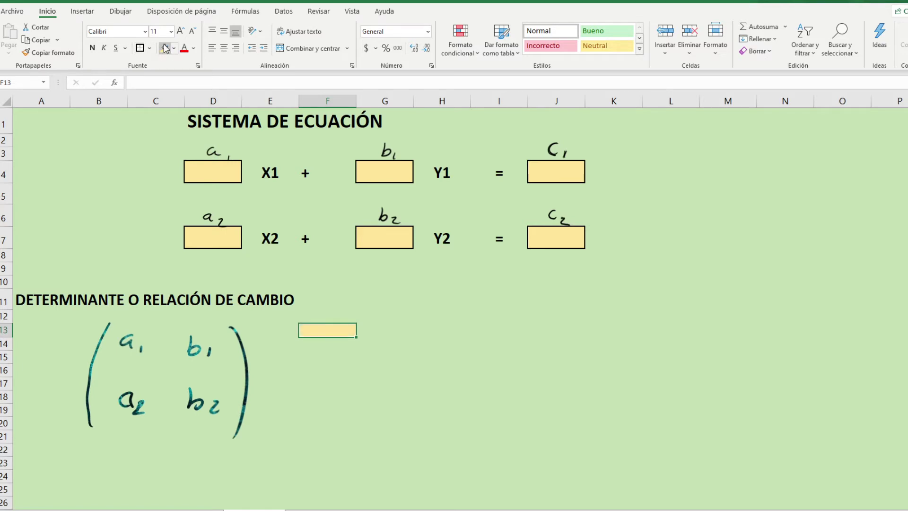
left_click(158, 32)
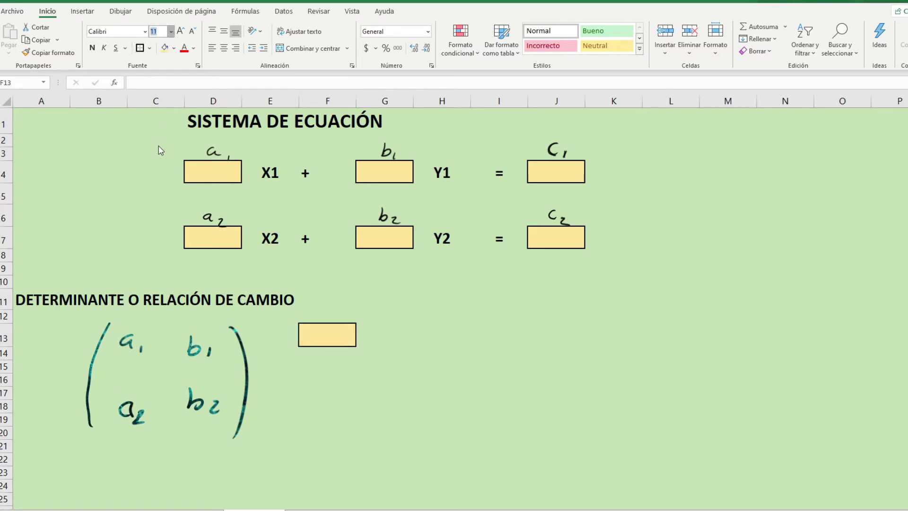
type("20")
key("Return")
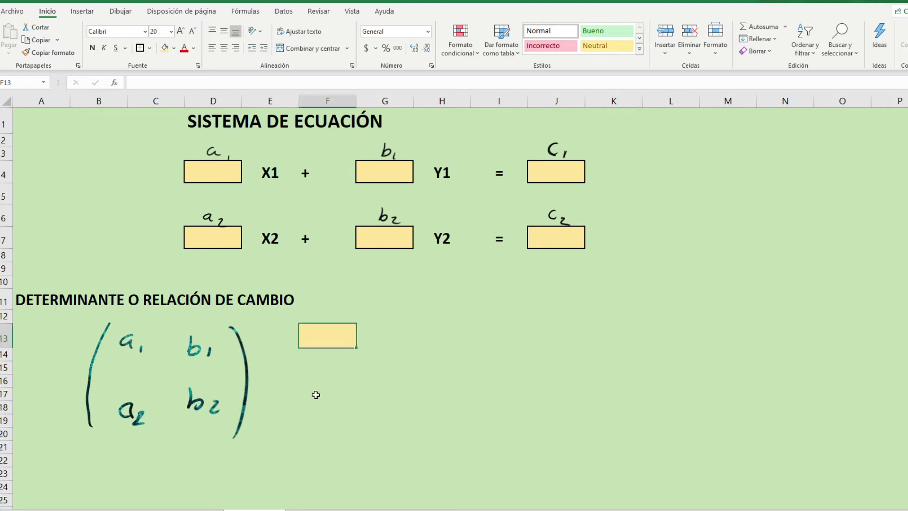
left_click(38, 39)
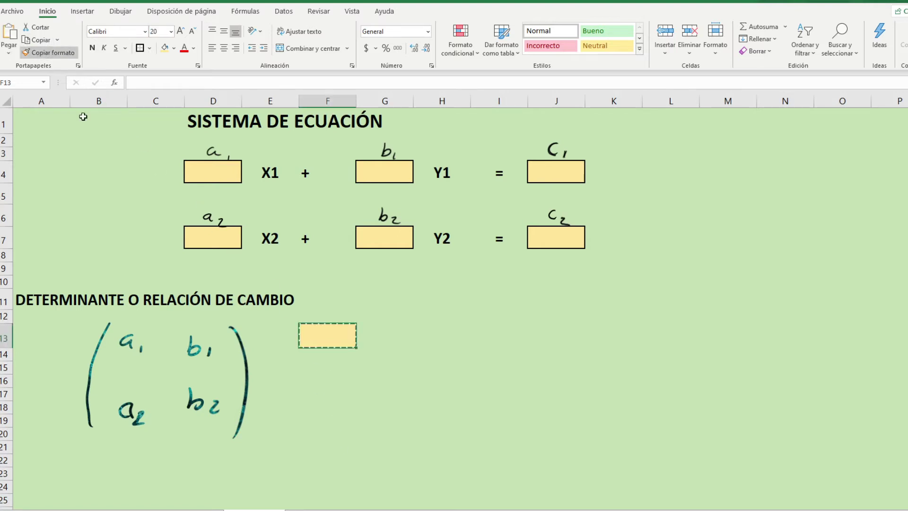
left_click(320, 385)
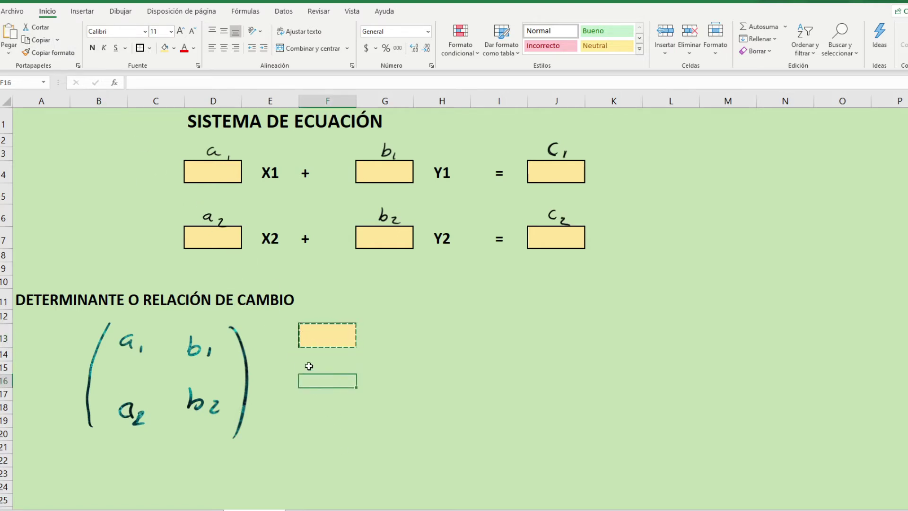
left_click(10, 36)
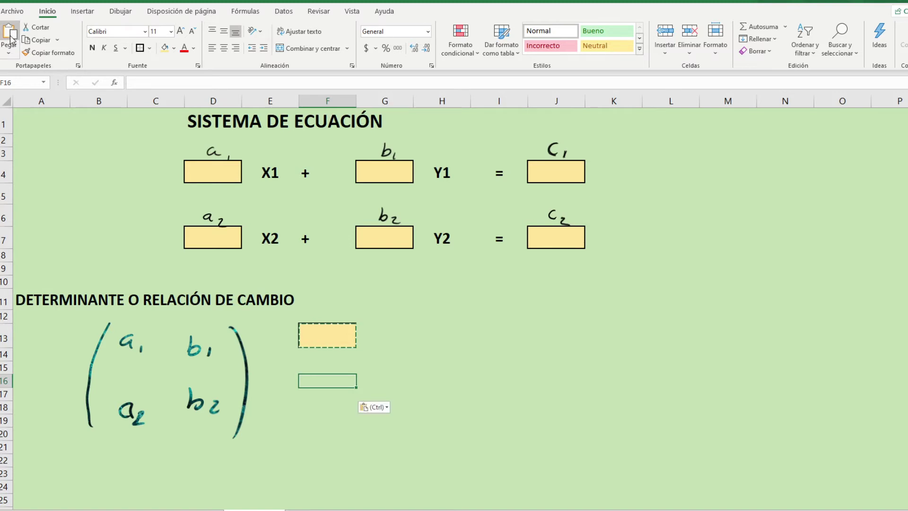
left_click(140, 50)
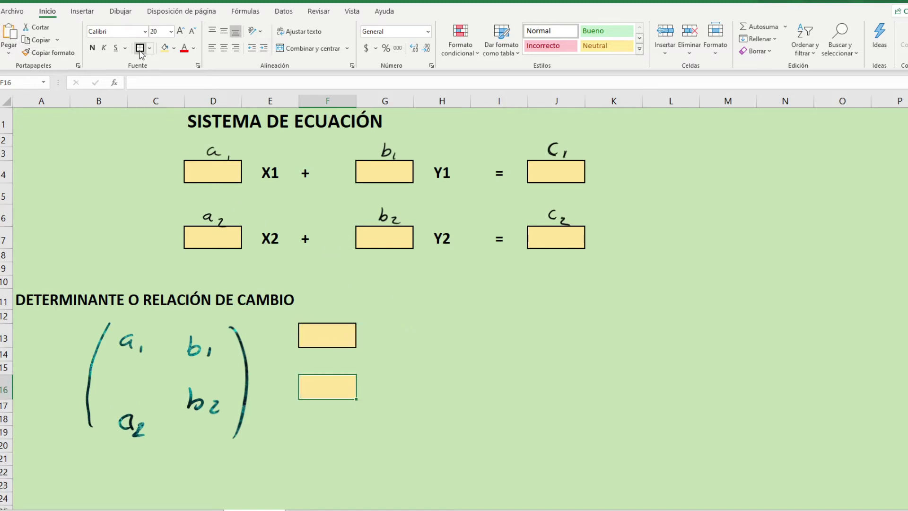
Make H13 bold with yellow fill and font size 18, and copy it to H16.
left_click(43, 42)
left_click(428, 331)
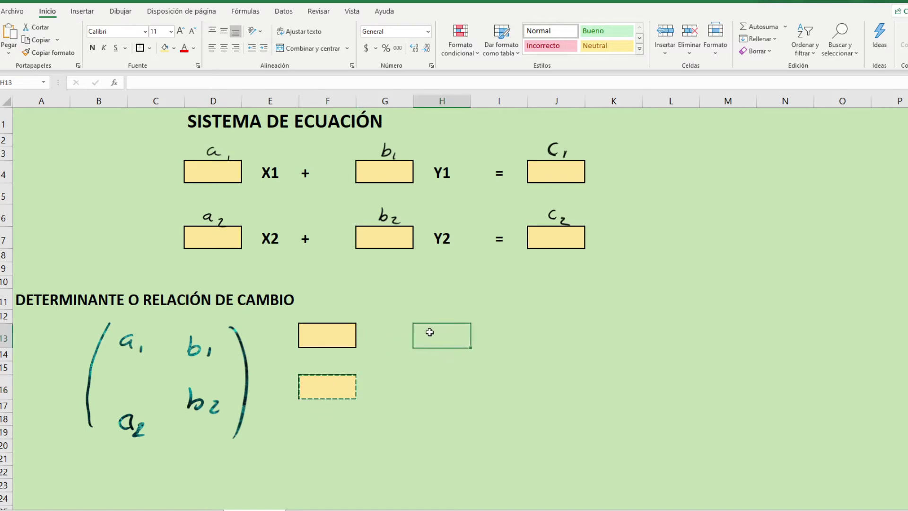
left_click(92, 48)
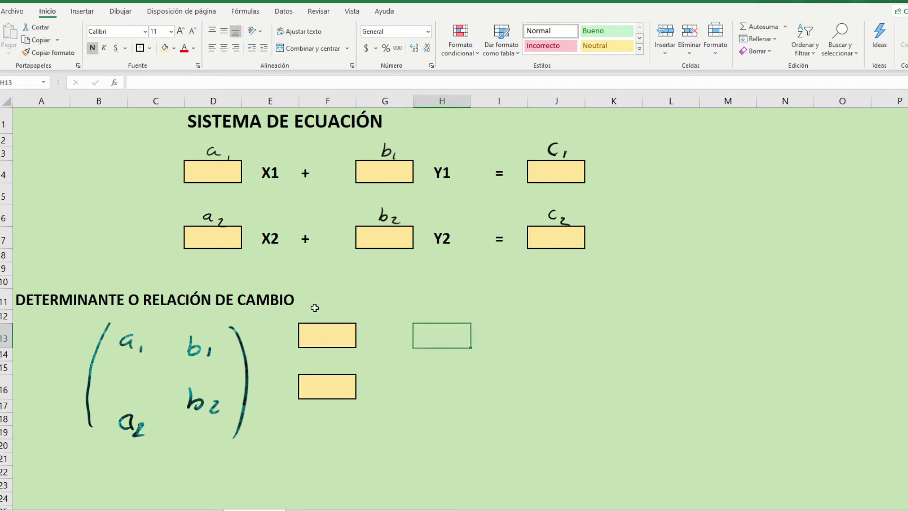
left_click(164, 47)
left_click(156, 31)
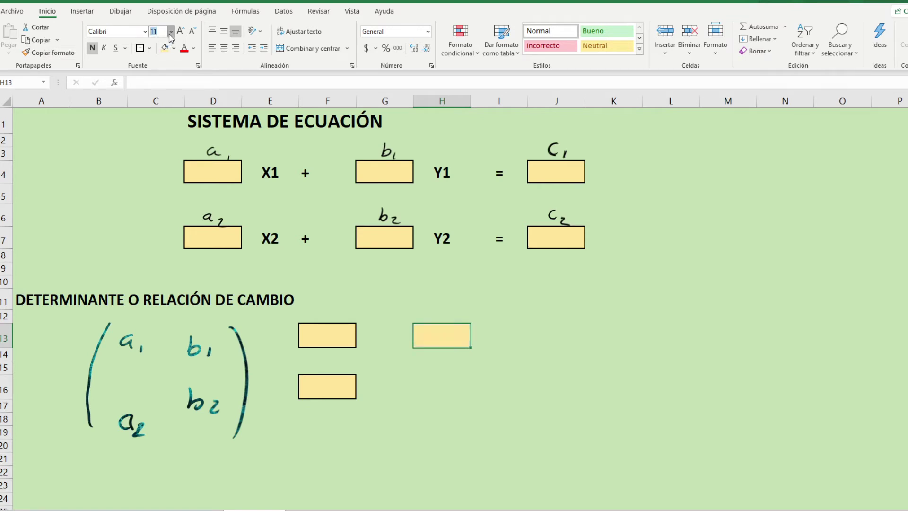
type("18")
key("Return")
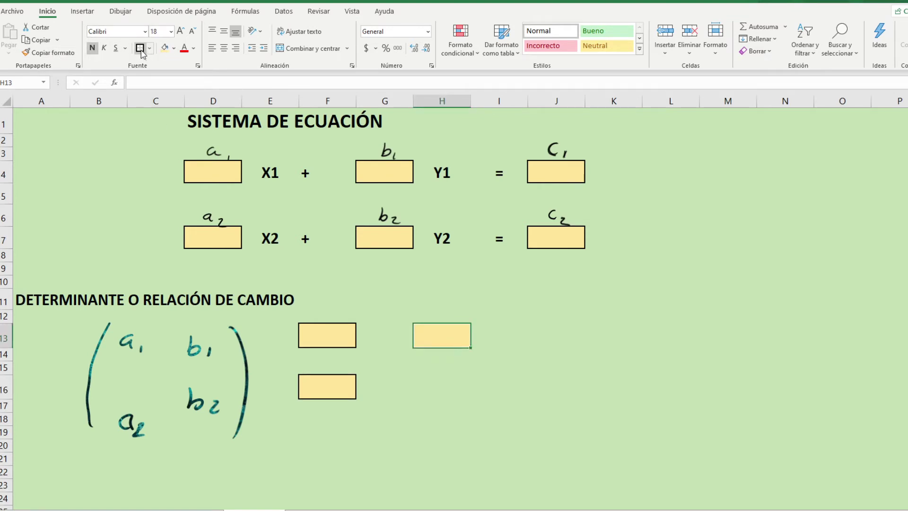
left_click(37, 40)
left_click(430, 382)
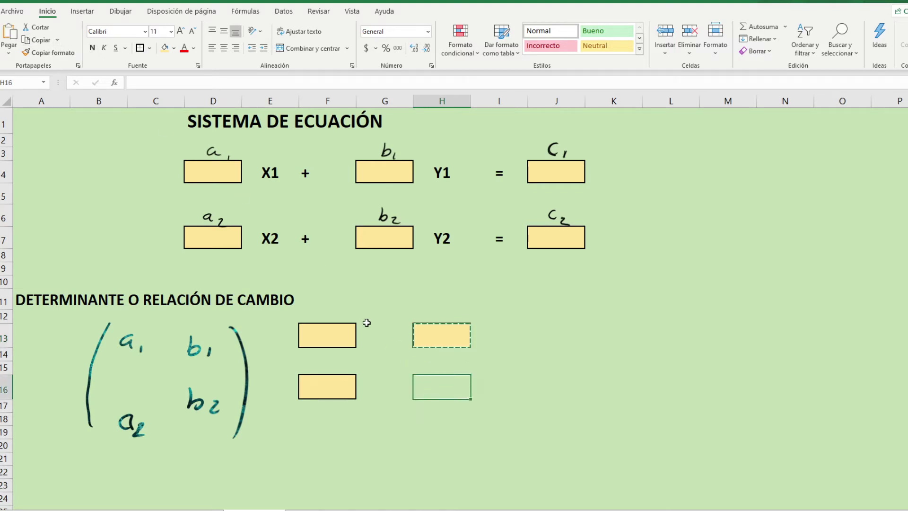
left_click(8, 33)
Ink an opening bracket left of F13/F16 and a closing bracket right of H13/H16.
left_click(479, 432)
left_click(361, 435)
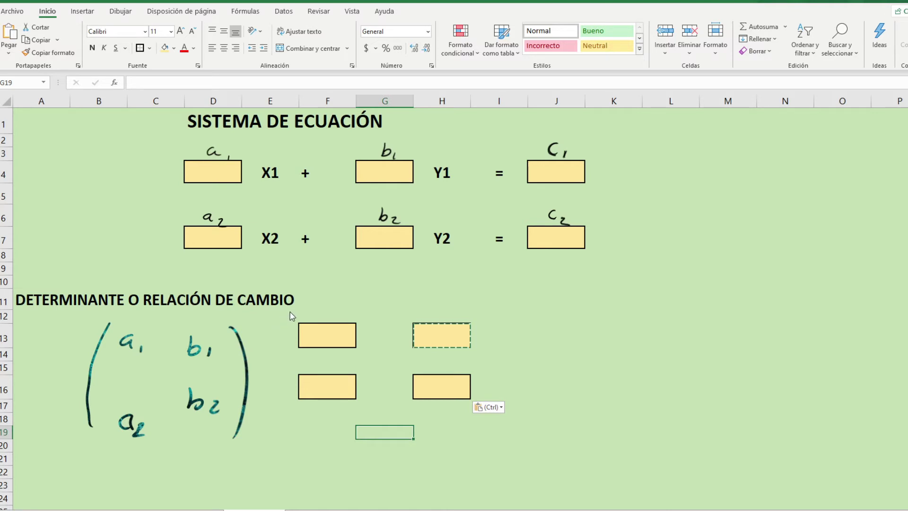
left_click_drag(289, 312, 277, 402)
left_click_drag(479, 305, 493, 421)
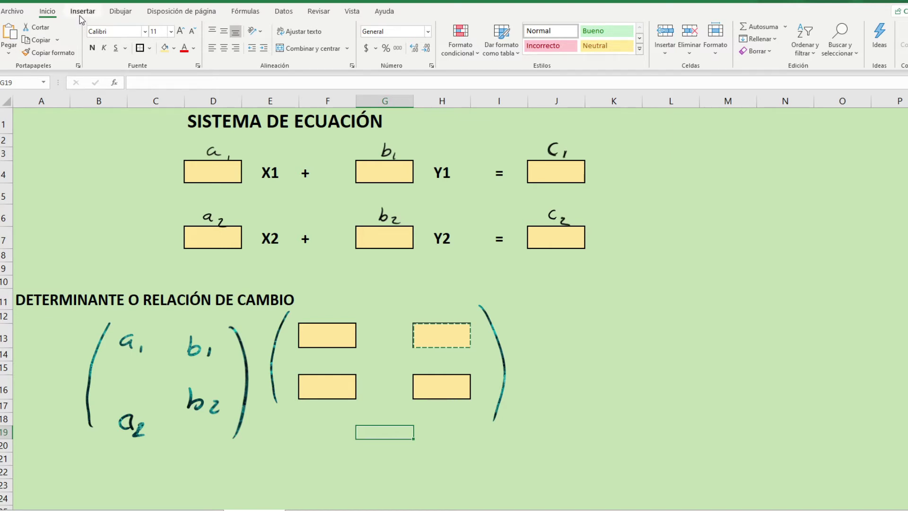
Insert a left brace shape beside the boxes and enlarge it to span them.
left_click(81, 19)
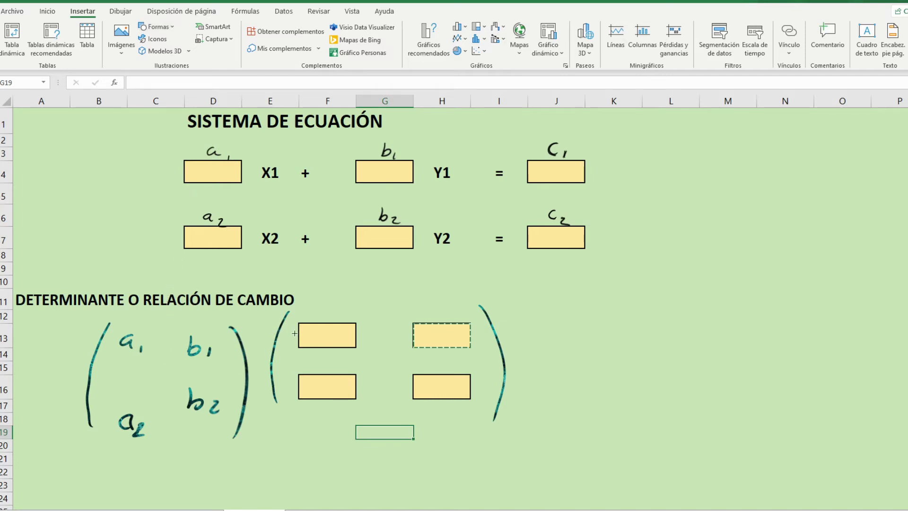
left_click_drag(287, 348, 298, 415)
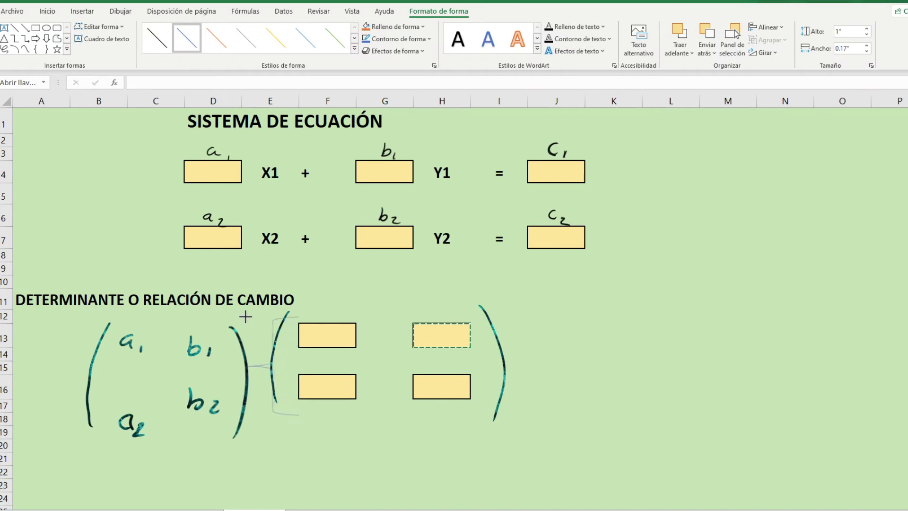
left_click_drag(287, 348, 244, 316)
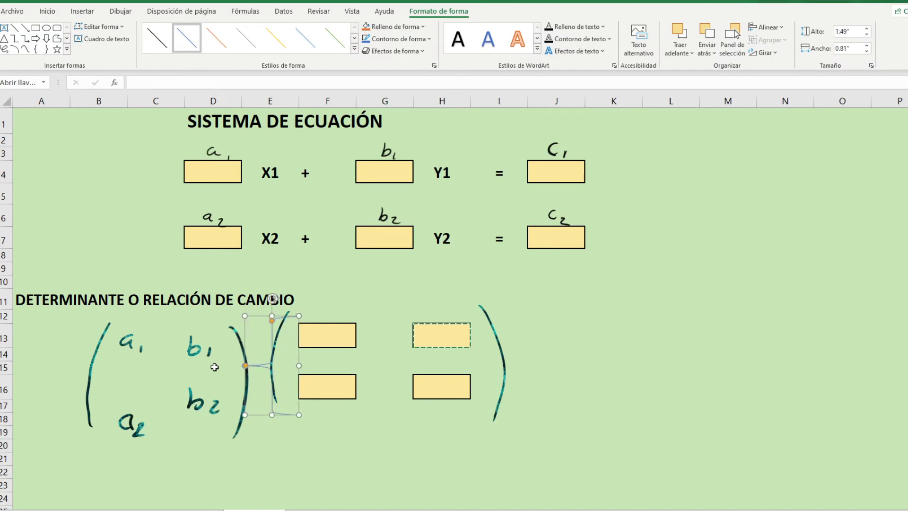
Erase the old handwritten matrix and its ink parentheses.
left_click(120, 11)
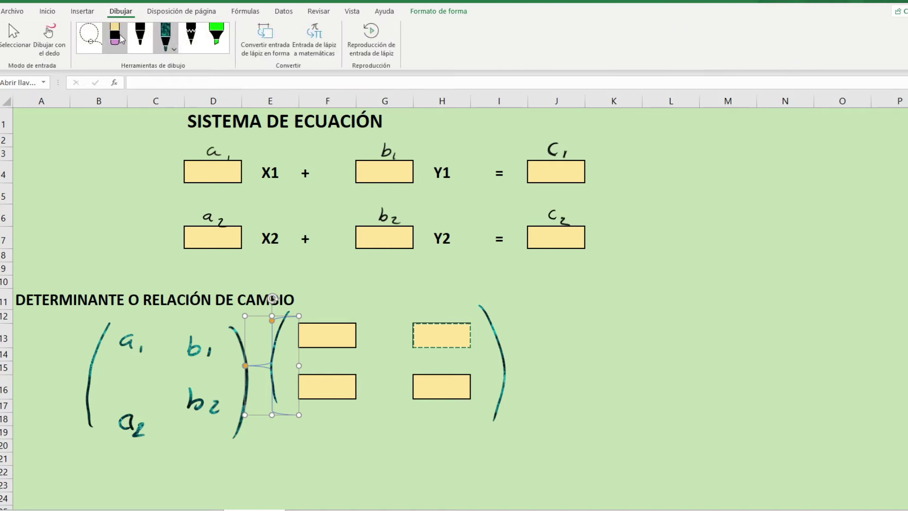
key("Escape")
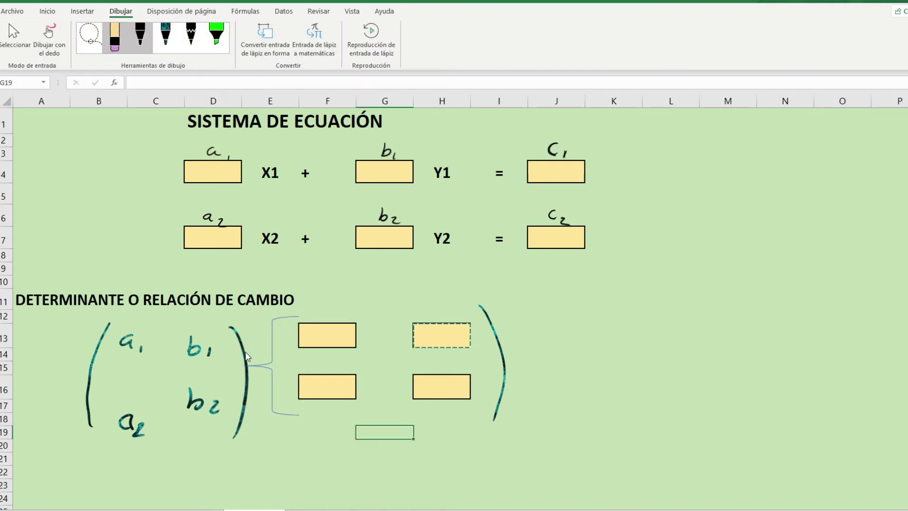
mouse_move(247, 356)
left_mouse_down()
mouse_move(100, 357)
mouse_move(162, 420)
mouse_move(208, 407)
left_mouse_up()
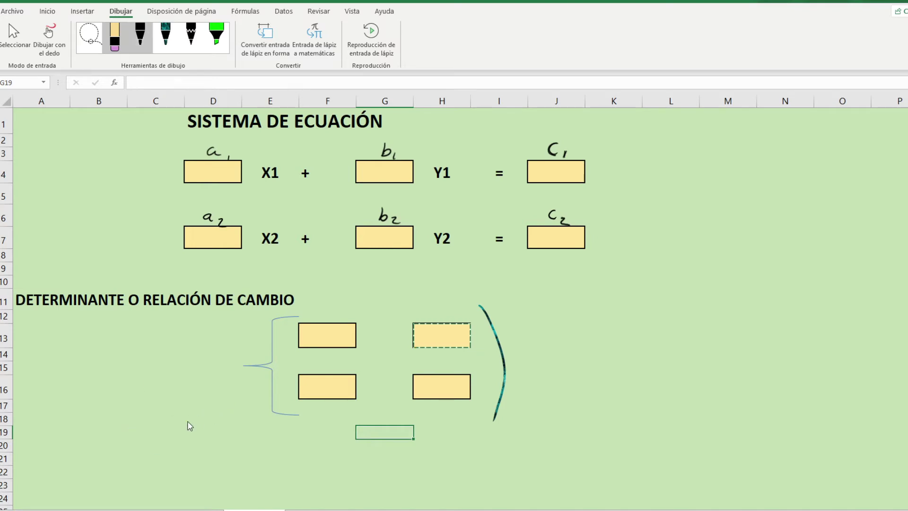
left_click_drag(496, 360, 501, 371)
left_click(76, 13)
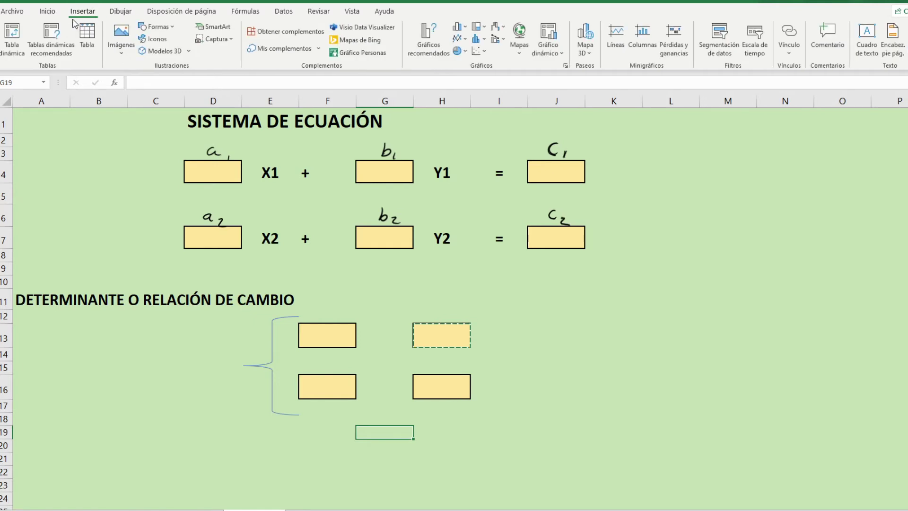
Draw a right brace shape after the right-hand boxes, sized to match the left one.
left_click(174, 30)
left_click_drag(501, 352, 513, 419)
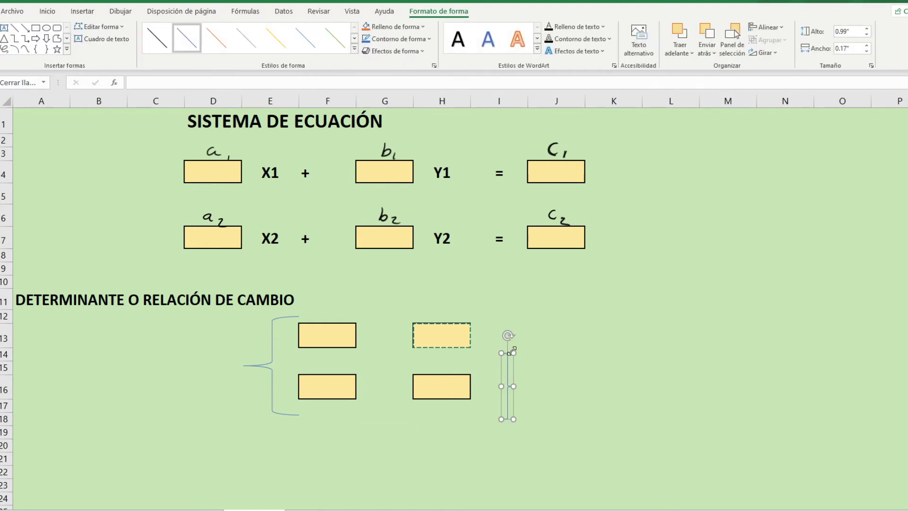
left_click_drag(513, 352, 500, 308)
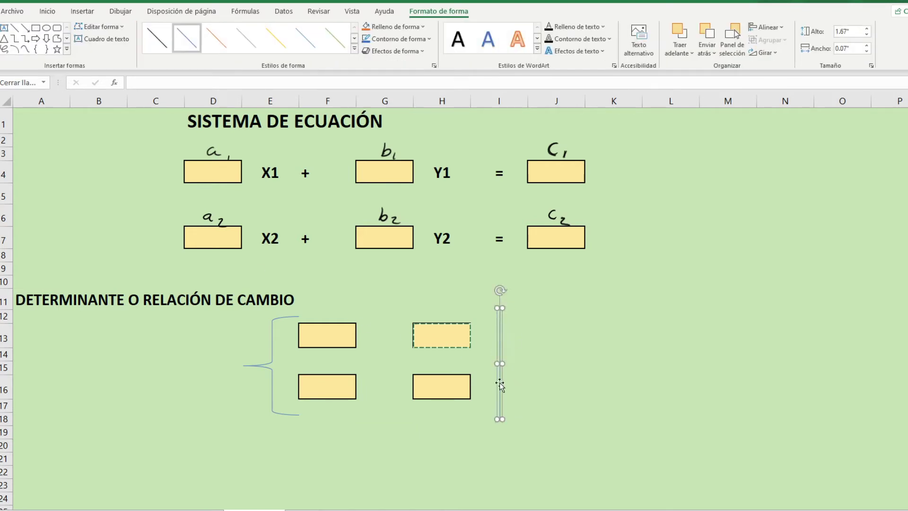
mouse_move(501, 419)
left_mouse_down()
mouse_move(527, 404)
mouse_move(547, 406)
left_mouse_up()
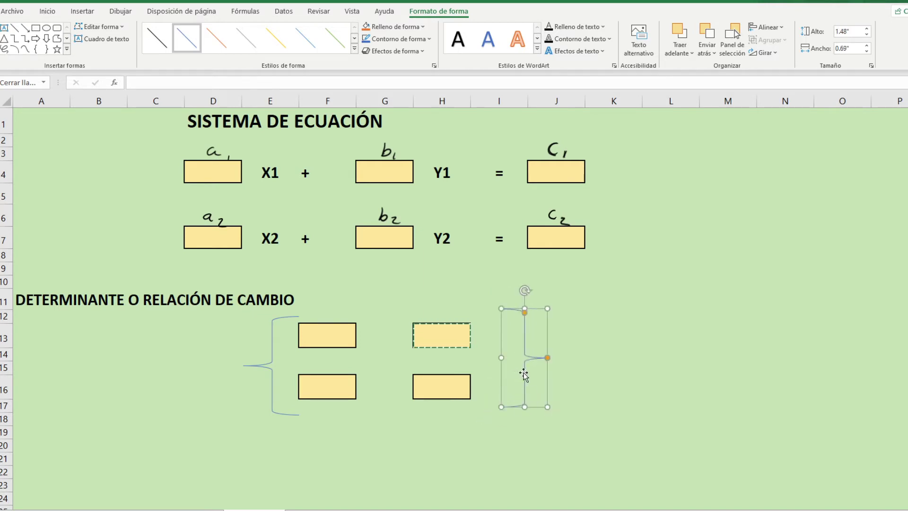
left_click_drag(523, 373, 495, 374)
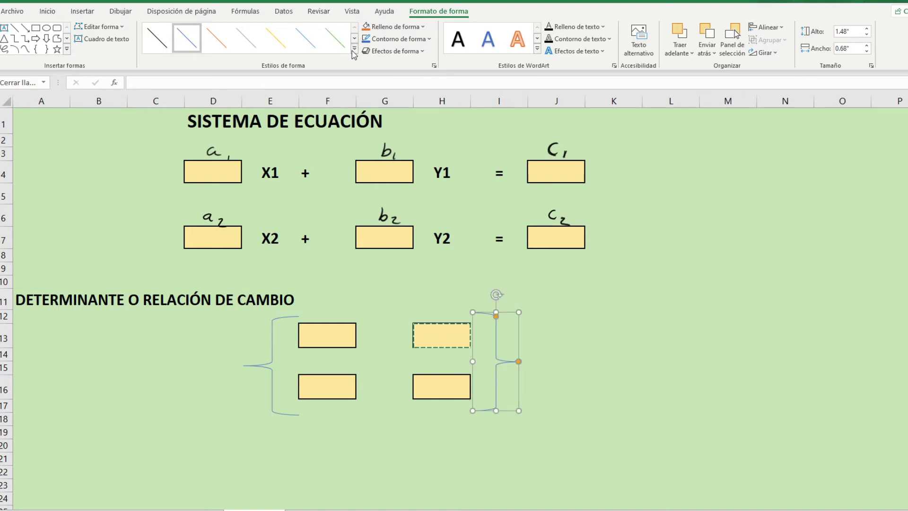
Give the left brace a thicker dark blue outline.
left_click(270, 346)
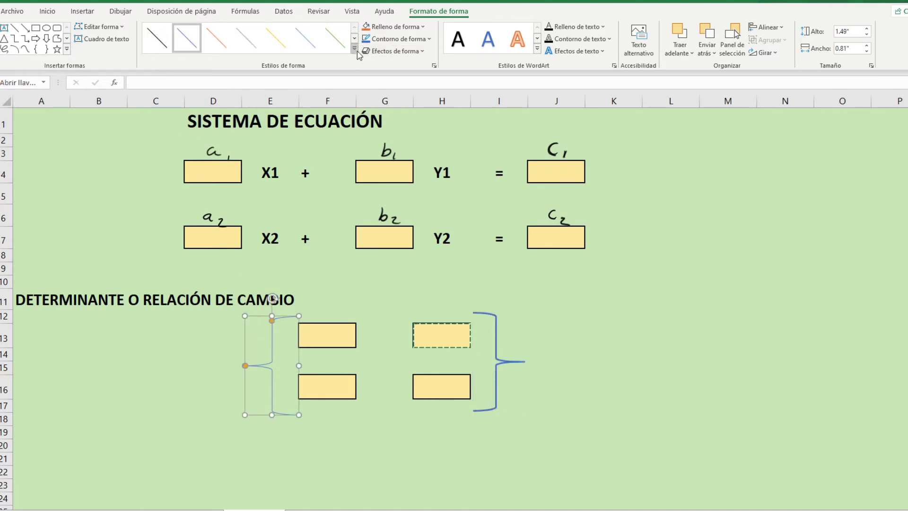
key("F4")
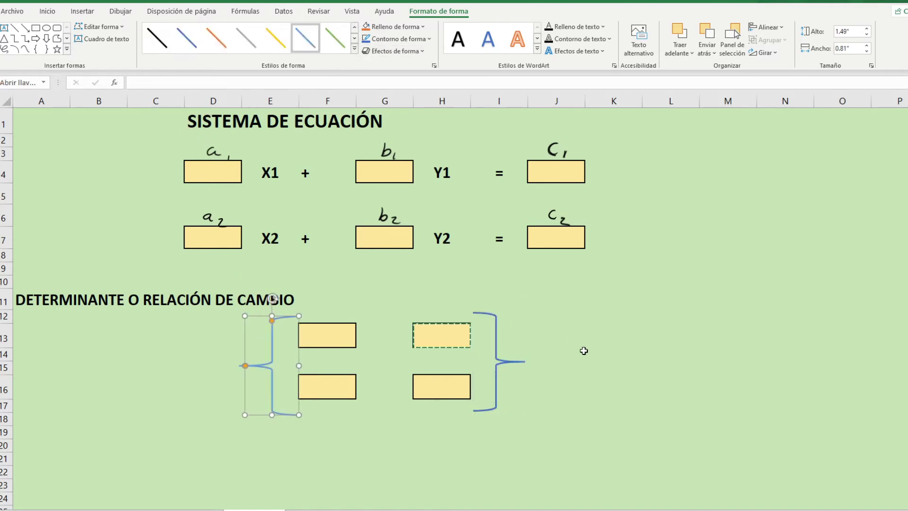
left_click(583, 352)
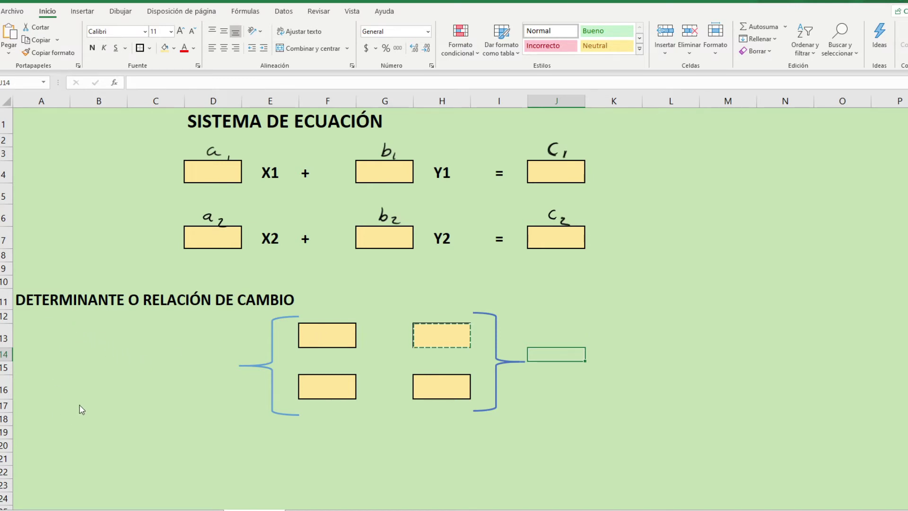
Handwrite the matrix a1 b1 / a2 b2 enclosed in parentheses.
left_click(120, 11)
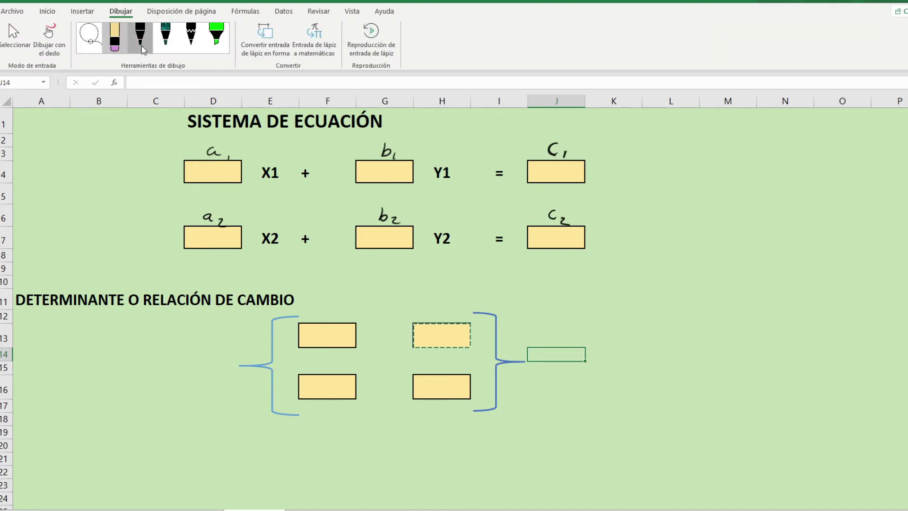
left_click_drag(64, 326, 54, 416)
left_click_drag(88, 338, 93, 348)
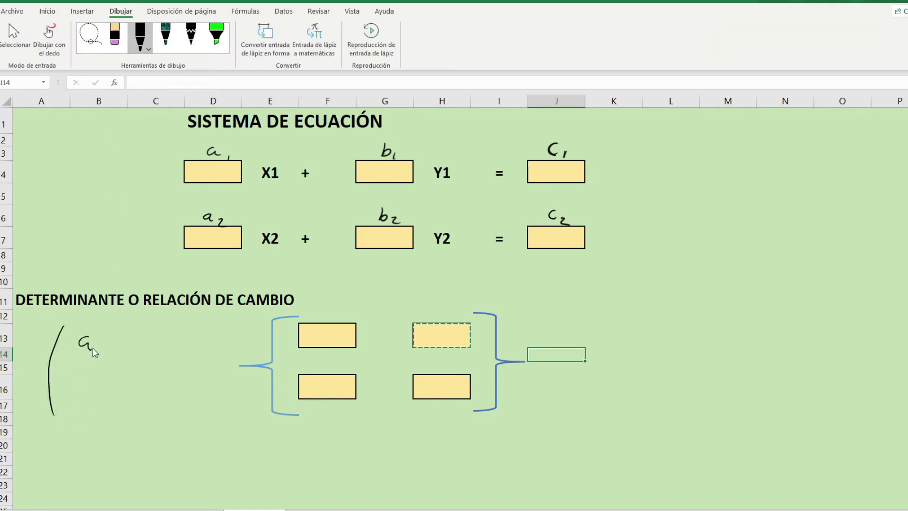
mouse_move(156, 330)
left_mouse_down()
mouse_move(160, 350)
mouse_move(171, 353)
left_mouse_up()
left_click_drag(85, 393, 87, 403)
left_click_drag(96, 399, 98, 402)
mouse_move(156, 387)
left_mouse_down()
mouse_move(160, 403)
mouse_move(182, 406)
left_mouse_up()
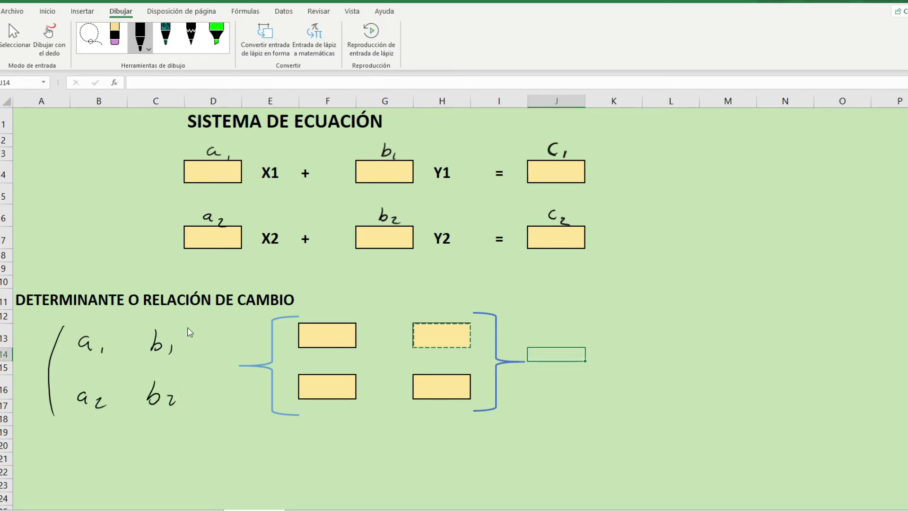
left_click_drag(189, 323, 189, 399)
Write the labels a1, b1, a2, b2 above the four yellow boxes.
left_click_drag(325, 313, 337, 321)
left_click_drag(440, 304, 437, 319)
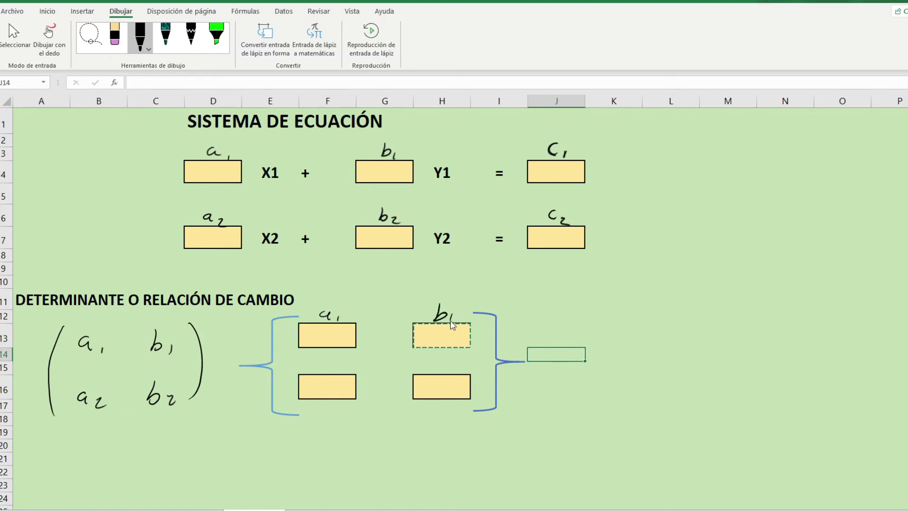
left_click_drag(326, 363, 339, 373)
mouse_move(438, 360)
left_mouse_down()
mouse_move(438, 373)
mouse_move(461, 373)
left_mouse_up()
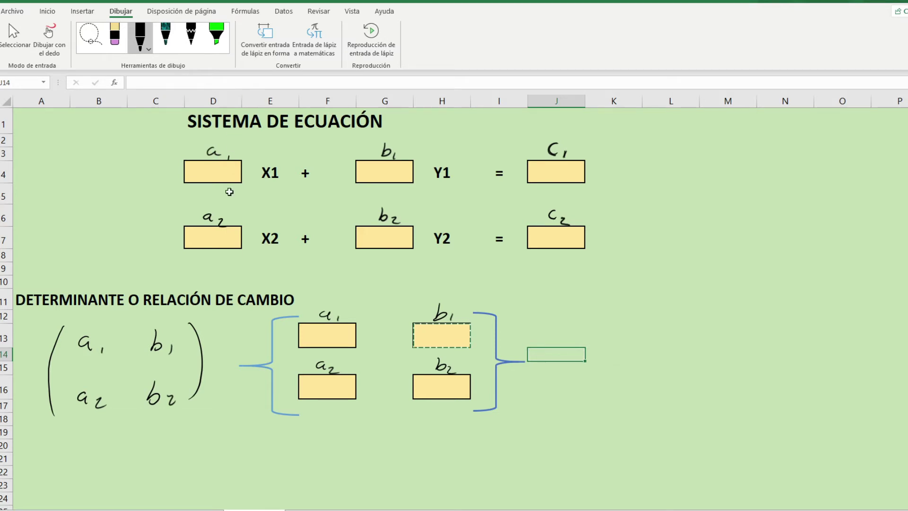
left_click(215, 177)
left_click(323, 332)
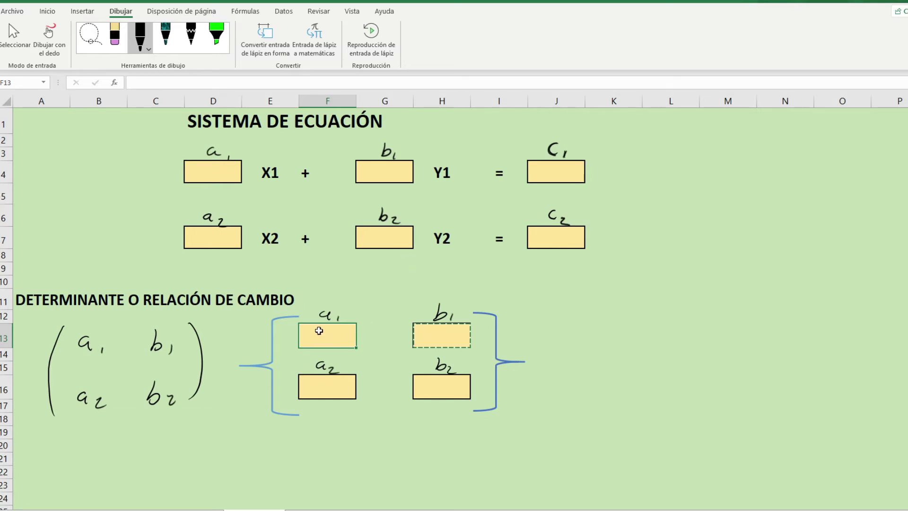
Link F13 to D4 with =D4 and centre its value.
left_click(434, 336)
left_click(331, 335)
type("=")
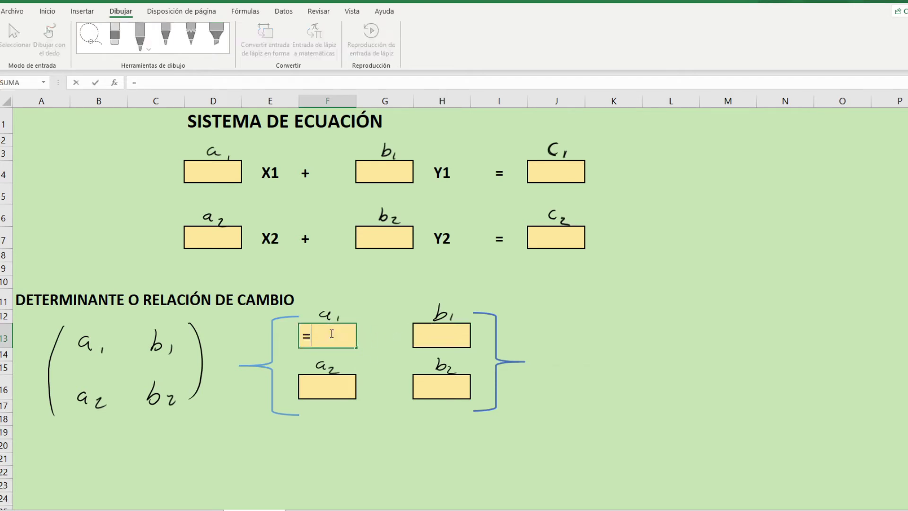
left_click(225, 173)
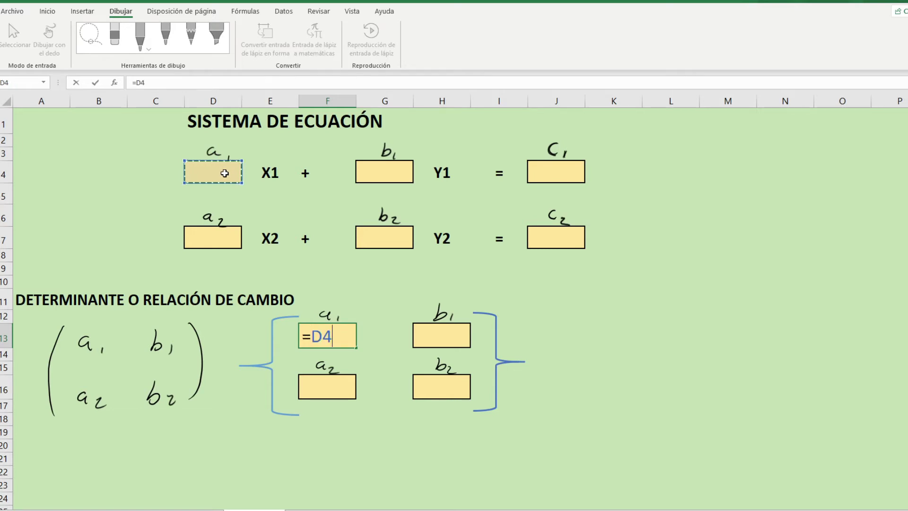
key("Return")
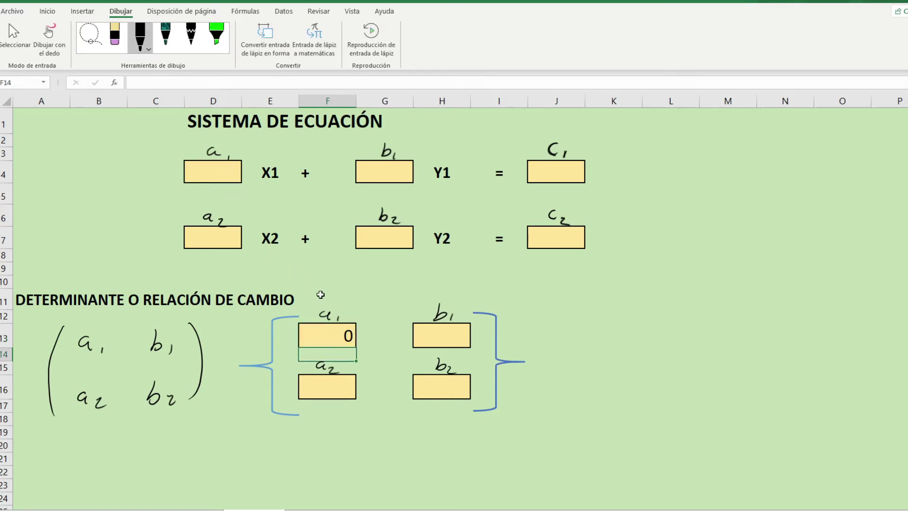
left_click(338, 334)
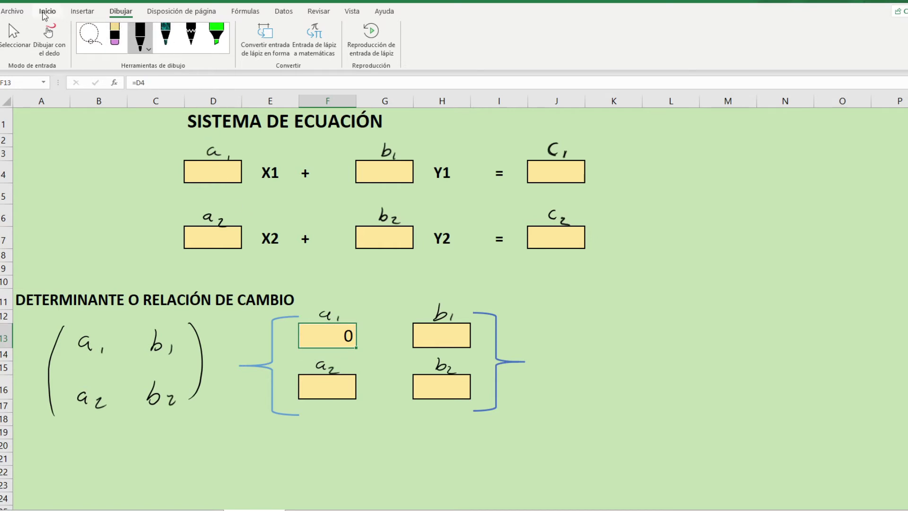
left_click(47, 11)
left_click(223, 48)
left_click(224, 31)
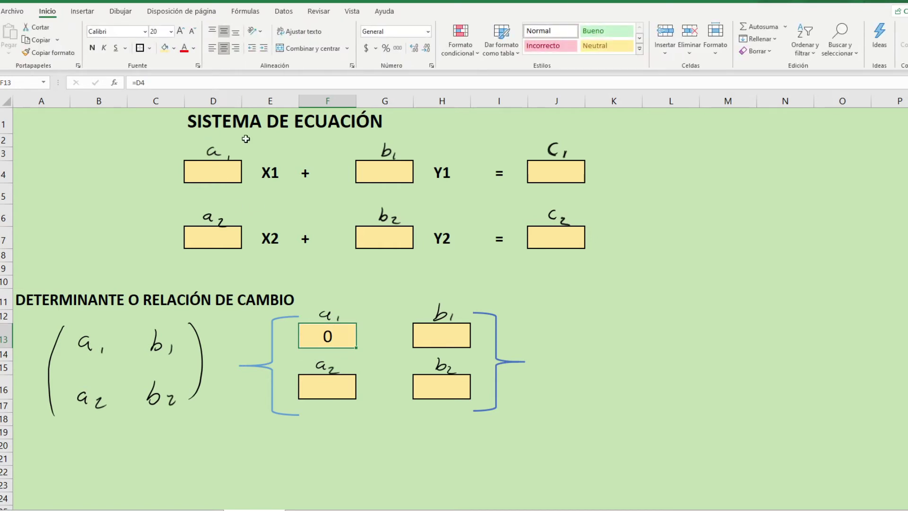
Link F16 to D7, H13 to G4 and H16 to G7 with formulas.
left_click(327, 386)
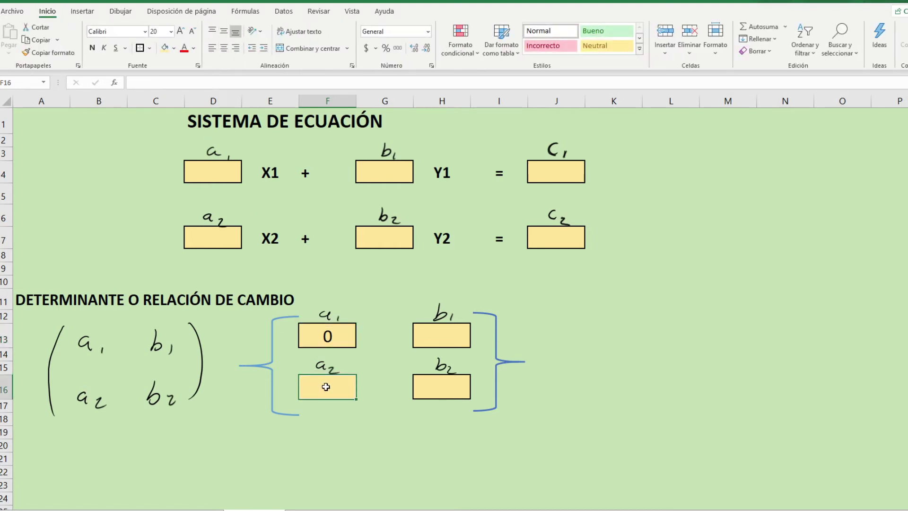
type("=")
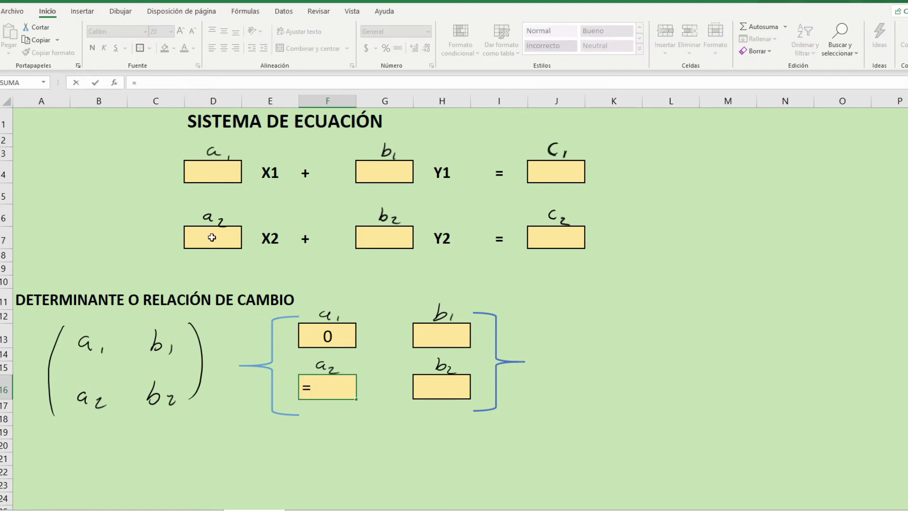
left_click(211, 237)
key("Return")
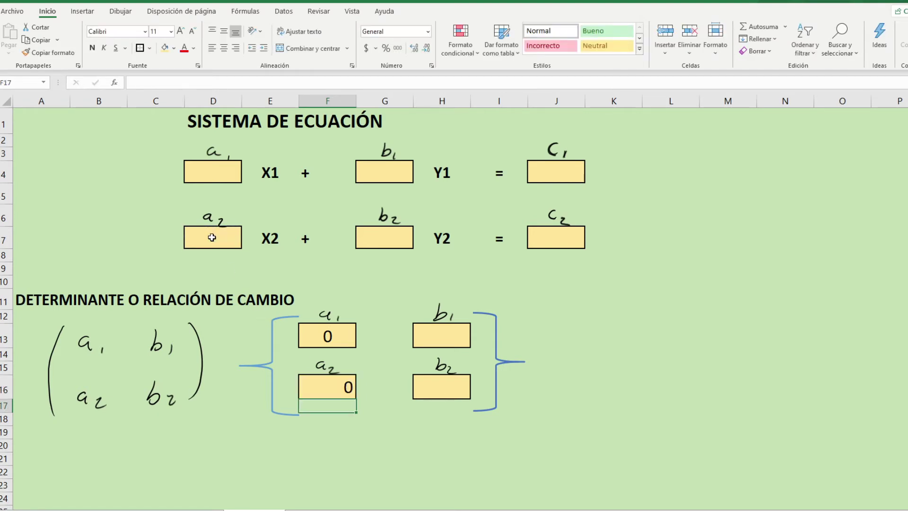
left_click(438, 338)
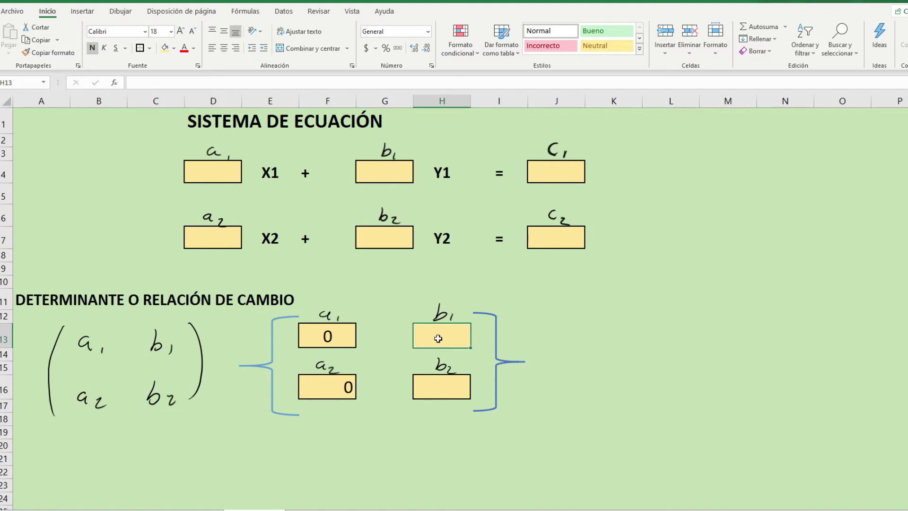
type("=")
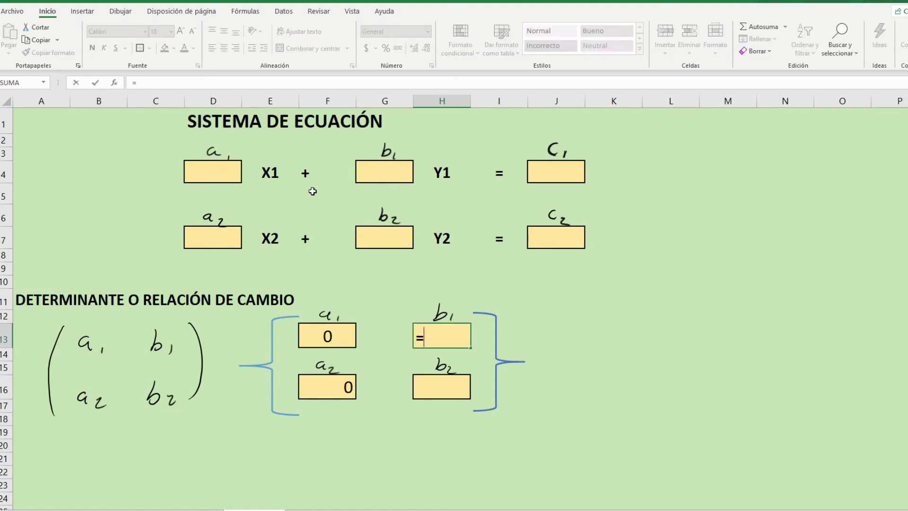
left_click(395, 166)
key("Return")
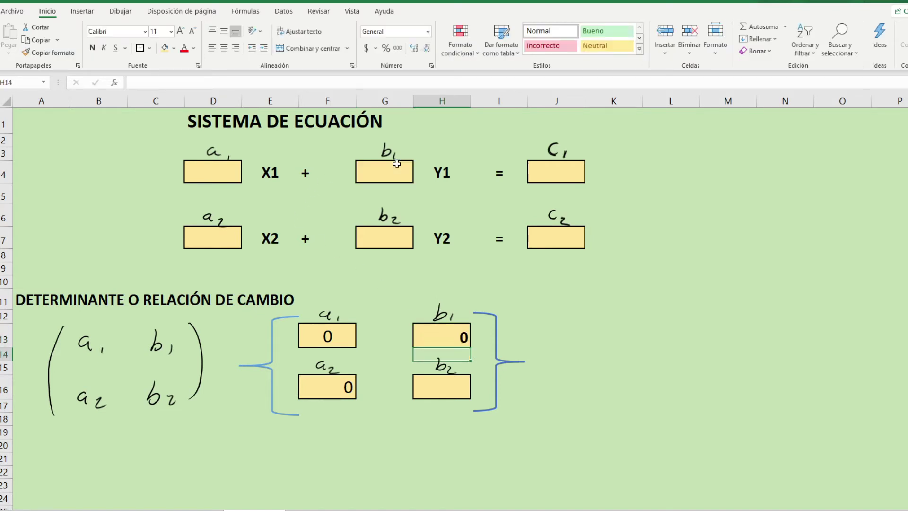
left_click(448, 387)
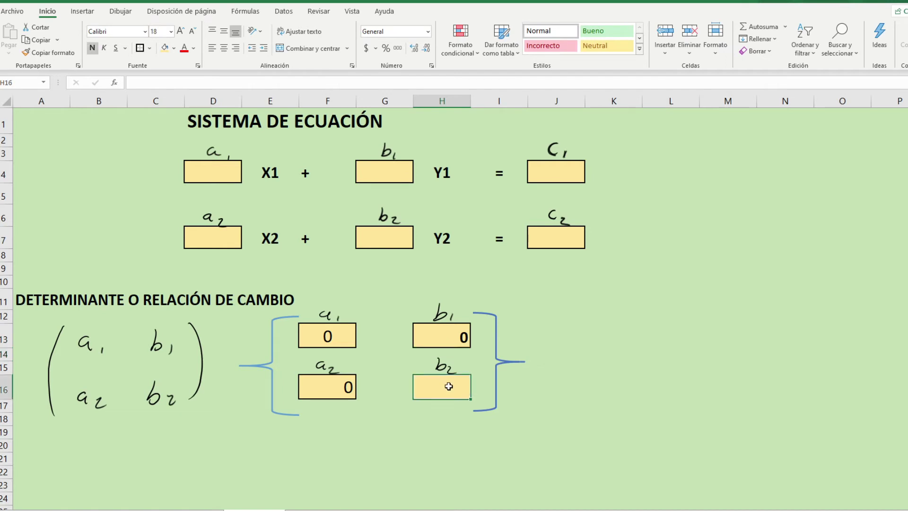
type("=")
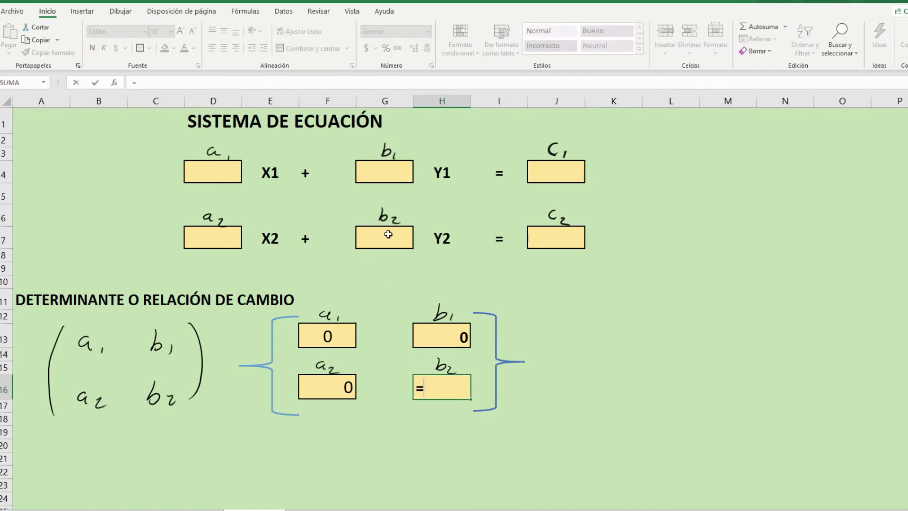
left_click(389, 235)
key("Return")
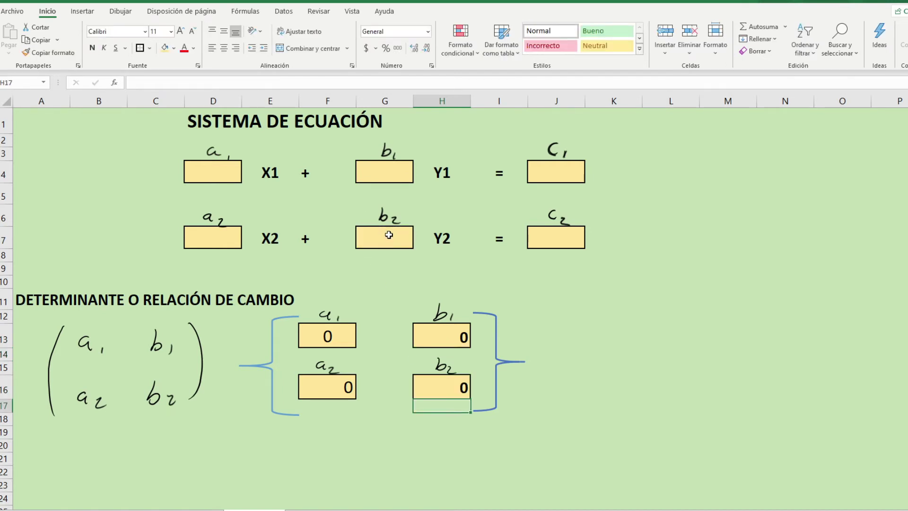
Centre and bottom-align the values in F13:H16.
left_click_drag(340, 337, 446, 387)
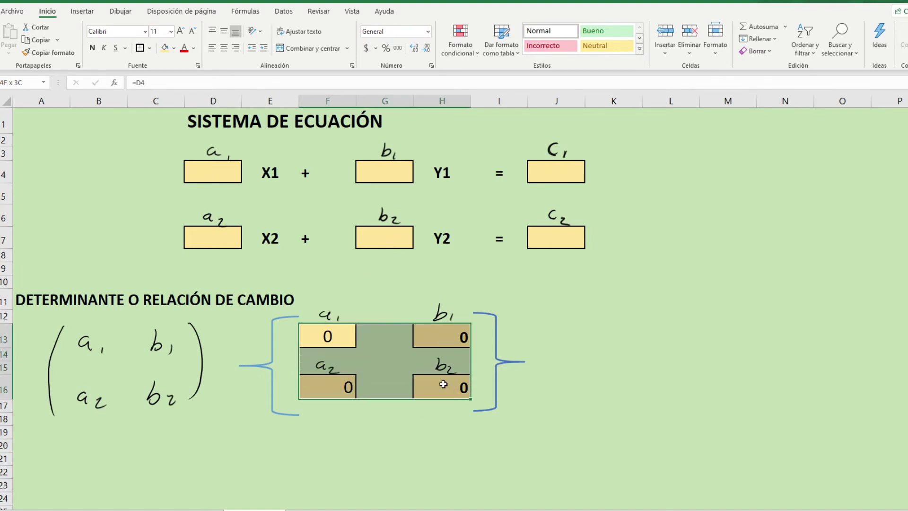
left_click(223, 48)
left_click(223, 48)
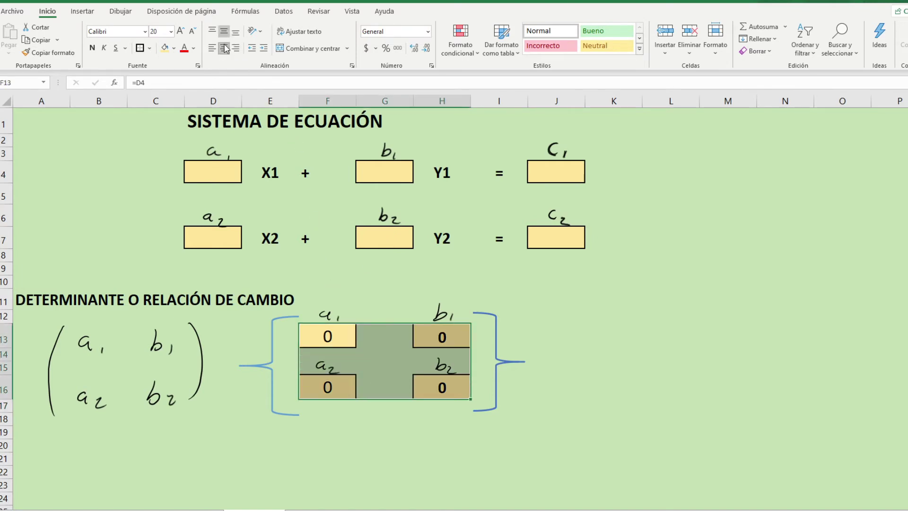
left_click(224, 34)
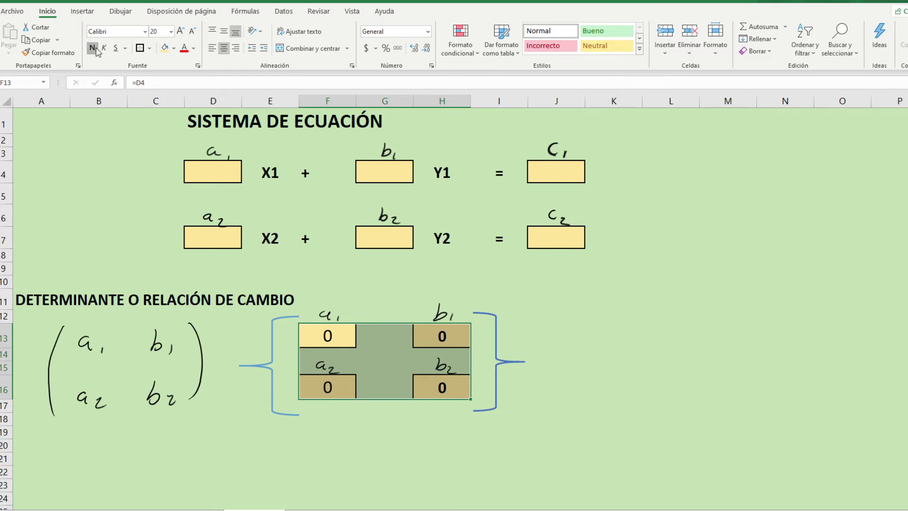
left_click(440, 444)
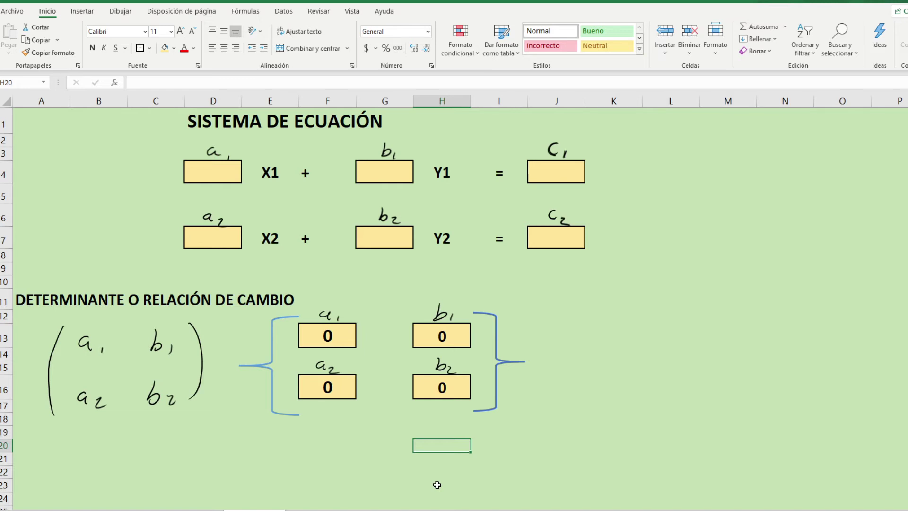
Enter the first equation's coefficients: a1 = 3 in D4, b1 = 2 in G4, c1 = -3 in J4.
left_click(227, 175)
type("3")
key("Right")
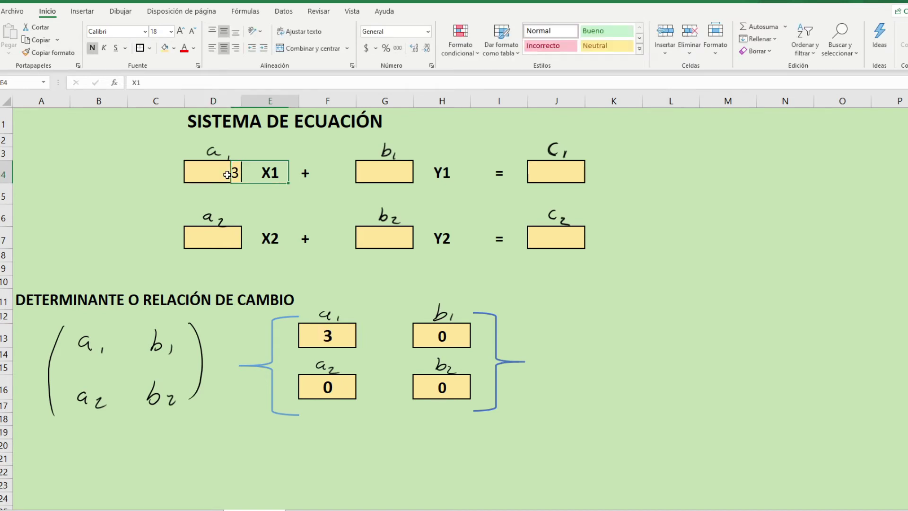
key("Right")
key("Right")
type("2")
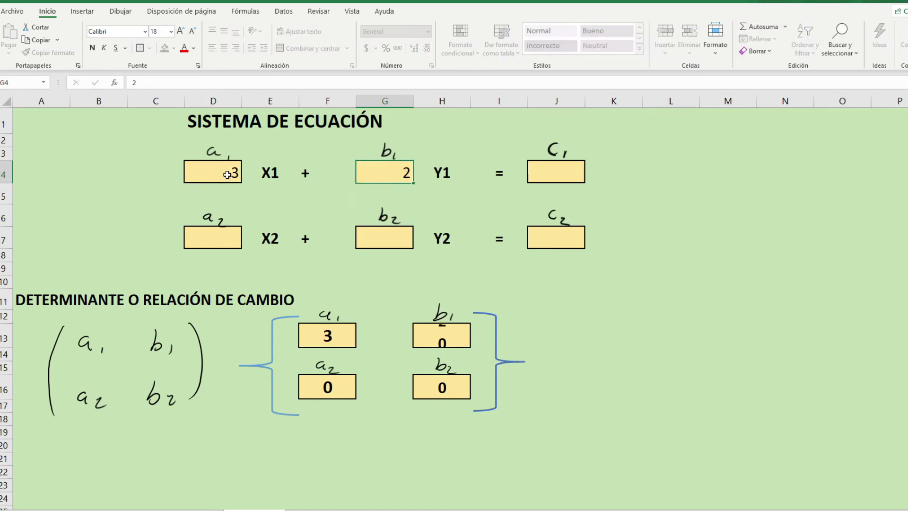
key("Right")
key("Right")
key("Right")
type("-")
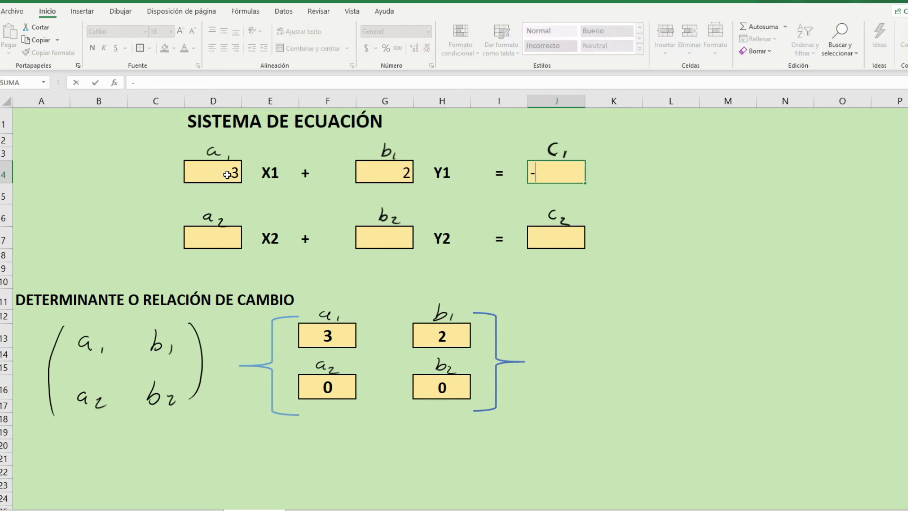
type("3")
key("Return")
Enter the second equation's coefficients: c2 = -8 in J7, b2 = 11 in G7, a2 = -9 in D7.
key("Down")
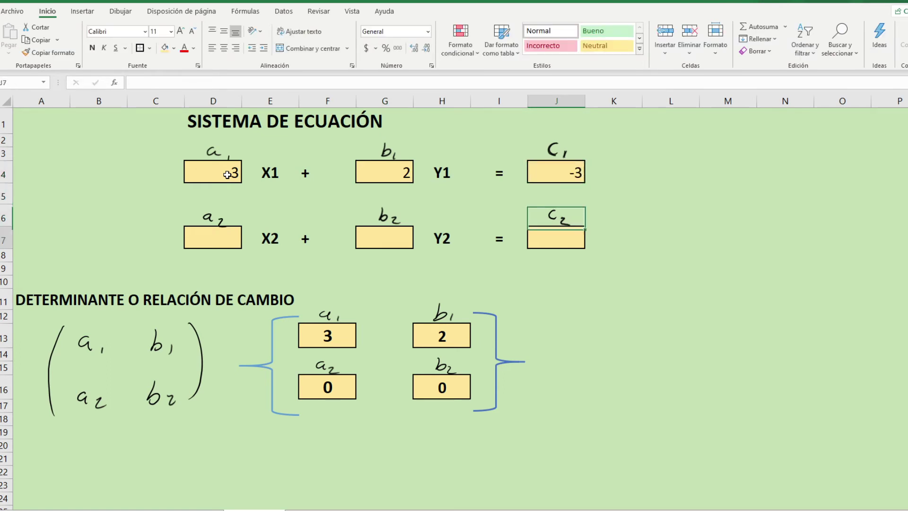
key("Down")
type("-8")
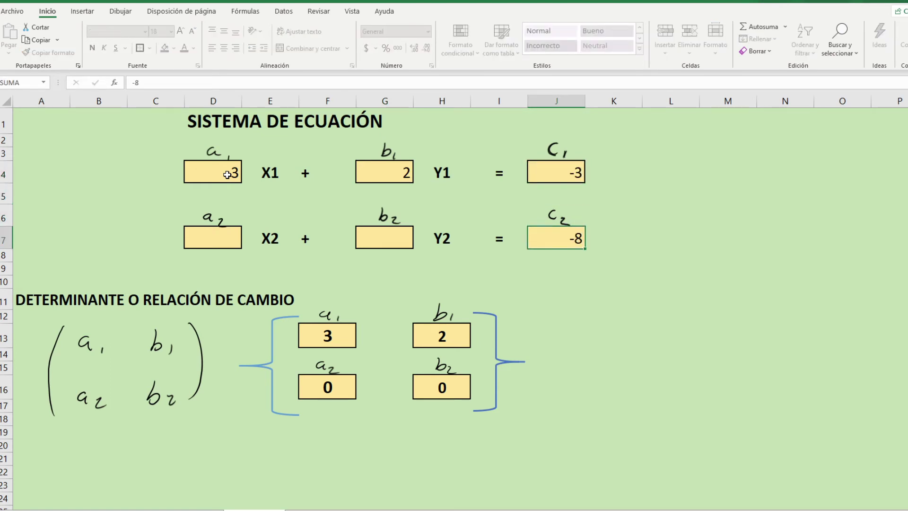
key("Left")
key("Left")
key("Left")
type("11")
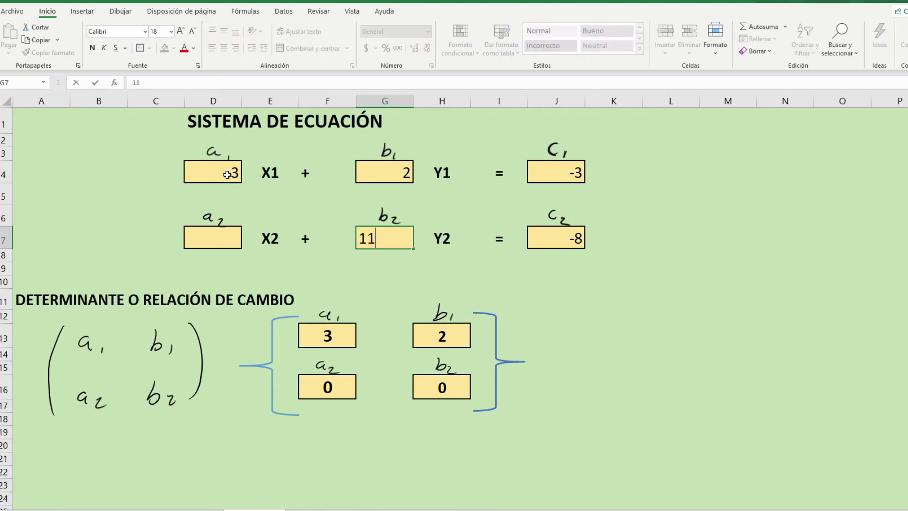
key("Left")
key("Left")
key("Left")
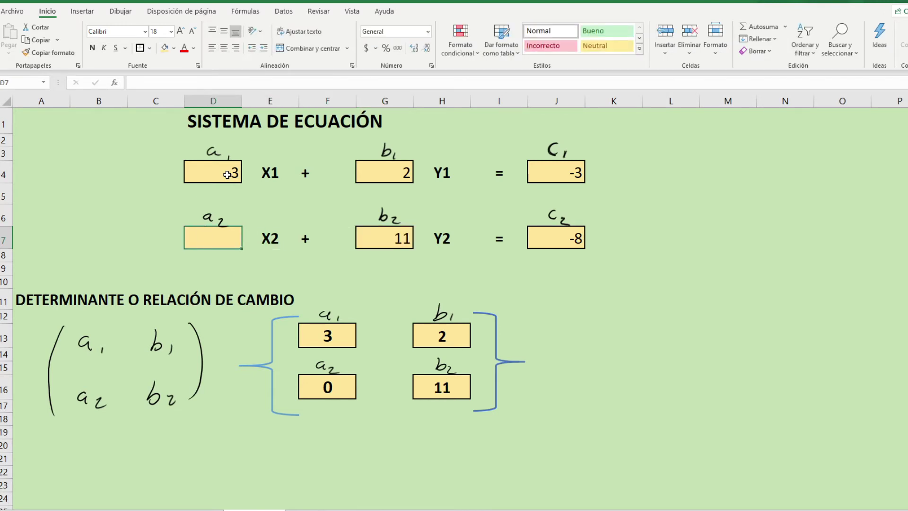
type("-9")
key("Return")
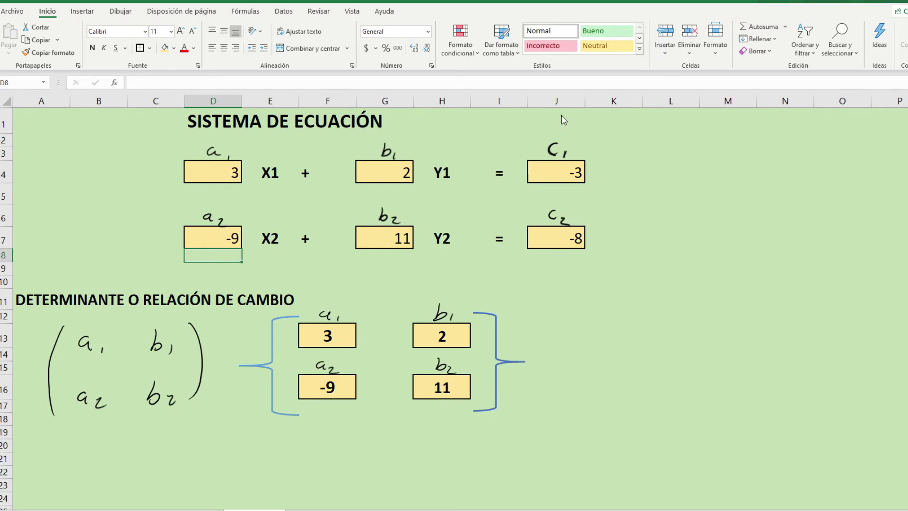
Ink a down arrow and 'comodin' above c1, then erase the hand-drawn matrix sketch.
mouse_move(560, 115)
left_mouse_down()
mouse_move(560, 132)
mouse_move(565, 124)
mouse_move(584, 131)
left_mouse_up()
mouse_move(595, 126)
left_mouse_down()
mouse_move(631, 130)
mouse_move(643, 118)
mouse_move(661, 125)
mouse_move(647, 121)
left_mouse_up()
left_click_drag(221, 352, 209, 380)
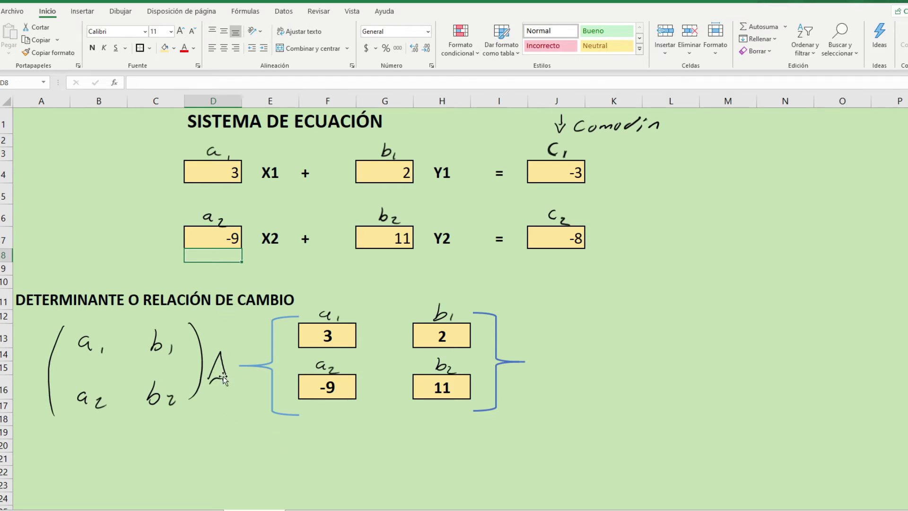
left_click(120, 11)
mouse_move(95, 336)
left_mouse_down()
mouse_move(76, 356)
mouse_move(63, 347)
mouse_move(173, 341)
mouse_move(210, 364)
mouse_move(168, 398)
mouse_move(96, 399)
left_mouse_up()
left_click(115, 35)
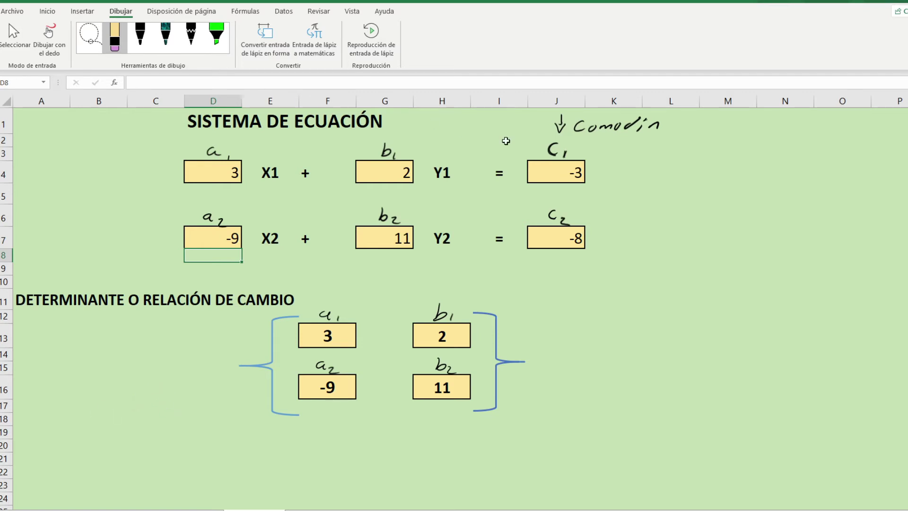
Type DETERMINANTE into D15, then delete it so D15 stays empty.
left_click(190, 364)
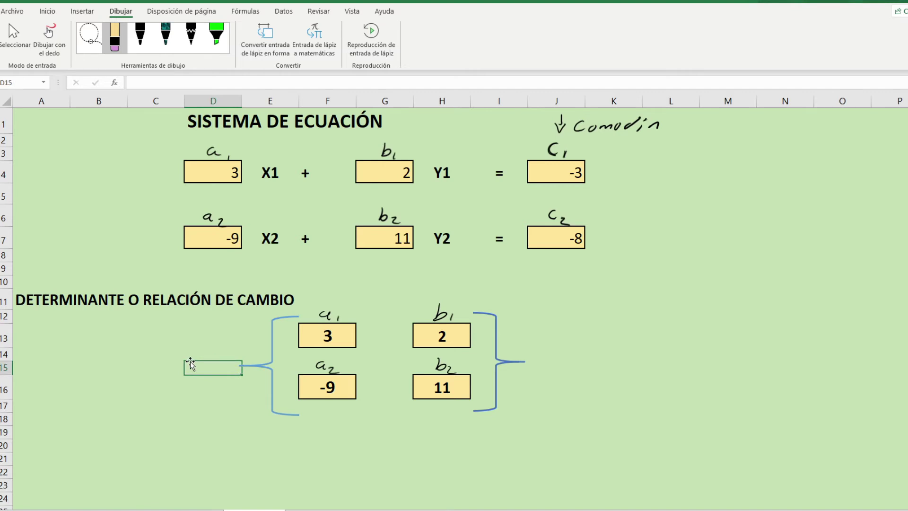
type("DETERMIN")
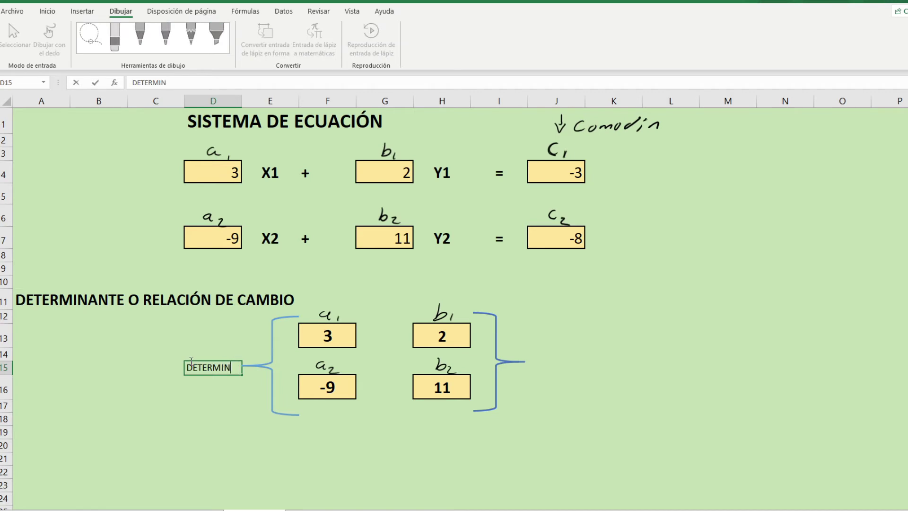
type("ANTE")
left_click(206, 467)
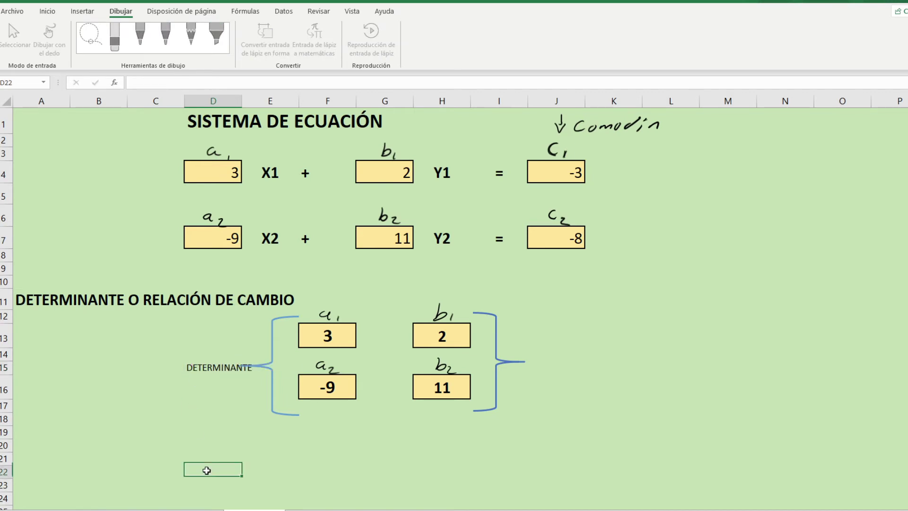
left_click(218, 380)
left_click(206, 365)
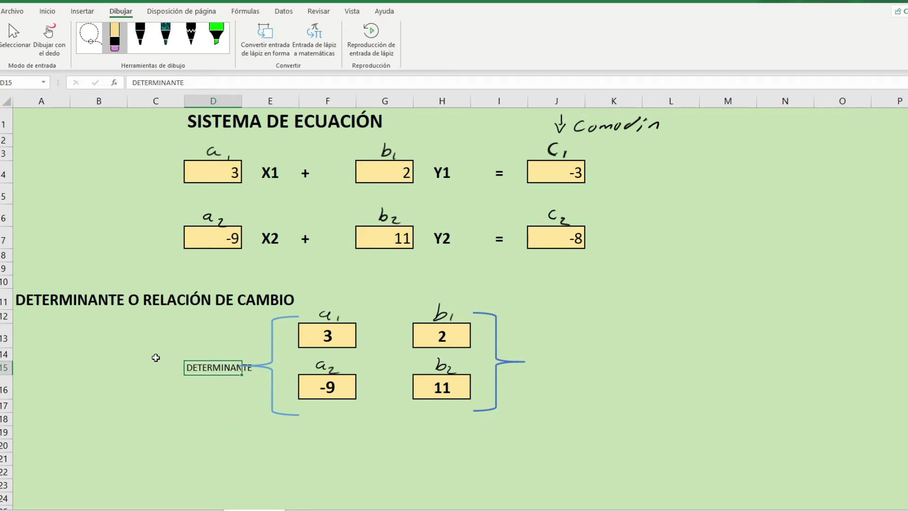
key("Delete")
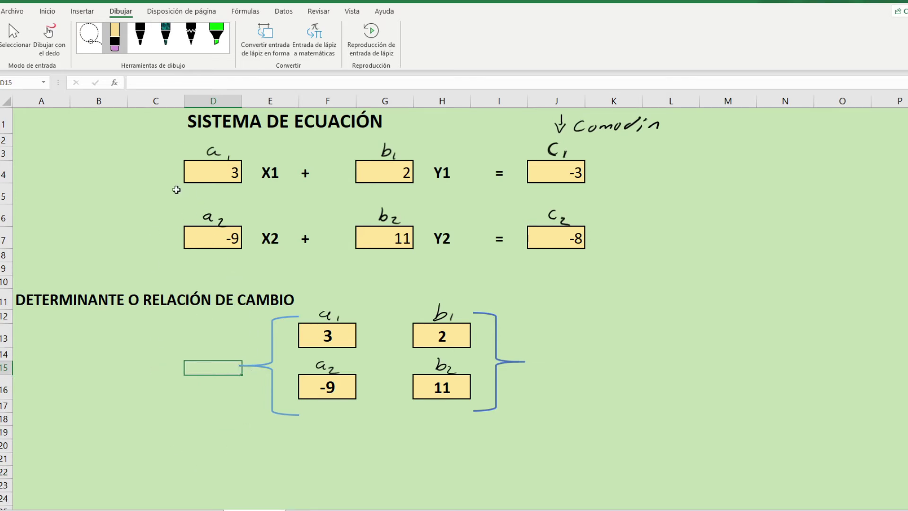
left_click(83, 11)
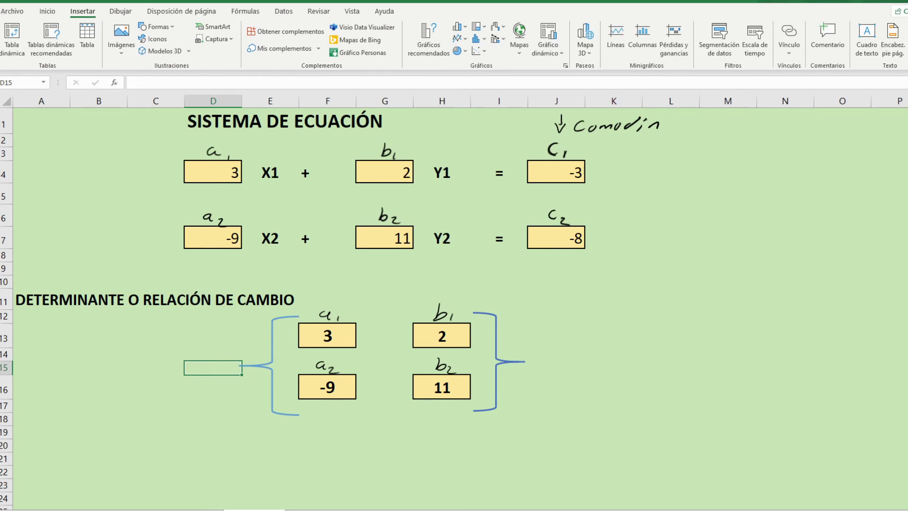
Enter a single Δ symbol in cell D15, removing the duplicate.
key("F2")
type("Δ")
type("Δ")
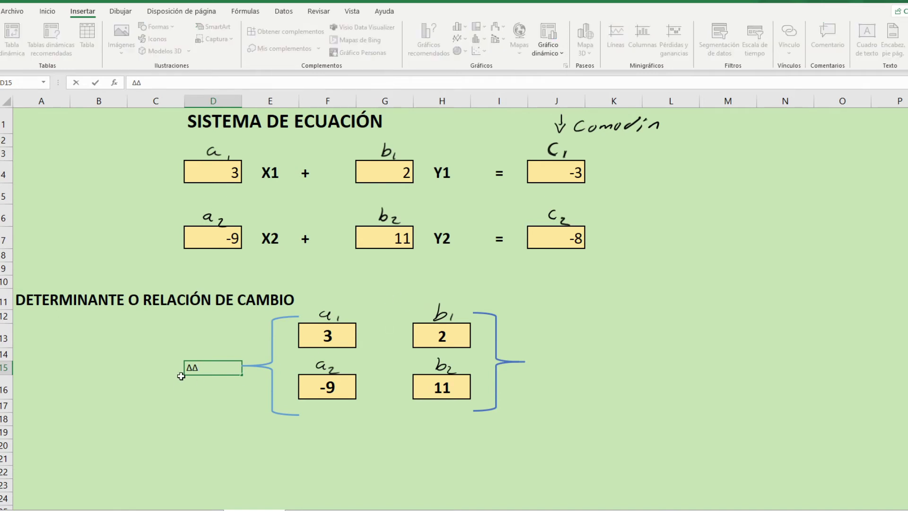
key("BackSpace")
left_click(203, 396)
left_click(200, 368)
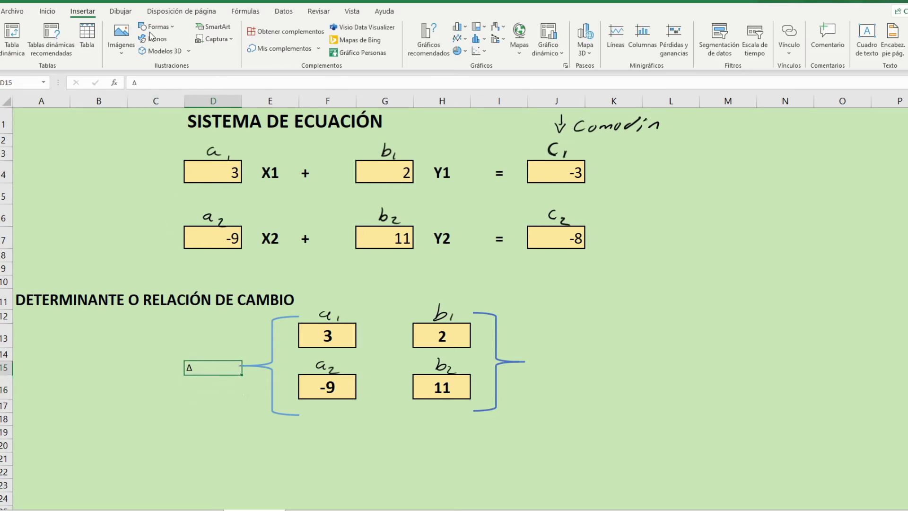
left_click(47, 11)
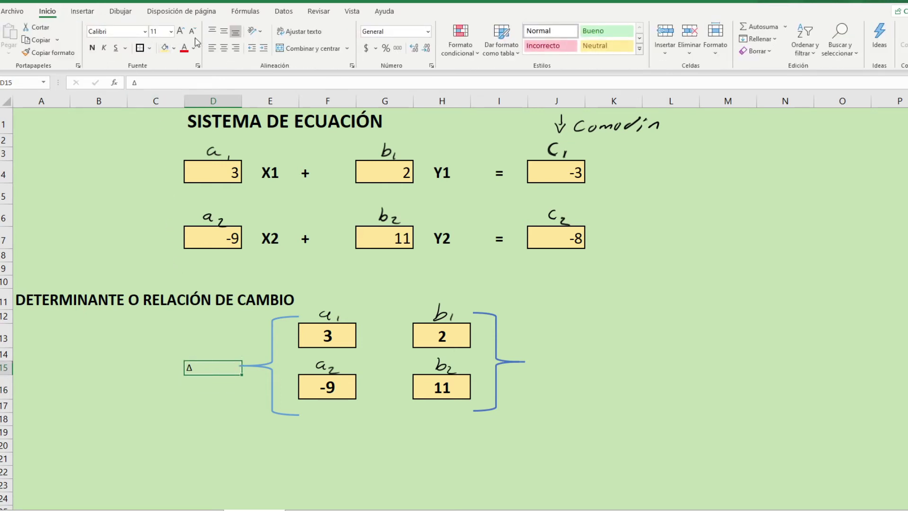
left_click(154, 31)
Set the Δ in D15 to font size 36, centred horizontally and vertically.
type("36")
key("Return")
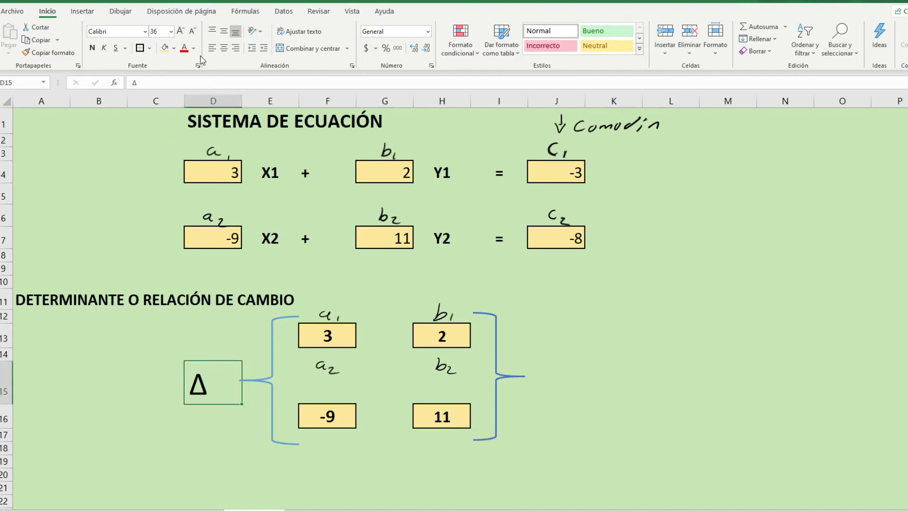
left_click(223, 48)
left_click(223, 31)
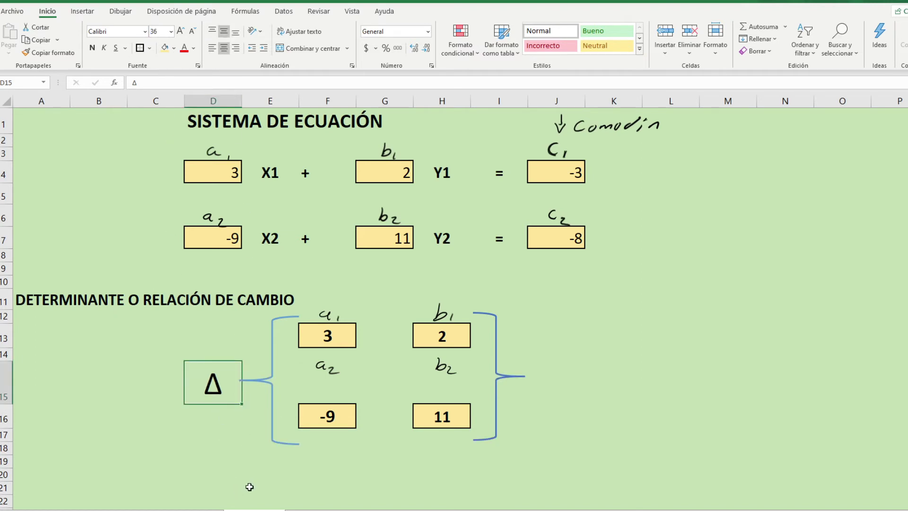
left_click_drag(251, 486, 243, 477)
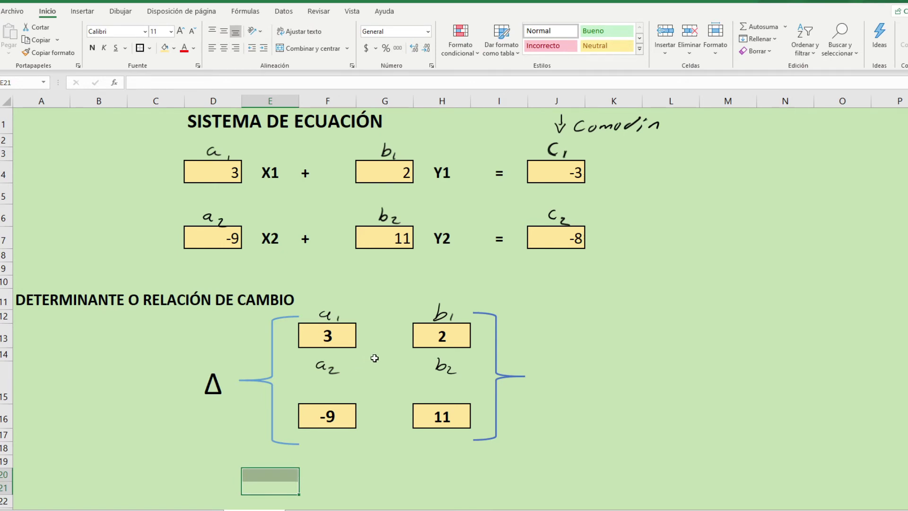
Copy the Δ cell D15 and paste it into D21.
scroll(347, 437, "down", 2)
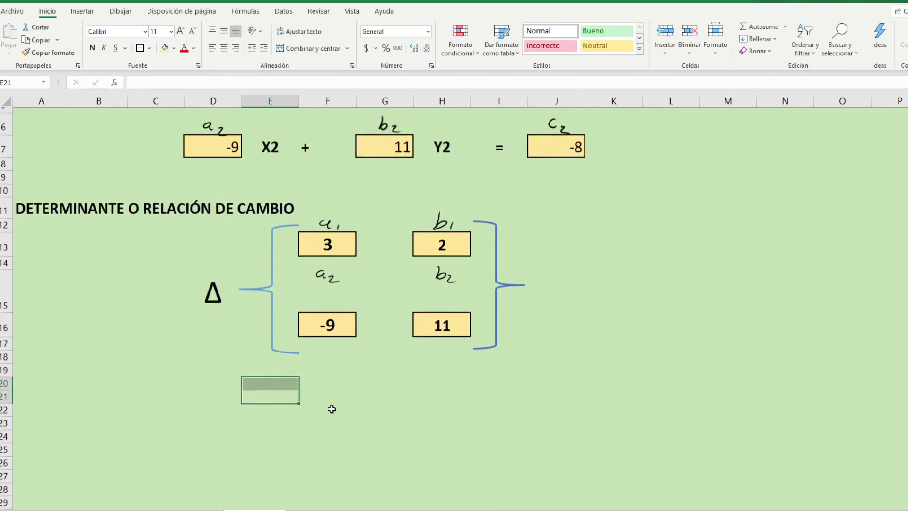
left_click(223, 276)
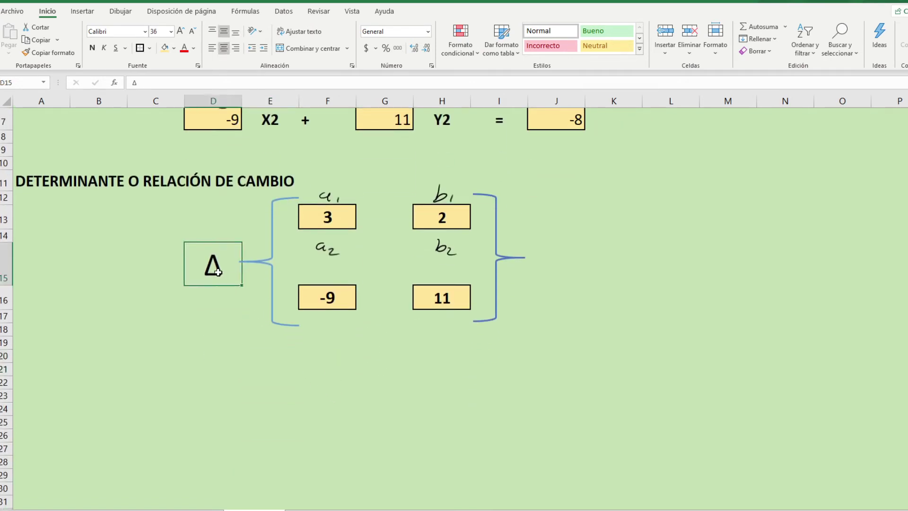
left_click(46, 54)
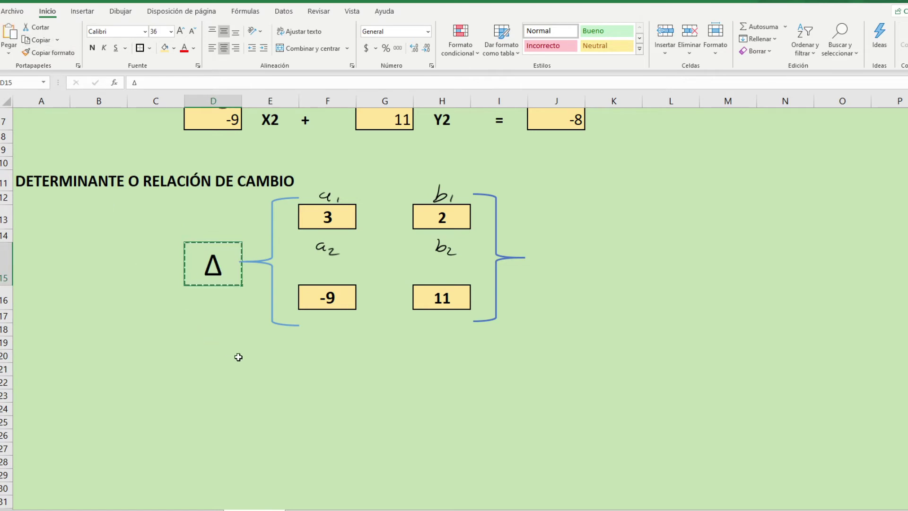
left_click(222, 368)
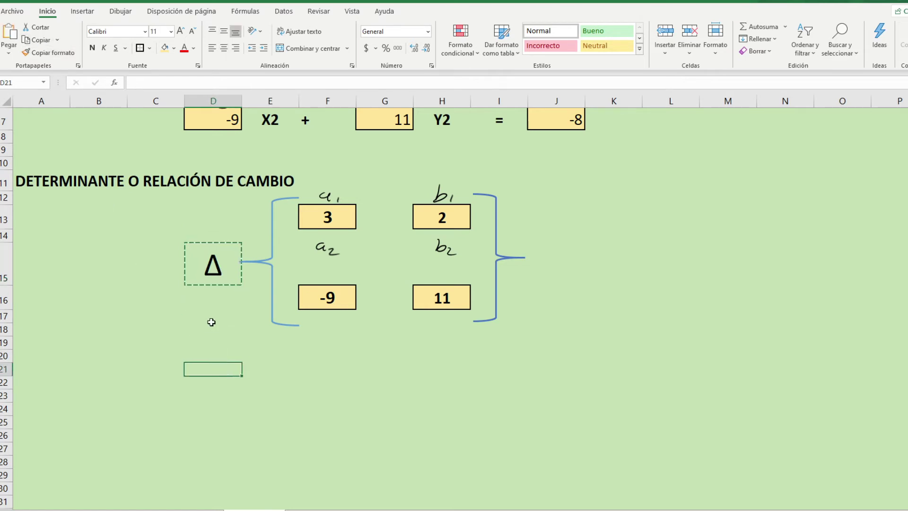
left_click(14, 33)
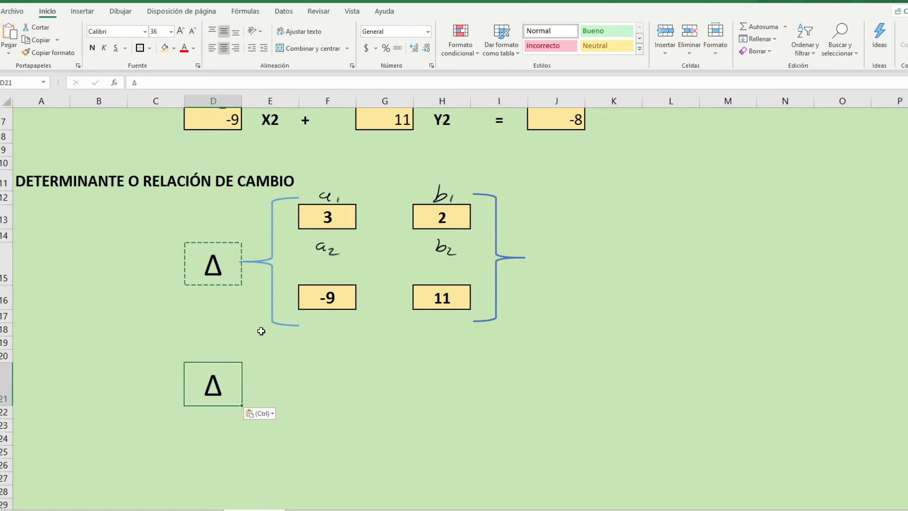
left_click(262, 382)
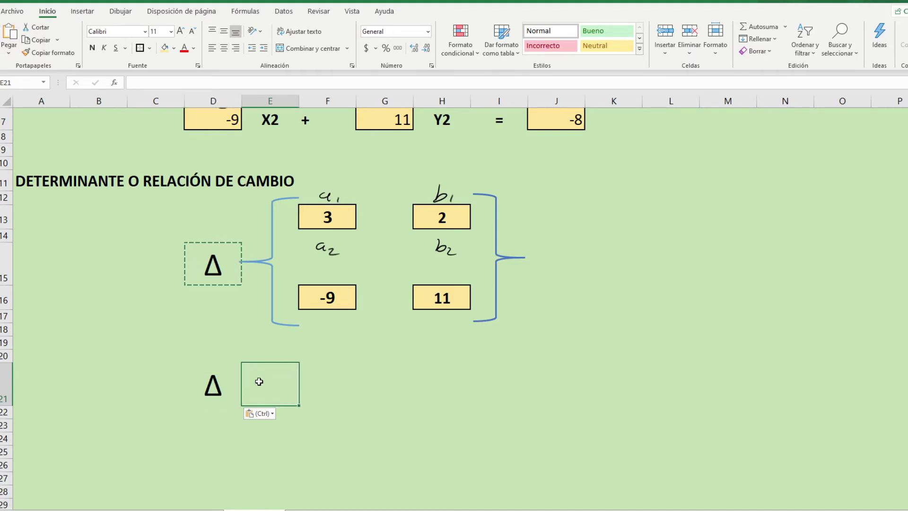
Put an equals sign in E21, centred both ways at font size 28.
type("=")
left_click(311, 476)
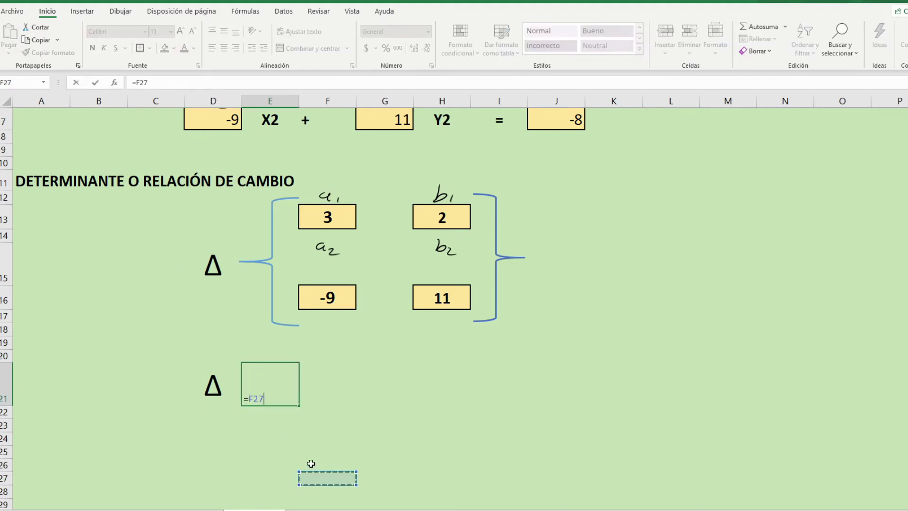
key("BackSpace")
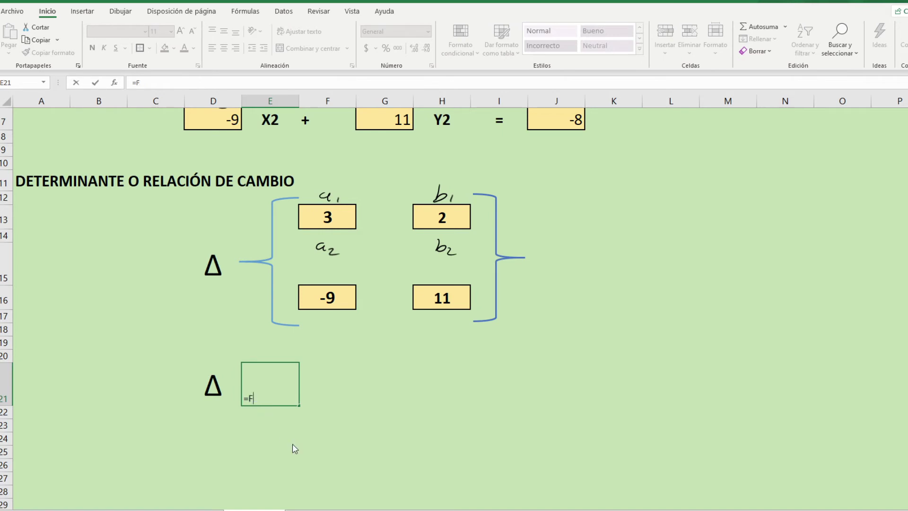
key("BackSpace")
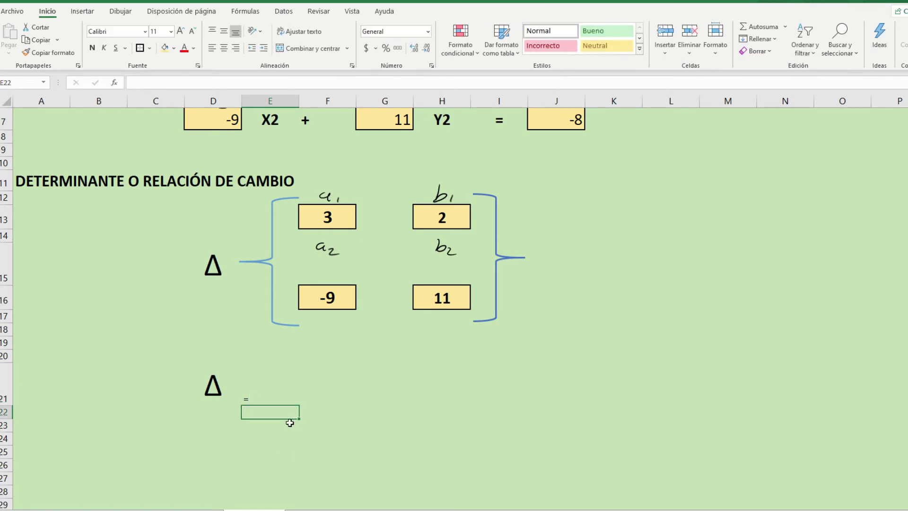
left_click(224, 48)
left_click(223, 30)
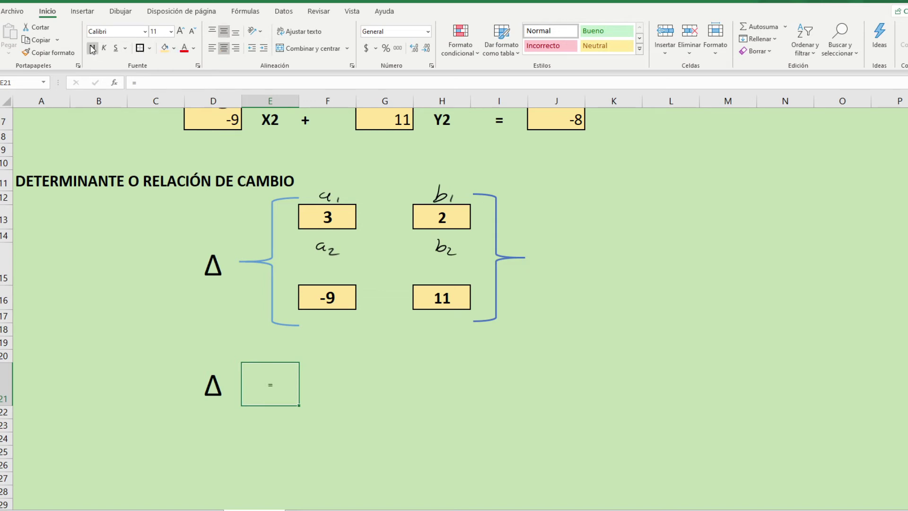
left_click(155, 32)
type("28")
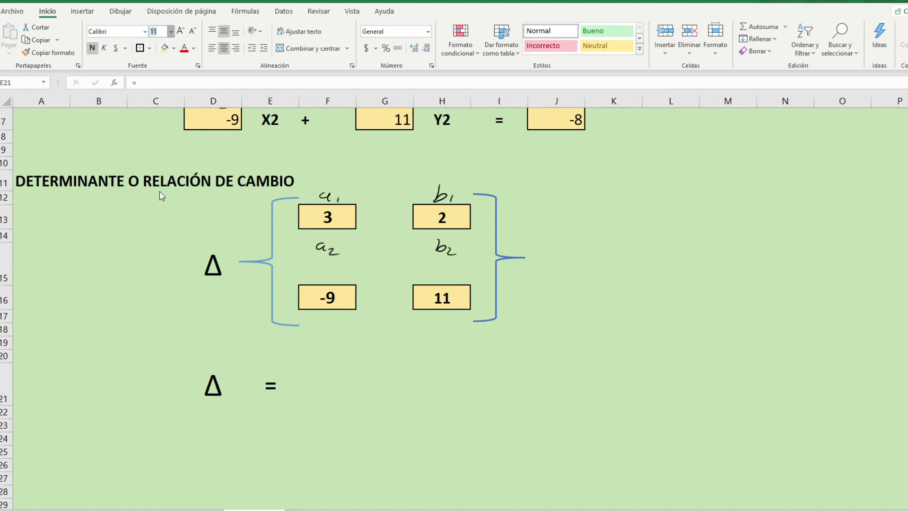
key("Return")
left_click(322, 385)
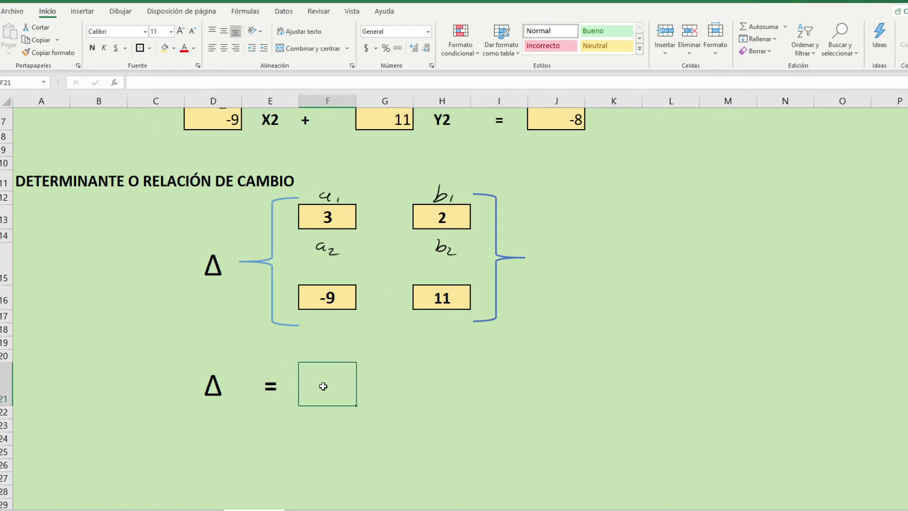
Give F21 and H21 light yellow fill and borders, and adjust the F21:H21 font size.
left_click(164, 51)
left_click(431, 378)
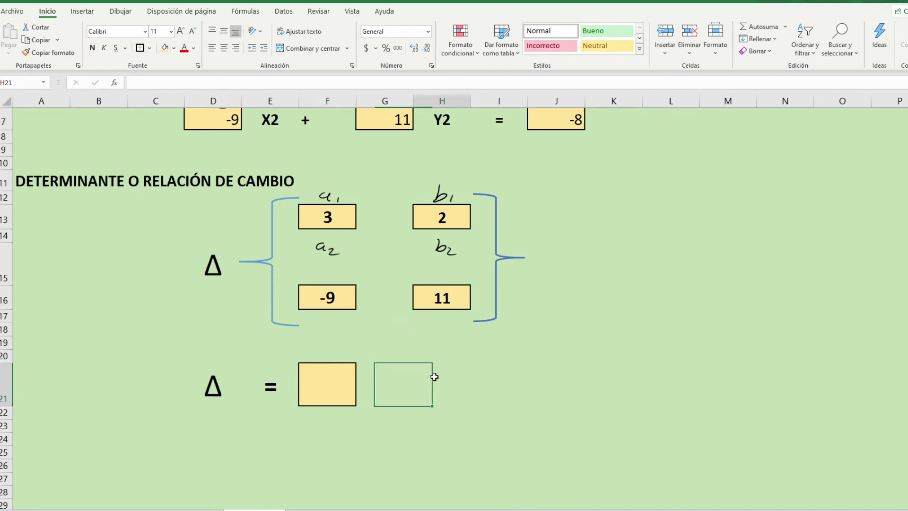
left_click(164, 48)
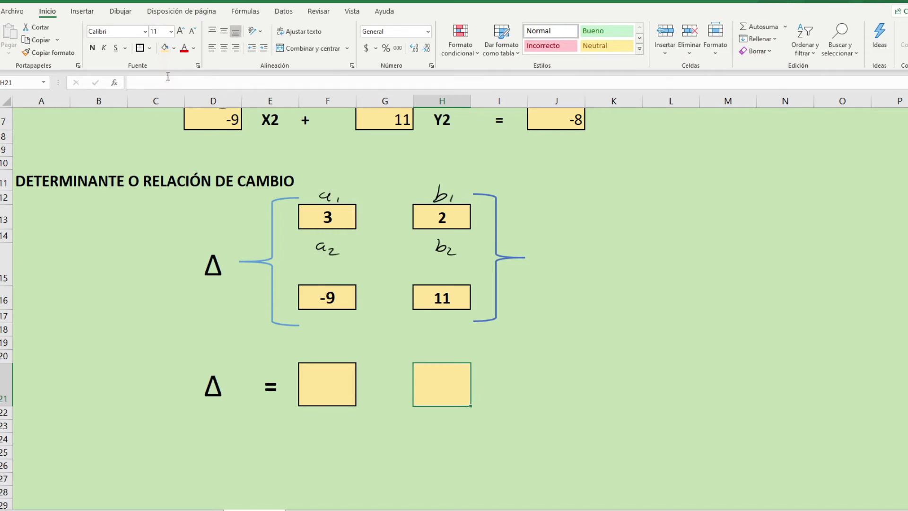
left_click(478, 426)
left_click(506, 451)
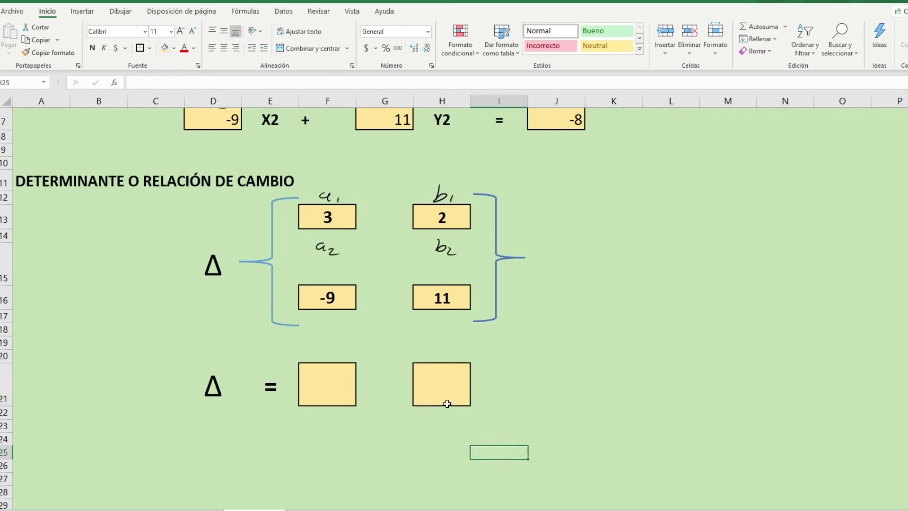
left_click(432, 382)
left_click_drag(327, 379, 432, 384)
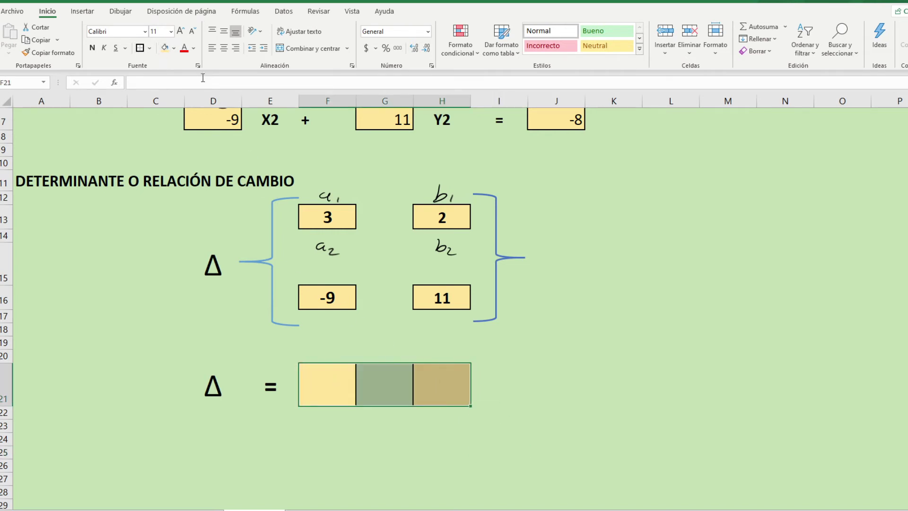
left_click(171, 32)
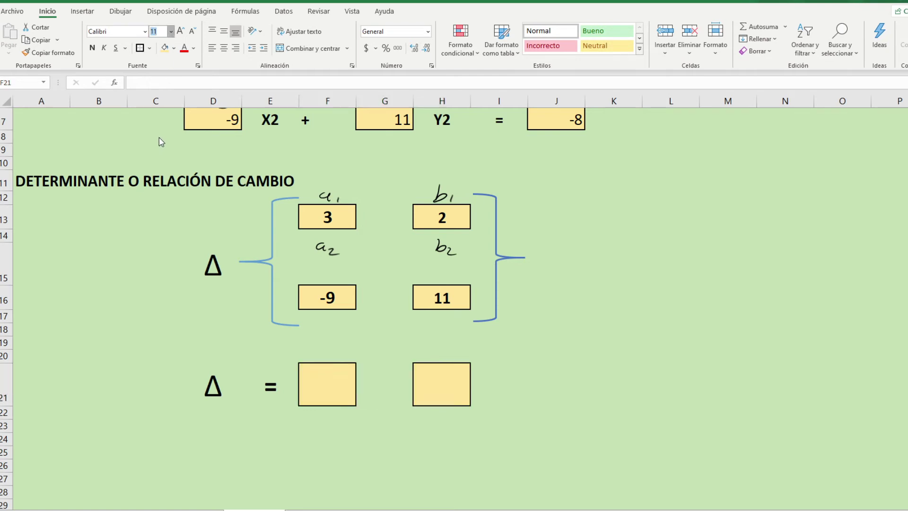
key("Escape")
Enter a minus sign in G21, centred horizontally and vertically.
left_click(369, 438)
left_click(373, 377)
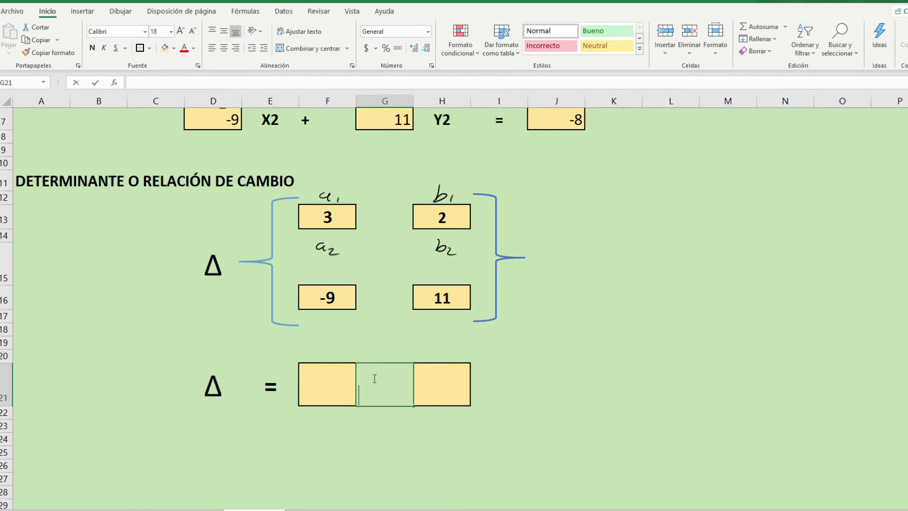
type("-")
left_click(417, 455)
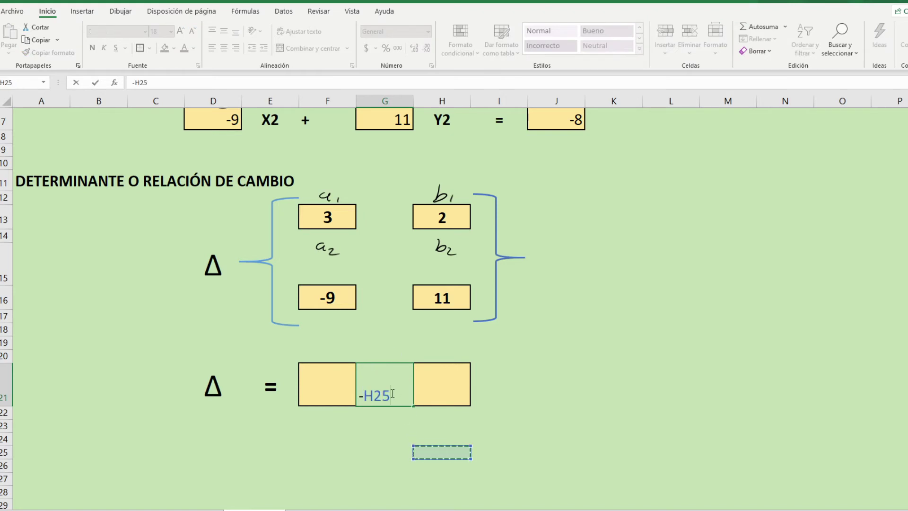
key("BackSpace")
key("BackSpace")
key("BackSpace")
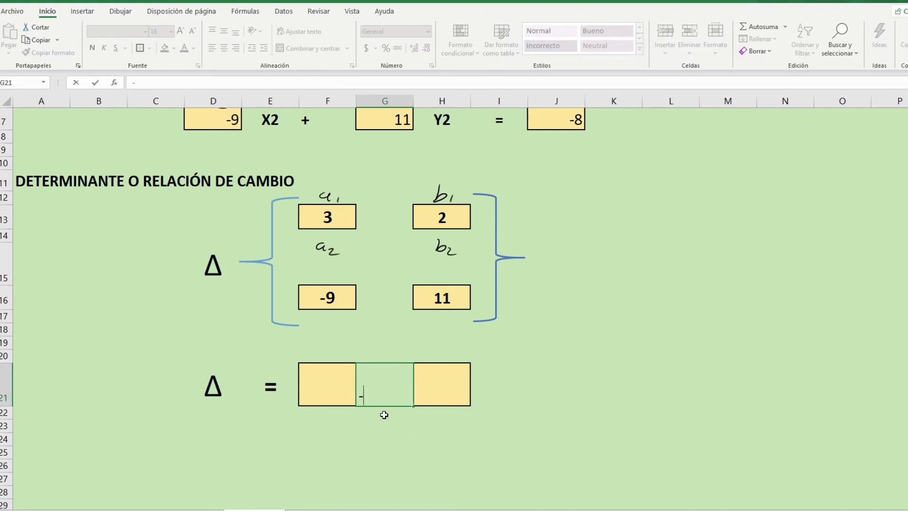
key("Return")
left_click(371, 390)
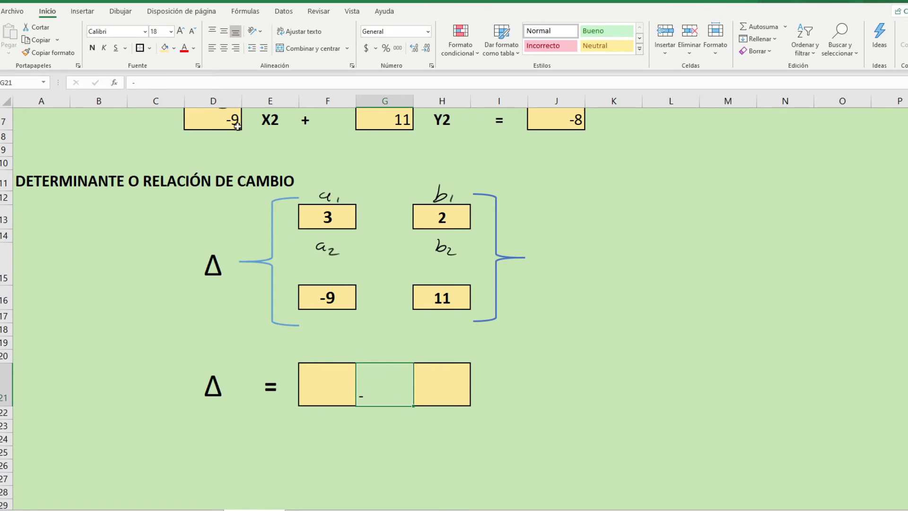
left_click(226, 49)
left_click(225, 32)
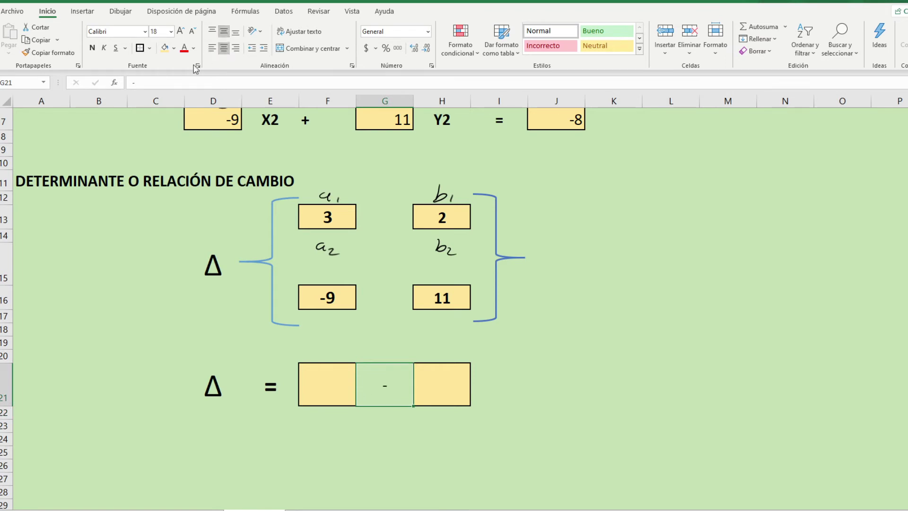
left_click(102, 344)
left_click(524, 438)
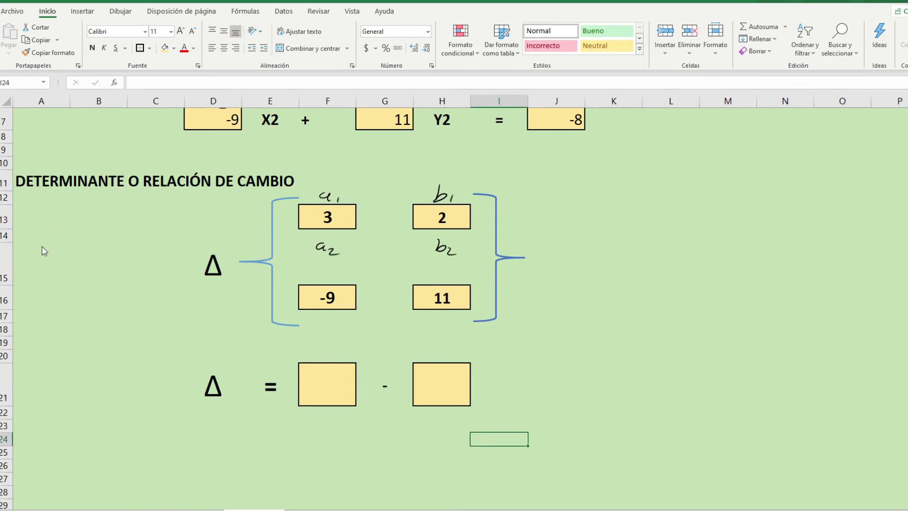
Handwrite the matrix Δ = (a1 b1; a2 b2) in black ink.
left_click(121, 11)
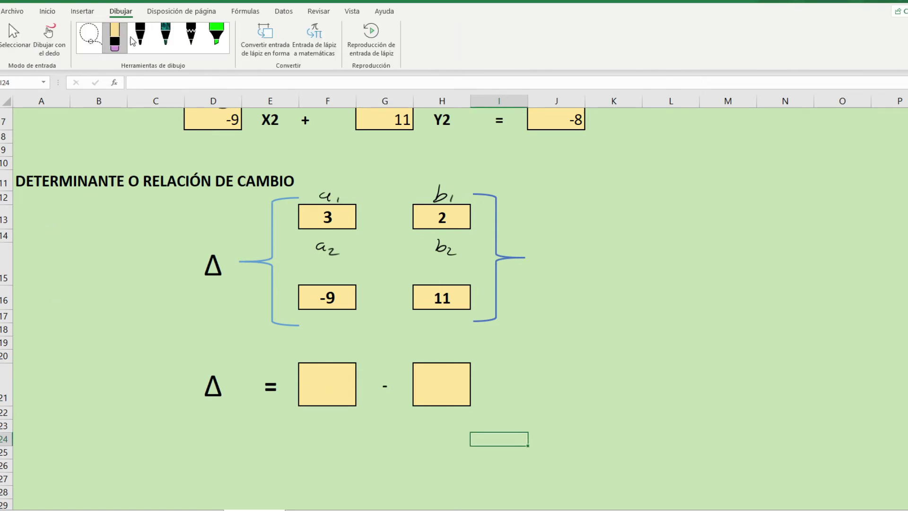
mouse_move(50, 215)
left_mouse_down()
mouse_move(40, 282)
mouse_move(71, 235)
mouse_move(133, 235)
left_mouse_up()
left_click_drag(75, 258, 138, 271)
left_click_drag(150, 209, 147, 256)
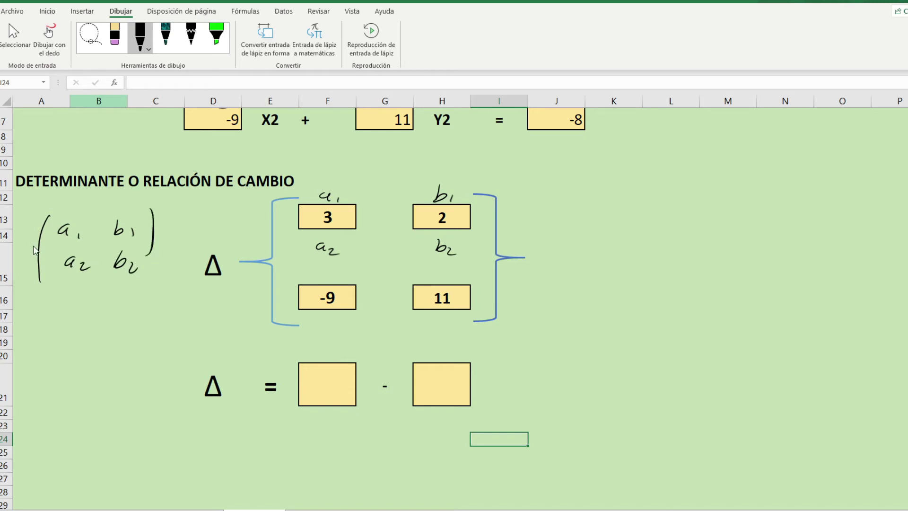
left_click_drag(33, 253, 21, 251)
Ink the formula Δ = a1·b2 − a2·b1 and cross the matrix diagonals.
mouse_move(31, 316)
left_mouse_down()
mouse_move(37, 333)
mouse_move(25, 334)
mouse_move(57, 322)
left_mouse_up()
mouse_move(84, 237)
left_mouse_down()
mouse_move(107, 255)
mouse_move(100, 257)
left_mouse_up()
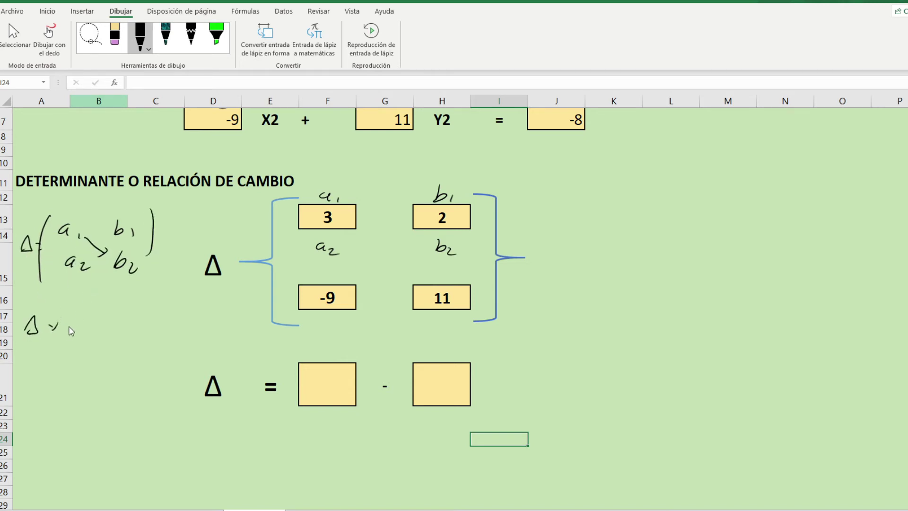
mouse_move(81, 319)
left_mouse_down()
mouse_move(85, 328)
mouse_move(121, 328)
mouse_move(87, 337)
mouse_move(140, 317)
mouse_move(169, 329)
mouse_move(185, 320)
left_mouse_up()
left_click_drag(193, 311, 193, 319)
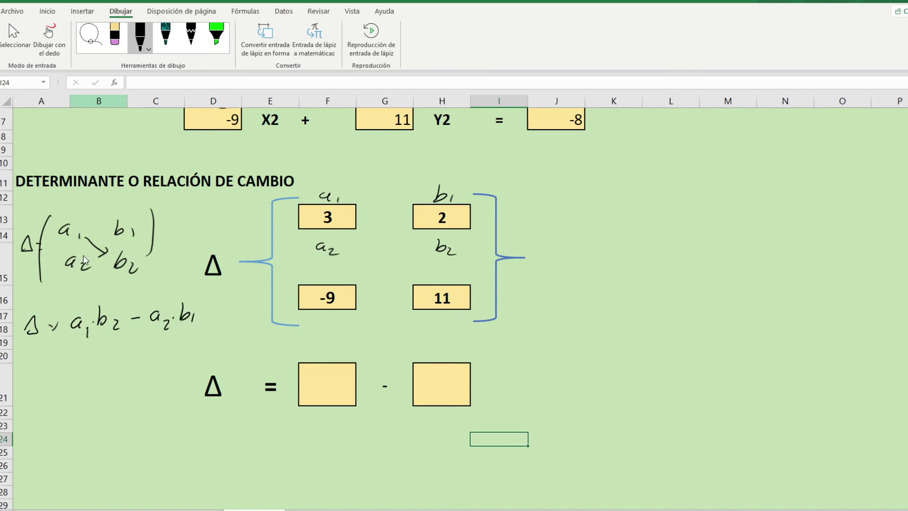
left_click_drag(84, 258, 111, 240)
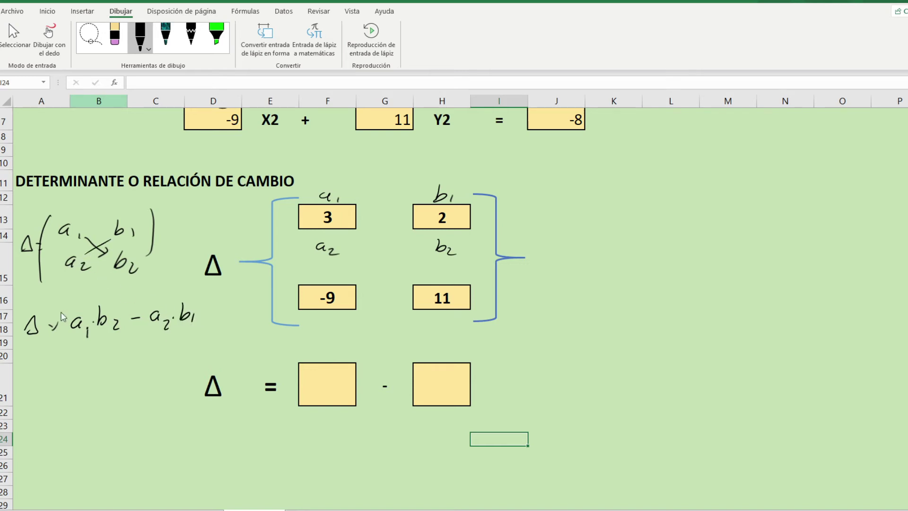
left_click(166, 38)
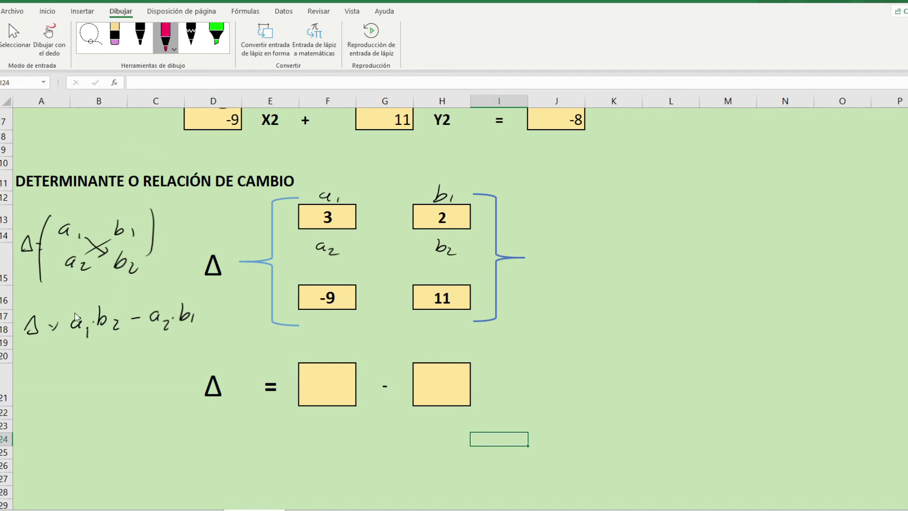
Draw a pink X over the ink matrix and pink arrows linking 3–11 and -9–2.
mouse_move(86, 236)
left_mouse_down()
mouse_move(118, 258)
mouse_move(111, 236)
left_mouse_up()
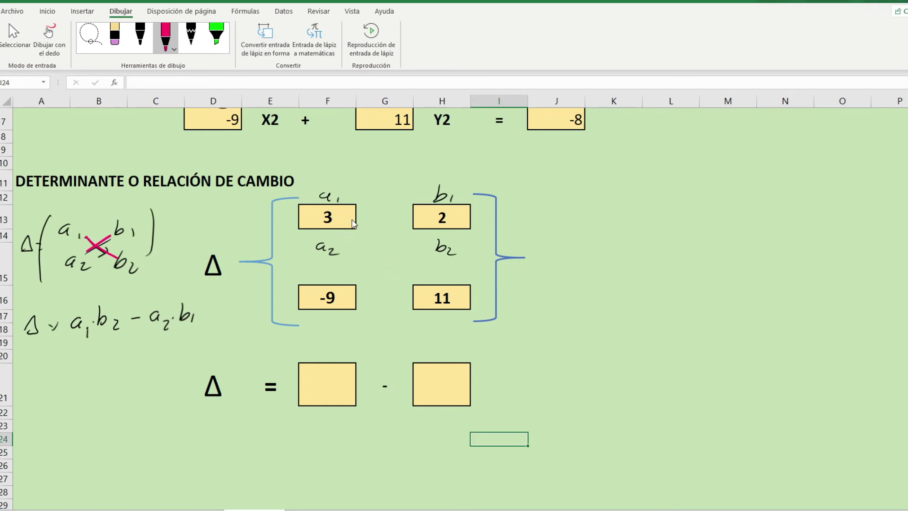
mouse_move(411, 273)
left_mouse_down()
mouse_move(405, 227)
mouse_move(405, 237)
left_mouse_up()
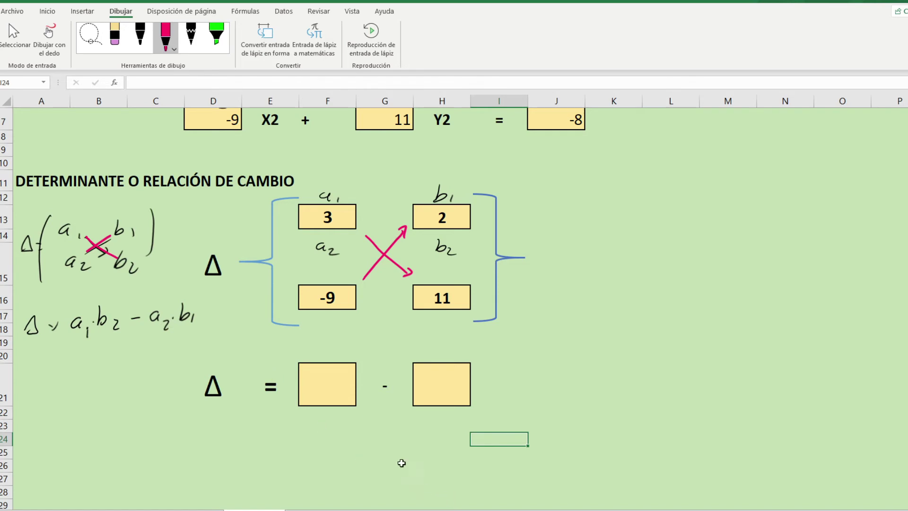
left_click(82, 11)
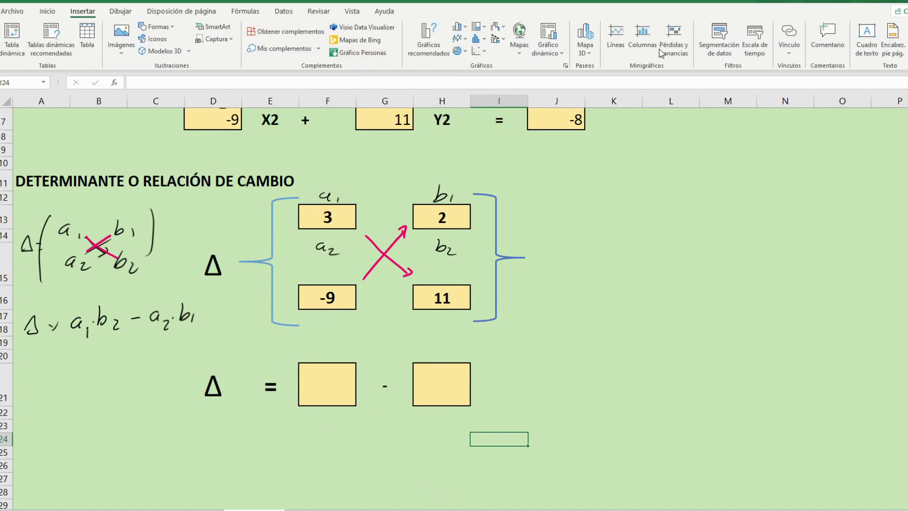
Set the minus sign in G21 to font size 24.
left_click(388, 387)
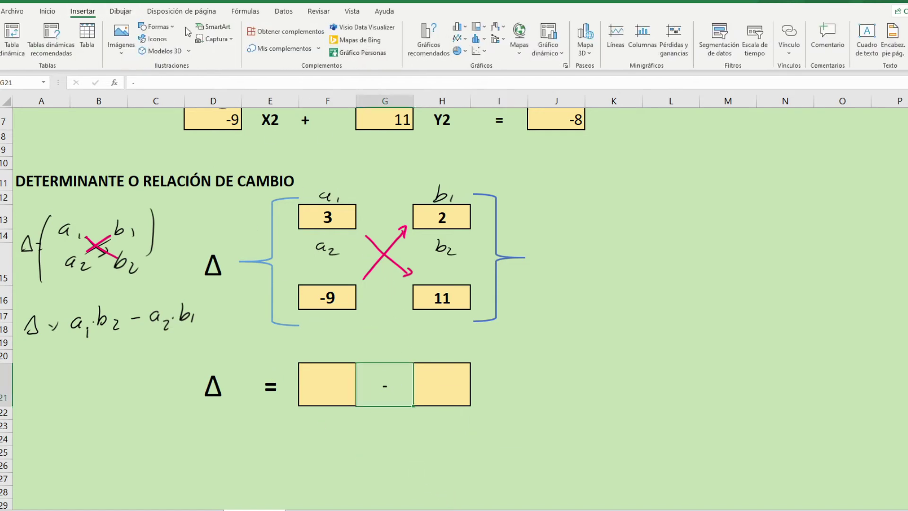
left_click(48, 11)
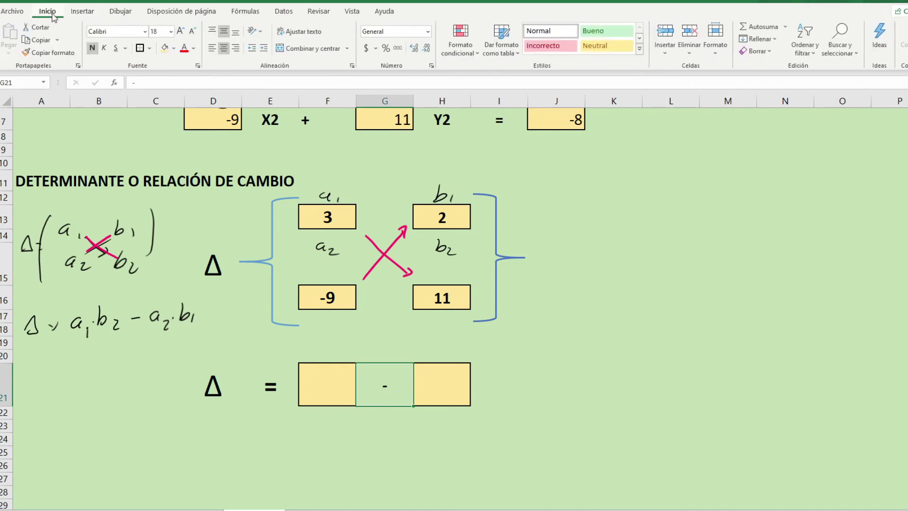
left_click(170, 33)
type("24")
key("Return")
Enter =F13*H16 in F21 to get a1·b2 = 33.
left_click(336, 393)
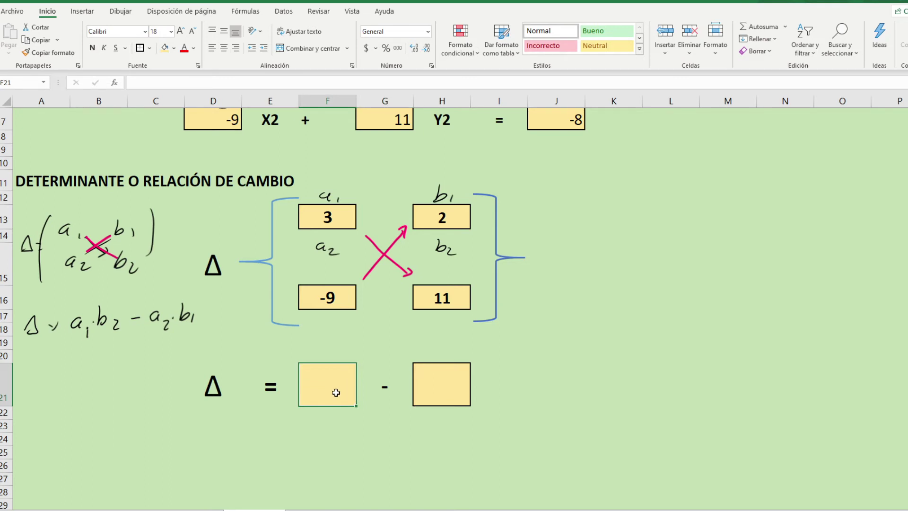
type("=")
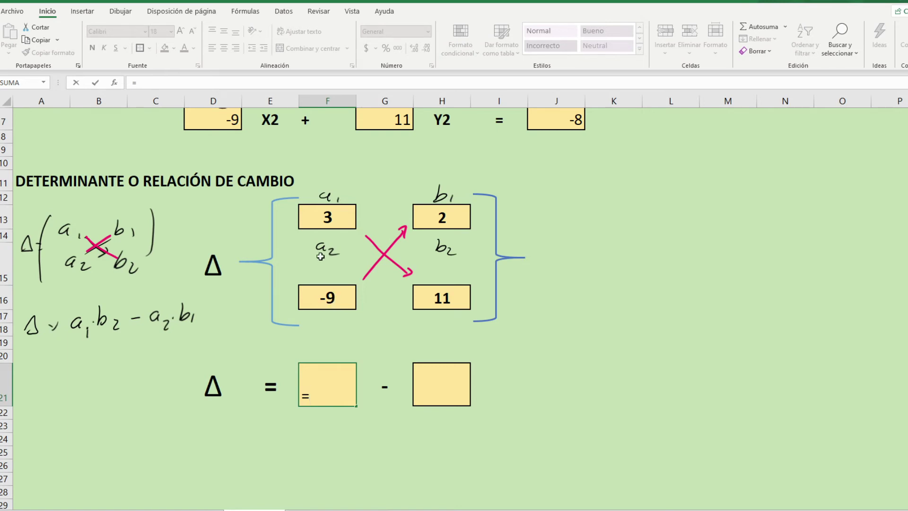
left_click(327, 218)
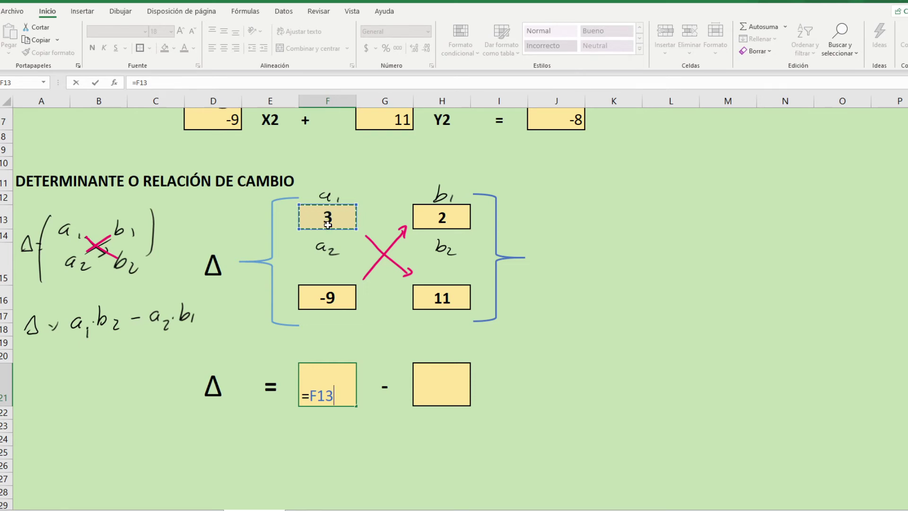
type("*")
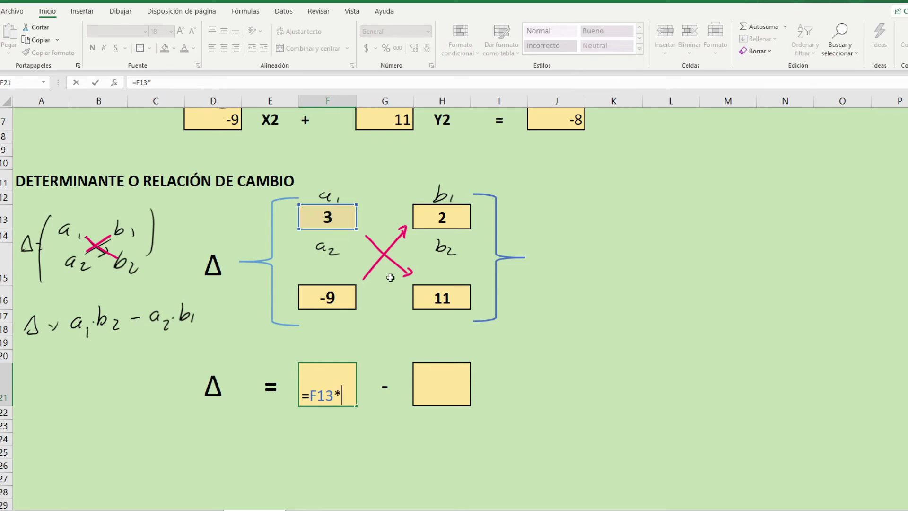
left_click(444, 295)
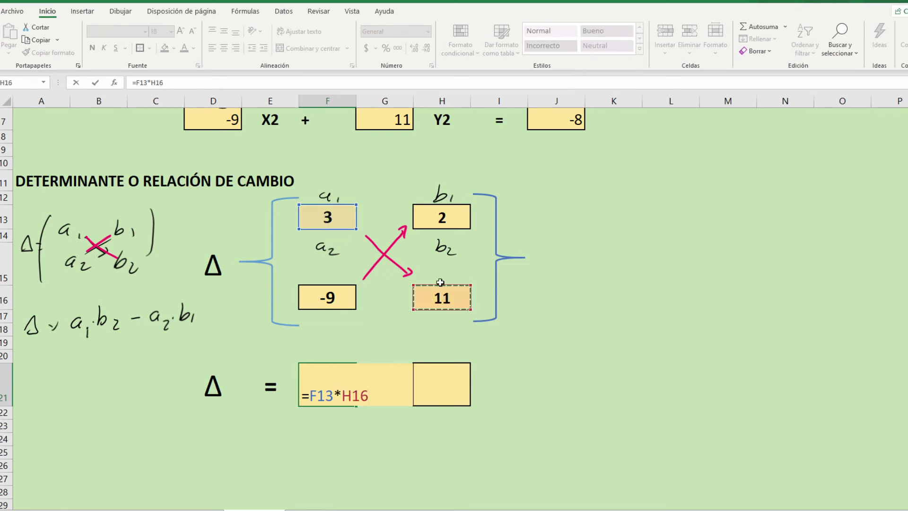
key("Return")
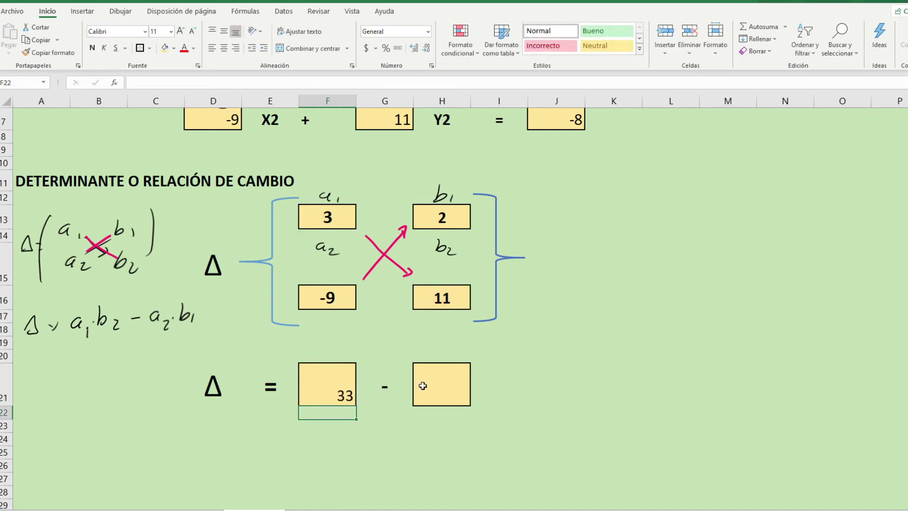
Enter =F16*H13 in H21 to get a2·b1 = -18.
left_click(427, 386)
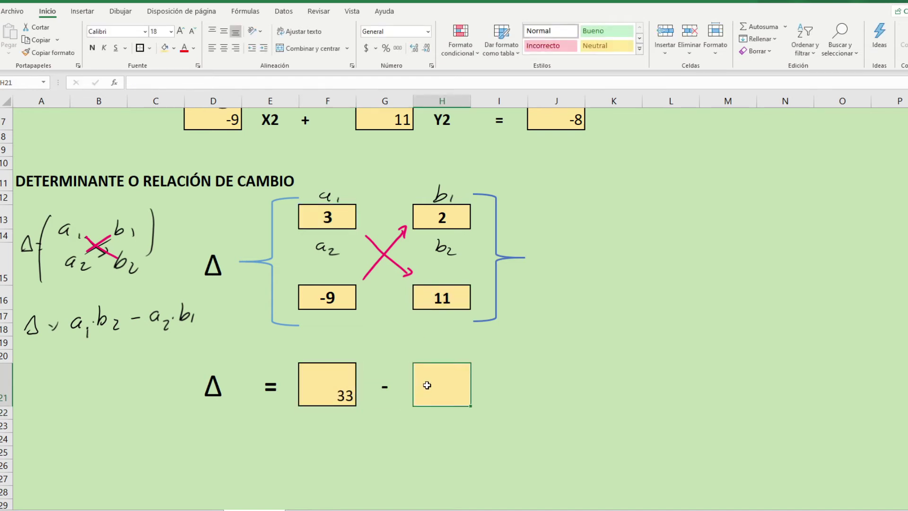
type("=")
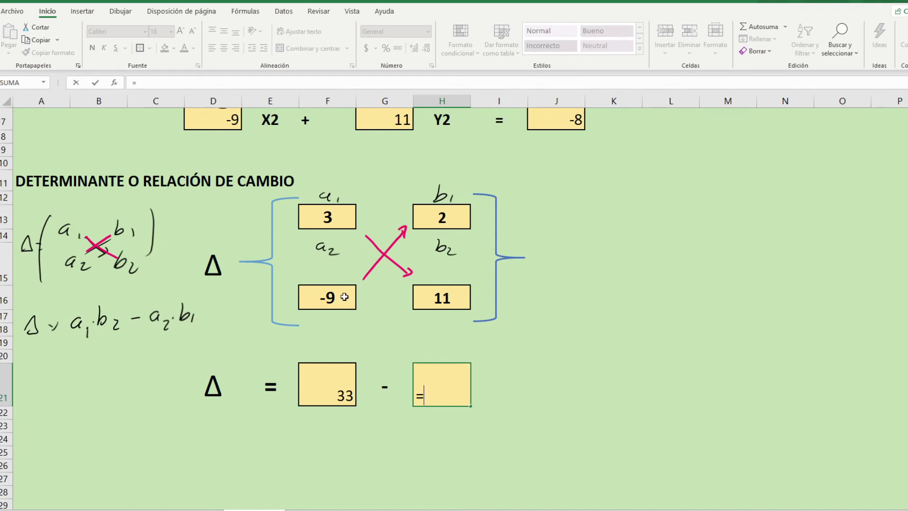
left_click(339, 296)
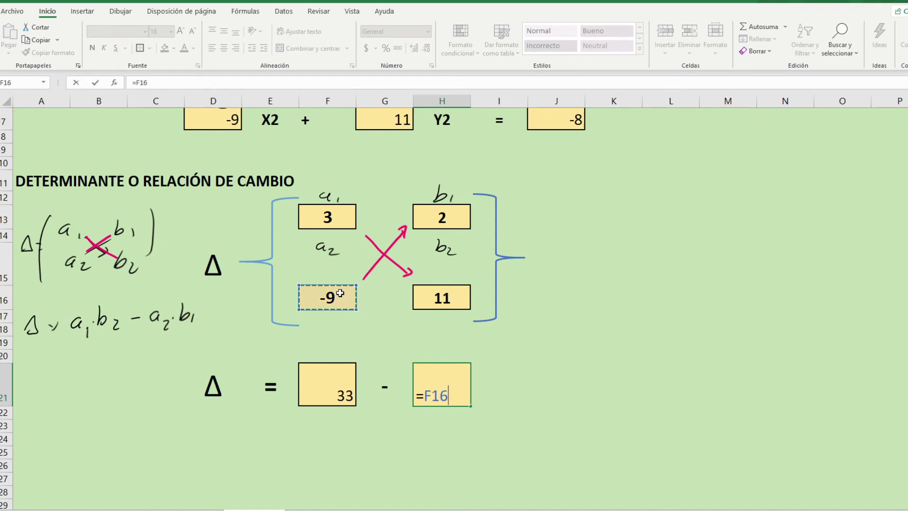
type("*")
left_click(422, 219)
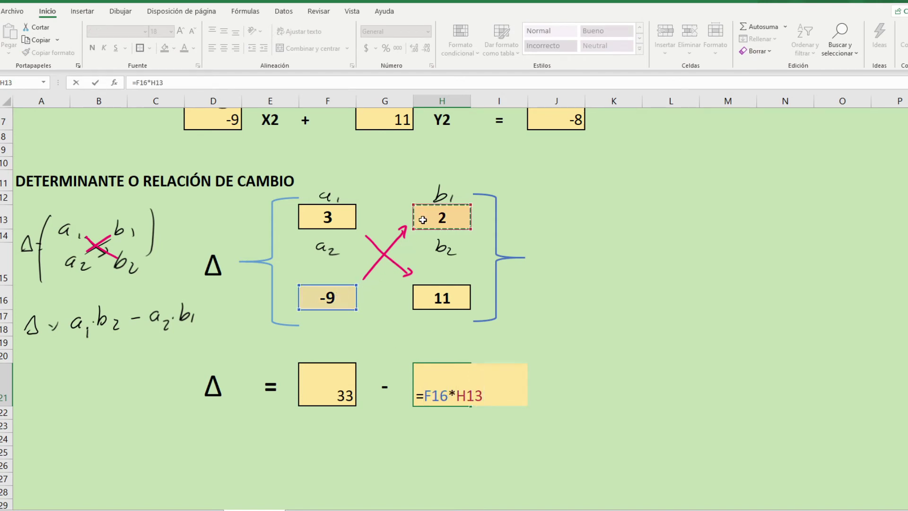
type(".")
key("Return")
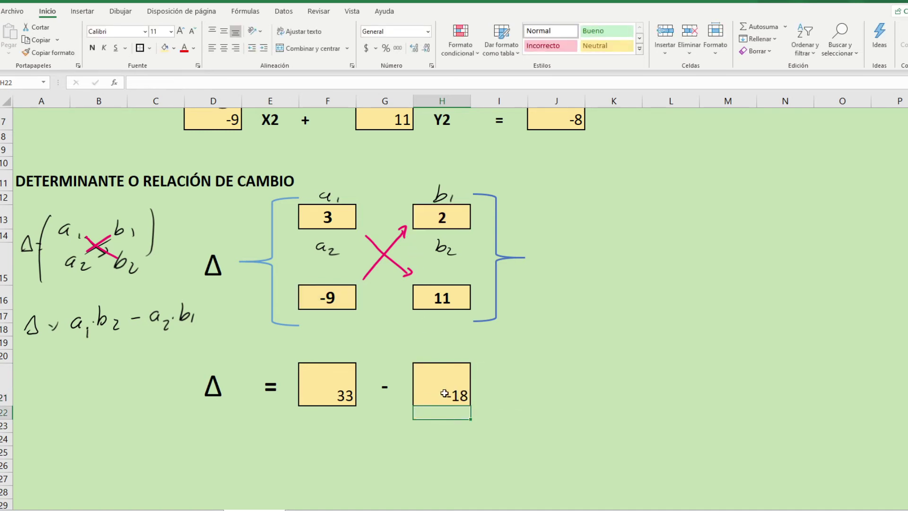
mouse_move(426, 378)
left_mouse_down()
mouse_move(356, 390)
mouse_move(326, 378)
left_mouse_up()
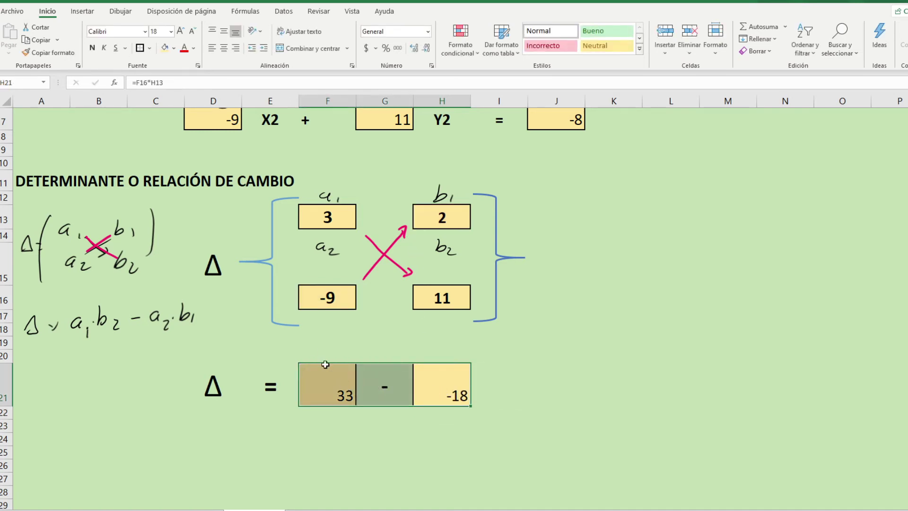
Centre 33 and -18 horizontally and vertically, and make row 21's values bold.
left_click(224, 48)
left_click(225, 34)
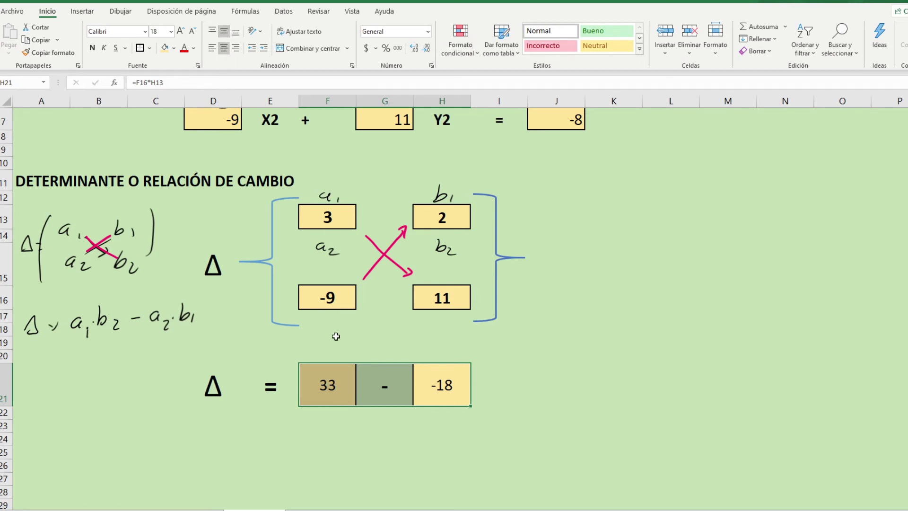
left_click(336, 431)
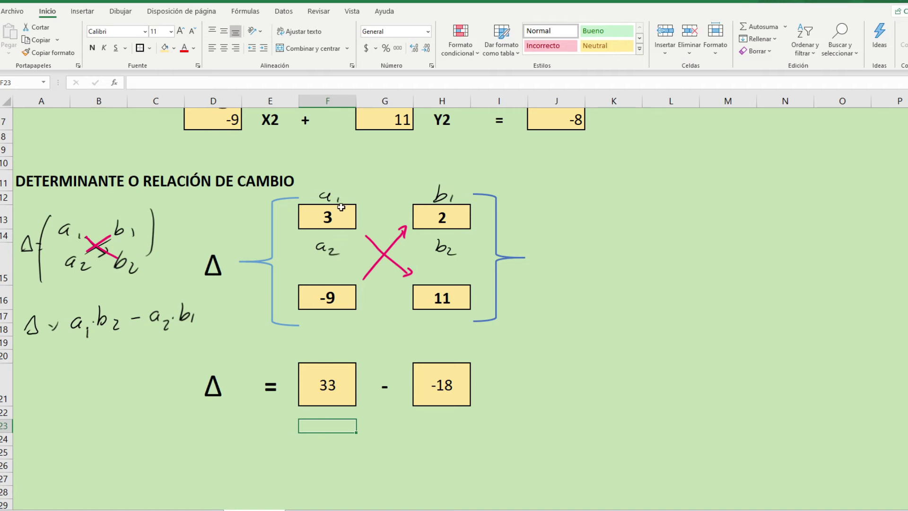
left_click_drag(332, 393, 428, 385)
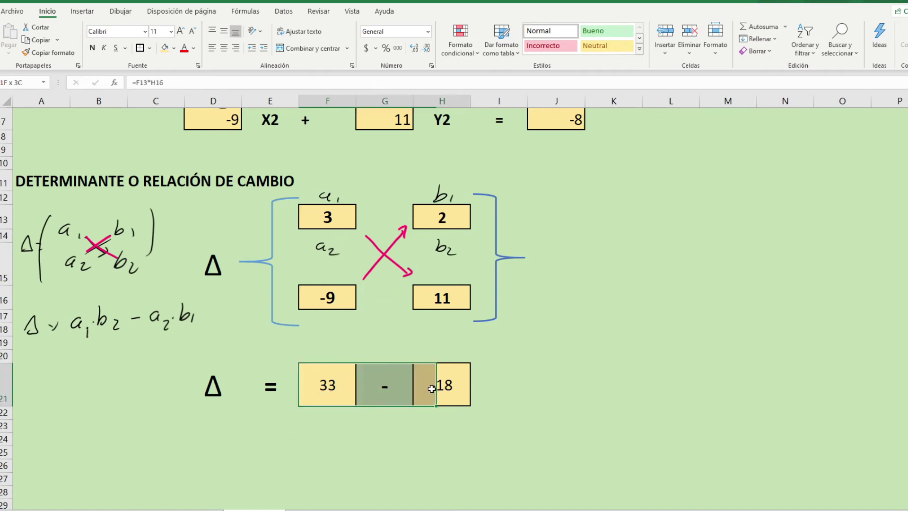
left_click(93, 48)
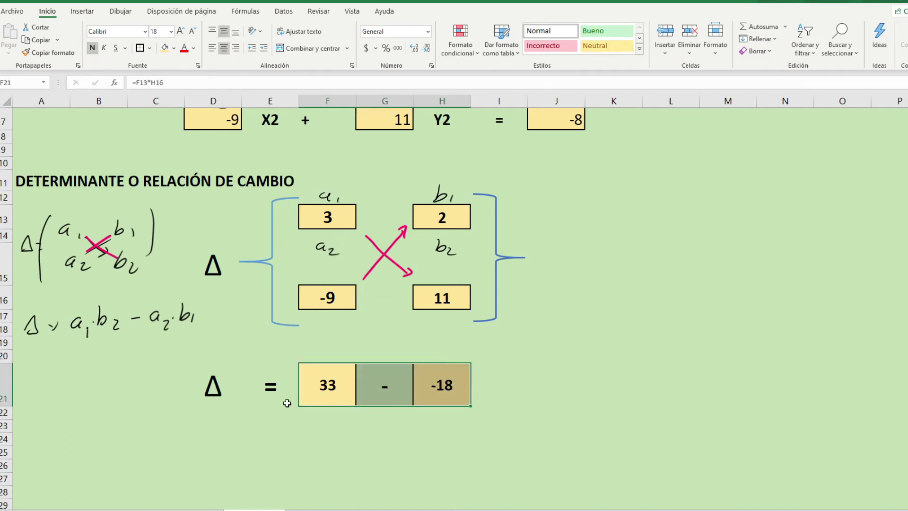
left_click(314, 425)
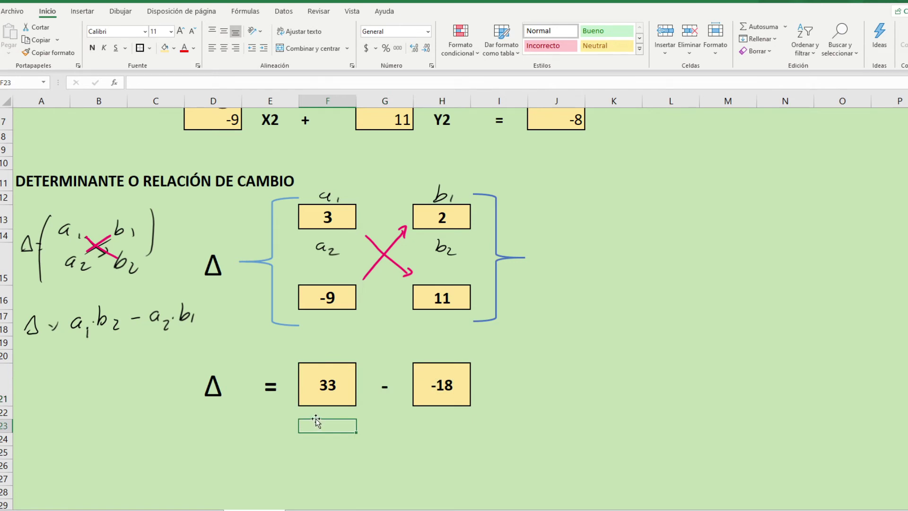
Copy the Δ = label from row 21 into row 25.
left_click_drag(221, 391, 272, 387)
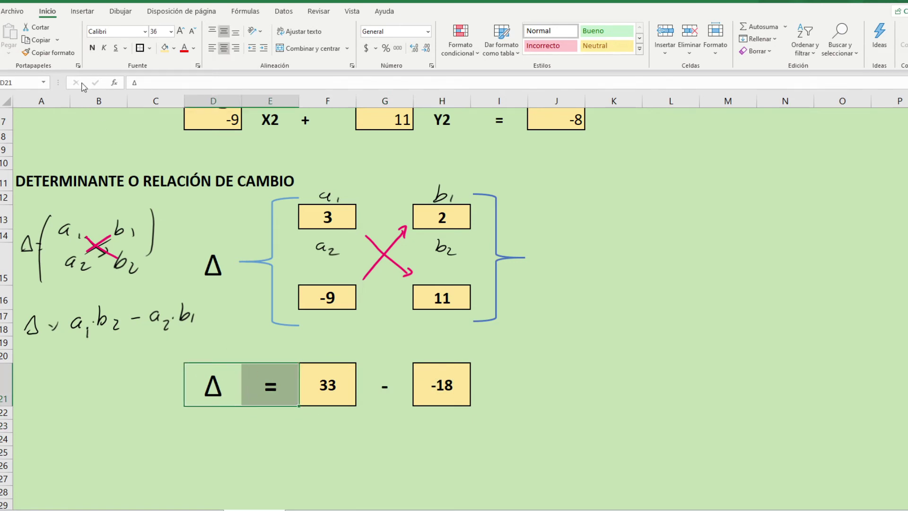
left_click(41, 42)
left_click(215, 451)
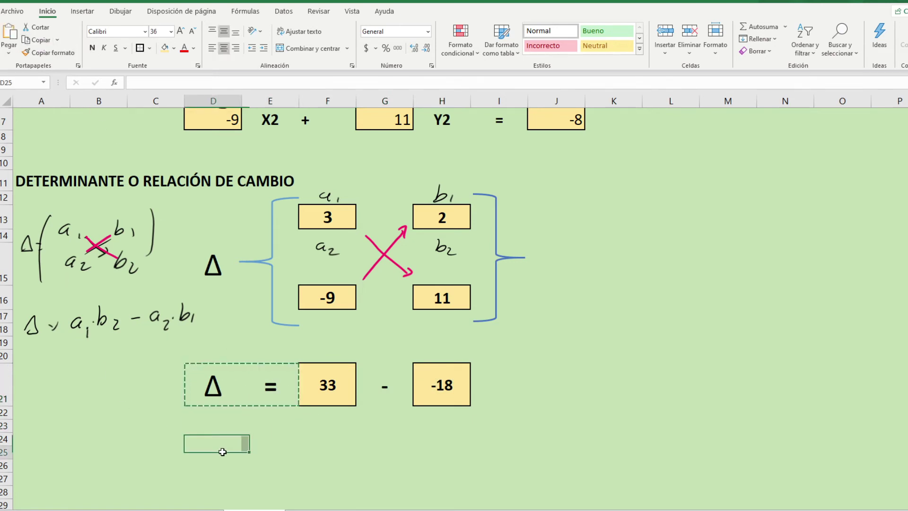
left_click(8, 32)
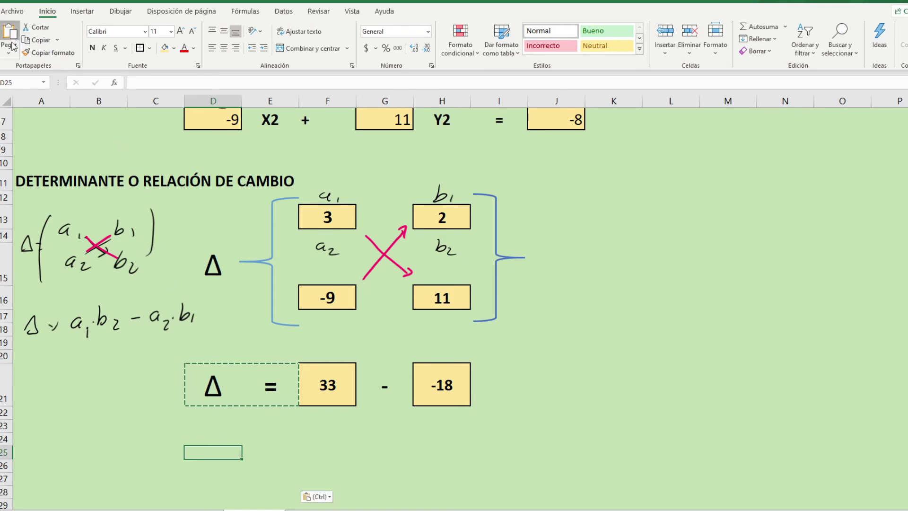
Fill the answer cell F25 yellow and set its font size to 18.
left_click(331, 466)
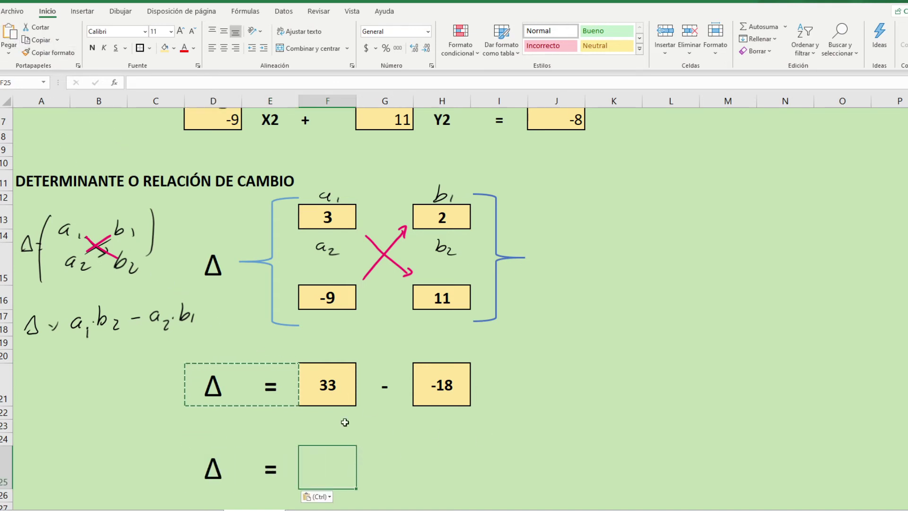
left_click(165, 48)
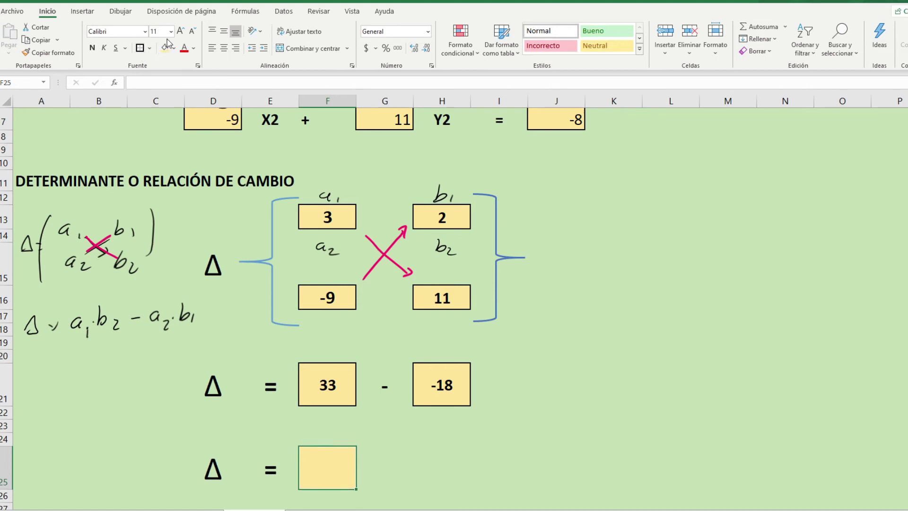
left_click(157, 32)
type("18")
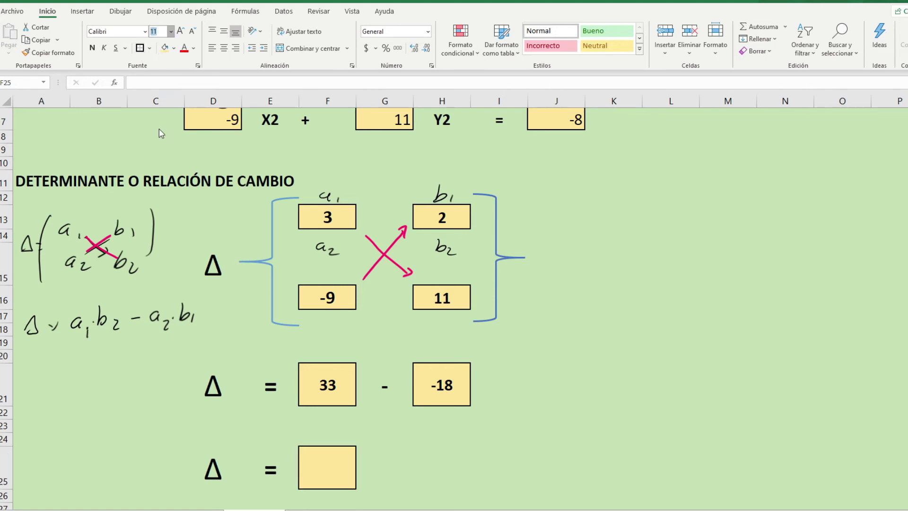
key("Return")
Make F25 bold and enter the formula =F21-H21, giving 51.
left_click(92, 48)
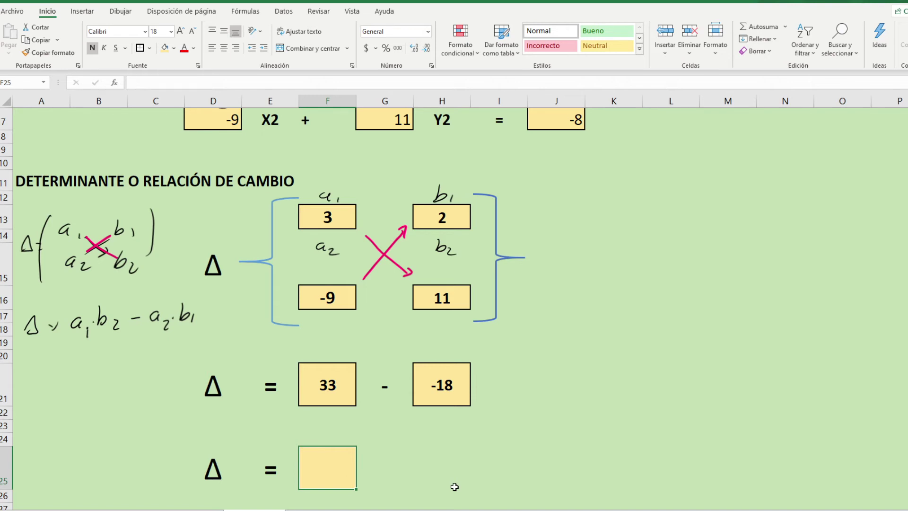
type("=")
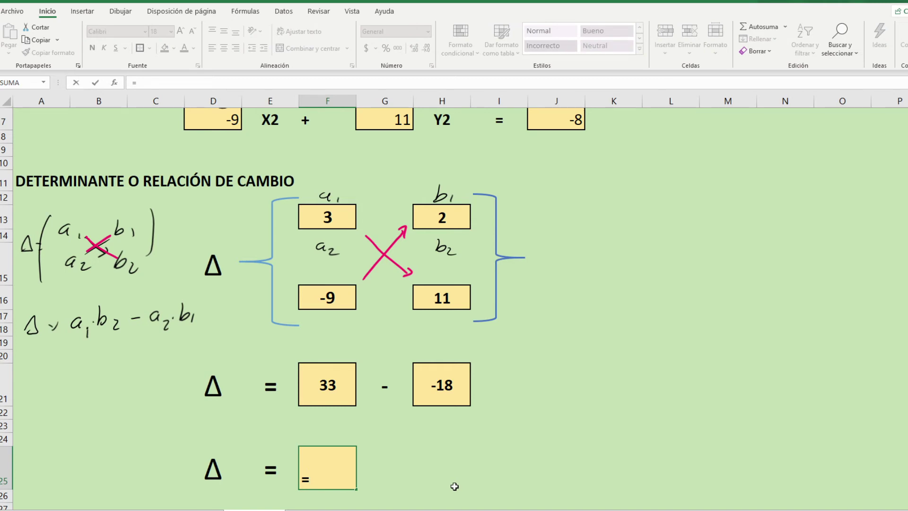
left_click(325, 385)
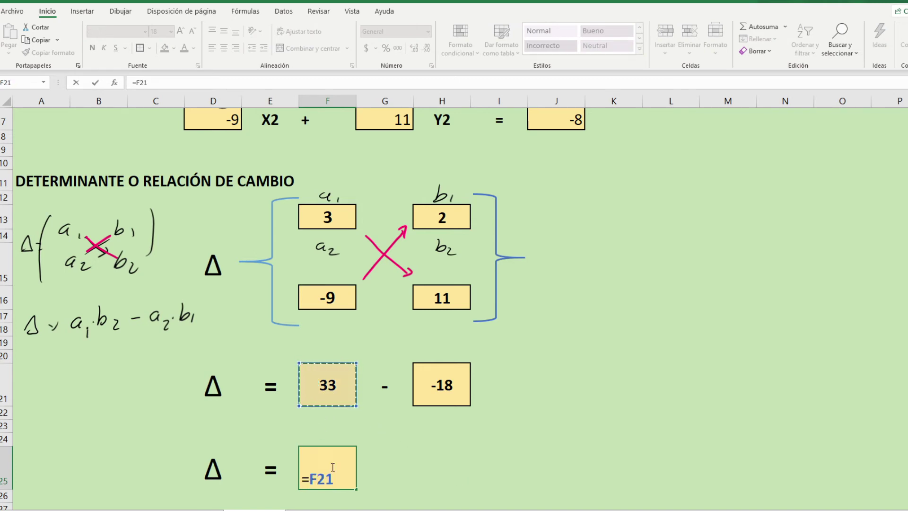
type("-")
left_click(436, 392)
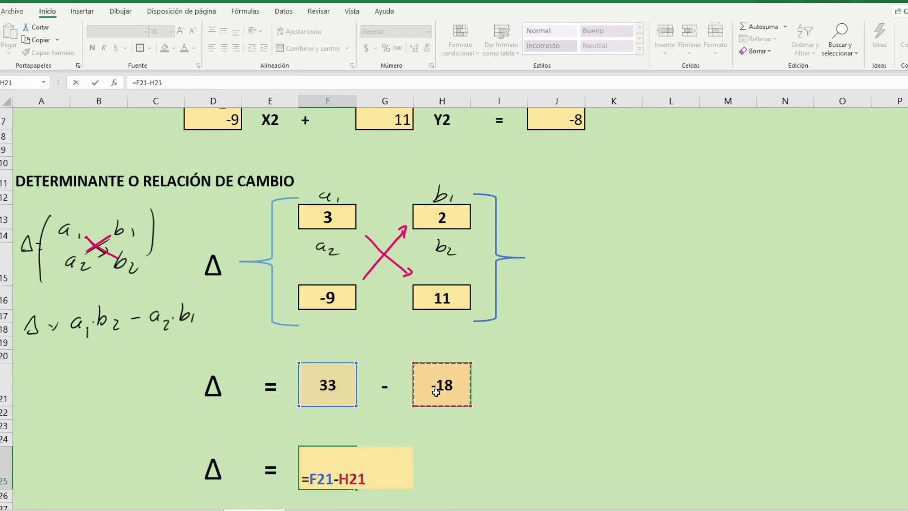
key("Return")
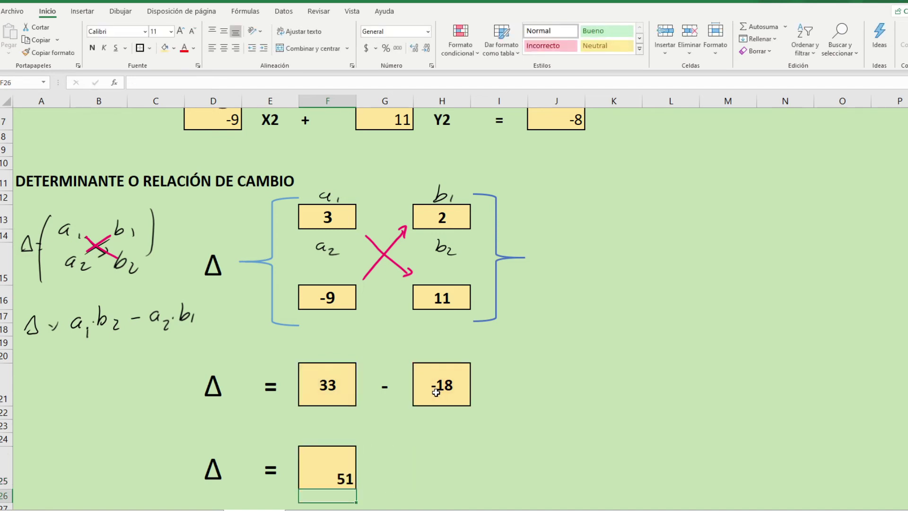
Centre the 51 result horizontally and vertically in F25.
left_click(342, 460)
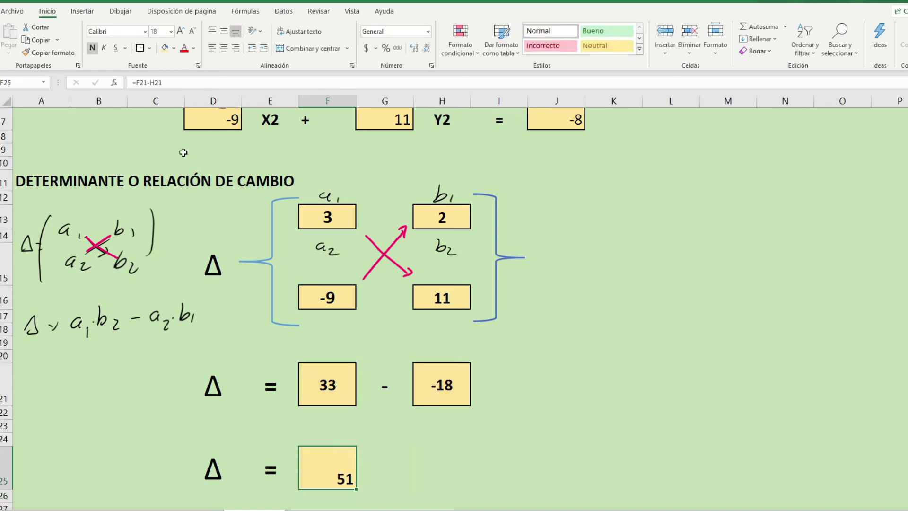
left_click(224, 49)
left_click(224, 31)
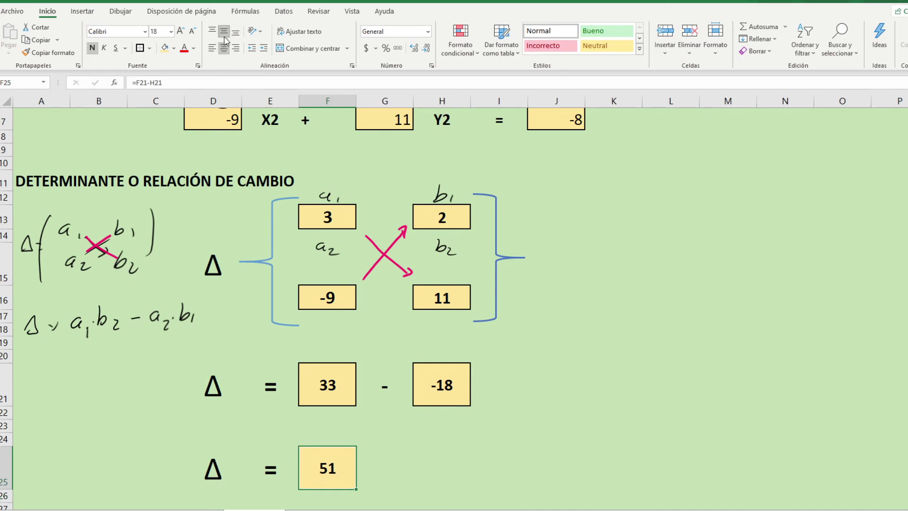
scroll(378, 396, "up", 1)
scroll(416, 432, "up", 1)
scroll(435, 447, "down", 2)
scroll(453, 303, "down", 2)
scroll(454, 303, "up", 2)
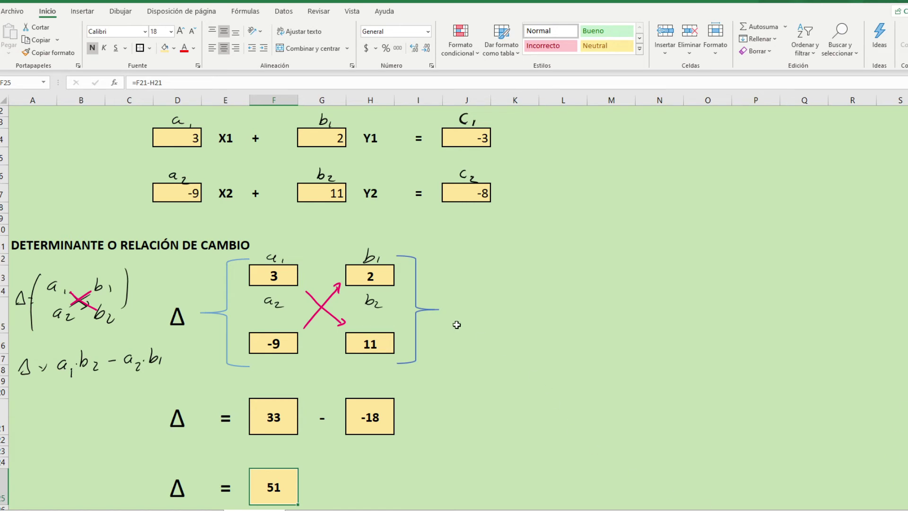
Inspect the formulas behind a₁ = 3, the products 33 and -18, and the determinant 51.
left_click(274, 279)
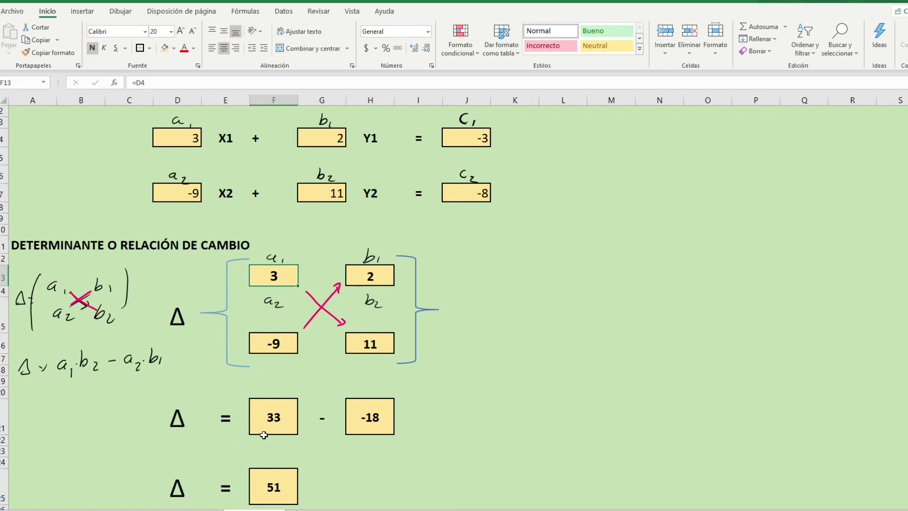
left_click(268, 416)
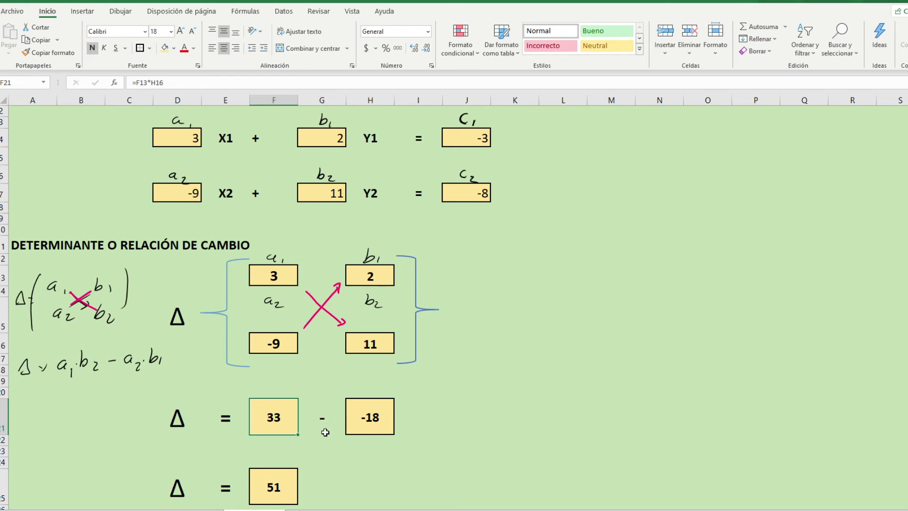
left_click(364, 417)
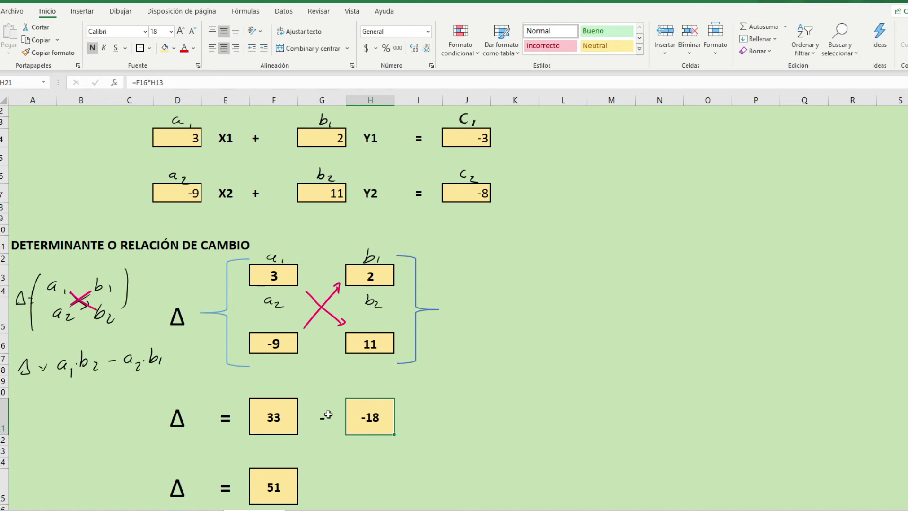
left_click(283, 489)
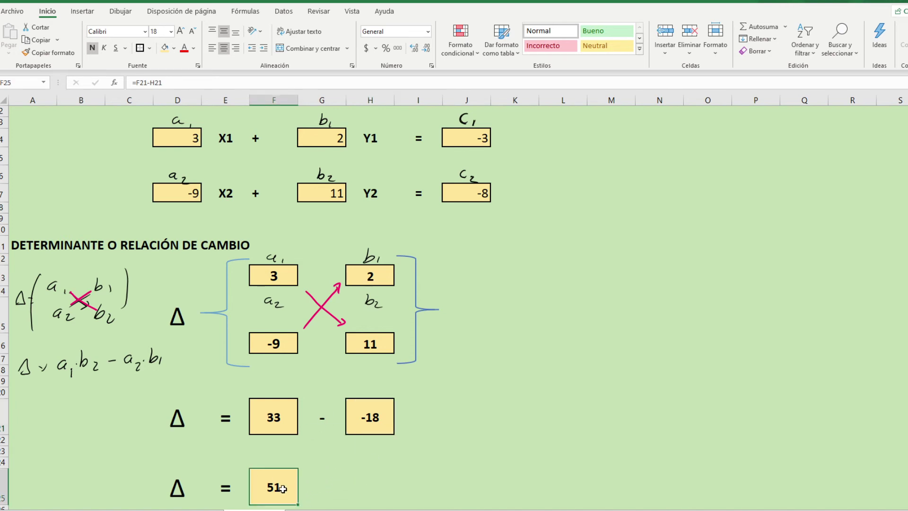
left_click(286, 420)
left_click(364, 424)
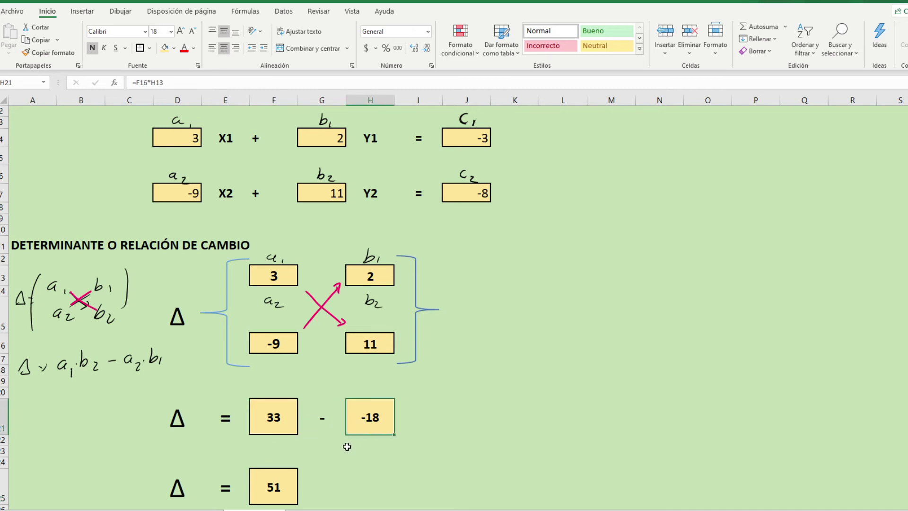
Copy the determinant block D12:I25 to K12 and delete the stray a2·b1 ink.
mouse_move(173, 258)
left_mouse_down()
mouse_move(248, 282)
mouse_move(411, 491)
mouse_move(403, 480)
left_mouse_up()
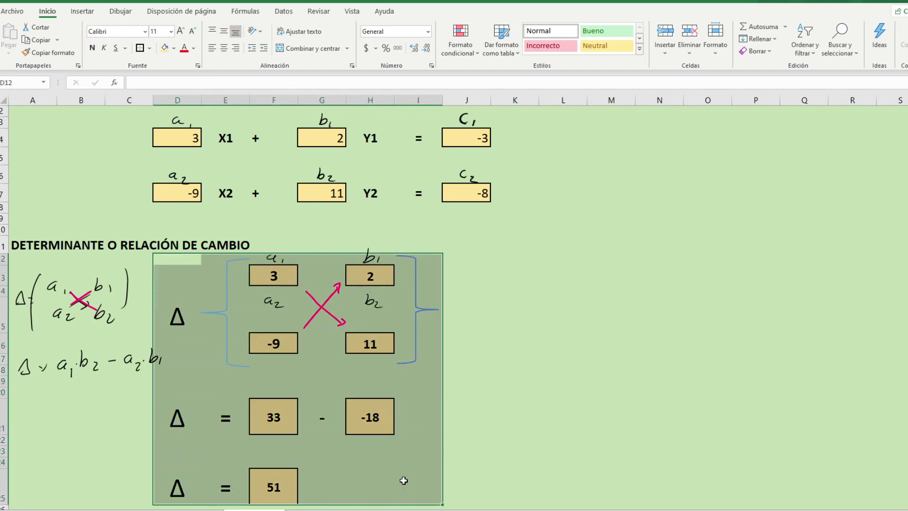
left_click(31, 42)
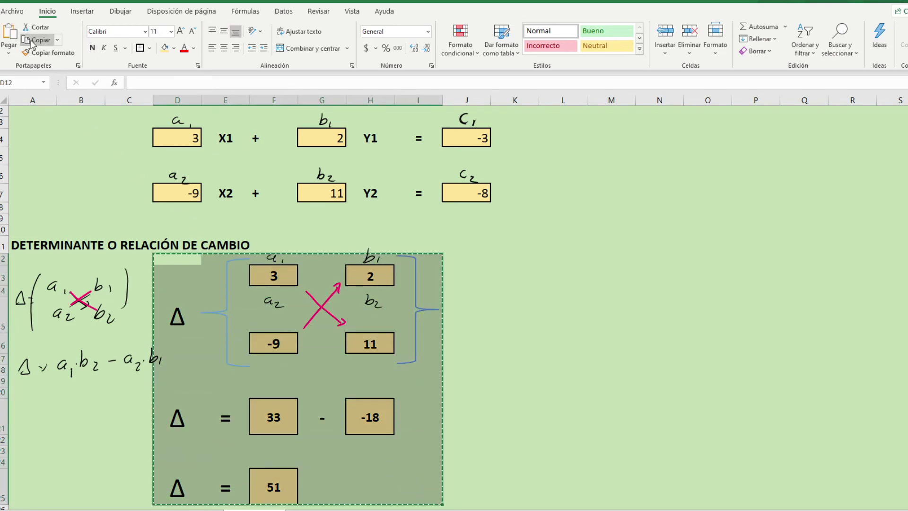
left_click(511, 257)
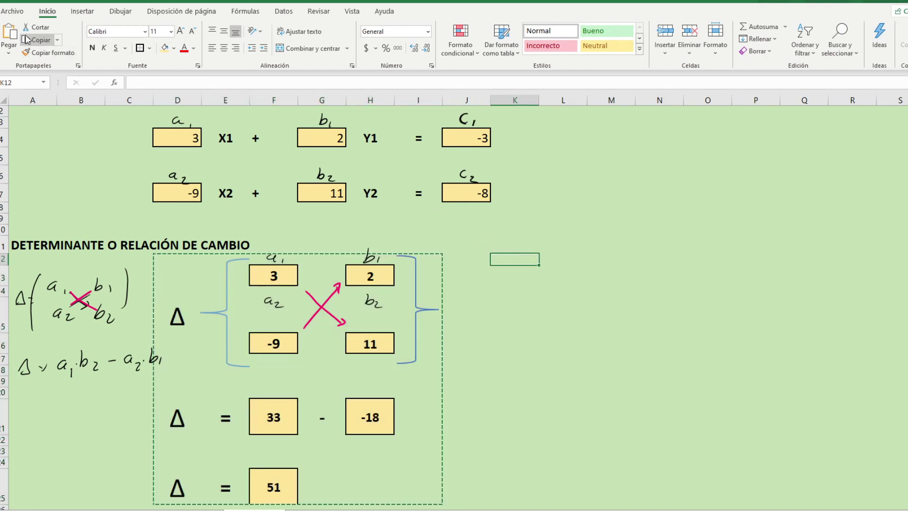
left_click(8, 33)
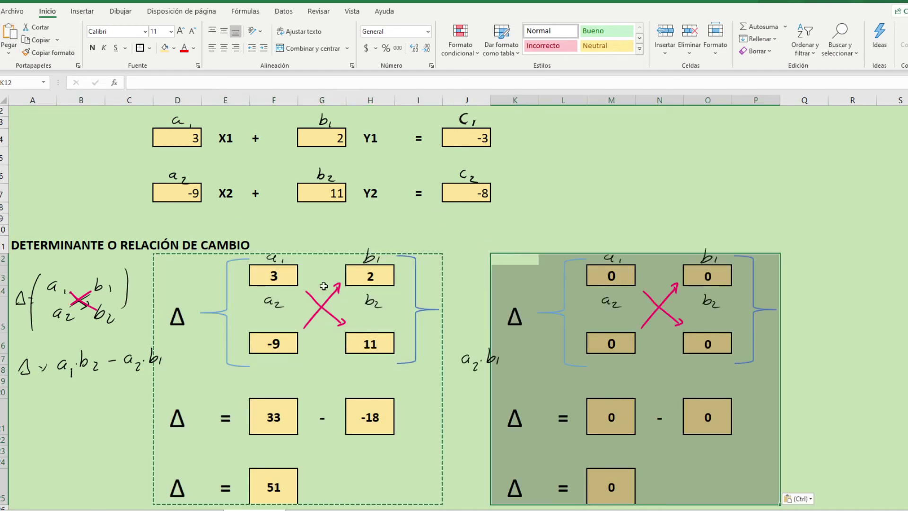
left_click(472, 360)
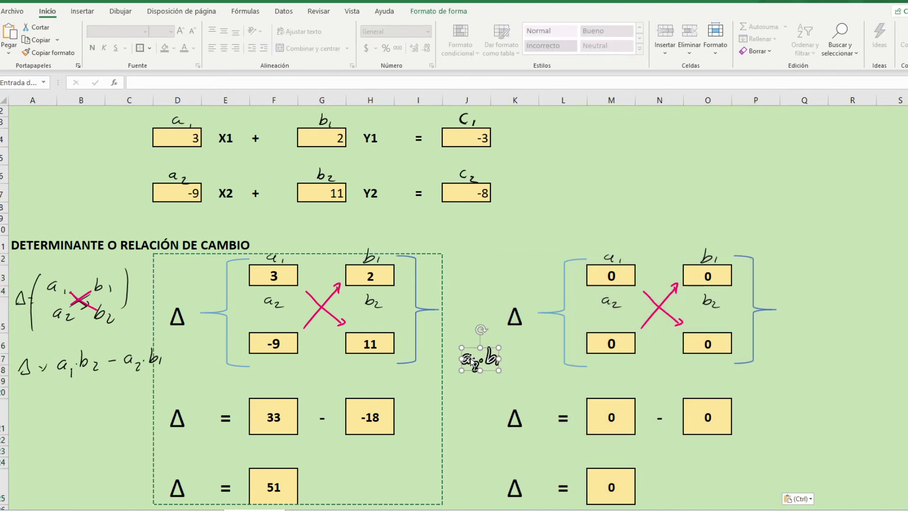
key("Delete")
Change the copy's three Δ labels in K15, K21 and K25 to Δx.
left_click(507, 317)
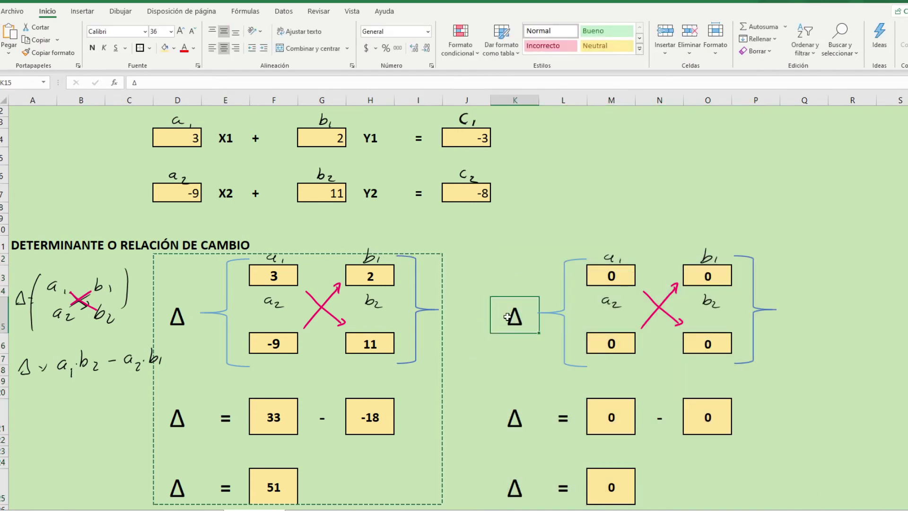
left_click(136, 84)
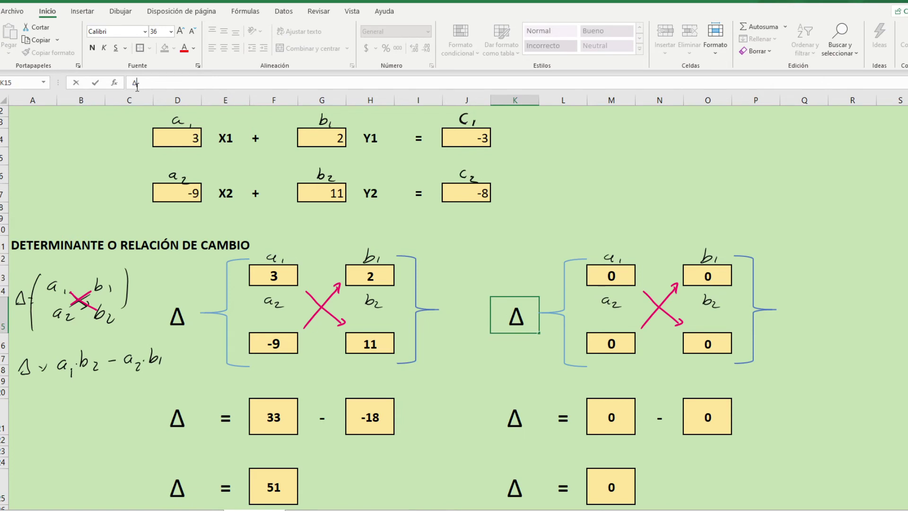
type("X")
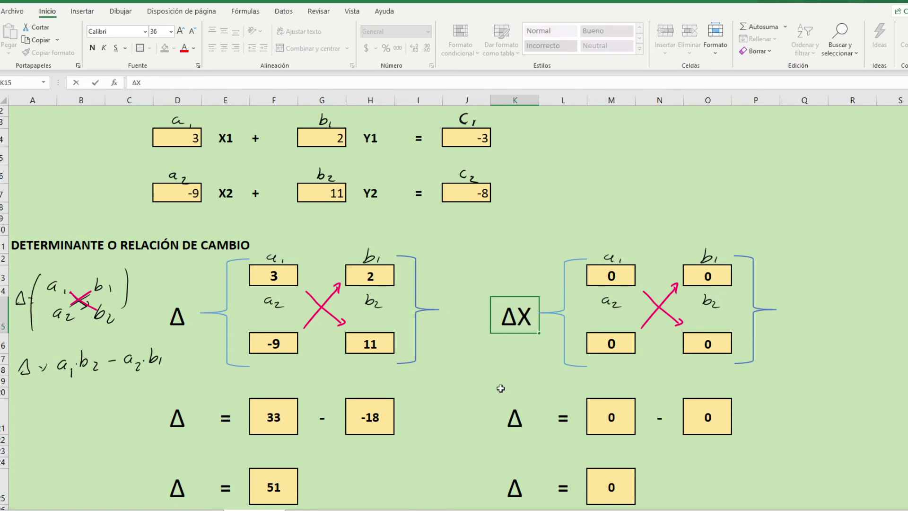
key("BackSpace")
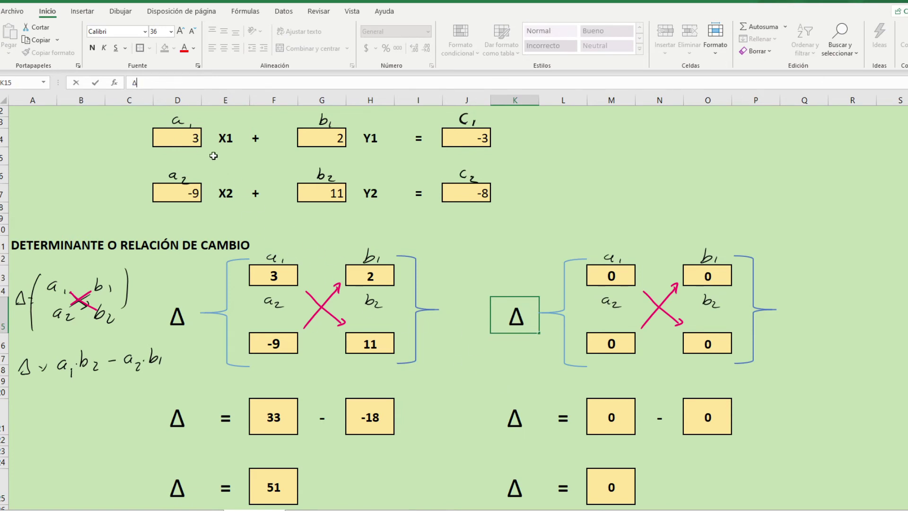
type("x")
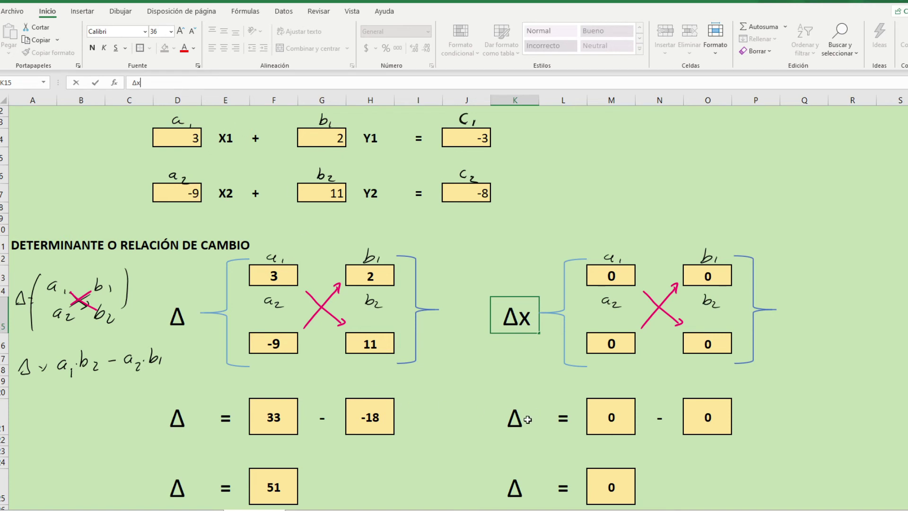
left_click(528, 417)
key("F2")
type("x")
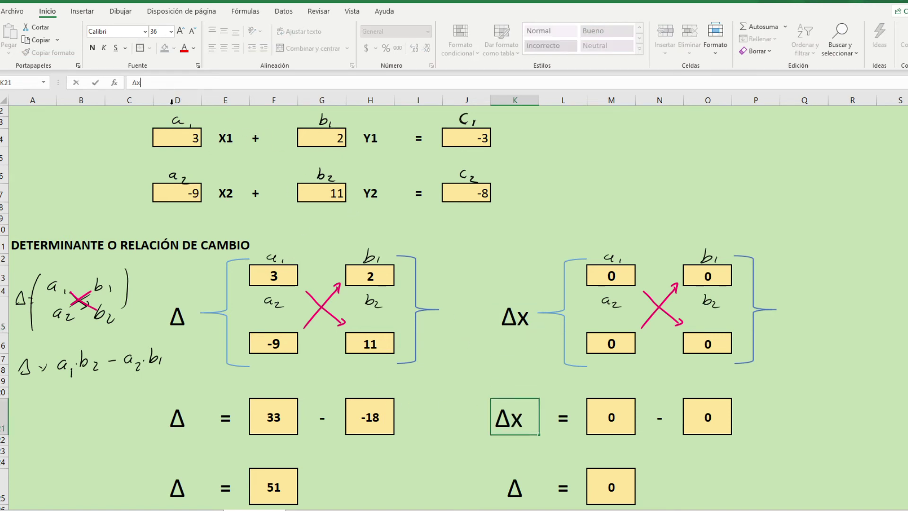
left_click(525, 489)
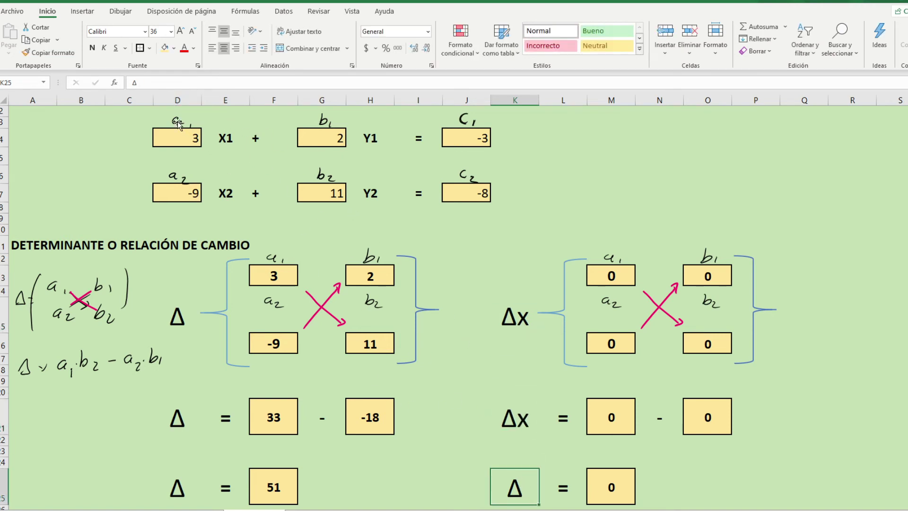
left_click(145, 86)
type("x")
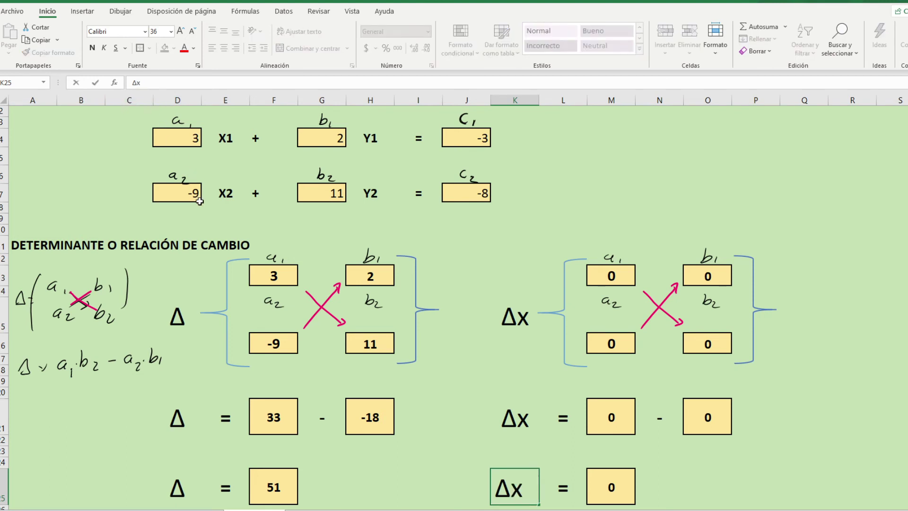
key("Return")
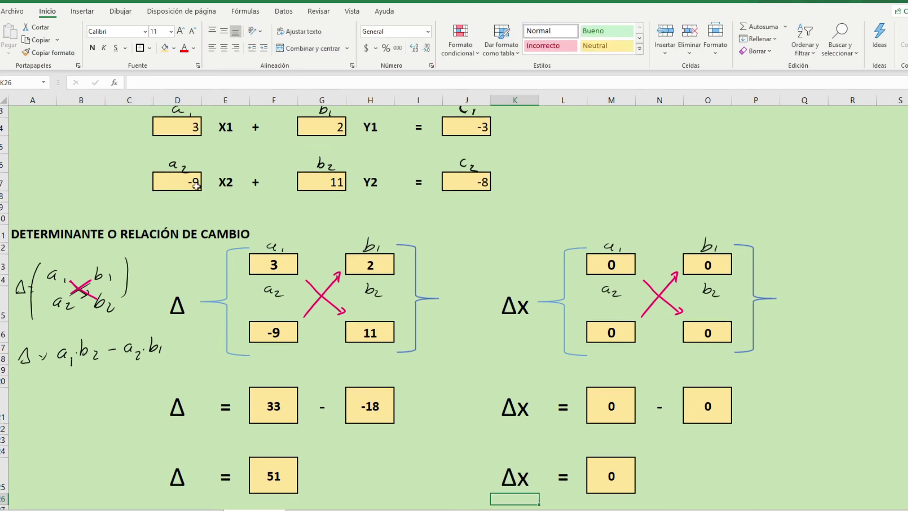
Handwrite x and y in magenta above the Δx block's two columns.
scroll(574, 432, "up", 1)
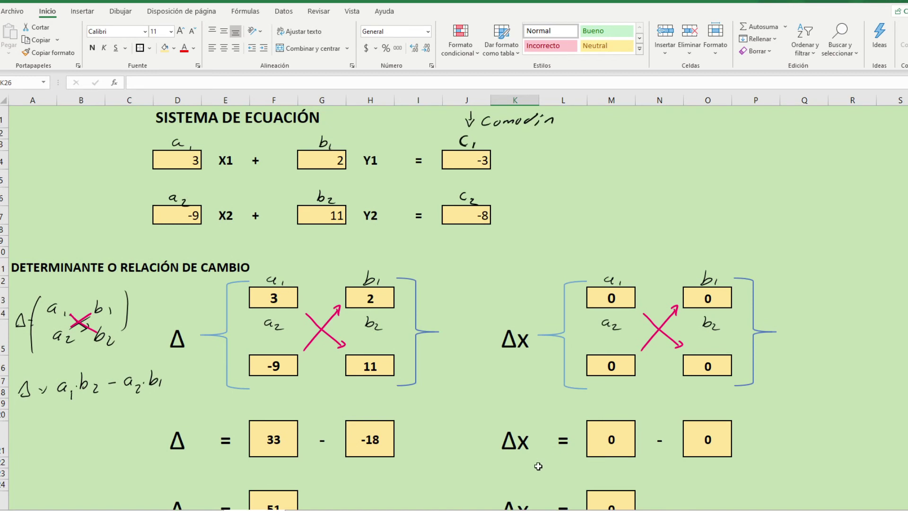
scroll(538, 466, "down", 1)
scroll(536, 462, "up", 1)
scroll(539, 461, "down", 1)
scroll(536, 449, "up", 1)
mouse_move(602, 253)
left_mouse_down()
mouse_move(618, 263)
mouse_move(602, 263)
left_mouse_up()
left_click_drag(703, 249, 700, 267)
Draw an arrow from c₁ to the x column and label it 'El comodin'.
mouse_move(605, 218)
left_mouse_down()
mouse_move(606, 241)
mouse_move(612, 230)
left_mouse_up()
mouse_move(498, 144)
left_mouse_down()
mouse_move(600, 194)
mouse_move(647, 190)
left_mouse_up()
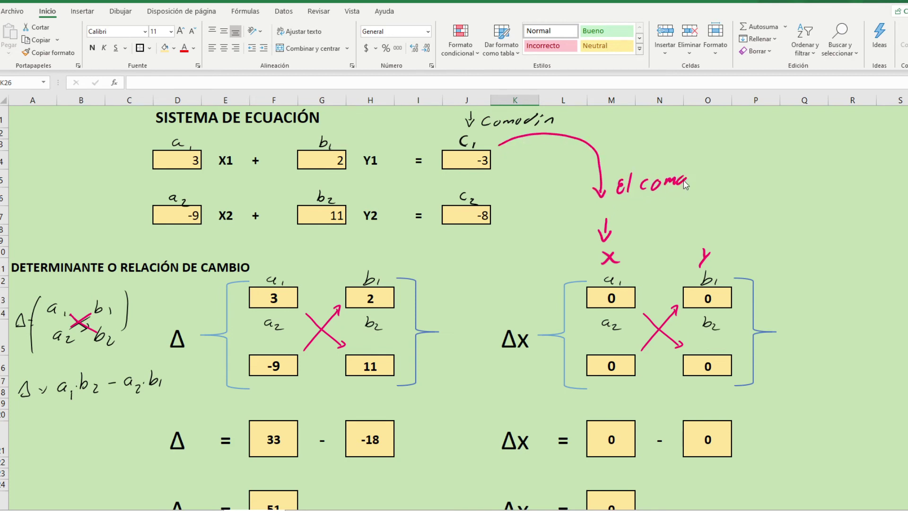
left_click_drag(716, 178, 729, 189)
Link the Δx block's top-left cell M13 to c₁ with =J4, showing -3.
left_click(617, 291)
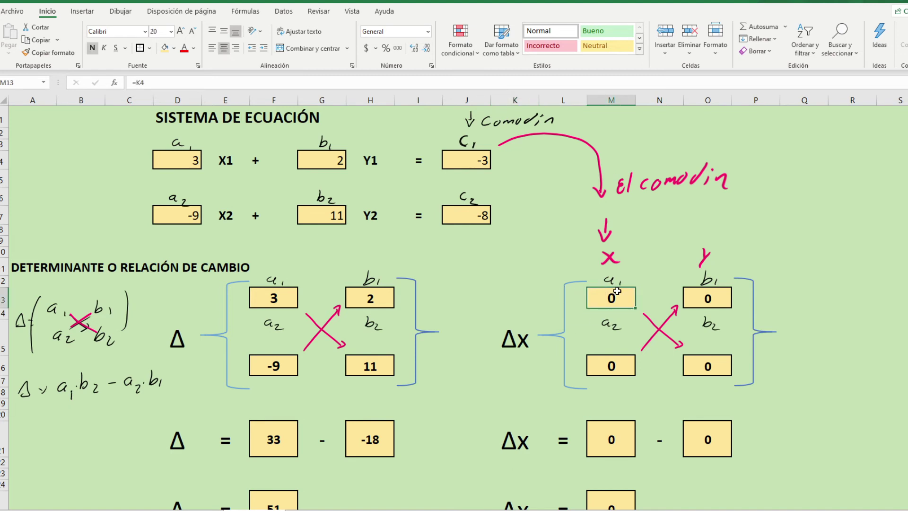
type("=")
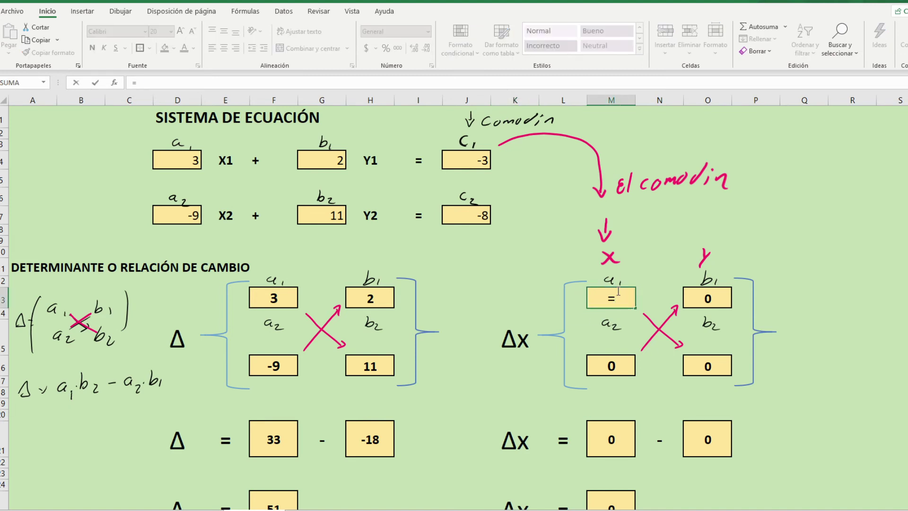
left_click(474, 162)
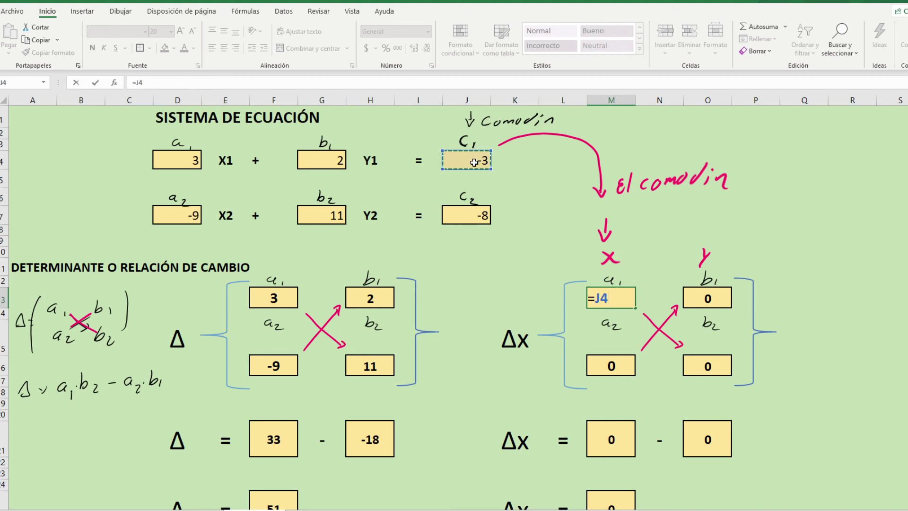
key("Return")
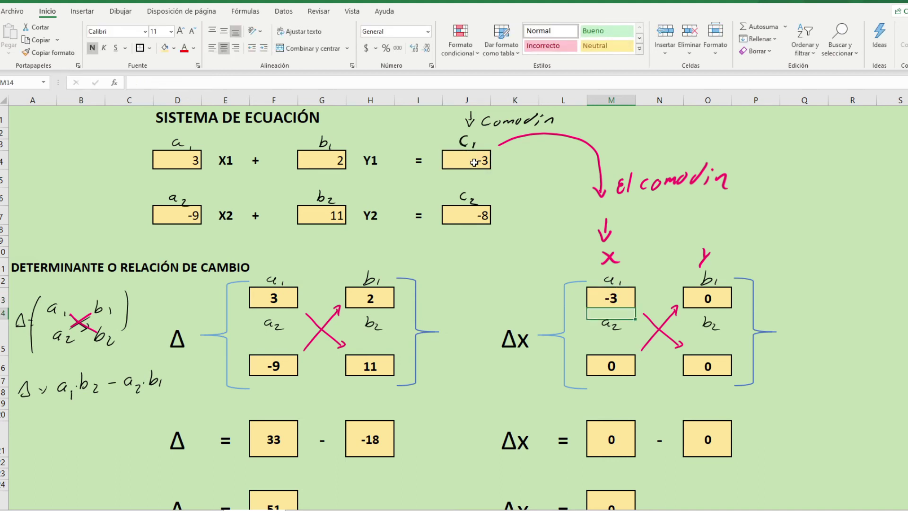
Replace the handwritten a2, b1, b2 labels with black-ink c1, c2, b1, b2.
left_click(120, 10)
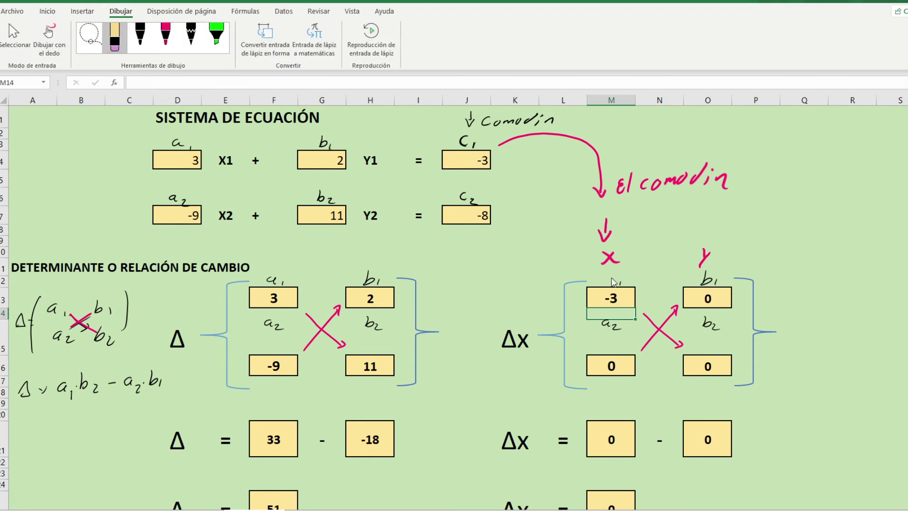
left_click(610, 330)
left_click(708, 325)
left_click(707, 278)
left_click(140, 35)
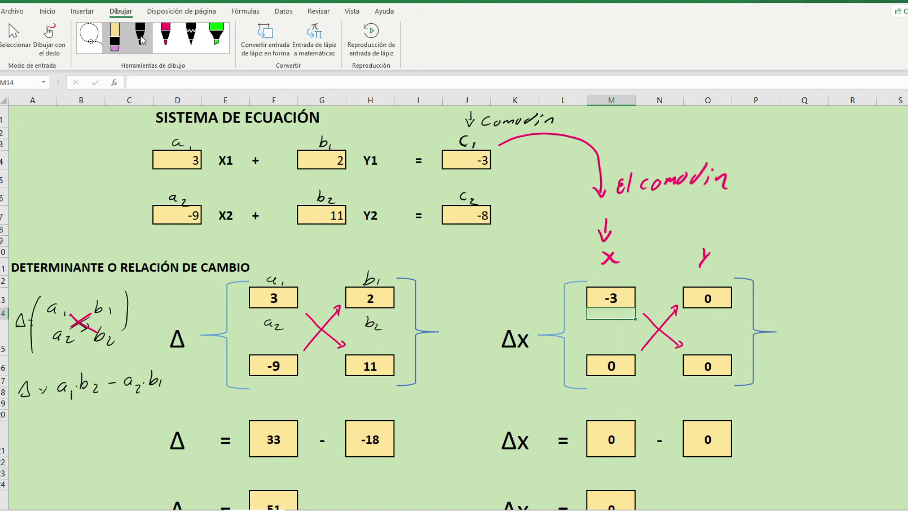
left_click_drag(606, 274, 614, 282)
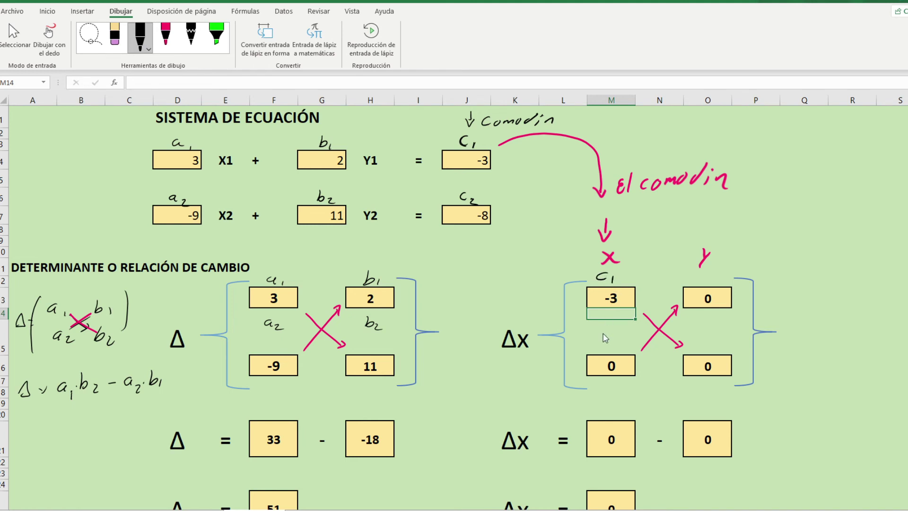
mouse_move(605, 342)
left_mouse_down()
mouse_move(600, 351)
mouse_move(618, 352)
left_mouse_up()
left_click_drag(701, 274, 714, 285)
left_click_drag(702, 332, 719, 350)
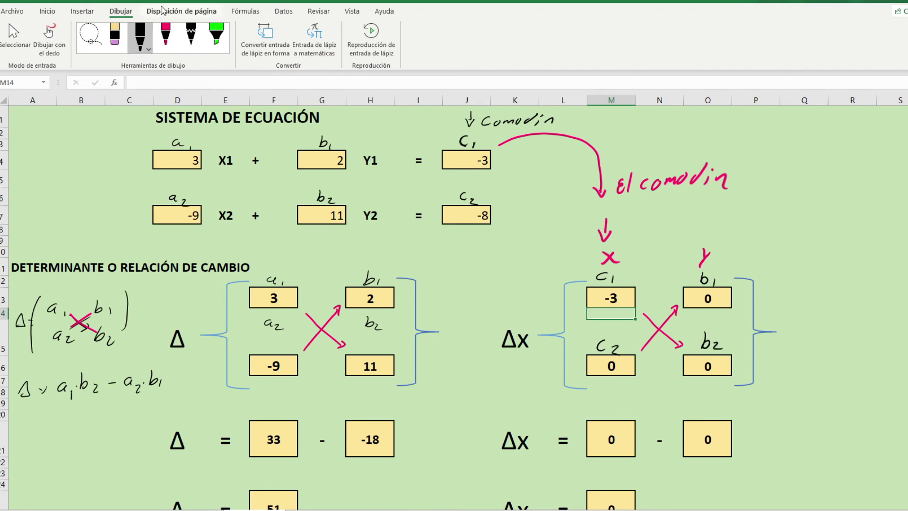
Link the Δx block's lower-left cell to c₂, showing -8.
left_click(624, 360)
type("=")
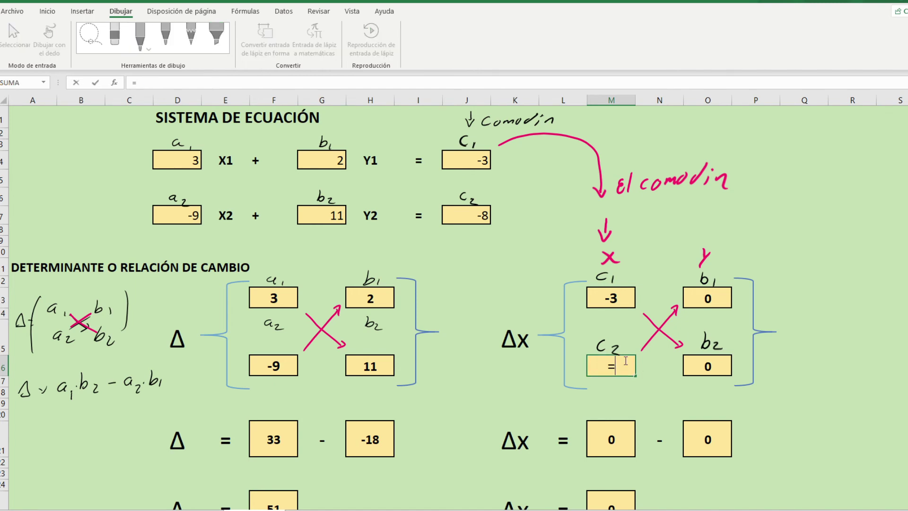
left_click(483, 217)
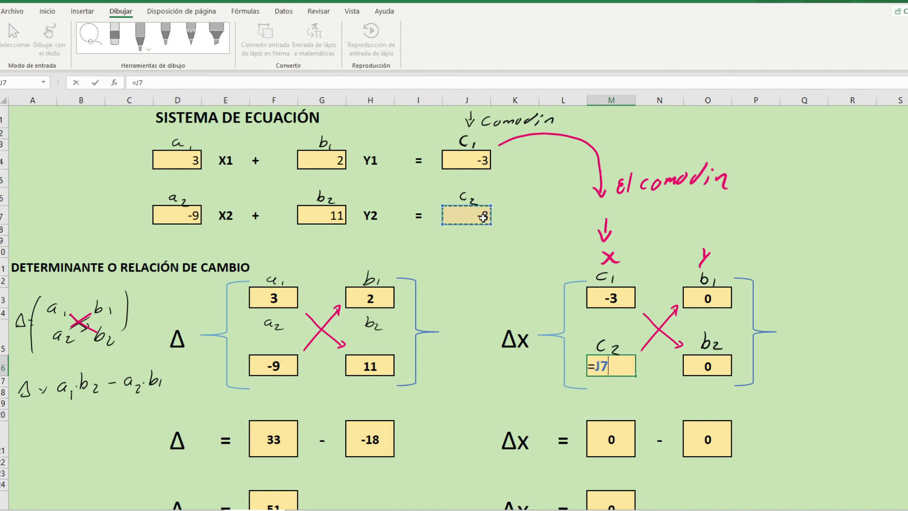
key("Return")
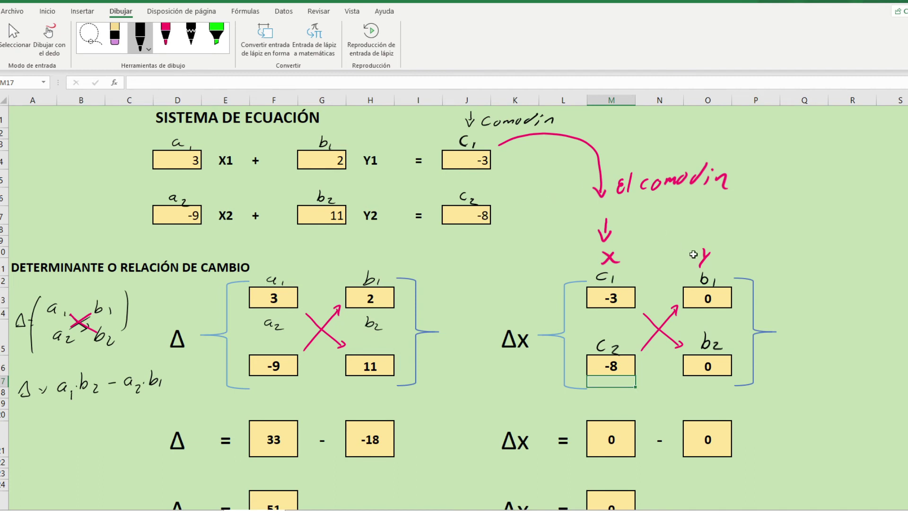
Link O13 to b1 (=G4) and O16 to b2 (=G7), making Δx = -17.
left_click(713, 298)
type("=")
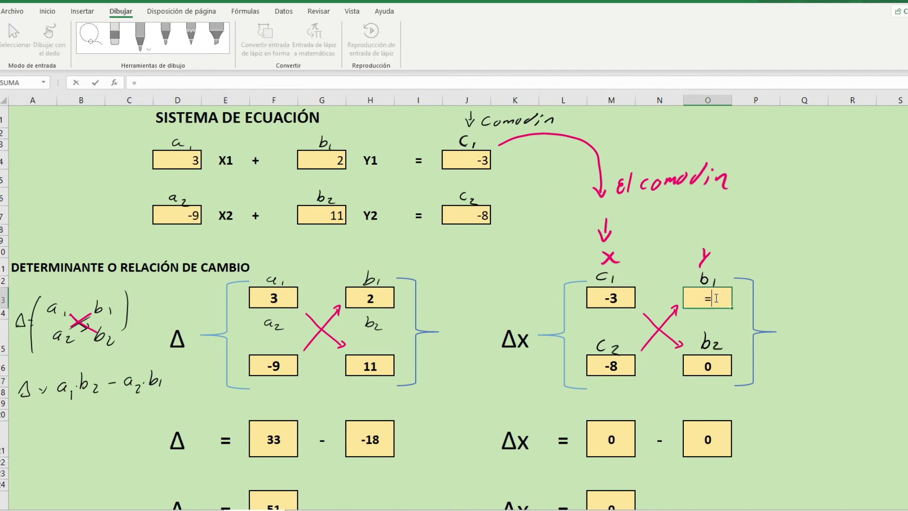
left_click(335, 164)
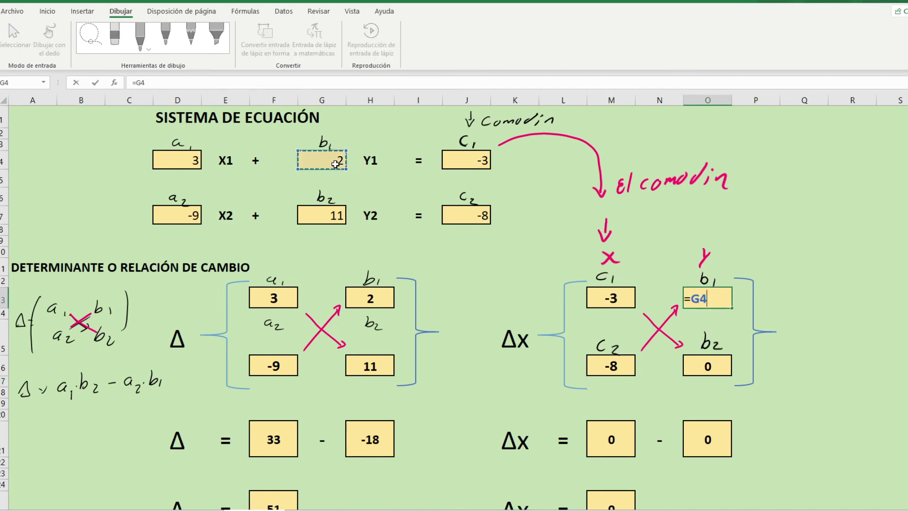
key("Return")
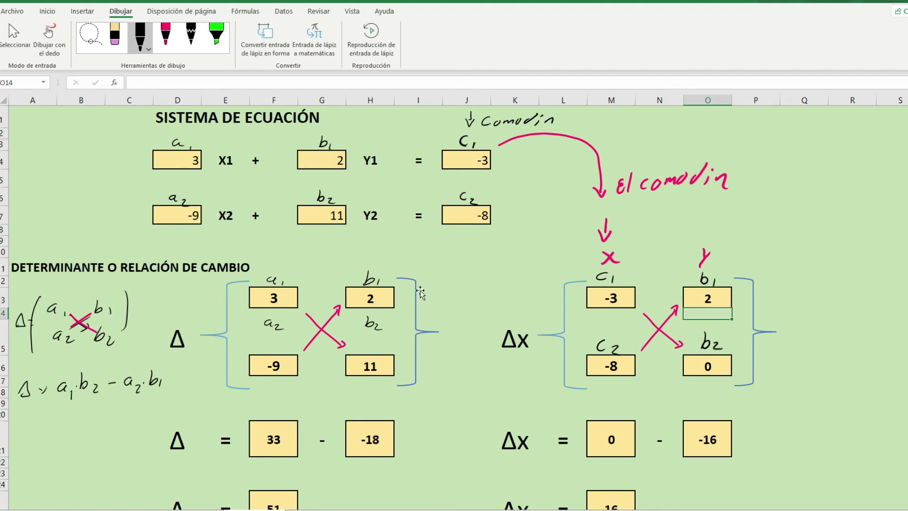
left_click(714, 366)
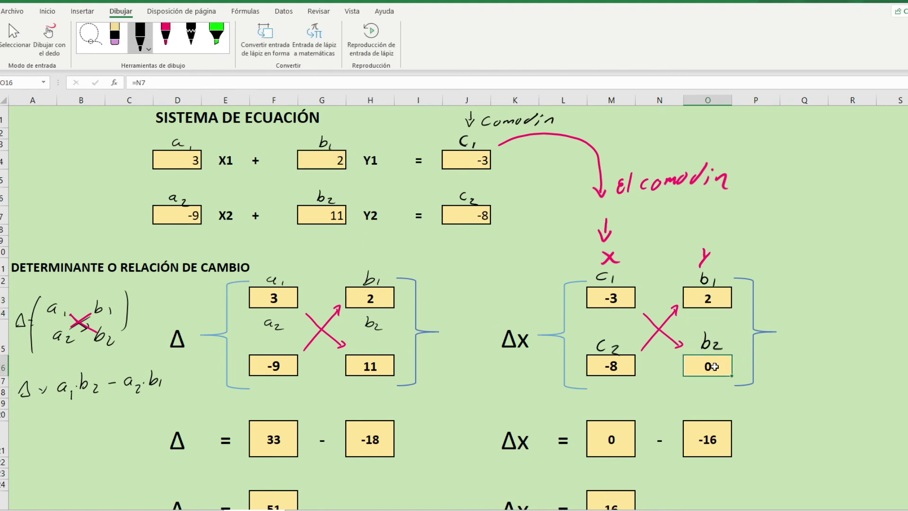
type("=")
left_click(325, 214)
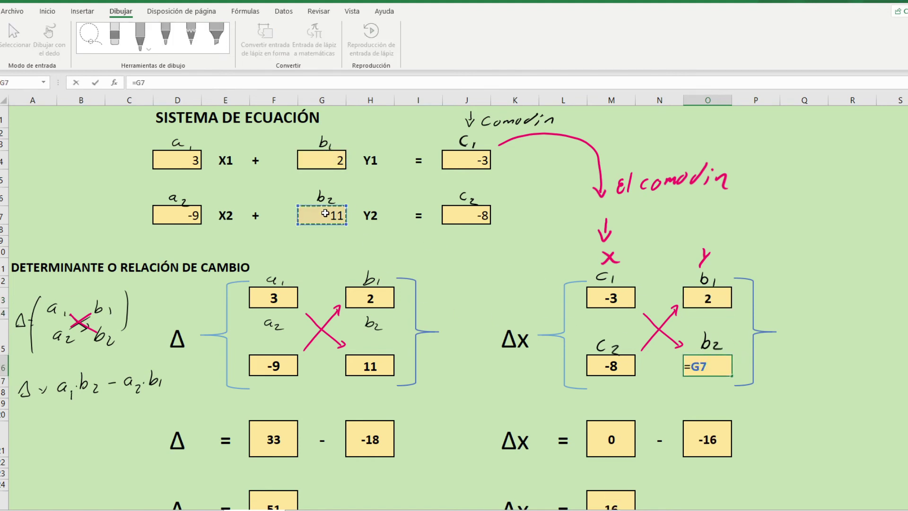
key("Return")
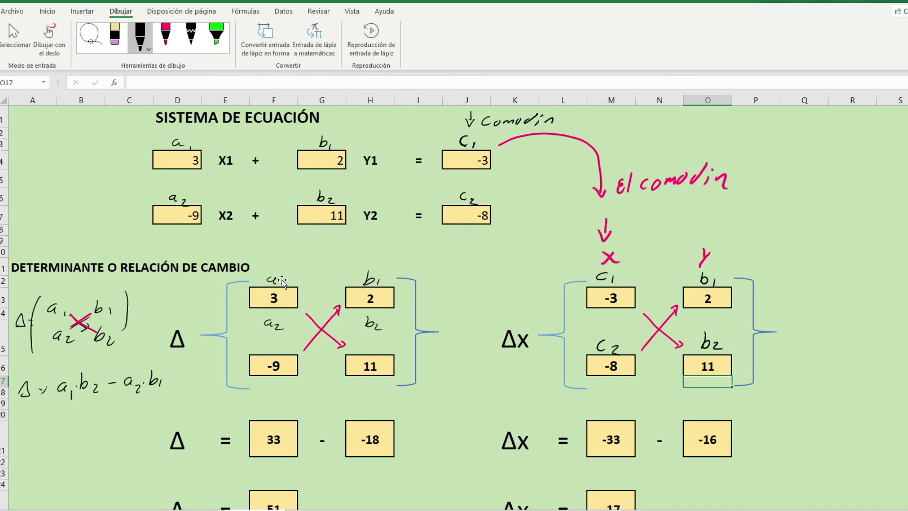
scroll(277, 464, "down", 1)
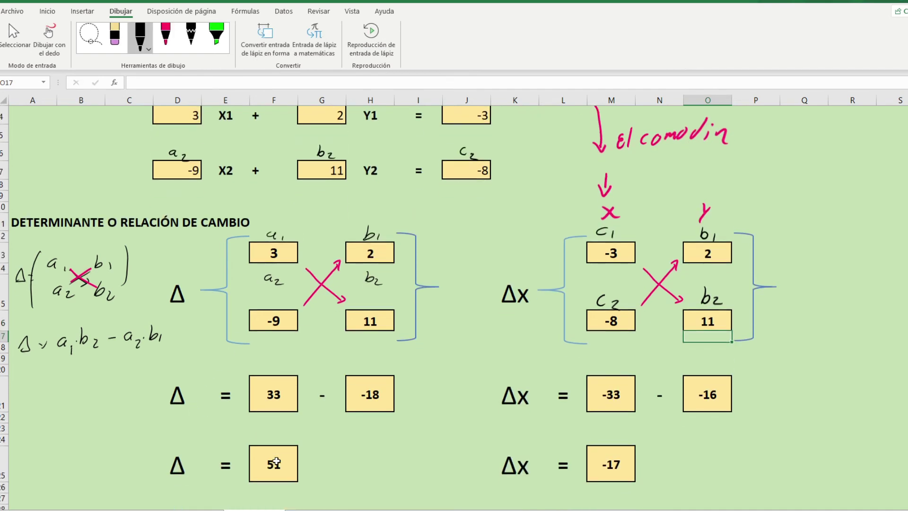
scroll(280, 452, "up", 1)
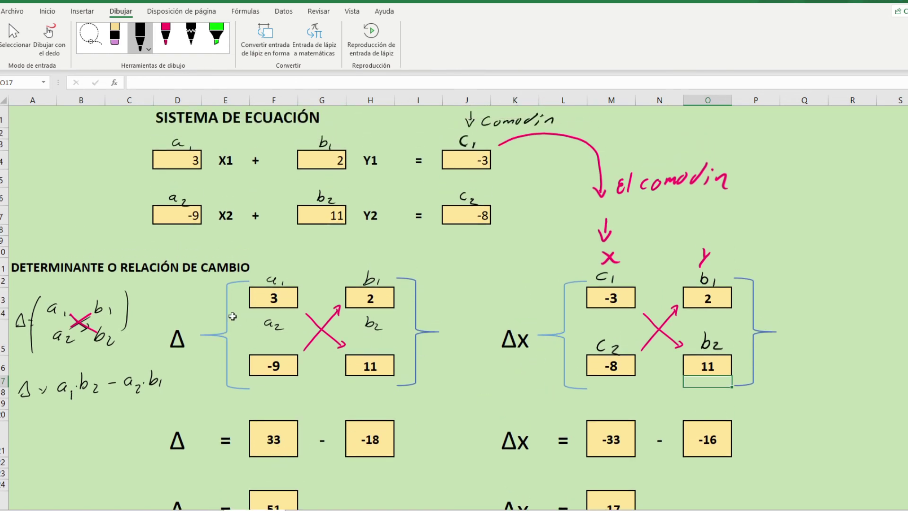
mouse_move(178, 282)
left_mouse_down()
mouse_move(418, 374)
mouse_move(426, 492)
left_mouse_up()
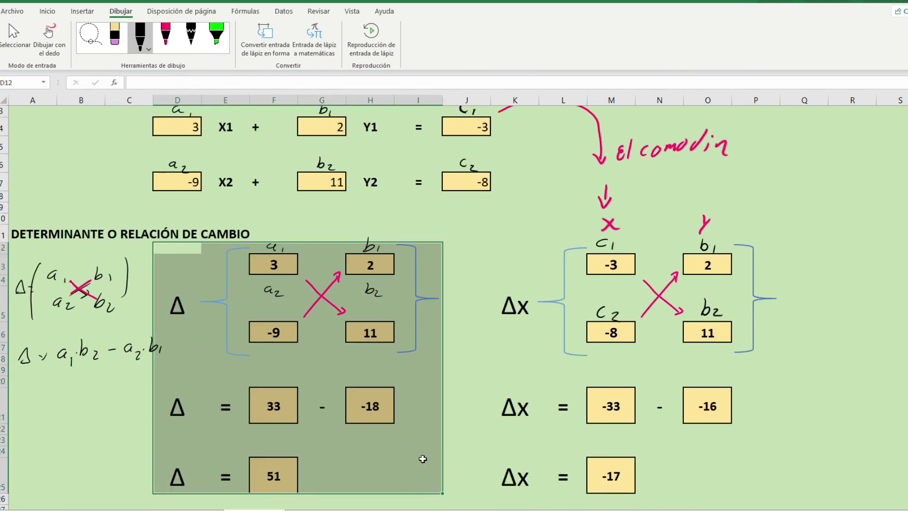
left_click(529, 257)
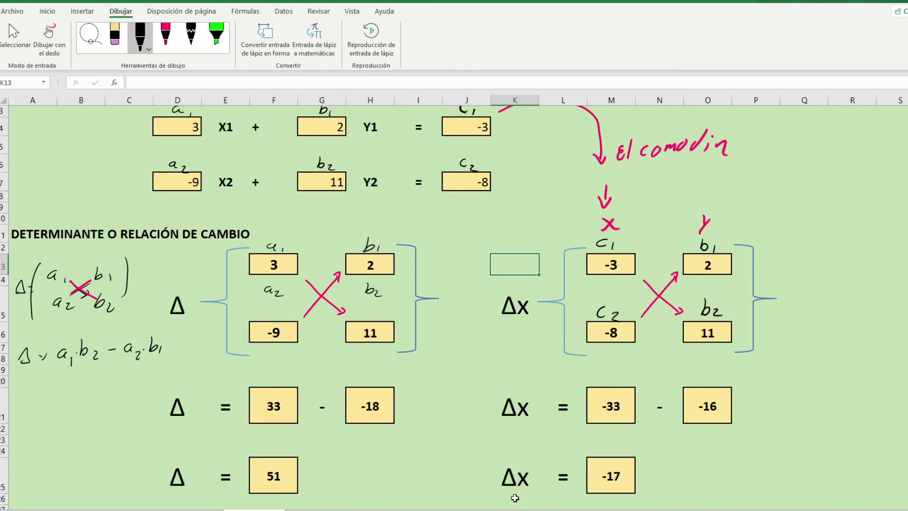
left_click(624, 265)
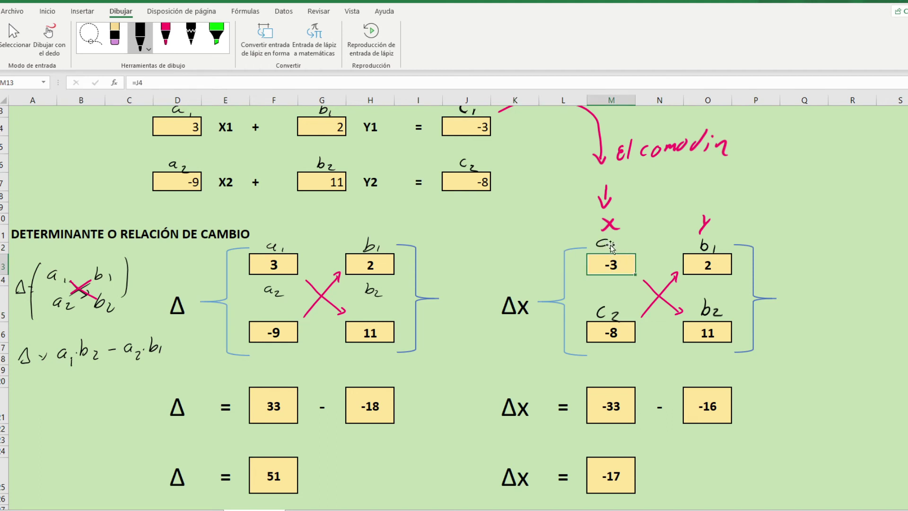
scroll(591, 241, "up", 1)
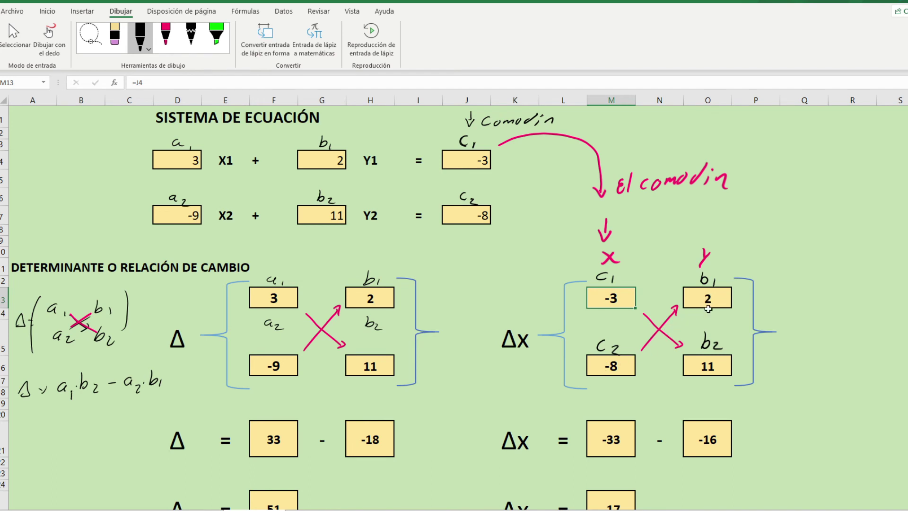
scroll(707, 365, "down", 1)
scroll(685, 367, "down", 1)
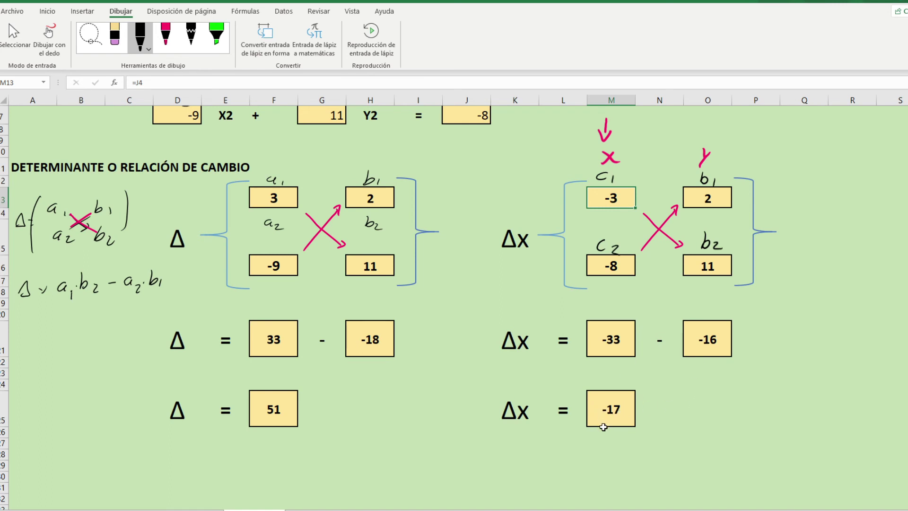
scroll(597, 433, "up", 1)
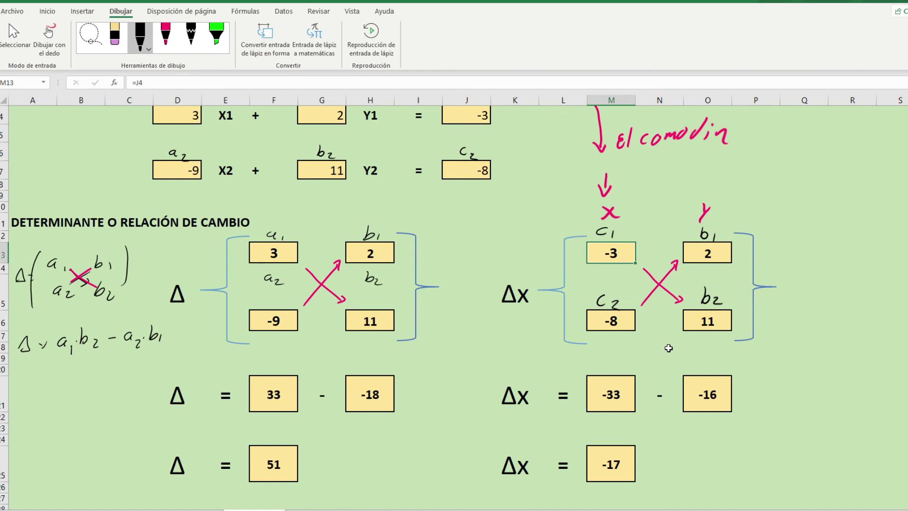
scroll(645, 367, "up", 1)
scroll(651, 366, "down", 1)
scroll(651, 366, "up", 1)
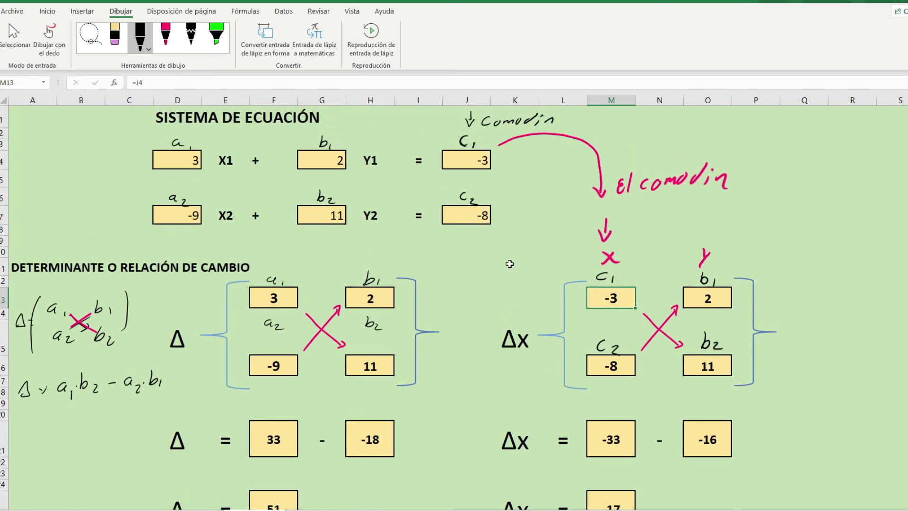
mouse_move(510, 253)
left_mouse_down()
mouse_move(769, 506)
mouse_move(771, 474)
left_mouse_up()
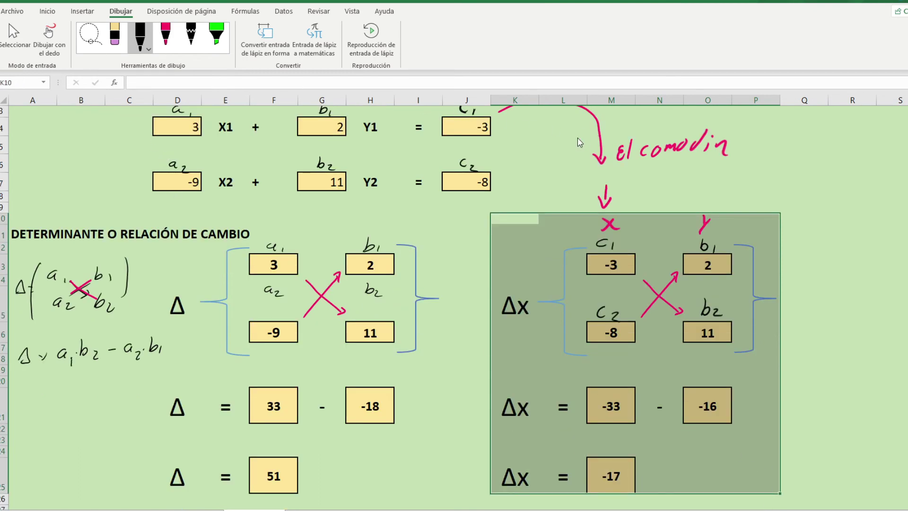
Copy the Δx block K10:P25 and paste it at R10 as a third block.
left_click(48, 11)
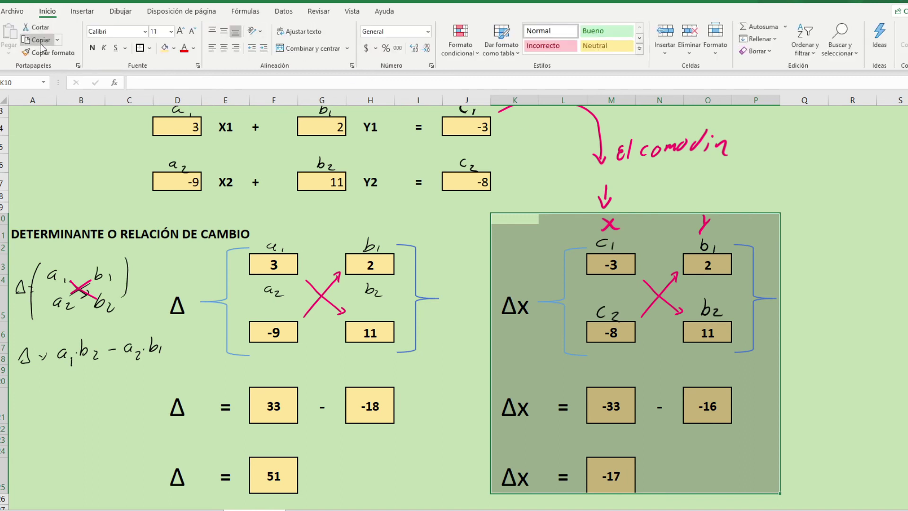
left_click(36, 43)
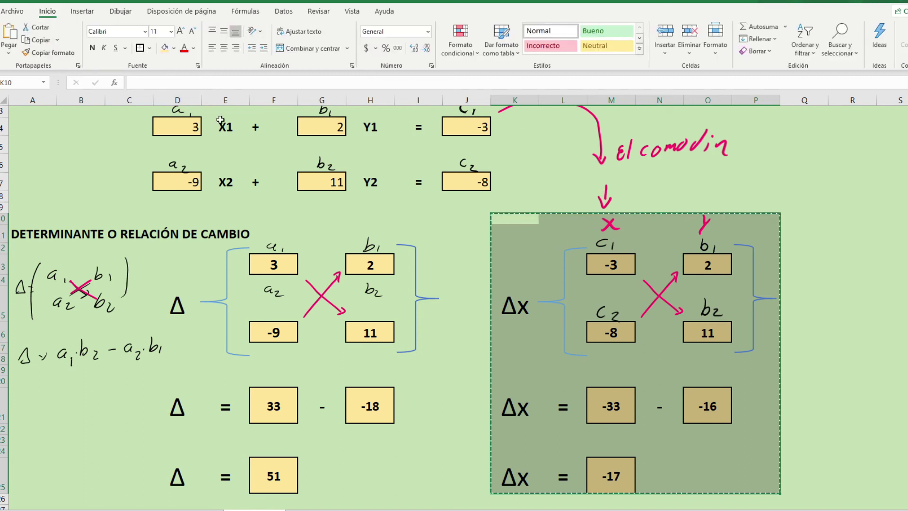
left_click(851, 227)
key("Up")
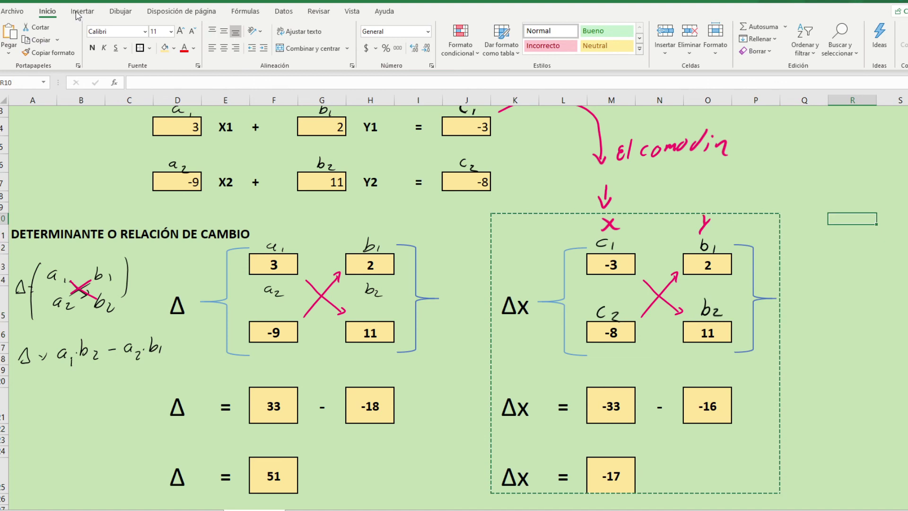
left_click(8, 35)
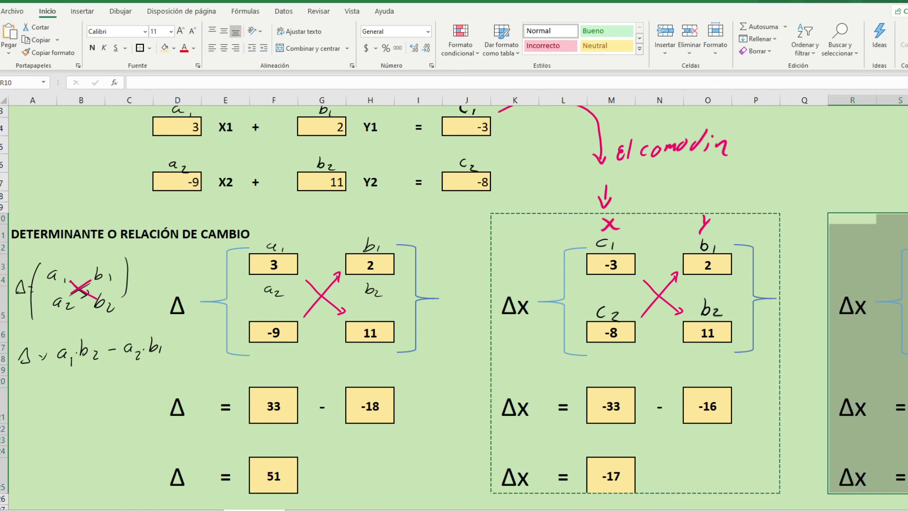
scroll(454, 298, "right", 4)
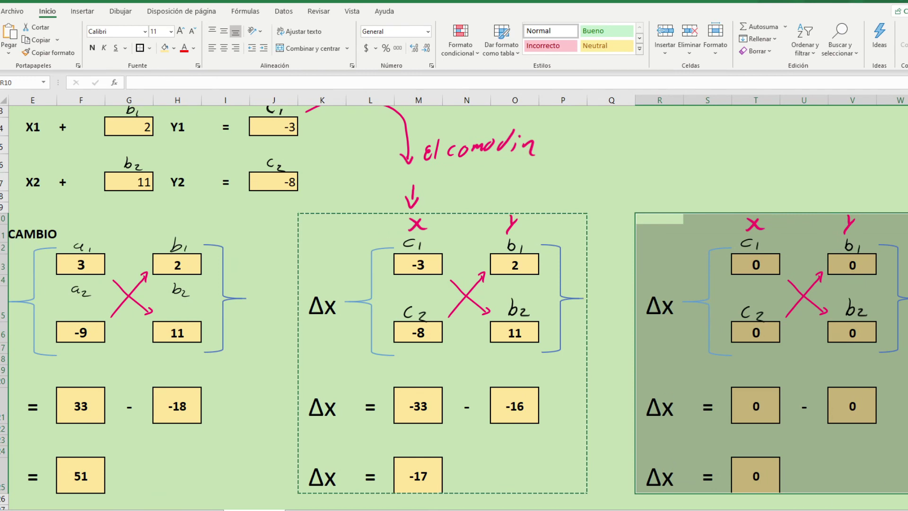
scroll(806, 502, "down", 1, "ctrl")
scroll(454, 293, "down", 1, "ctrl")
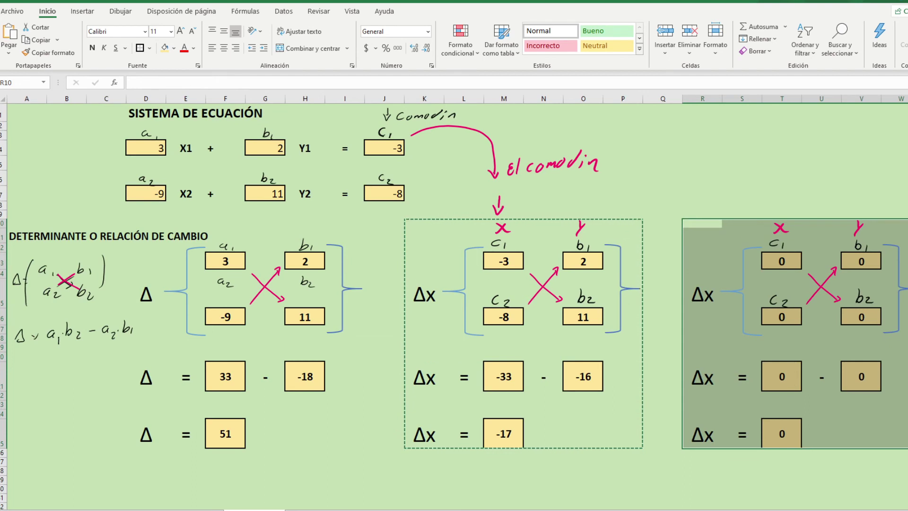
Erase the copied c1, b1, c2 and b2 handwriting from the new block.
left_click(121, 11)
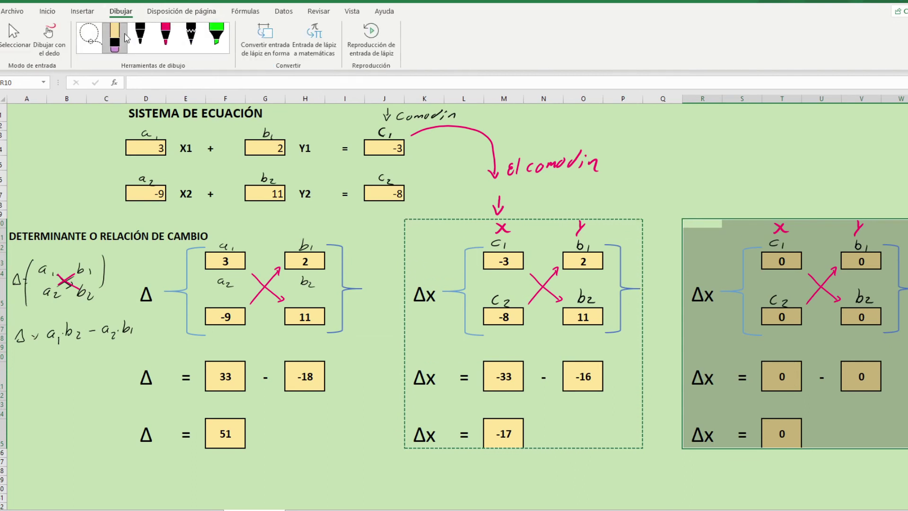
left_click_drag(777, 244, 784, 246)
left_click_drag(851, 242, 865, 246)
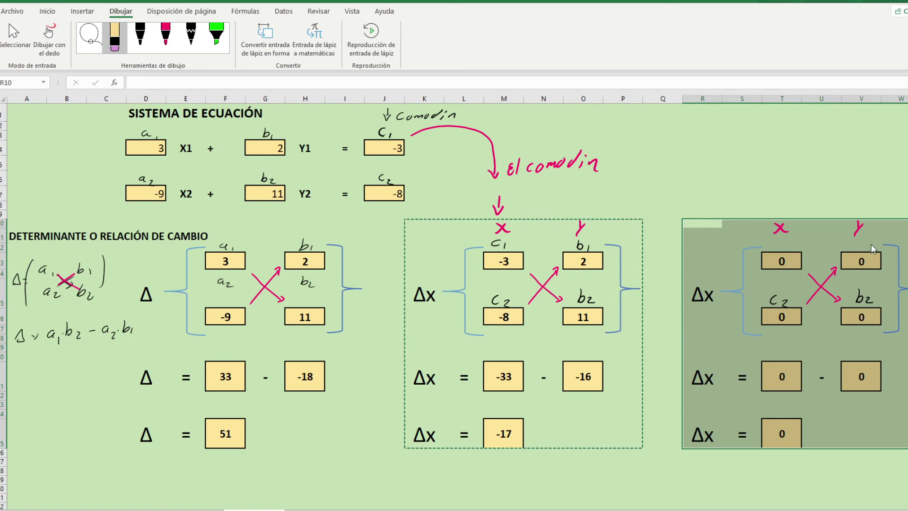
left_click_drag(778, 298, 787, 300)
left_click_drag(856, 295, 860, 302)
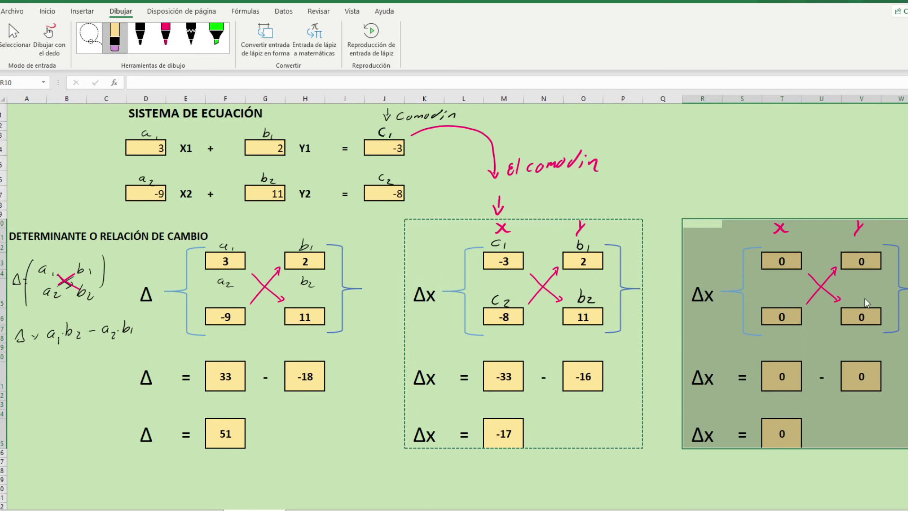
left_click(140, 36)
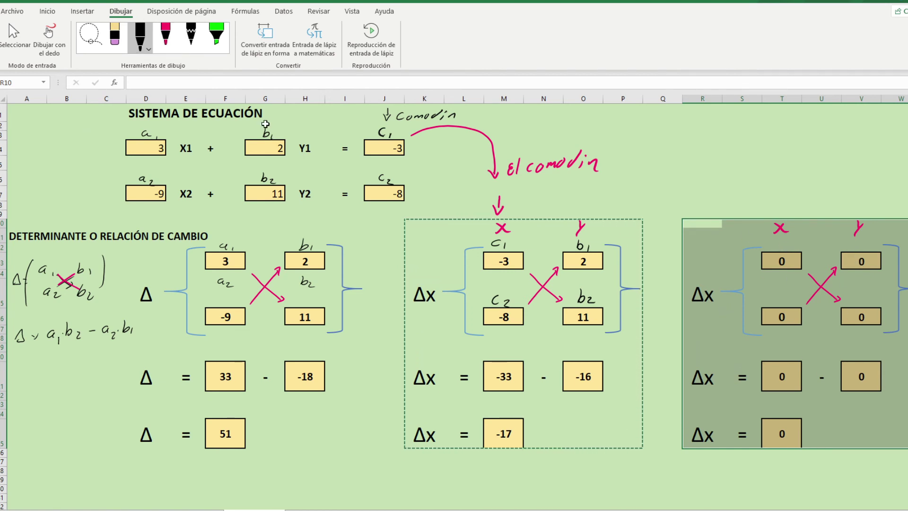
Change the new block's three Δx labels to Δy.
left_click(711, 290)
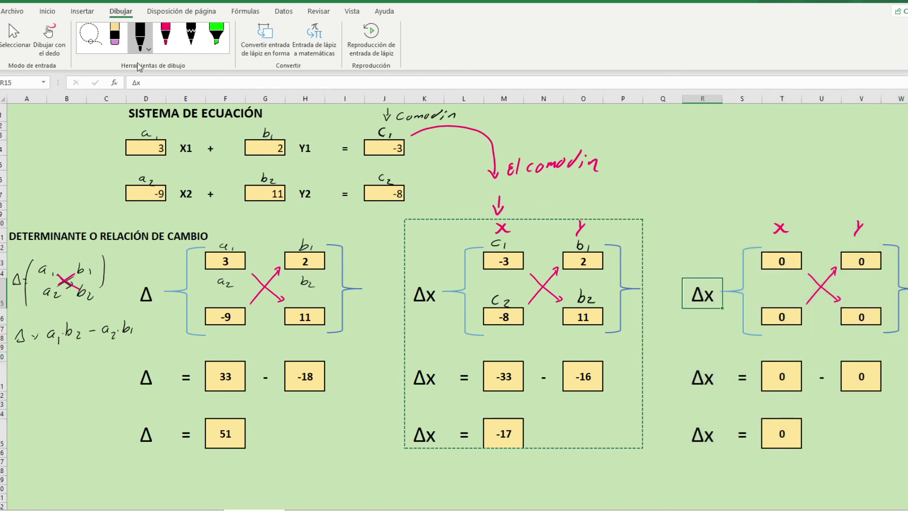
left_click(142, 82)
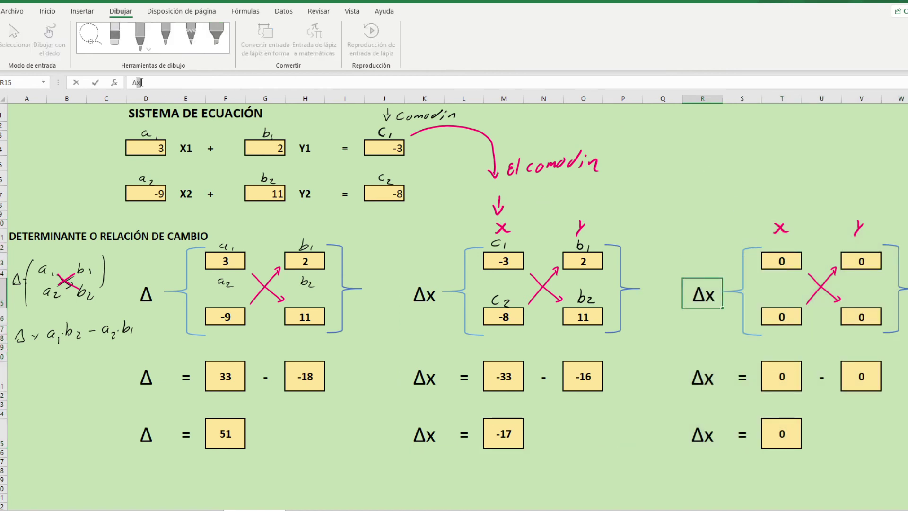
key("BackSpace")
type("y")
left_click(710, 374)
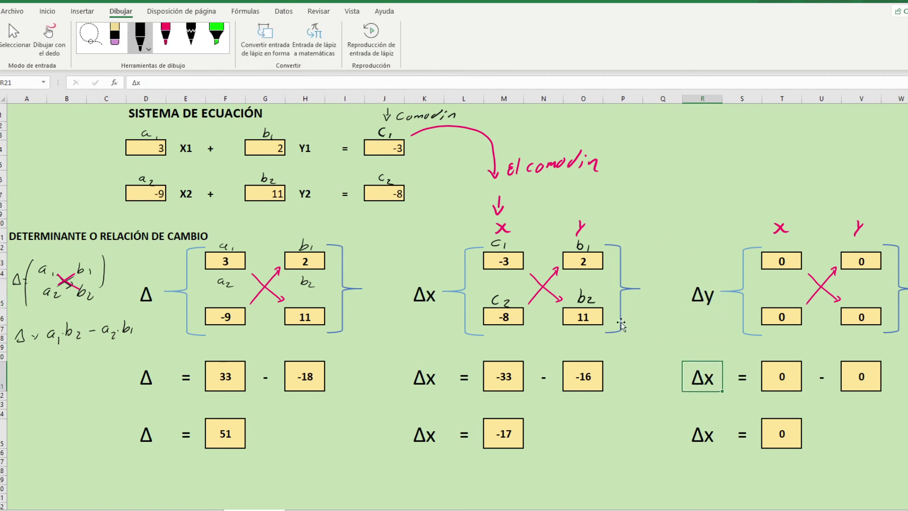
left_click(136, 83)
key("BackSpace")
type("y")
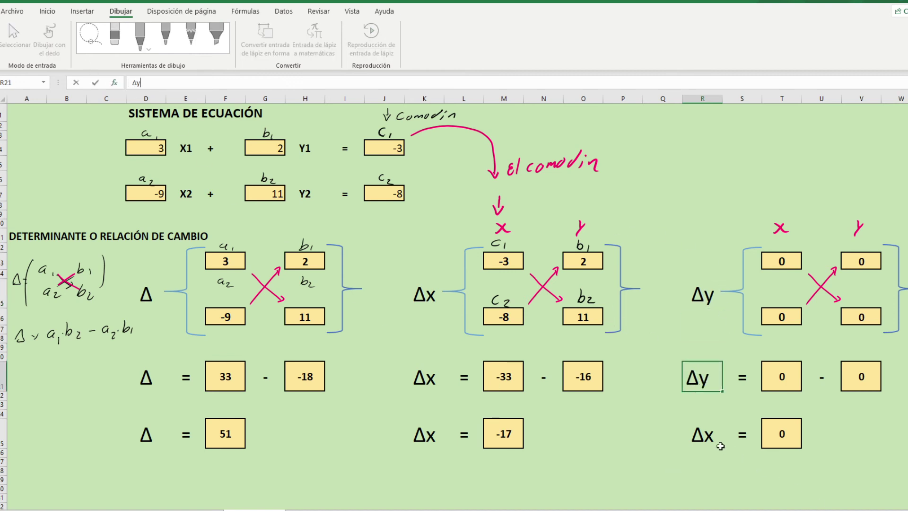
left_click(704, 435)
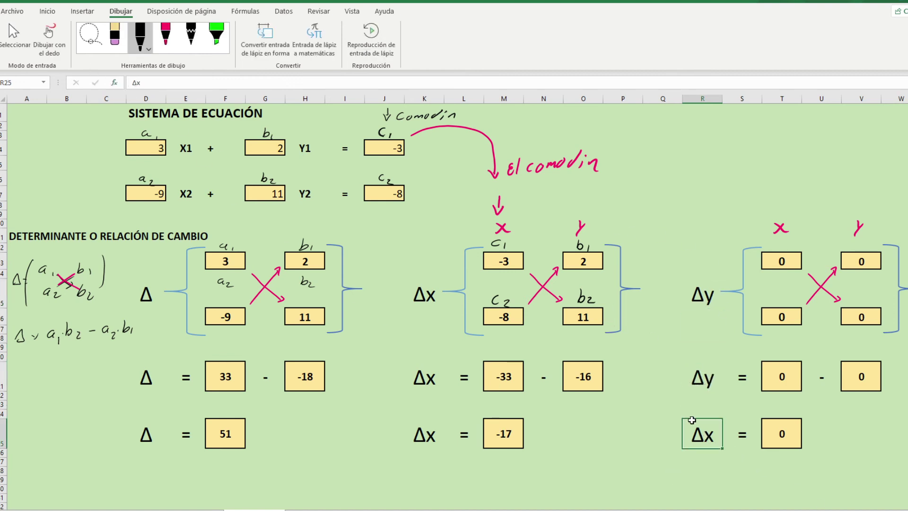
left_click(140, 82)
key("BackSpace")
type("y")
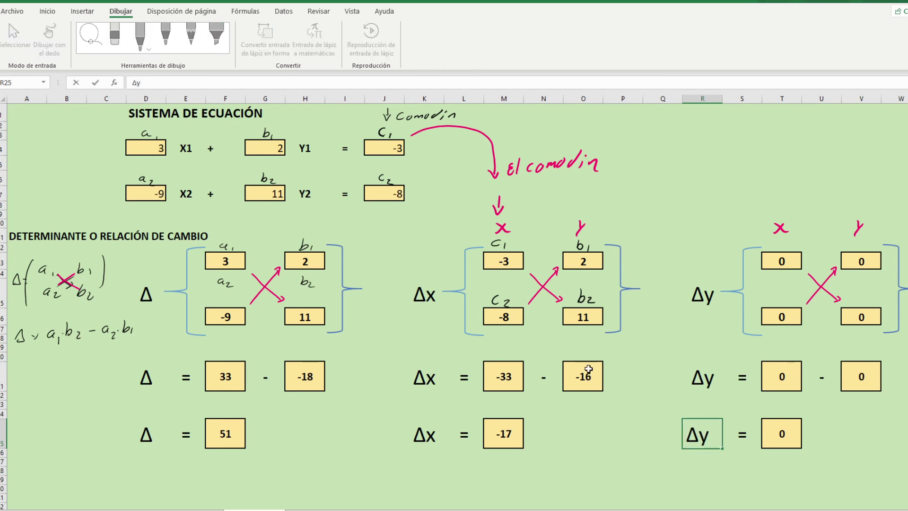
left_click(771, 264)
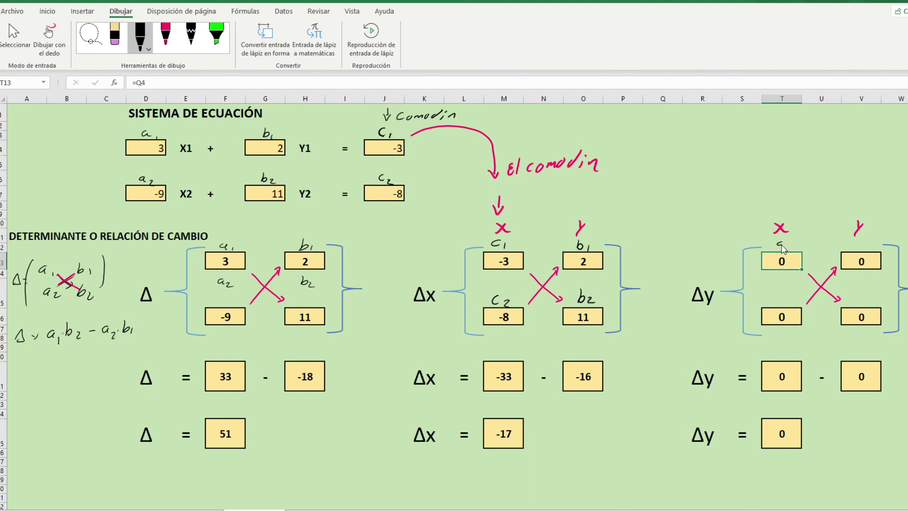
Handwrite a1 and a2 beside the Δy block's left-column cells.
left_click_drag(778, 243, 788, 249)
left_click_drag(784, 297, 785, 299)
left_click_drag(787, 295, 803, 310)
In pink ink, draw an arrow from c1 to the Δy block and label its right cells c1, c2.
left_click(166, 35)
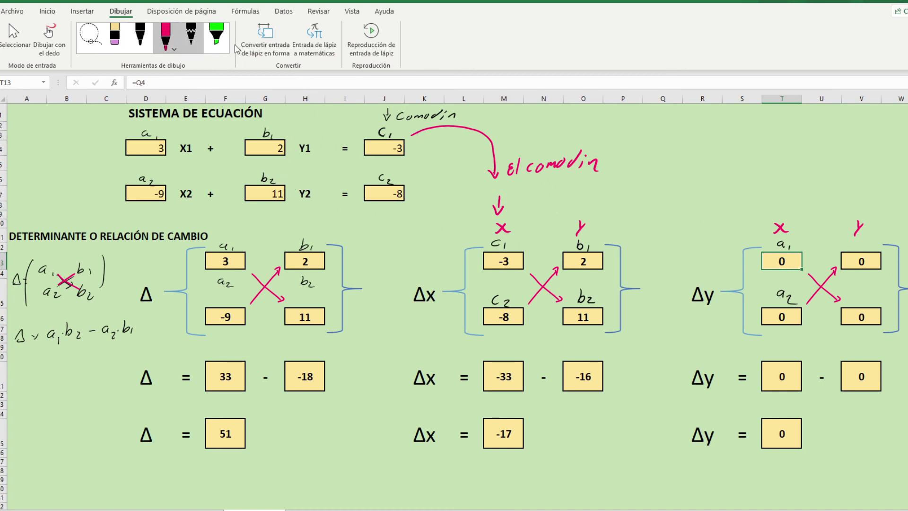
mouse_move(423, 130)
left_mouse_down()
mouse_move(801, 151)
mouse_move(835, 210)
mouse_move(844, 206)
left_mouse_up()
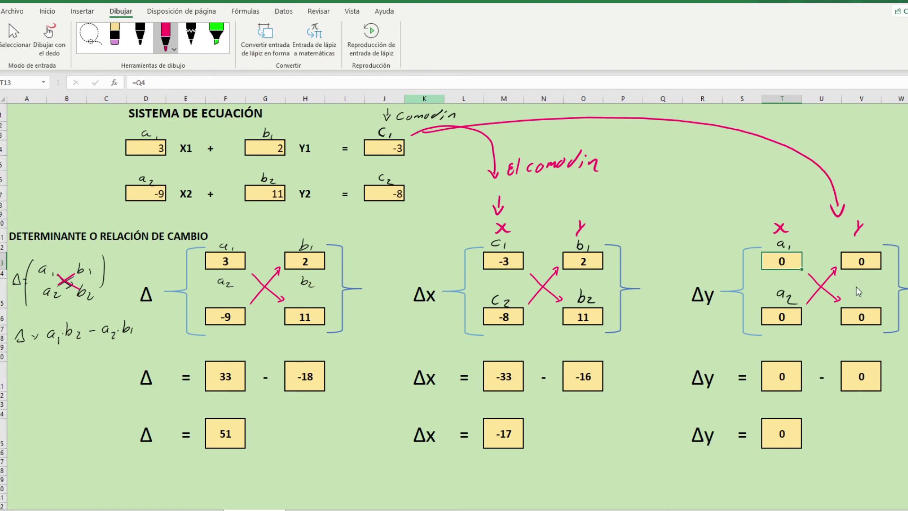
left_click_drag(856, 248, 859, 249)
left_click_drag(864, 243, 863, 249)
left_click_drag(863, 299, 872, 304)
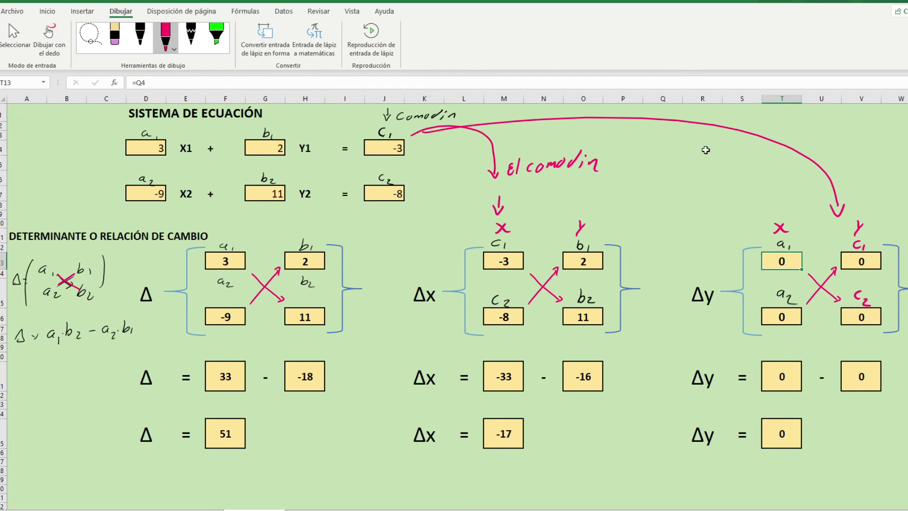
double_click(792, 263)
Link T13 to a1 (=D4) and T16 to a2 (=D7), showing 3 and -9.
key("BackSpace")
key("BackSpace")
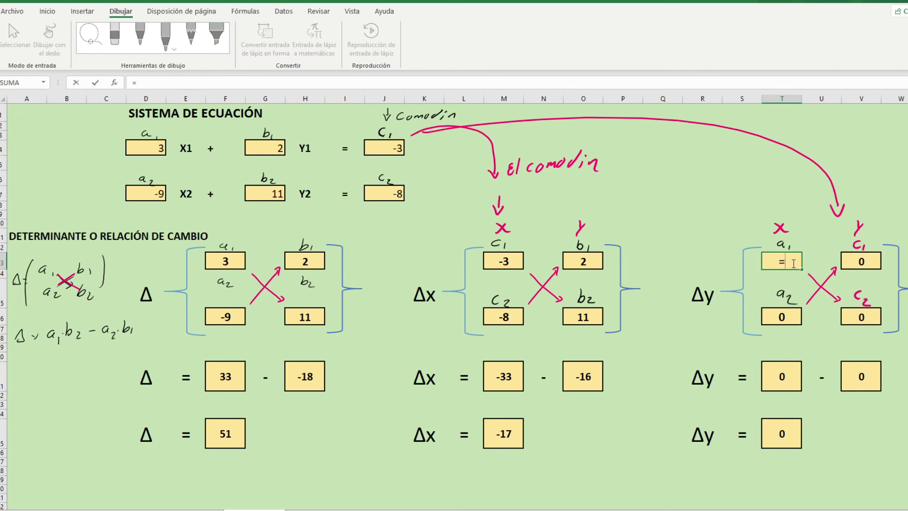
left_click(162, 148)
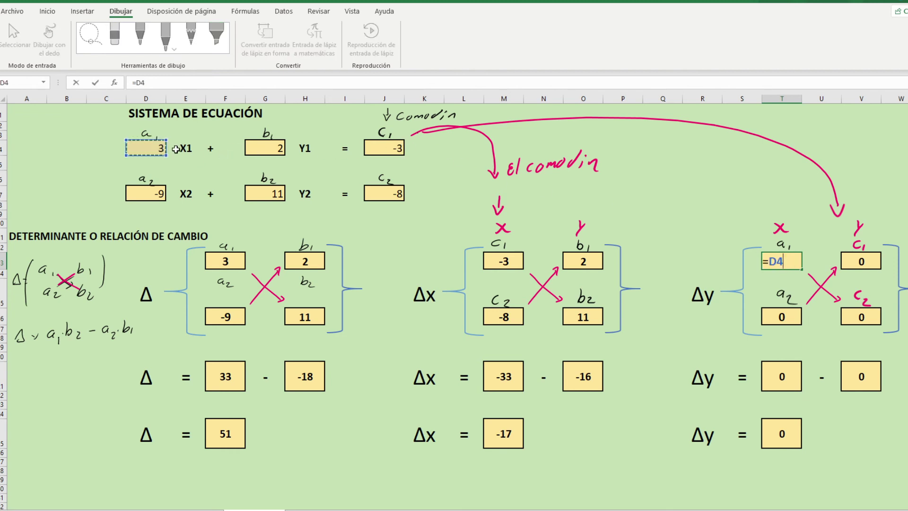
key("Return")
key("Down")
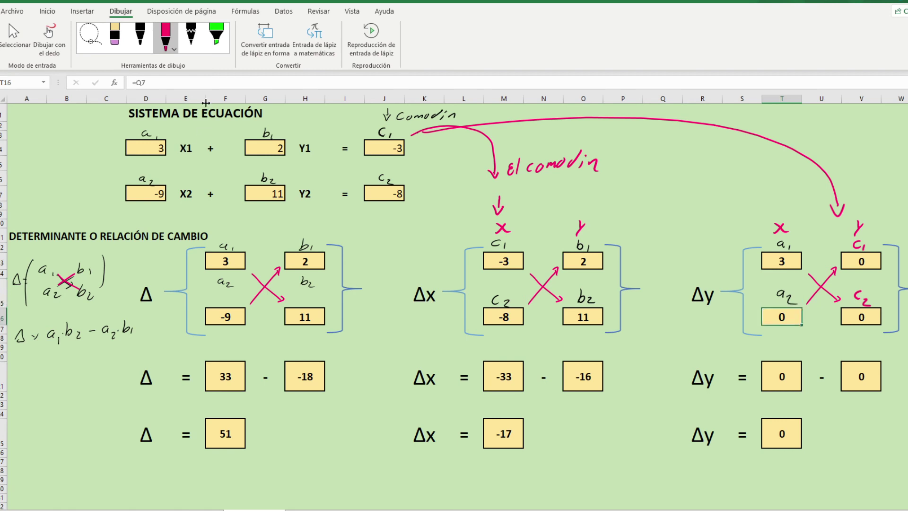
type("=")
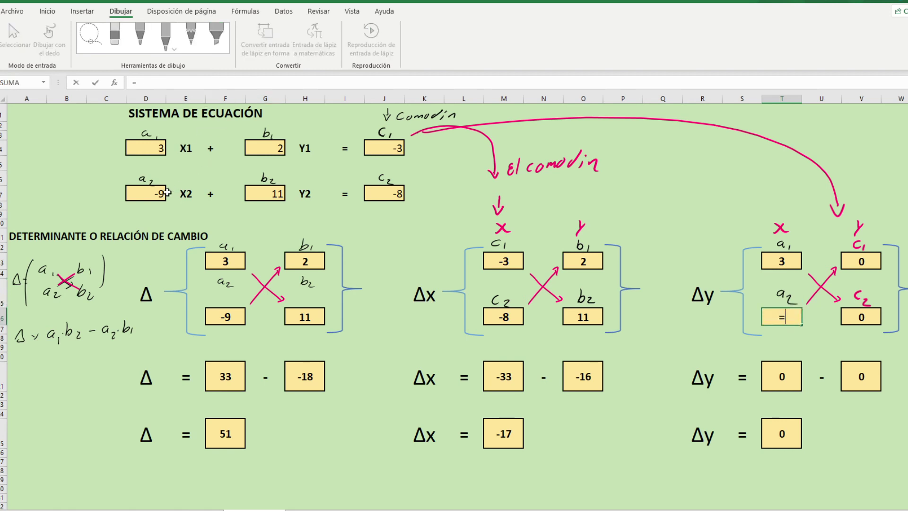
left_click(160, 194)
key("Return")
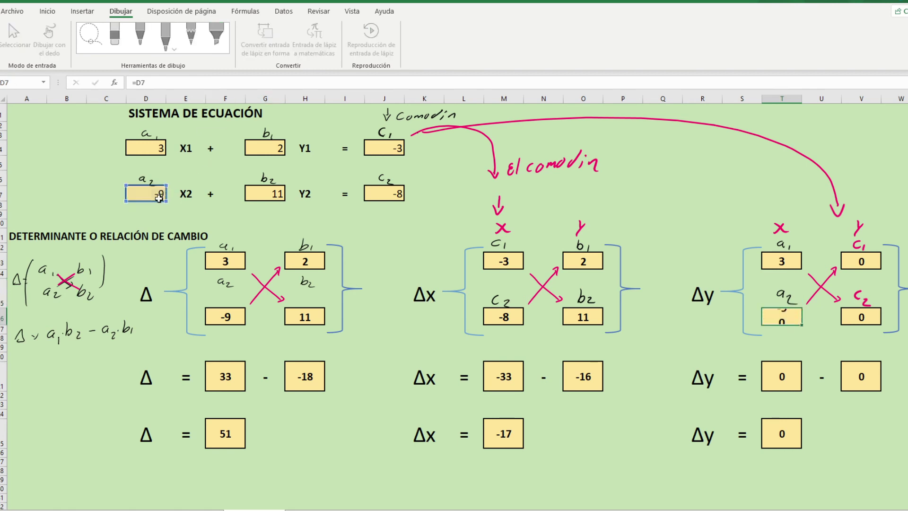
Link V13 to c1 (=J4) and V16 to c2 (=J7), showing -3 and -8.
left_click(876, 261)
type("=")
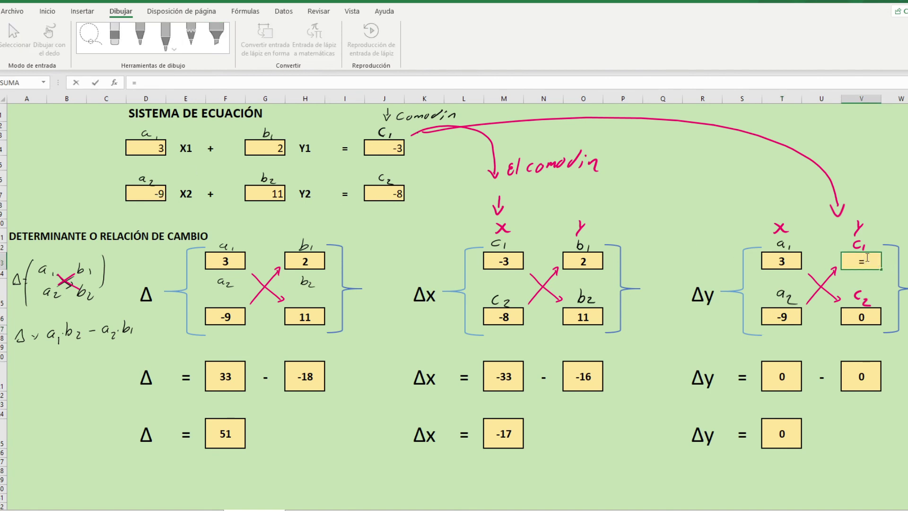
left_click(394, 147)
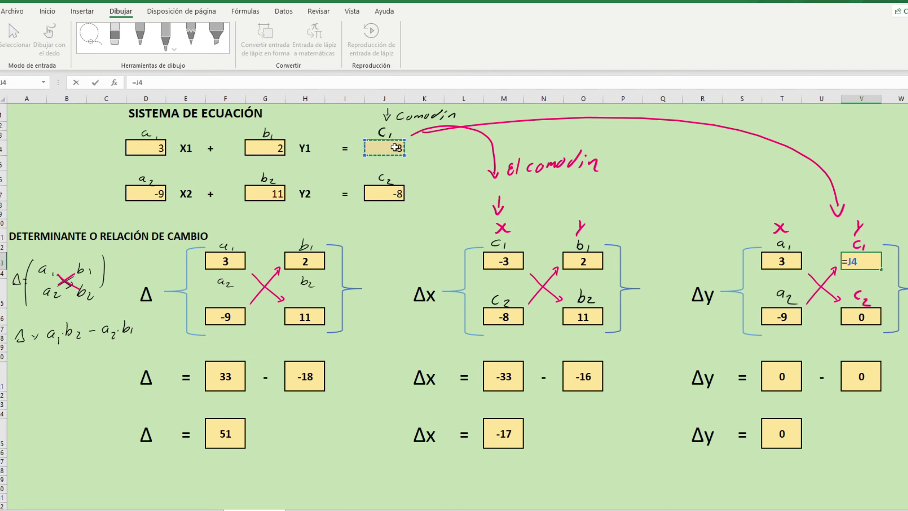
key("Return")
key("Down")
key("Down")
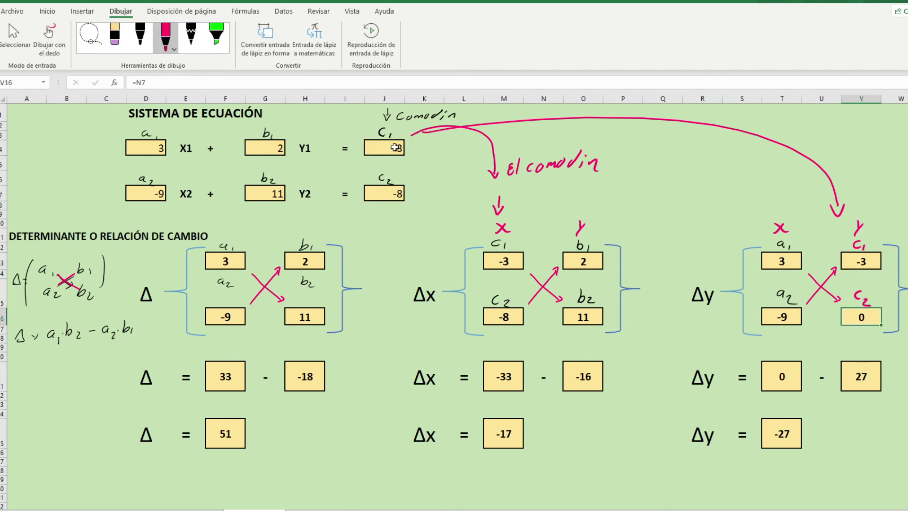
type("=")
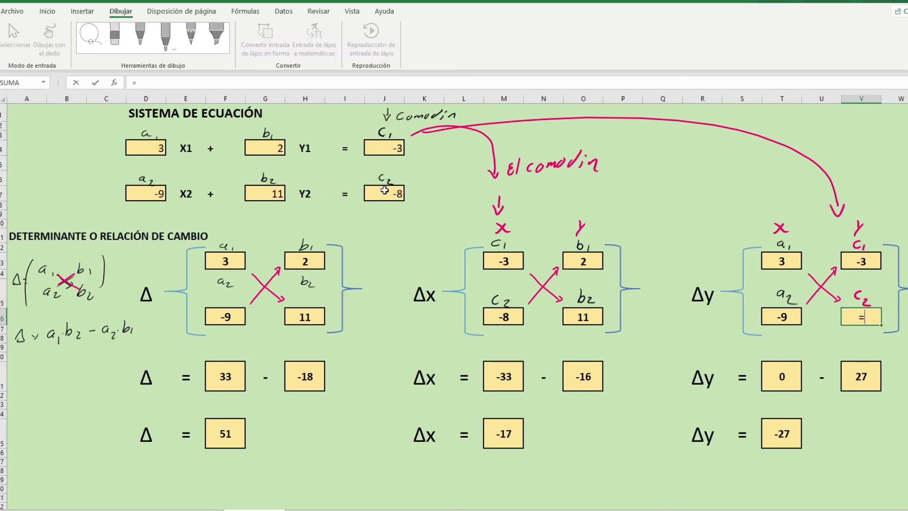
left_click(384, 190)
key("Return")
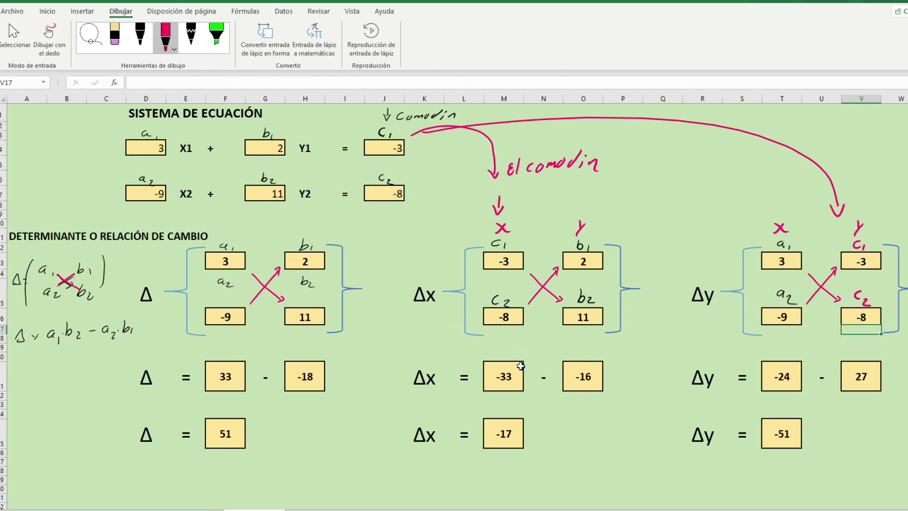
Check the formulas behind the products -24 and 27 and Δy = -51.
left_click(793, 380)
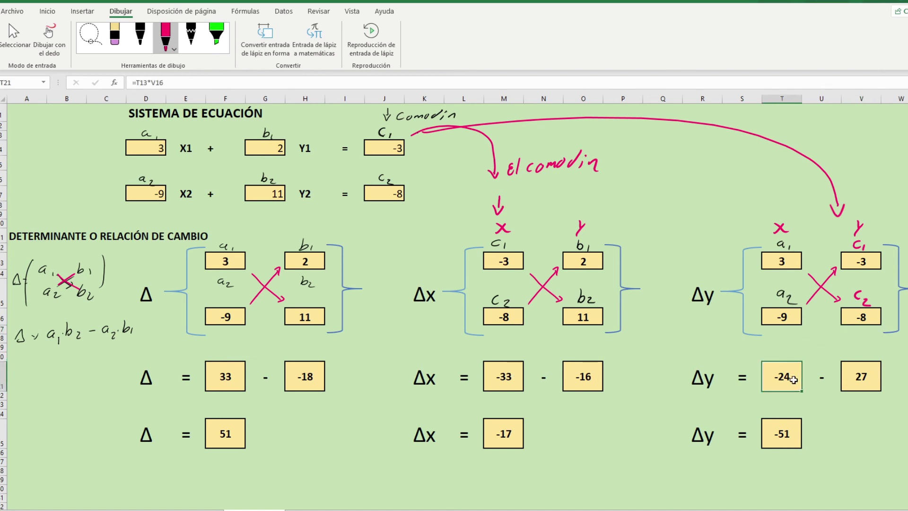
left_click(859, 379)
left_click(781, 440)
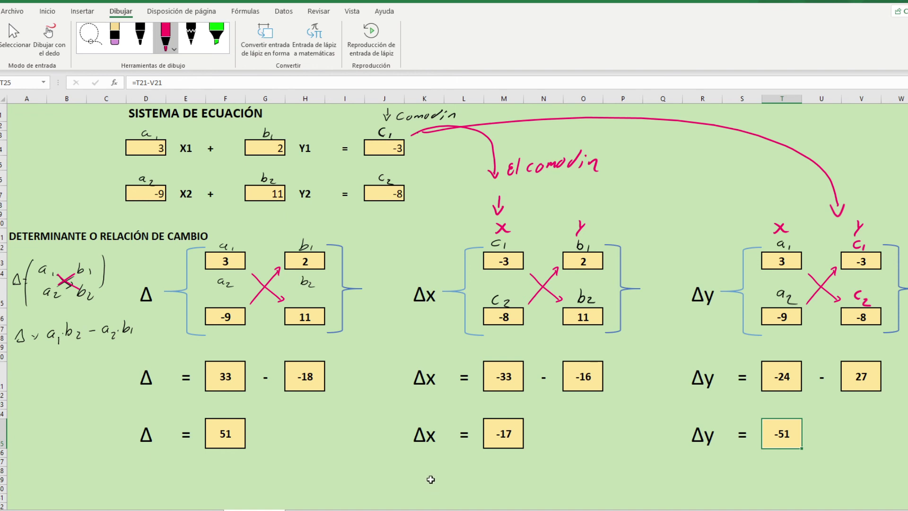
scroll(461, 460, "down", 1)
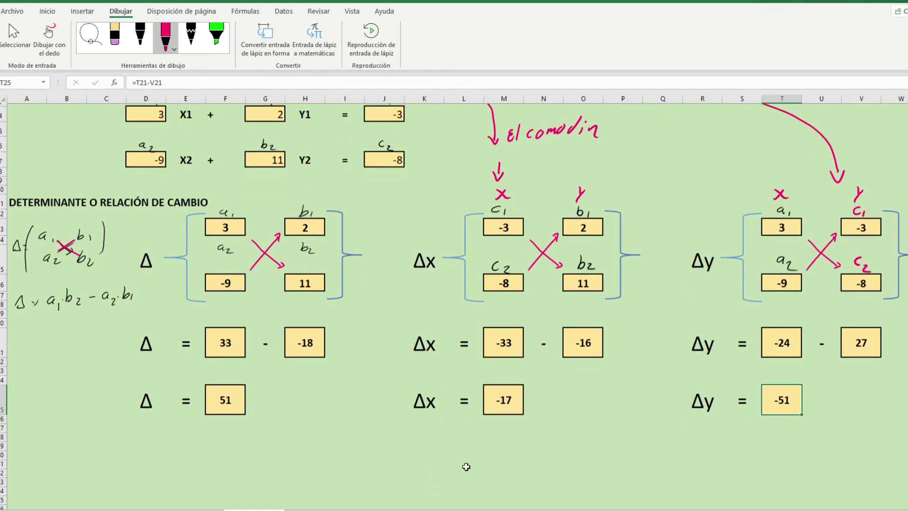
scroll(460, 455, "down", 1)
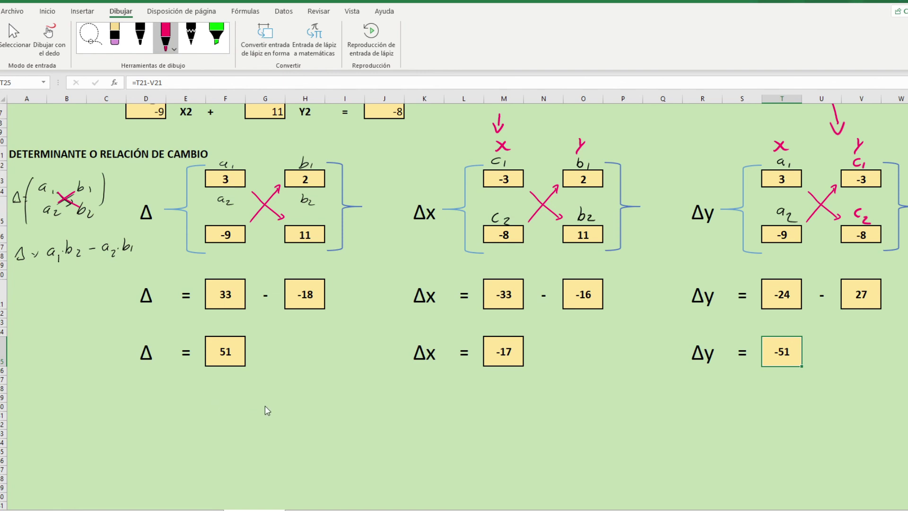
left_click_drag(224, 384, 230, 410)
mouse_move(218, 383)
left_mouse_down()
mouse_move(232, 380)
mouse_move(251, 410)
mouse_move(275, 391)
mouse_move(333, 409)
mouse_move(359, 400)
mouse_move(367, 437)
mouse_move(430, 431)
left_mouse_up()
mouse_move(432, 431)
left_mouse_down()
mouse_move(442, 437)
mouse_move(539, 424)
mouse_move(587, 431)
left_mouse_up()
mouse_move(585, 415)
left_mouse_down()
mouse_move(565, 431)
mouse_move(602, 419)
left_mouse_up()
mouse_move(592, 427)
left_mouse_down()
mouse_move(651, 428)
mouse_move(641, 425)
mouse_move(613, 462)
left_mouse_up()
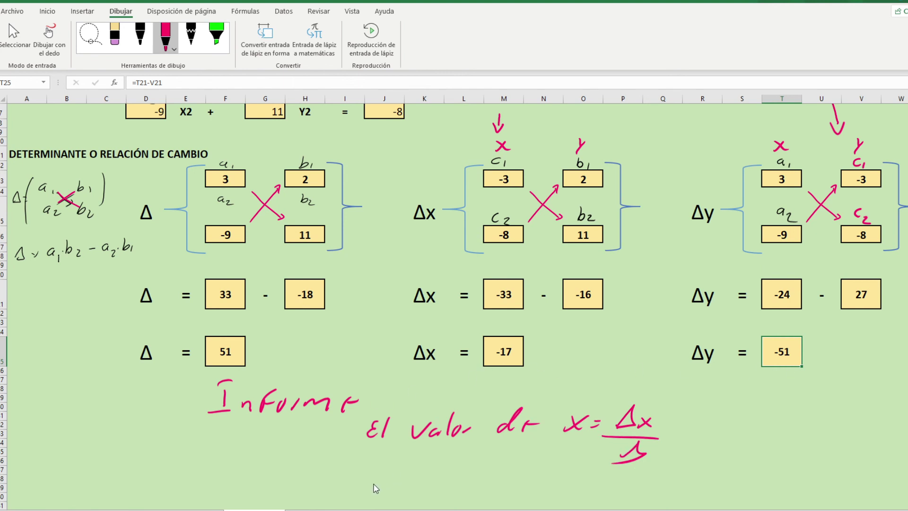
left_click_drag(384, 486, 383, 499)
mouse_move(399, 483)
left_mouse_down()
mouse_move(395, 499)
mouse_move(450, 483)
mouse_move(465, 496)
left_mouse_up()
mouse_move(477, 475)
left_mouse_down()
mouse_move(472, 508)
mouse_move(494, 488)
mouse_move(507, 496)
mouse_move(513, 484)
mouse_move(556, 494)
left_mouse_up()
mouse_move(560, 490)
left_mouse_down()
mouse_move(578, 483)
mouse_move(592, 496)
mouse_move(624, 481)
mouse_move(696, 483)
left_mouse_up()
mouse_move(676, 488)
left_mouse_down()
mouse_move(665, 497)
mouse_move(686, 496)
left_mouse_up()
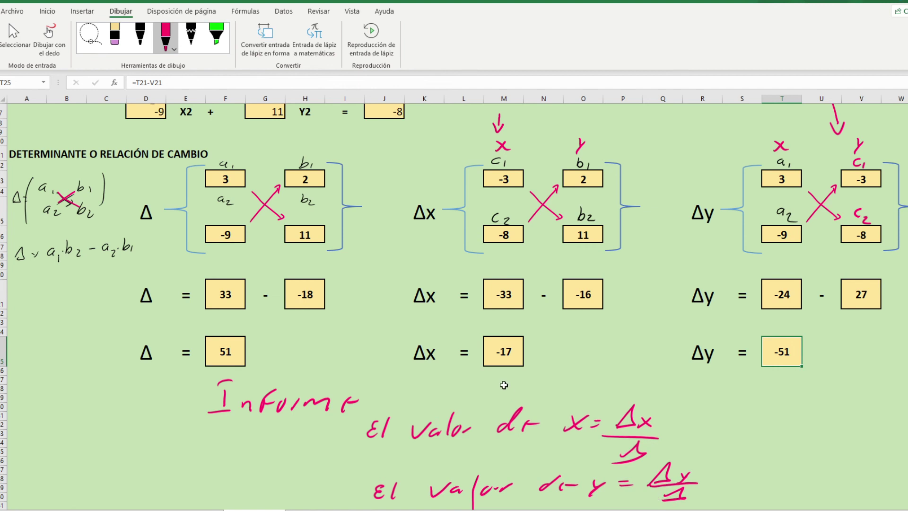
scroll(486, 375, "down", 2)
scroll(487, 375, "down", 1)
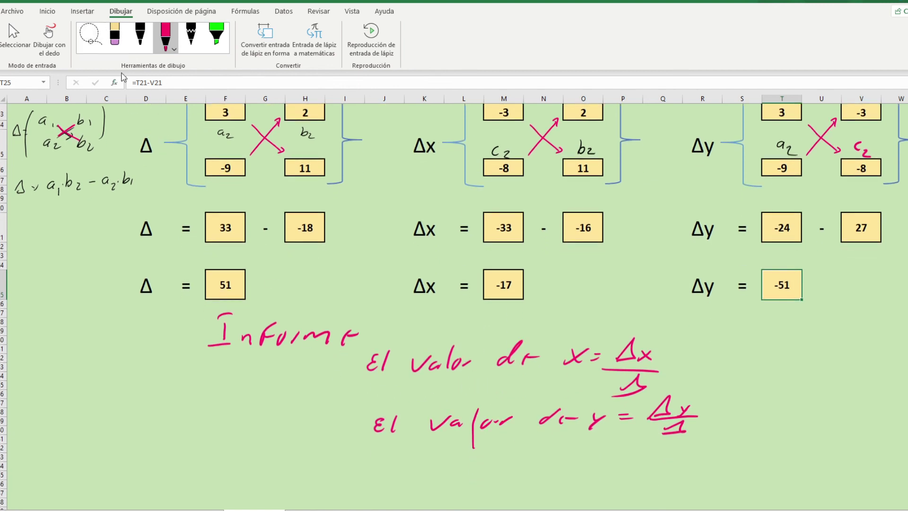
left_click(116, 38)
mouse_move(222, 331)
left_mouse_down()
mouse_move(360, 336)
mouse_move(648, 378)
mouse_move(672, 416)
mouse_move(507, 413)
mouse_move(572, 417)
left_mouse_up()
mouse_move(572, 417)
left_mouse_down()
mouse_move(468, 423)
mouse_move(372, 413)
left_mouse_up()
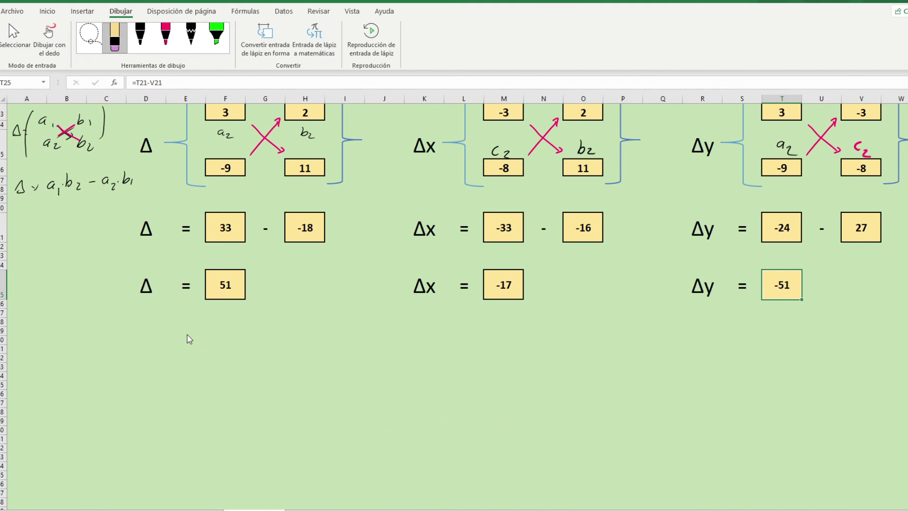
Handwrite the note "El valor de 'x'" in pink below the results.
left_click(165, 42)
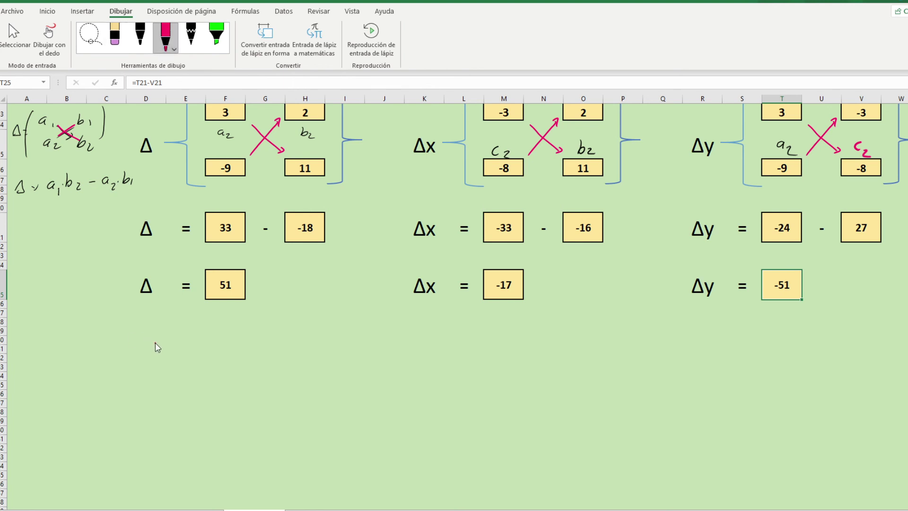
left_click_drag(161, 344, 160, 359)
left_click_drag(192, 351, 193, 357)
left_click_drag(226, 336, 231, 362)
mouse_move(241, 350)
left_mouse_down()
mouse_move(291, 362)
mouse_move(316, 349)
mouse_move(361, 351)
left_mouse_up()
mouse_move(358, 347)
left_mouse_down()
mouse_move(344, 359)
mouse_move(370, 345)
left_mouse_up()
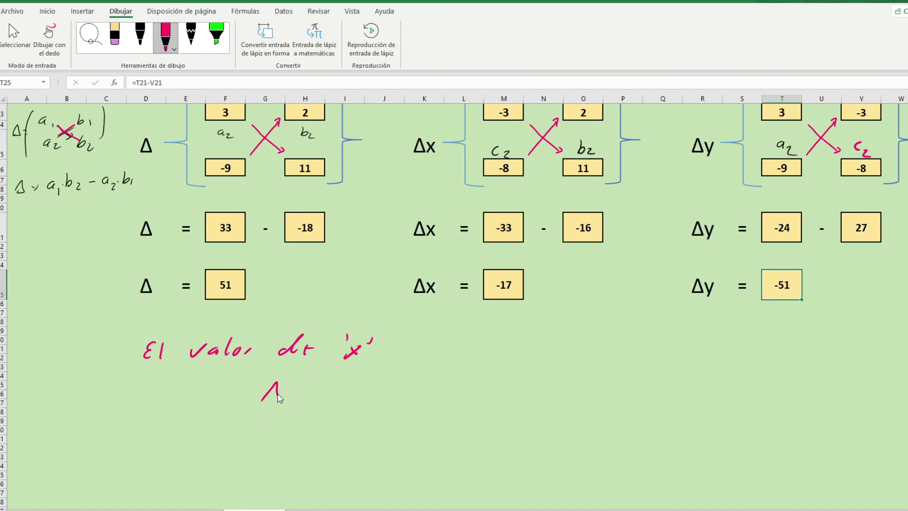
Handwrite the formula x = Δx/Δ under the note.
left_click_drag(277, 395, 259, 400)
left_click_drag(210, 385, 195, 400)
left_click_drag(195, 385, 218, 400)
mouse_move(262, 427)
left_mouse_down()
mouse_move(284, 427)
mouse_move(275, 416)
left_mouse_up()
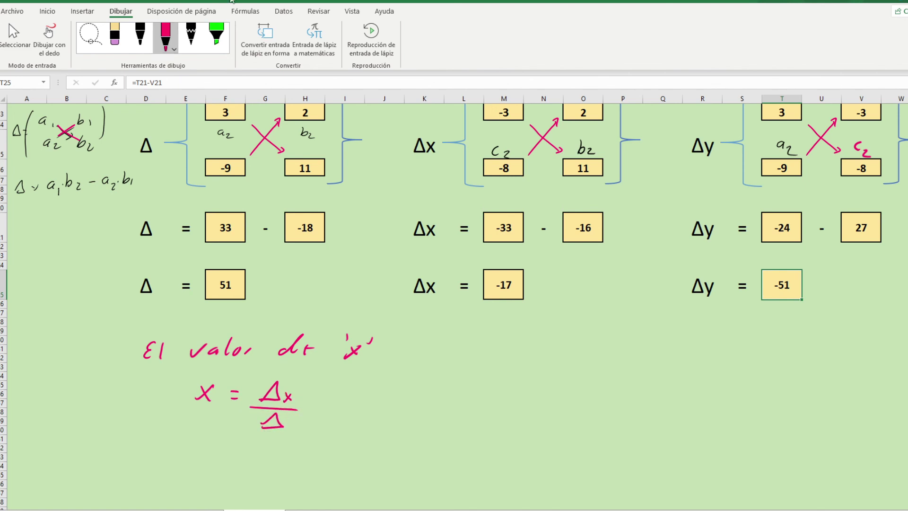
left_click(390, 402)
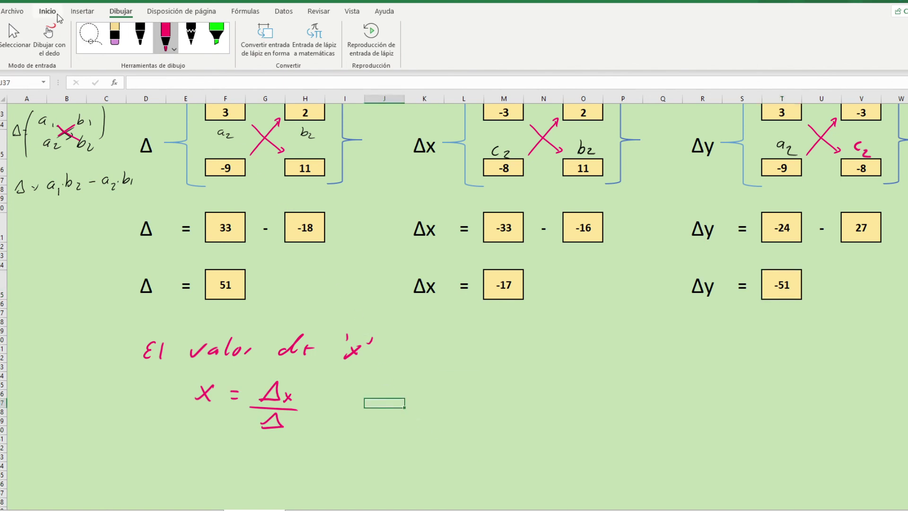
Enter a bold, size-20 x label in J37.
left_click(54, 14)
left_click(92, 48)
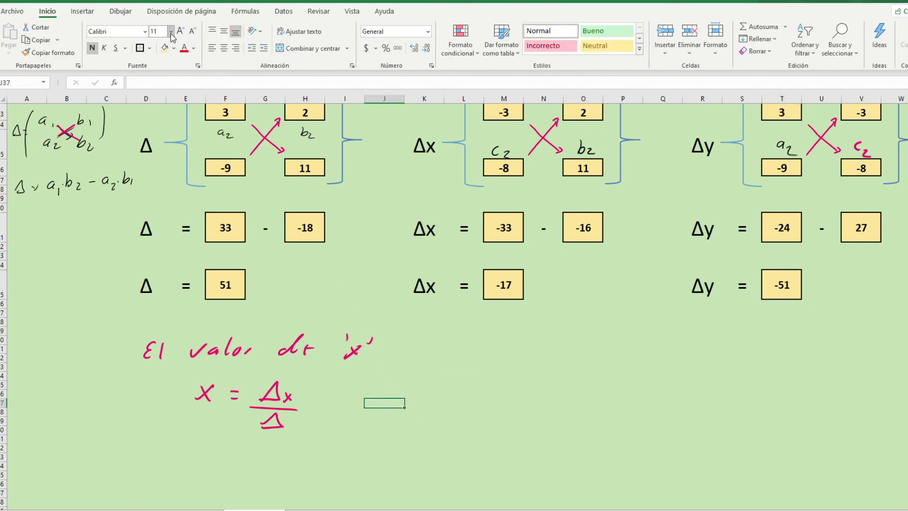
left_click(155, 31)
type("20")
key("Return")
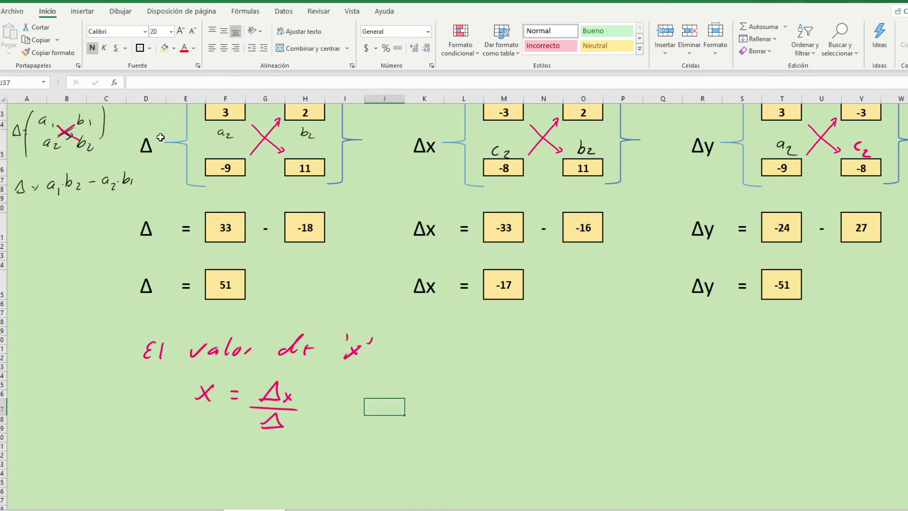
type("x")
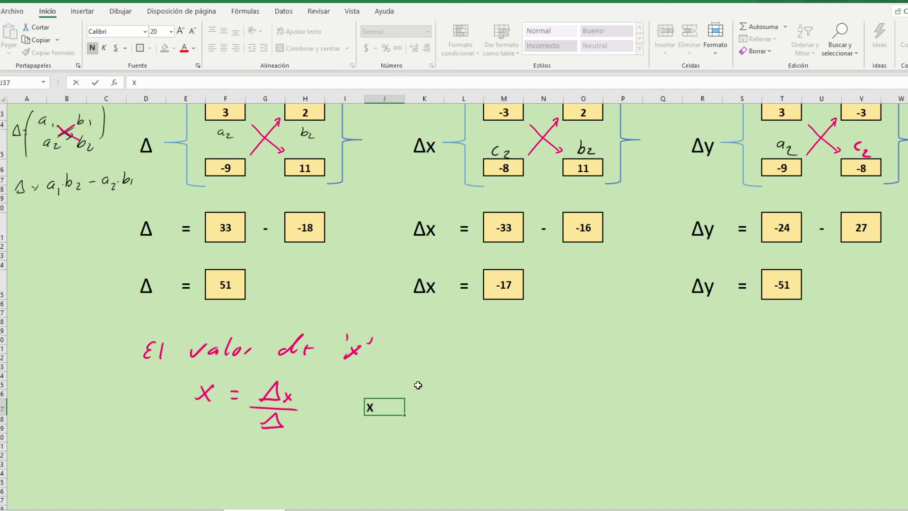
left_click(417, 402)
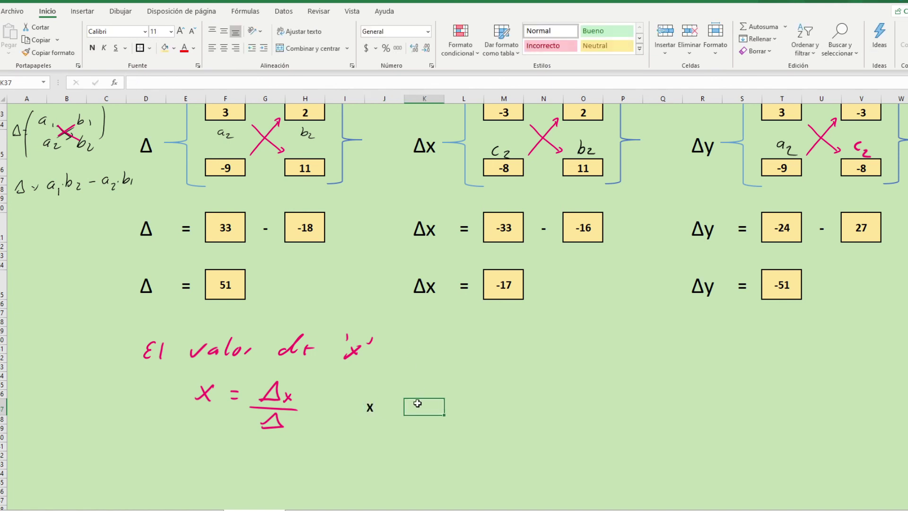
Add an = sign in K37 and make the J37:K37 labels bold at size 20.
type("=")
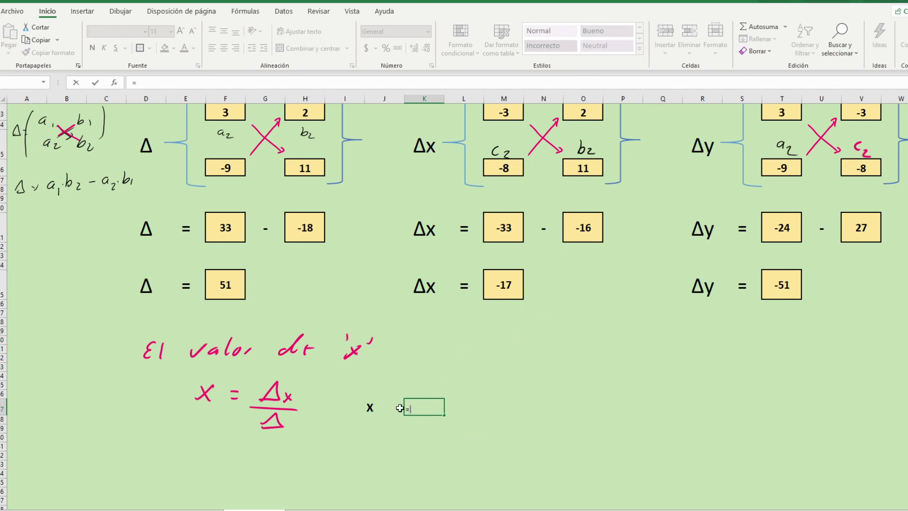
key("Escape")
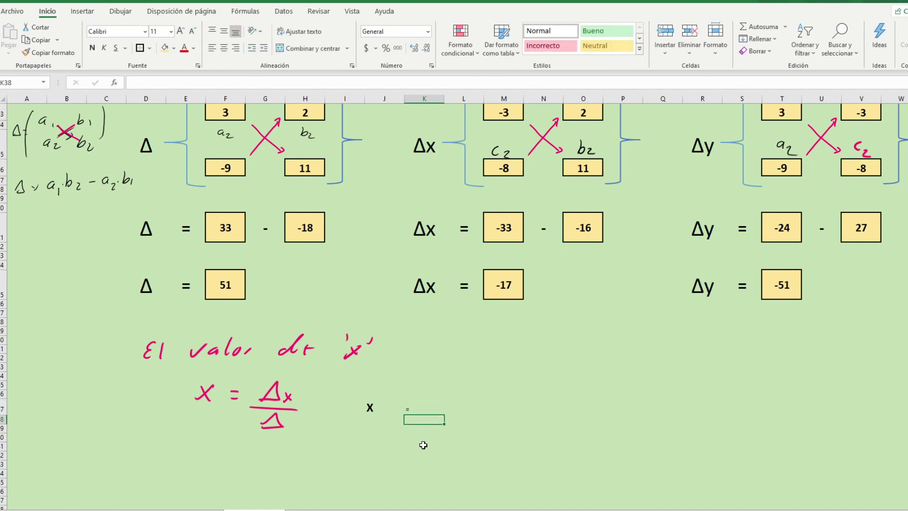
left_click_drag(376, 409, 426, 409)
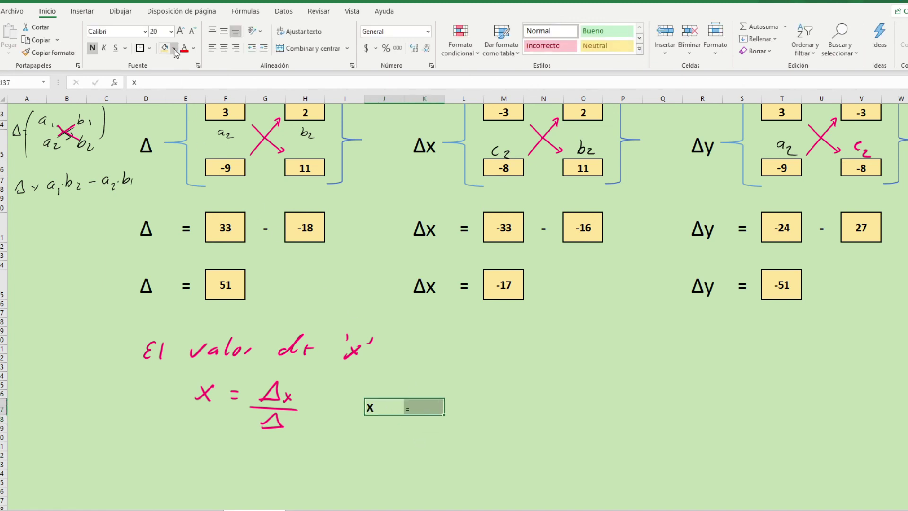
left_click(156, 31)
key("Return")
left_click(92, 48)
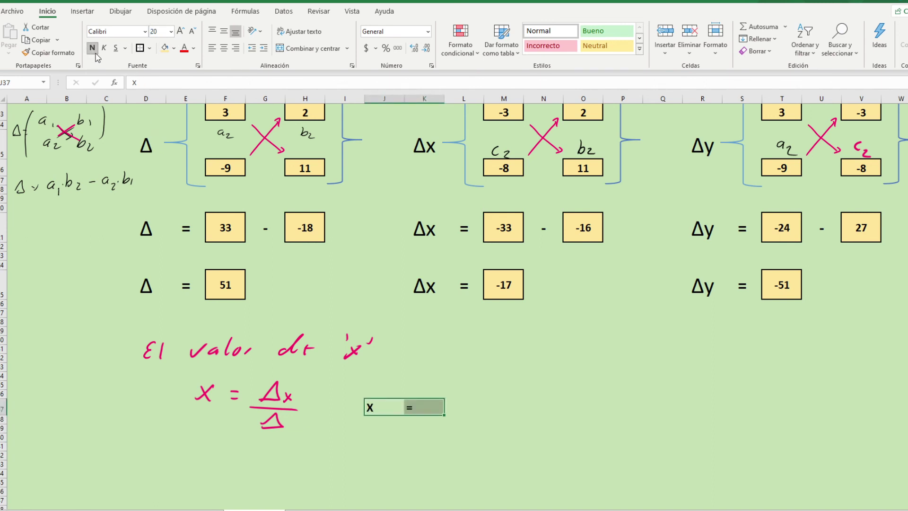
Fill result cell L37 yellow with font size 20.
left_click(472, 405)
left_click(164, 49)
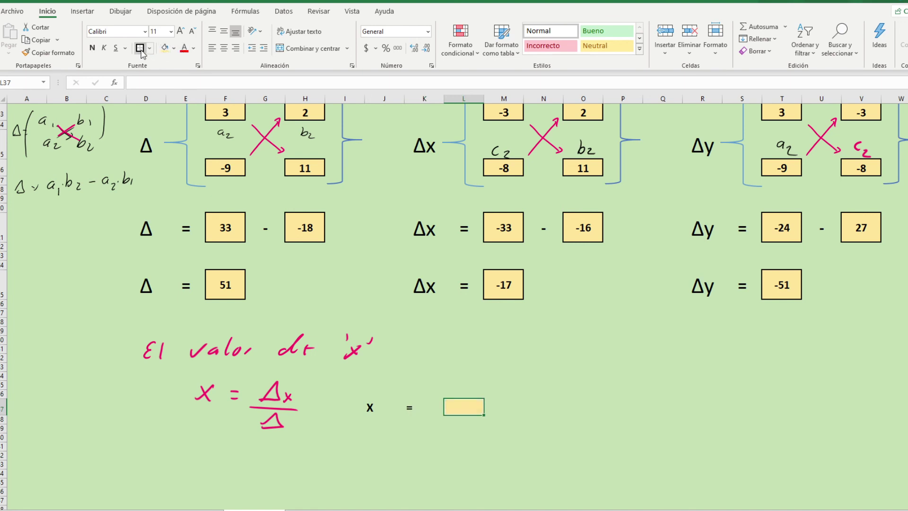
left_click(158, 31)
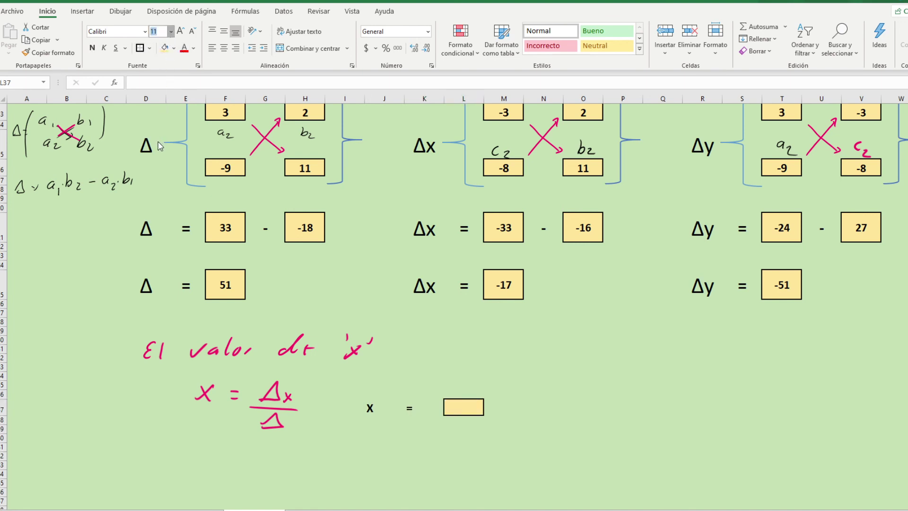
type("20")
key("Return")
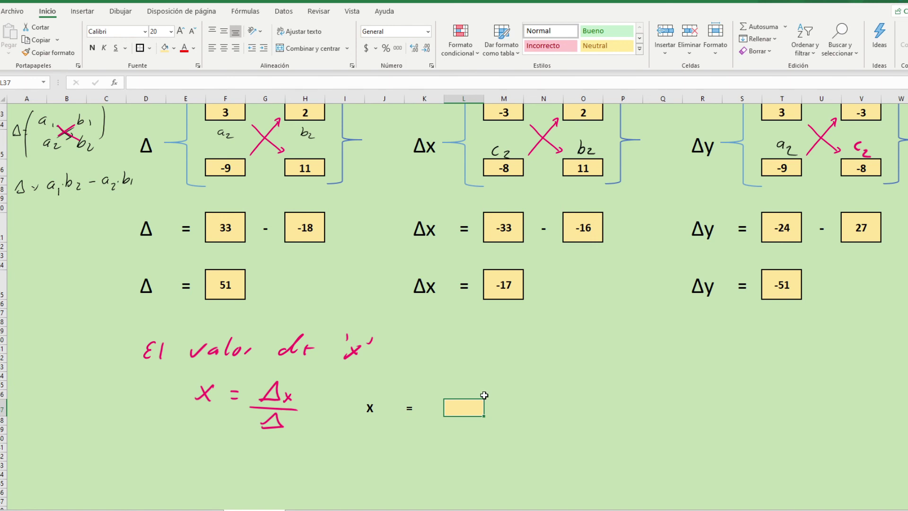
Enter =M25/F25 in L37 so x shows -0.333.
type("=")
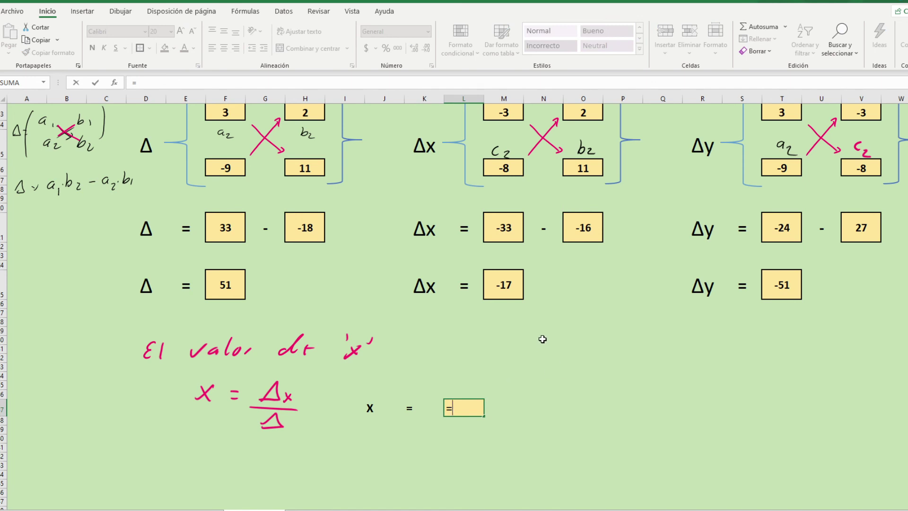
left_click(507, 290)
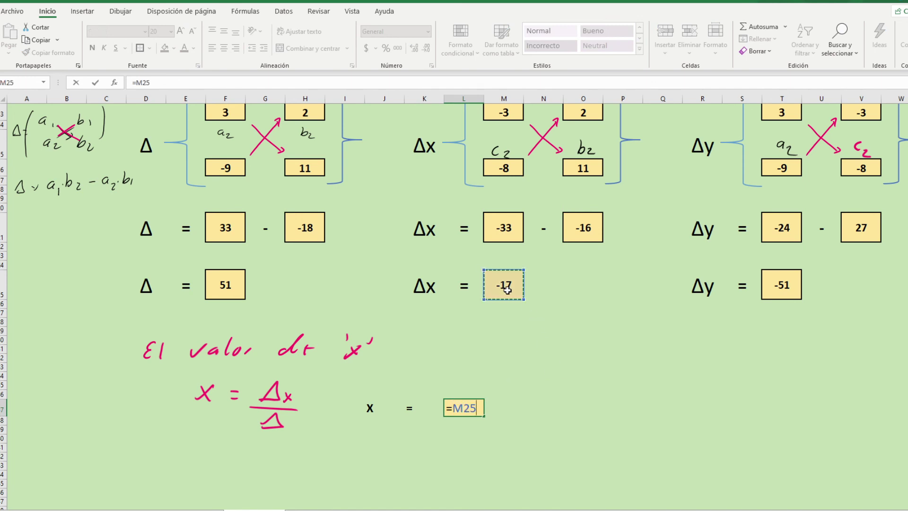
type("/")
left_click(216, 292)
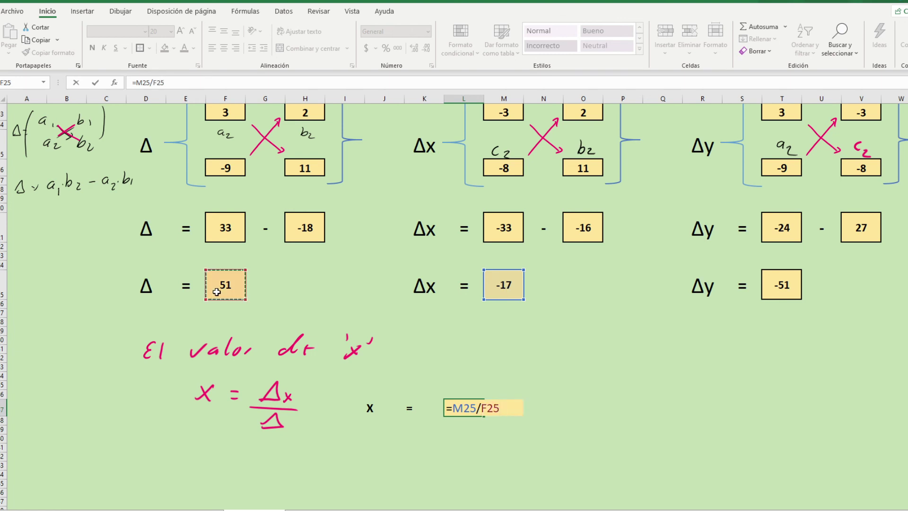
key("Return")
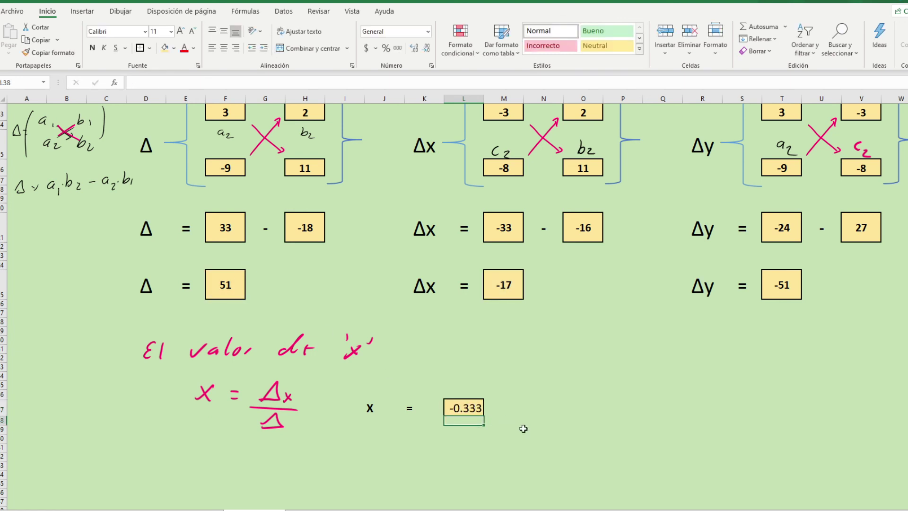
Merge L37:M37 and apply Number format so x reads -0.33333.
left_click_drag(470, 406, 492, 408)
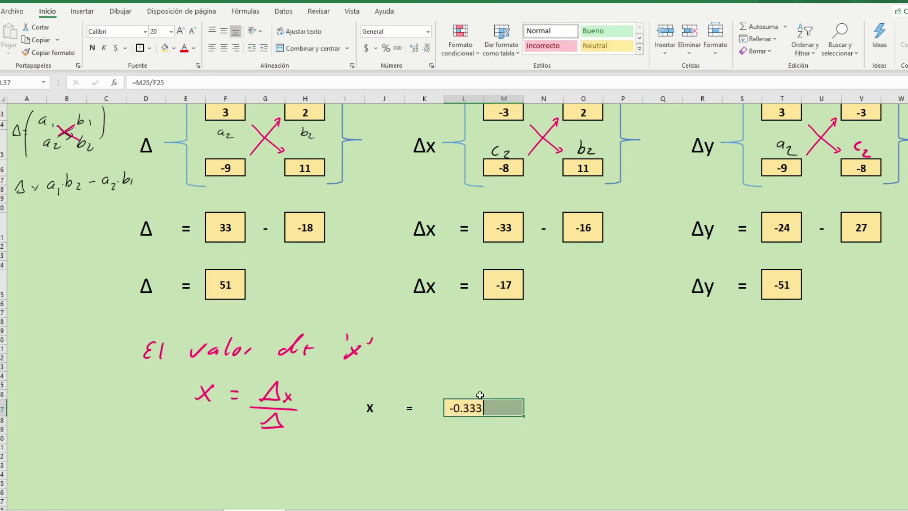
left_click(310, 48)
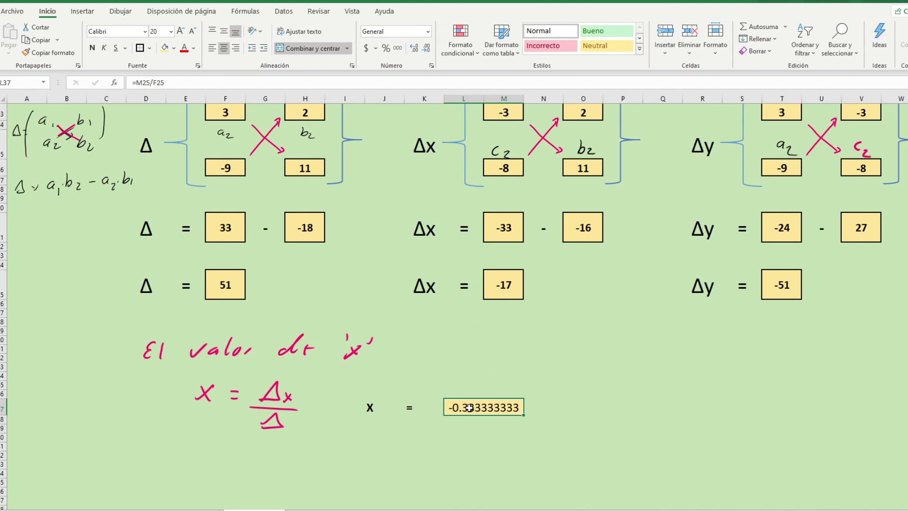
left_click(425, 50)
left_click(424, 51)
left_click(423, 51)
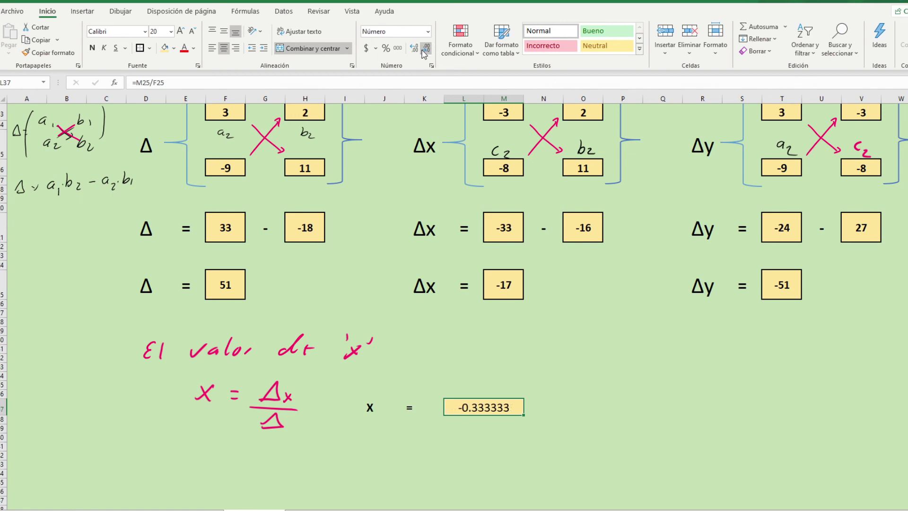
left_click(423, 51)
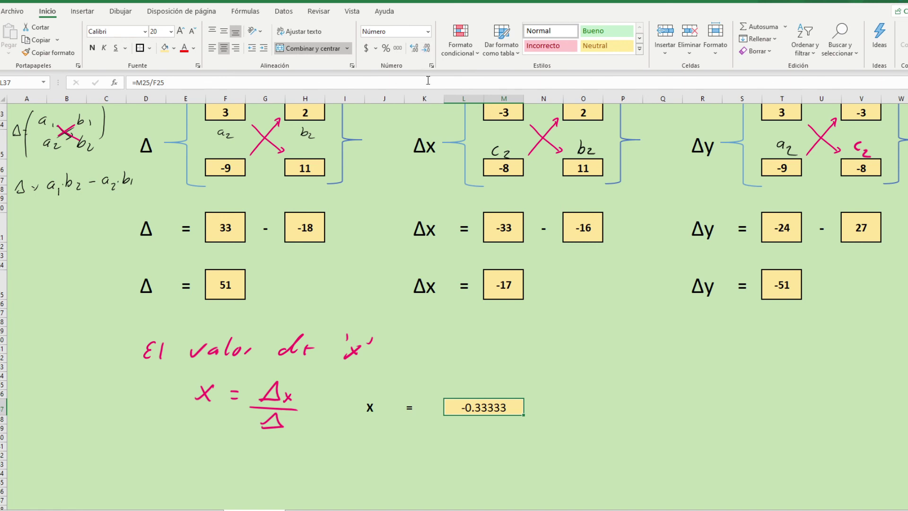
Outline the merged x result cell with a border.
left_click(480, 420)
left_click(449, 404)
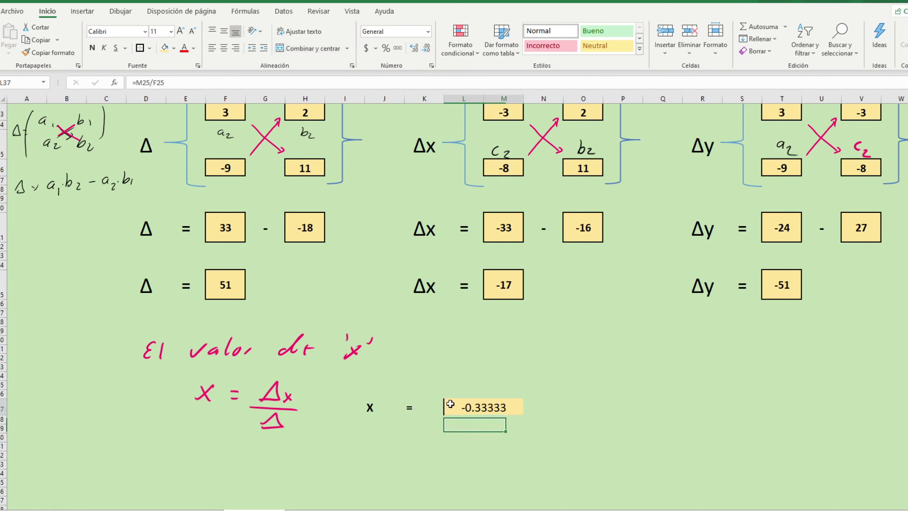
left_click(142, 51)
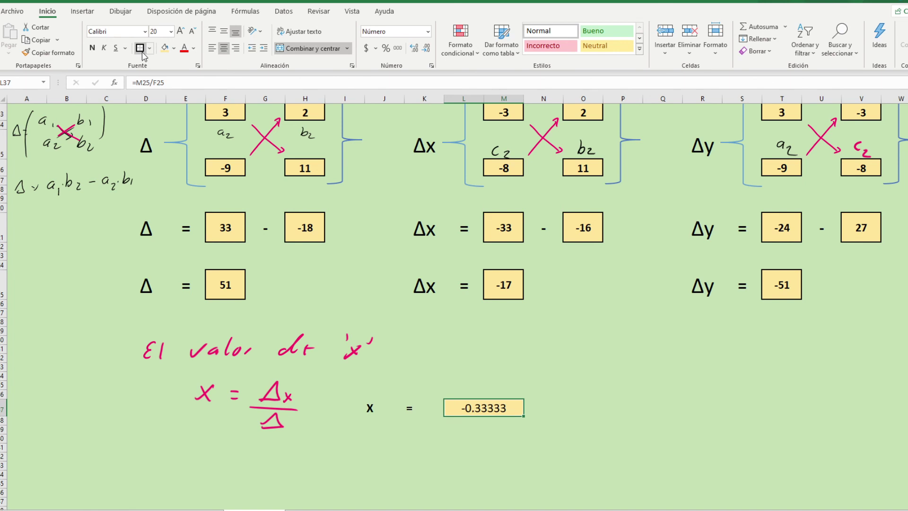
left_click_drag(373, 412, 473, 407)
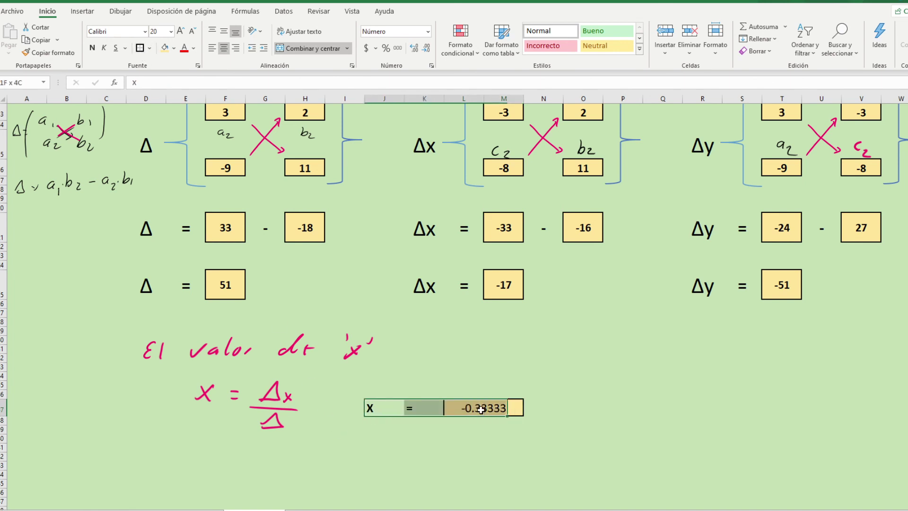
Paste a copy of the X row into row 41 and relabel J41 as Y.
left_click(40, 40)
left_click(374, 442)
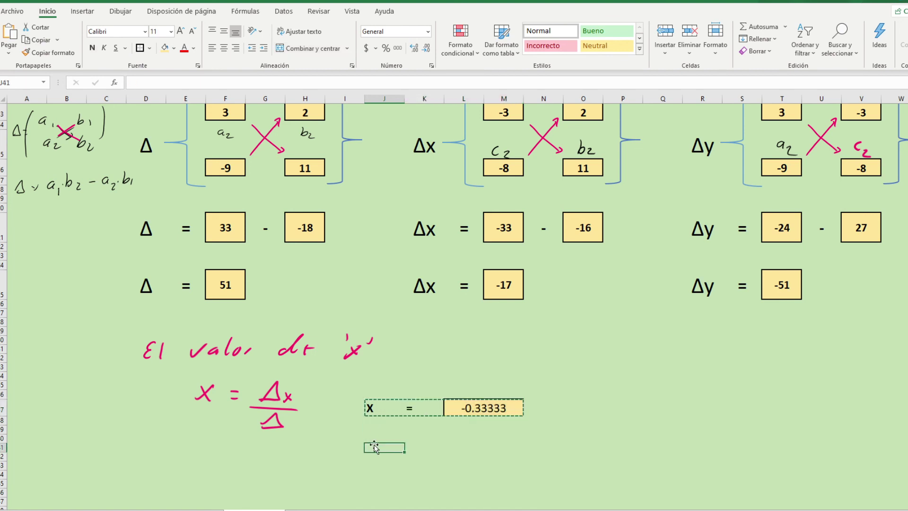
left_click(9, 35)
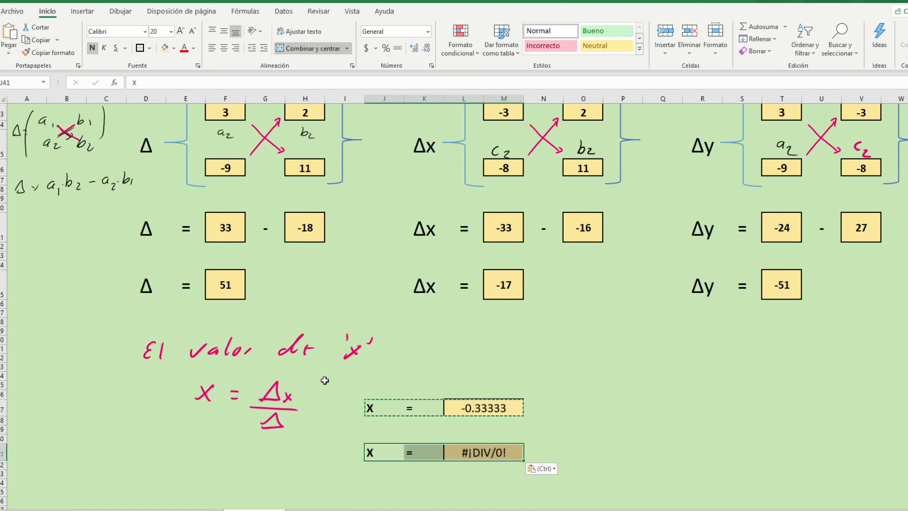
left_click(473, 453)
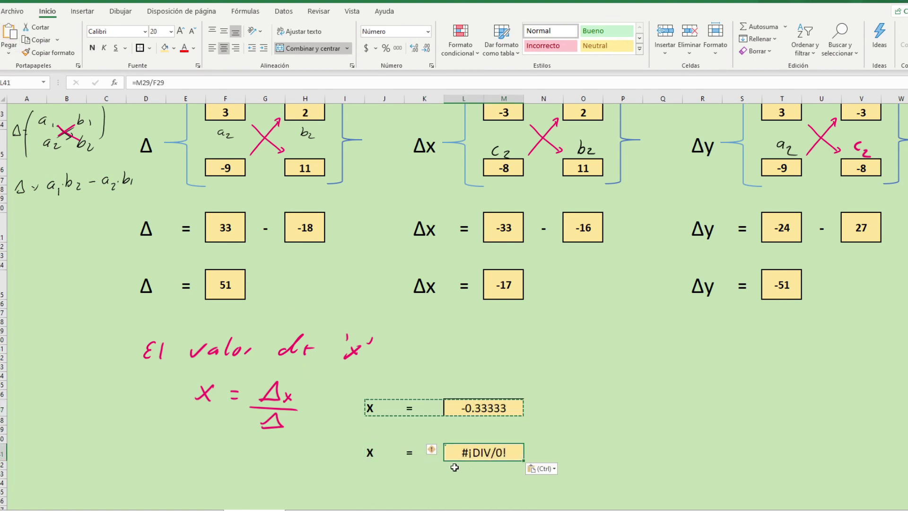
left_click(375, 452)
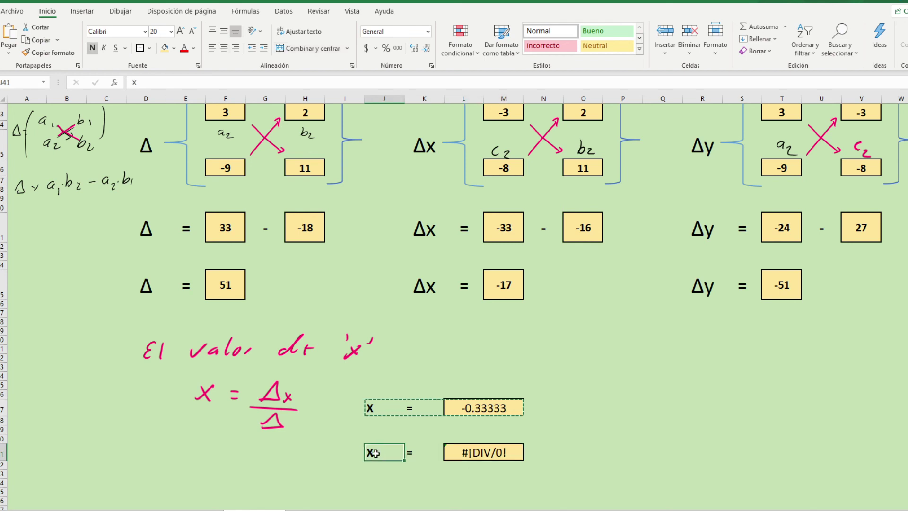
type("Y")
left_click(478, 449)
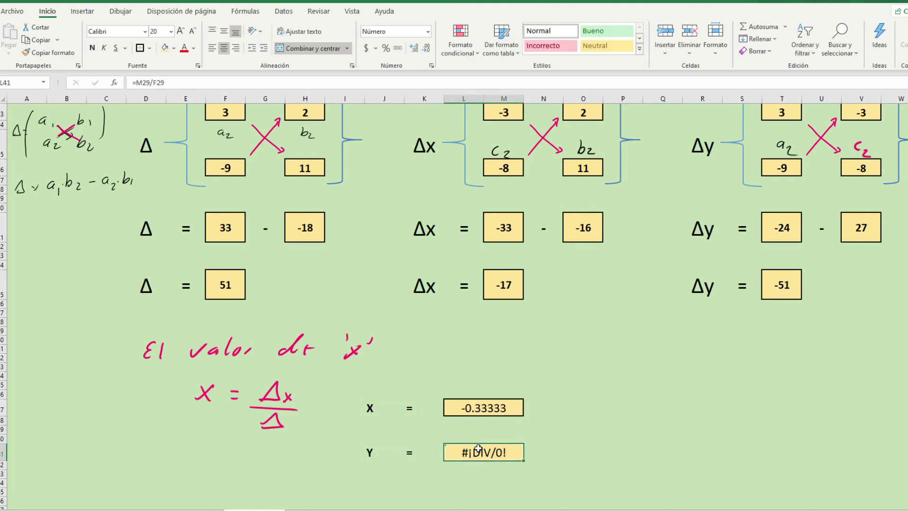
Enter =T25/F25 in L41 so y shows -1.00000.
type("=")
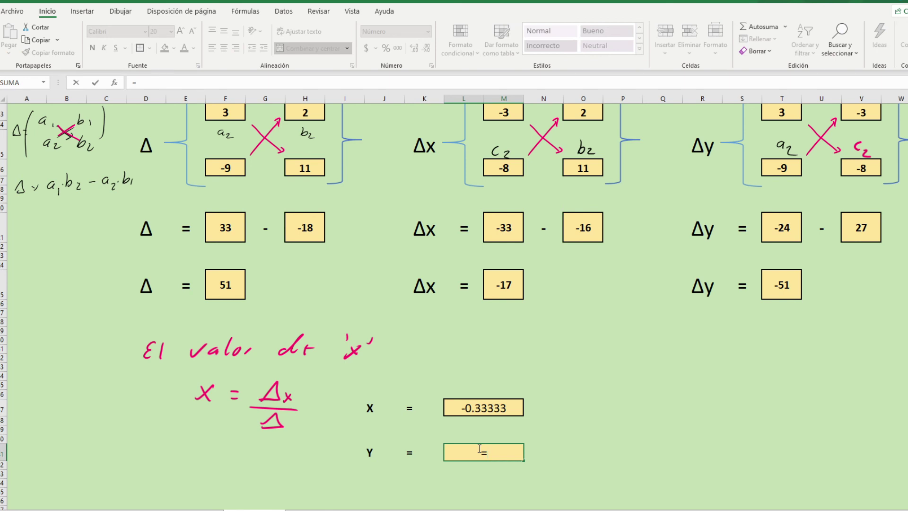
left_click(784, 287)
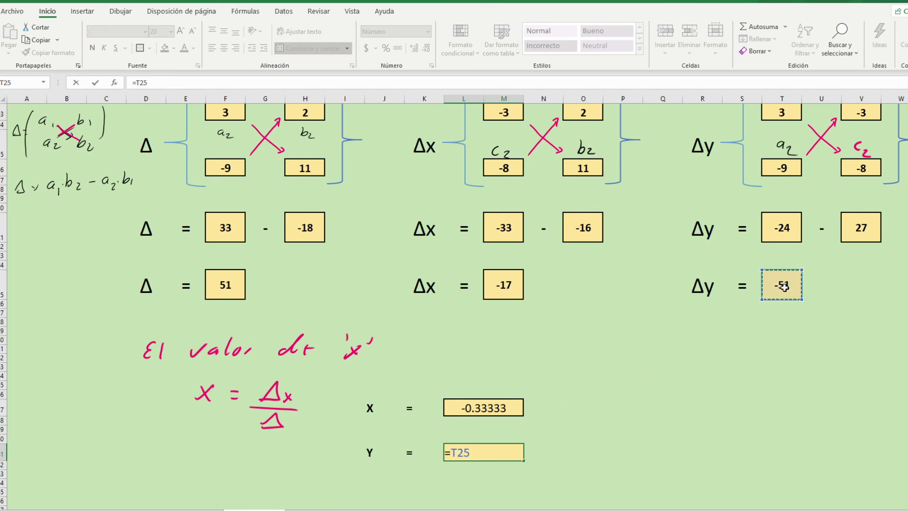
type("/")
left_click(226, 278)
key("Return")
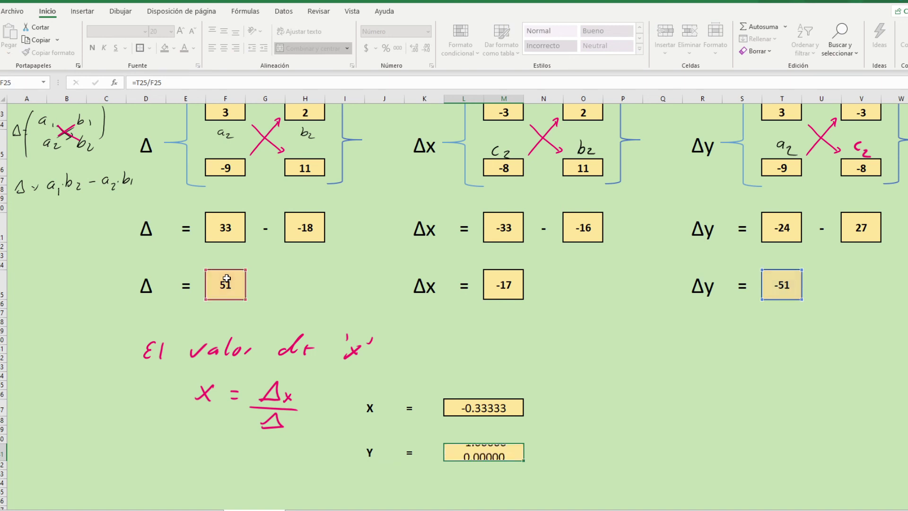
left_click(539, 452)
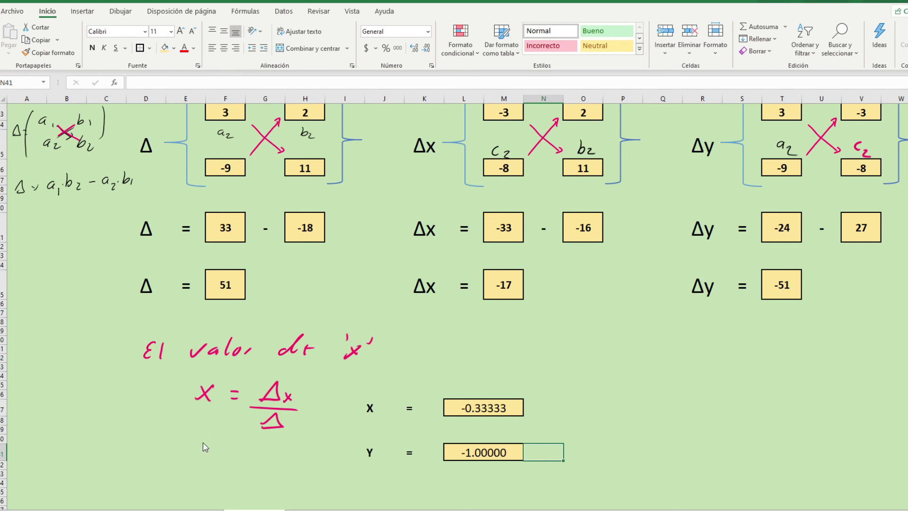
Handwrite y = Δy/Δ under the x formula, with an arrow to the Y row.
mouse_move(203, 440)
left_mouse_down()
mouse_move(207, 467)
mouse_move(237, 447)
left_mouse_up()
mouse_move(229, 453)
left_mouse_down()
mouse_move(302, 451)
mouse_move(286, 459)
left_mouse_up()
mouse_move(251, 465)
left_mouse_down()
mouse_move(305, 467)
mouse_move(270, 483)
mouse_move(298, 484)
mouse_move(355, 456)
left_mouse_up()
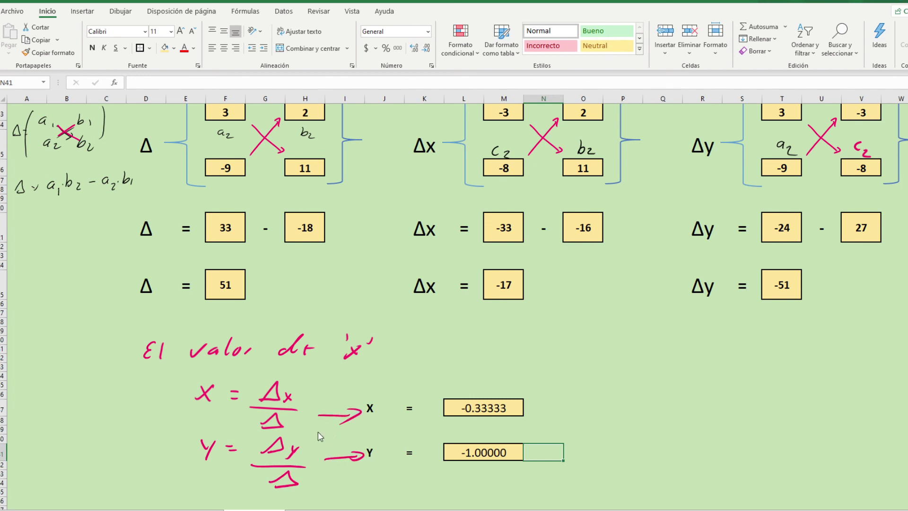
left_click(708, 397)
left_click(654, 348)
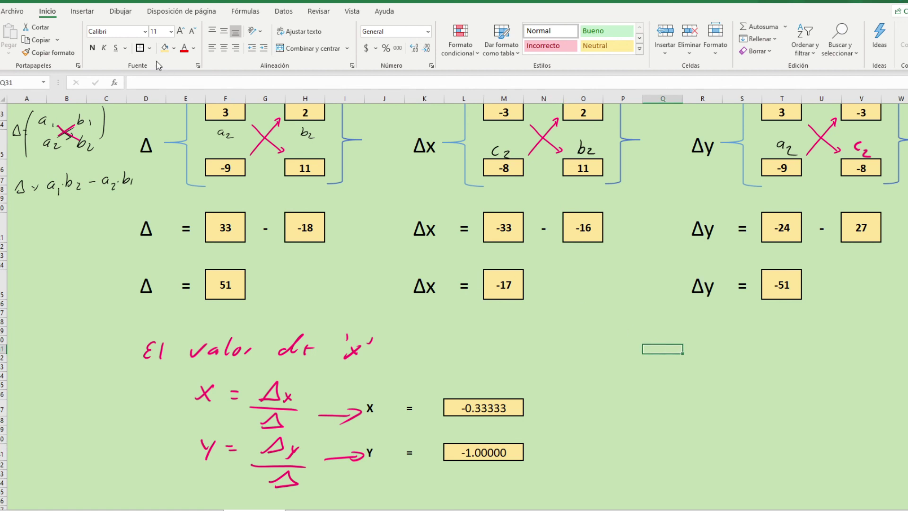
Add a bold INFORME heading at font size 18.
left_click(92, 47)
left_click(158, 32)
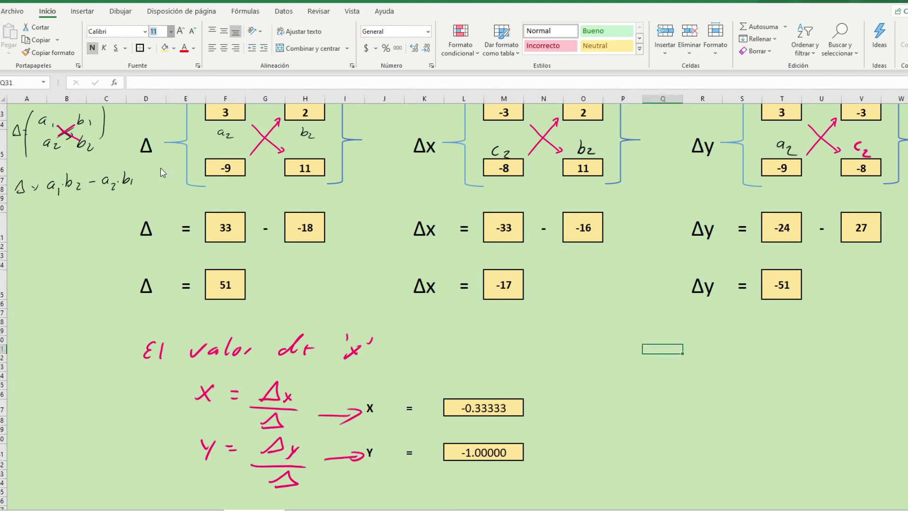
type("24")
key("Return")
left_click(157, 31)
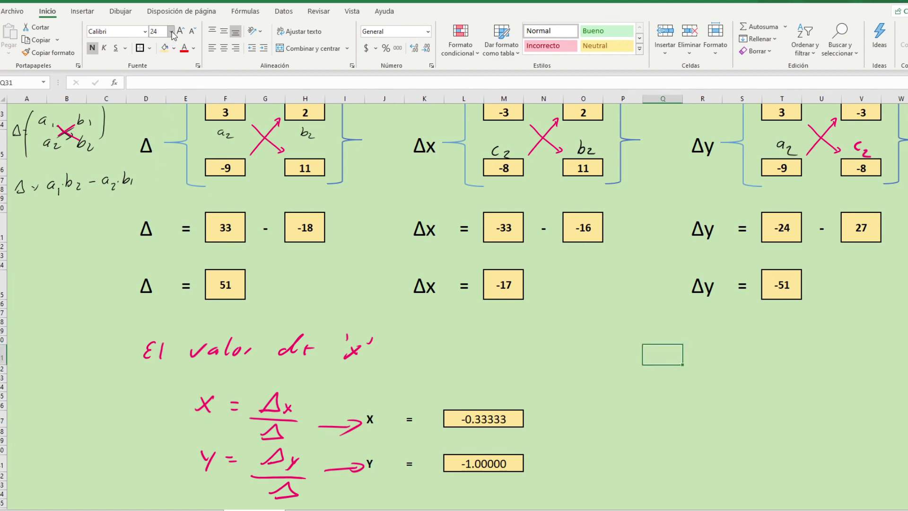
type("18")
key("Return")
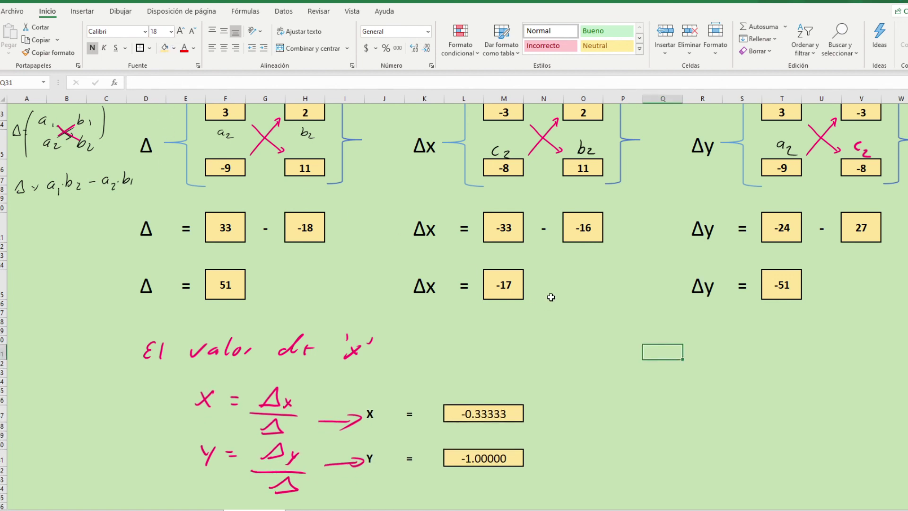
type("IN")
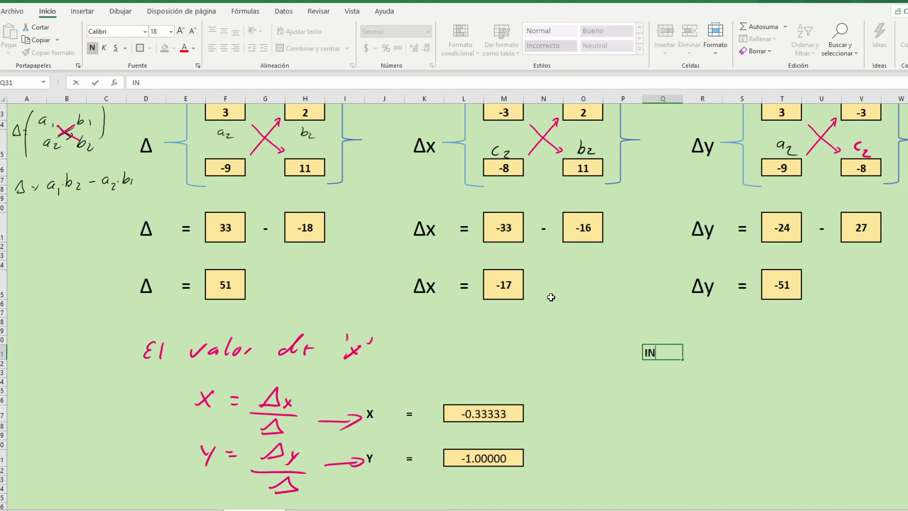
type("FORME")
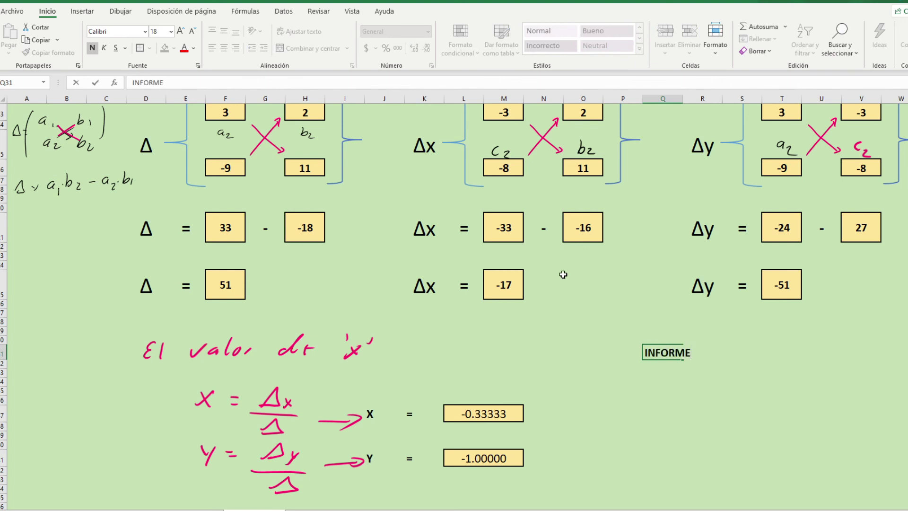
left_click(672, 372)
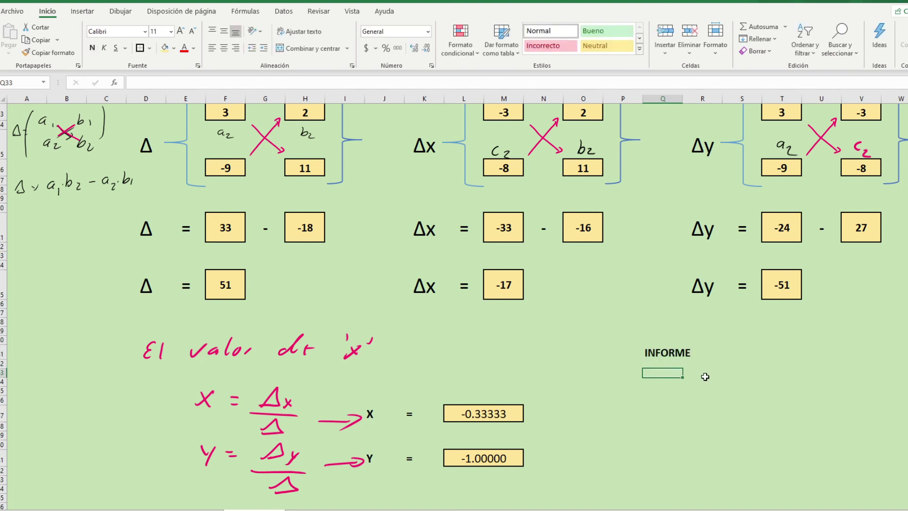
Type "El valor de x =" in R33 and paste a copy into R37.
left_click(721, 372)
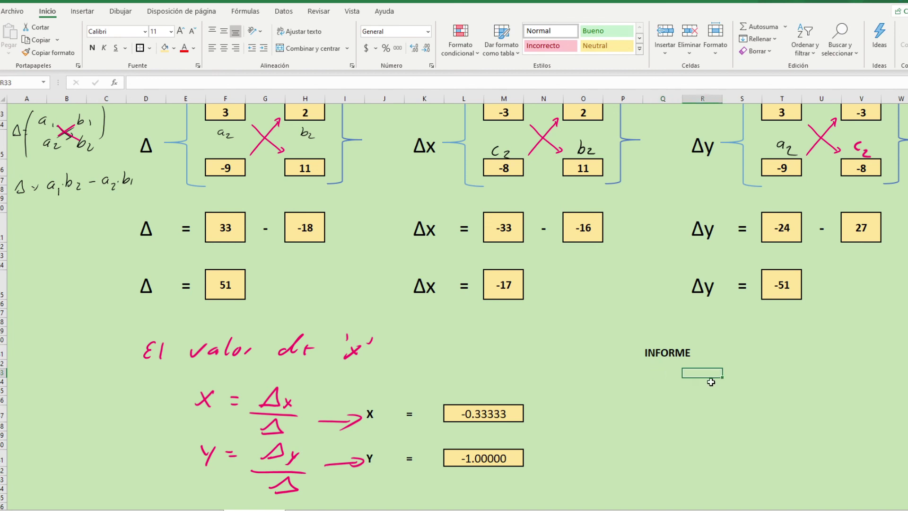
type("eL")
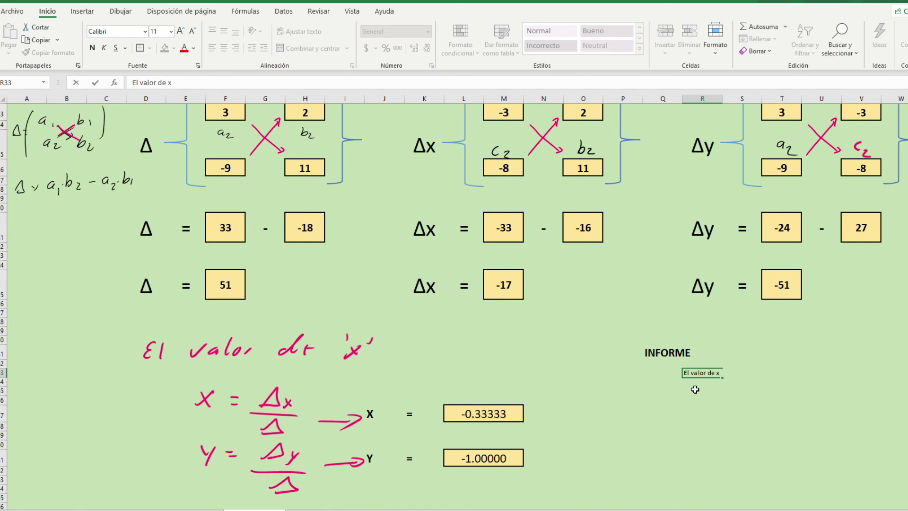
type("=")
left_click(757, 412)
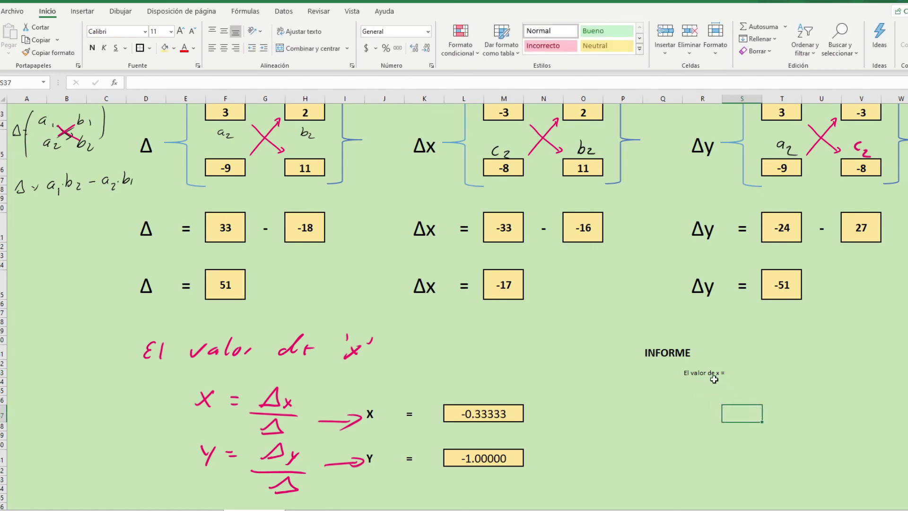
left_click(704, 376)
left_click(40, 40)
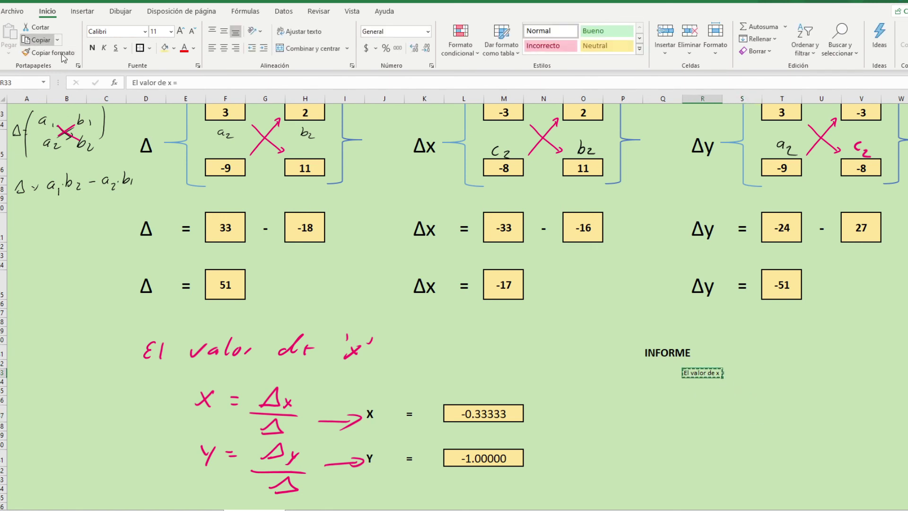
left_click(693, 410)
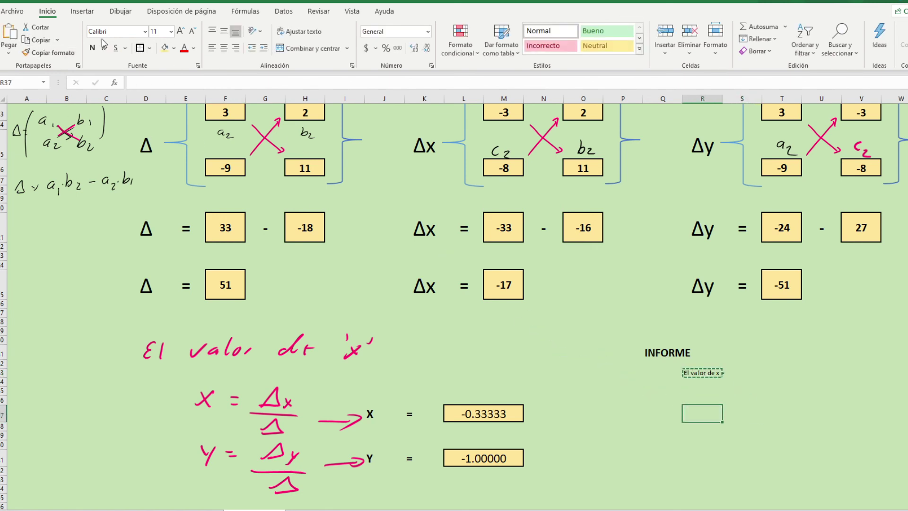
left_click(8, 35)
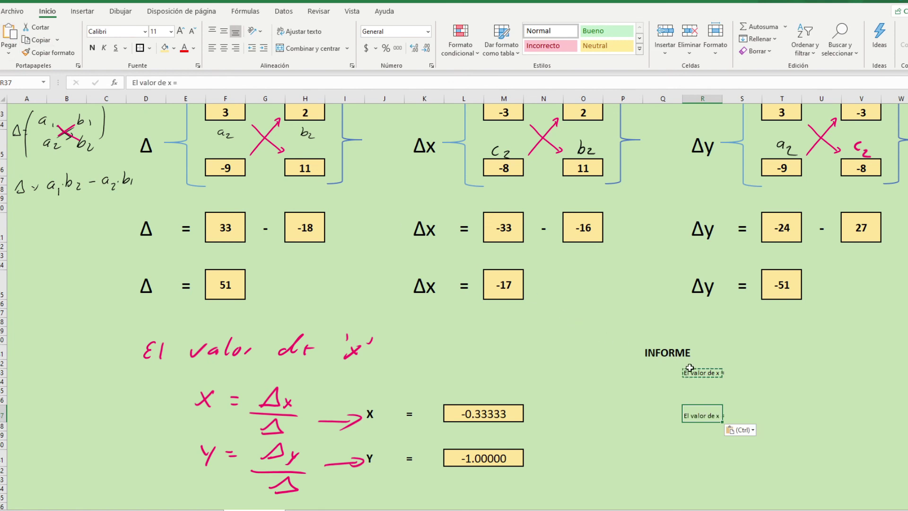
Set the label cells in rows 32–37 to font size 20.
left_click_drag(683, 363, 682, 402)
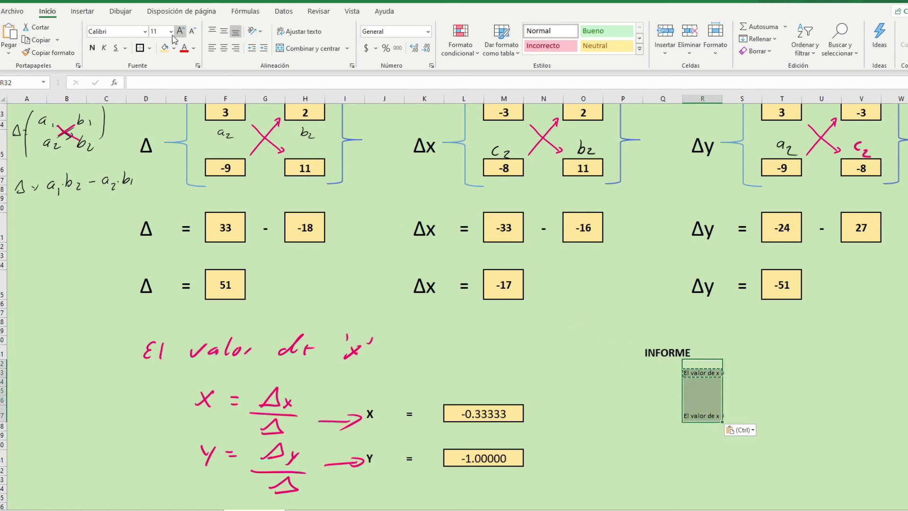
left_click(156, 31)
type("20")
key("Return")
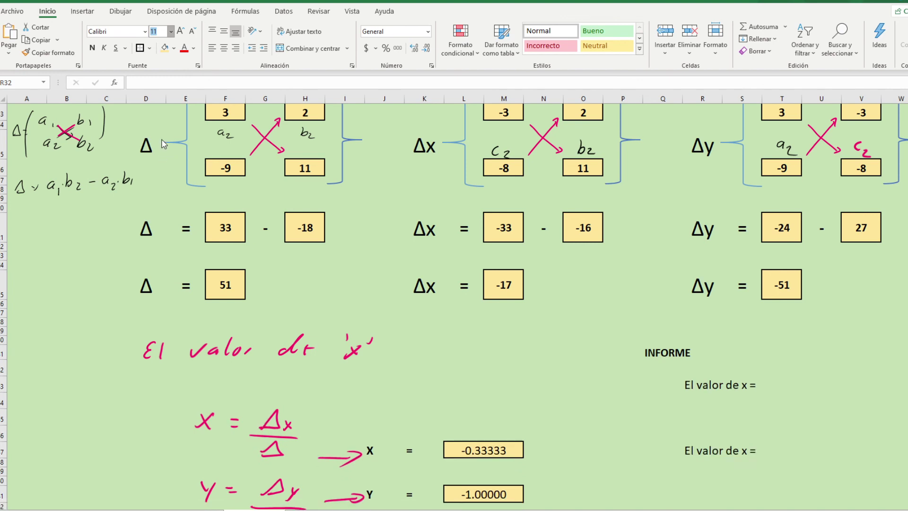
Bold the labels and fill result cells T33 and T37 yellow.
left_click(92, 47)
left_click(771, 381)
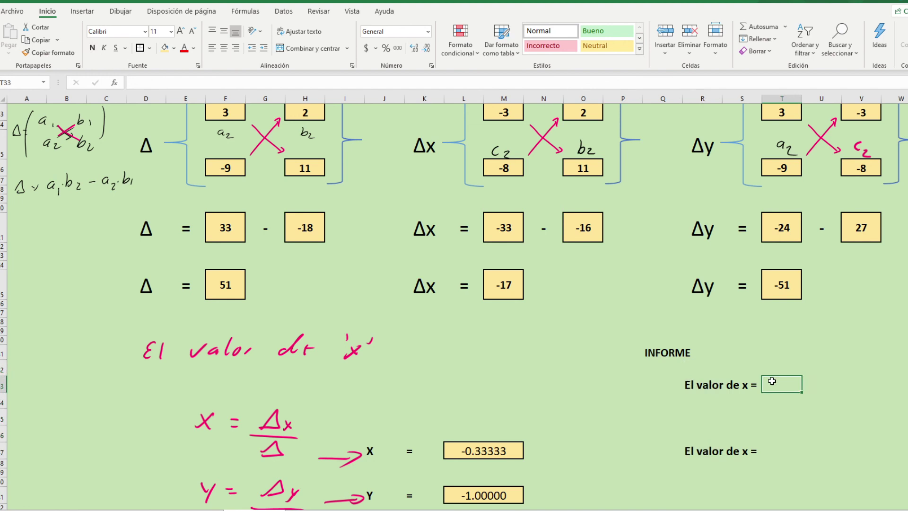
left_click(163, 48)
left_click(769, 449)
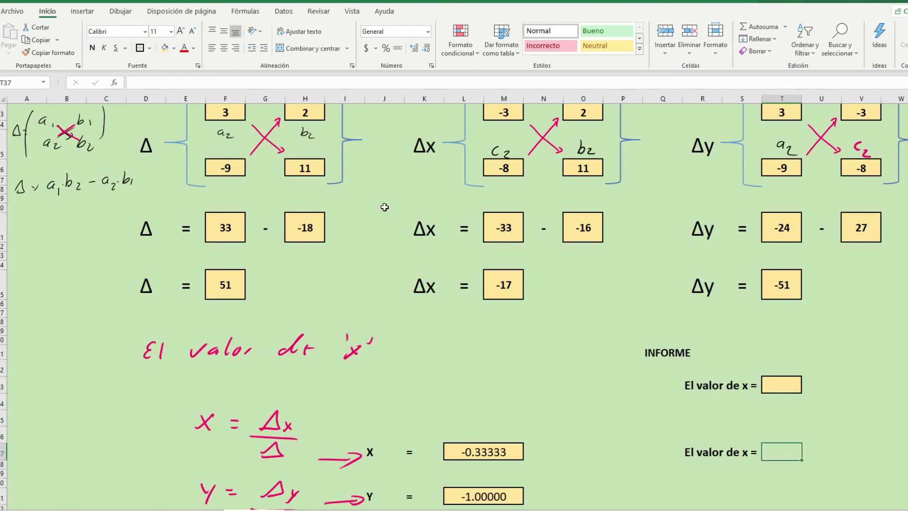
left_click(92, 47)
left_click(164, 48)
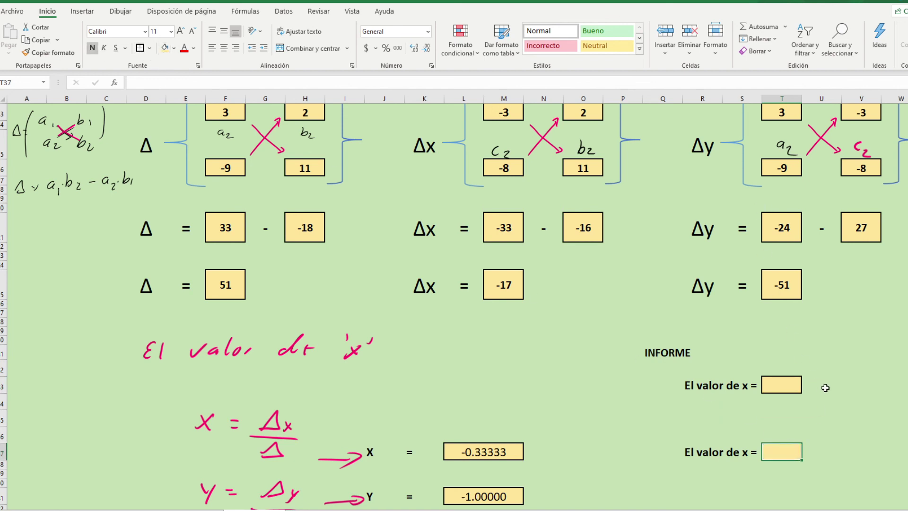
Merge and centre T33:U33 and T37:U37 into wide result boxes.
left_click_drag(825, 387, 787, 386)
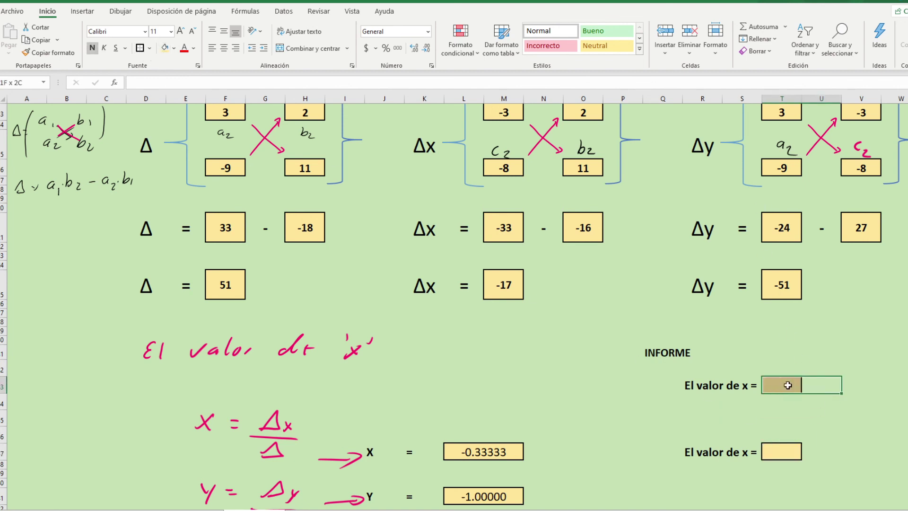
left_click(298, 48)
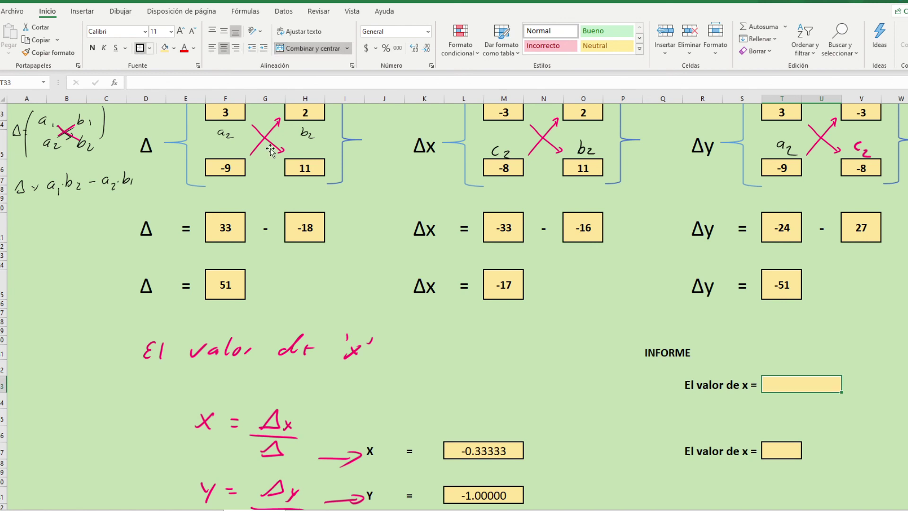
left_click_drag(825, 451, 780, 452)
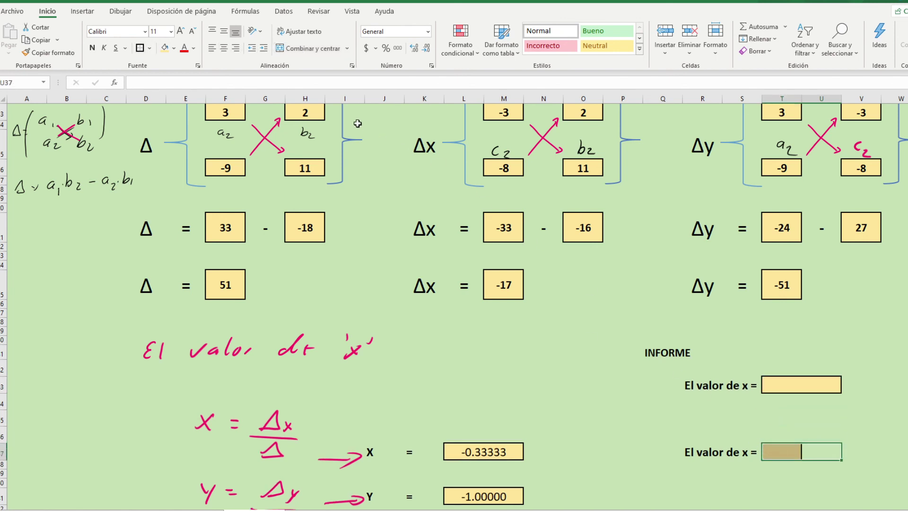
left_click(302, 48)
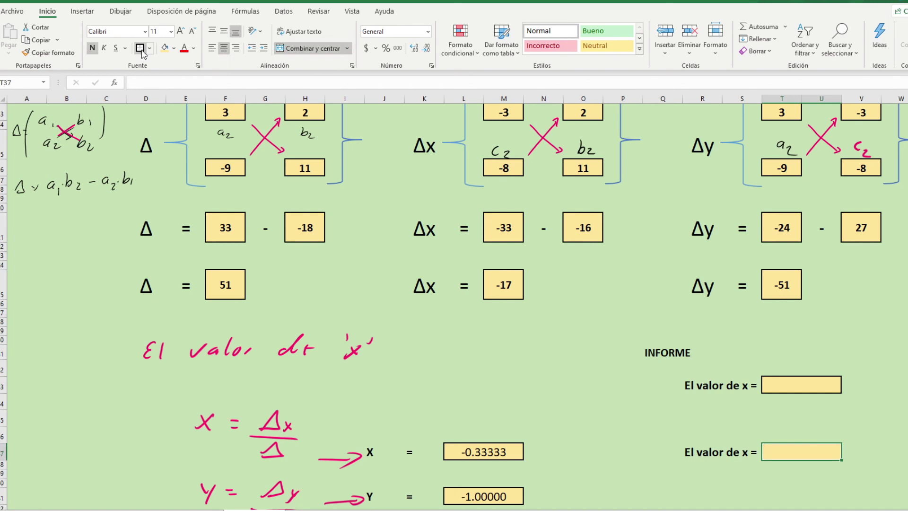
left_click(778, 388)
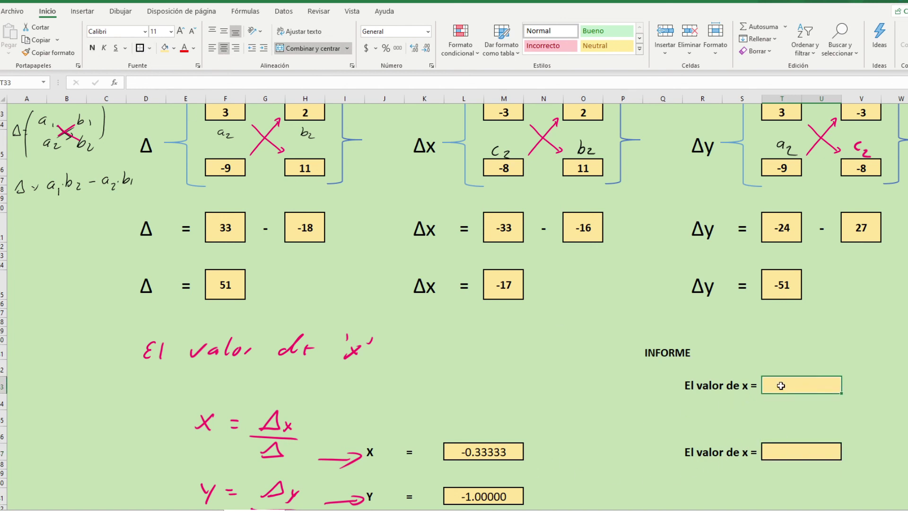
Link T33 to =L37 and T37 to =L41.
type("=")
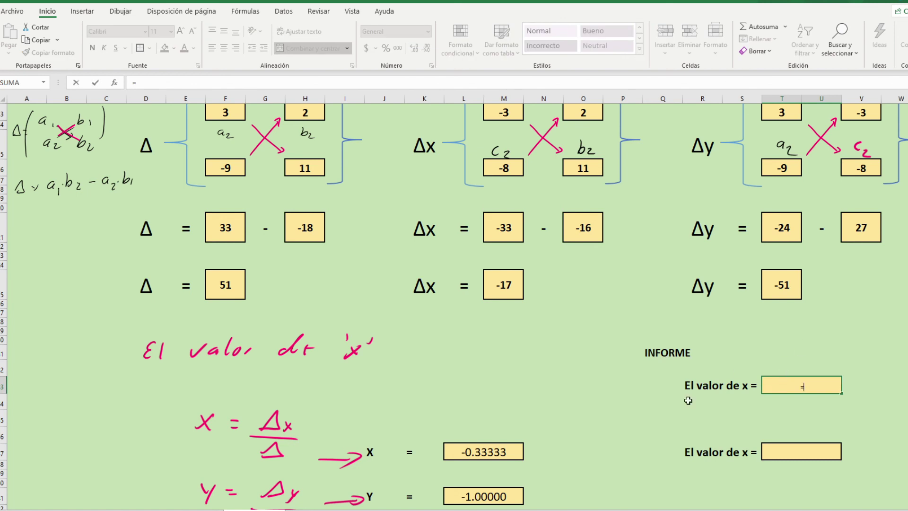
left_click(470, 451)
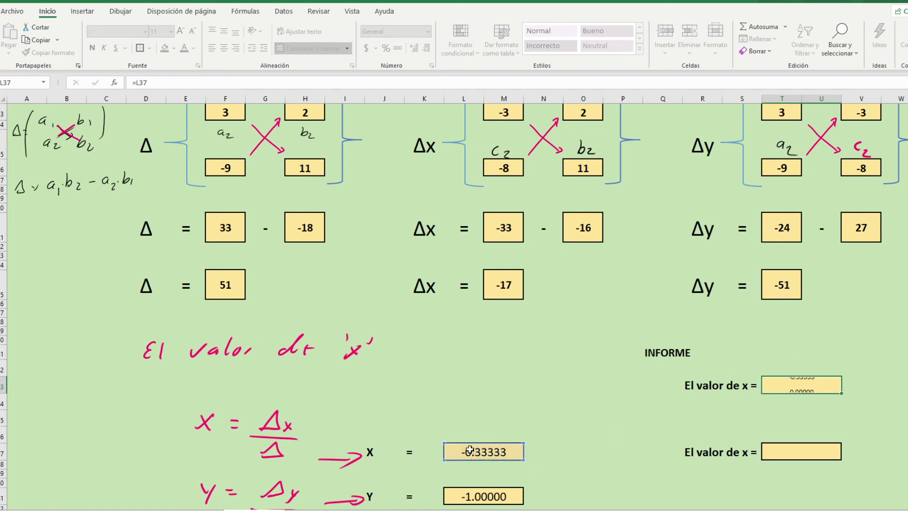
key("Return")
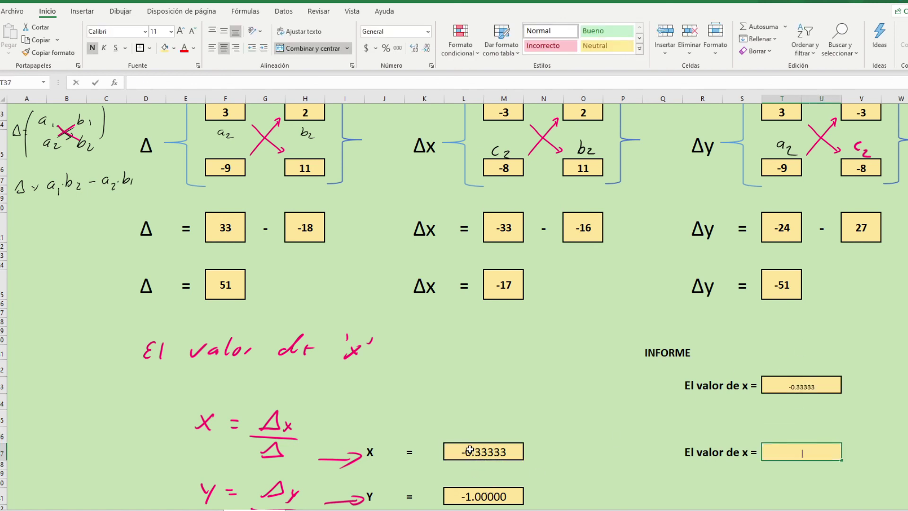
type("=")
left_click(473, 488)
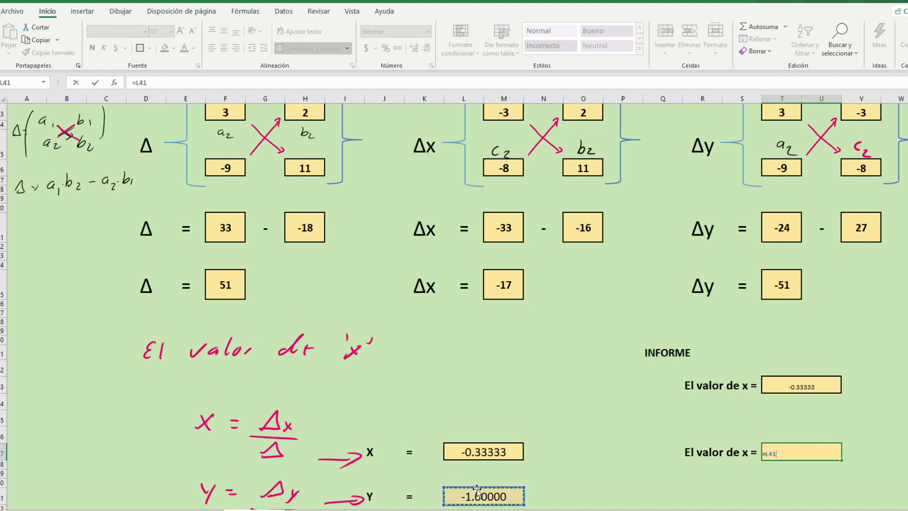
key("Return")
Centre the INFORME results both ways, bold at font size 20.
left_click_drag(782, 369, 814, 447)
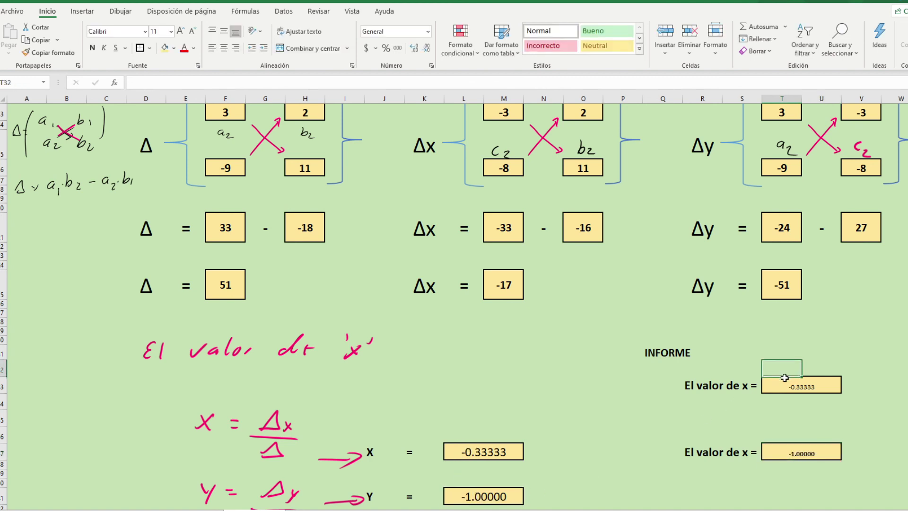
left_click(224, 48)
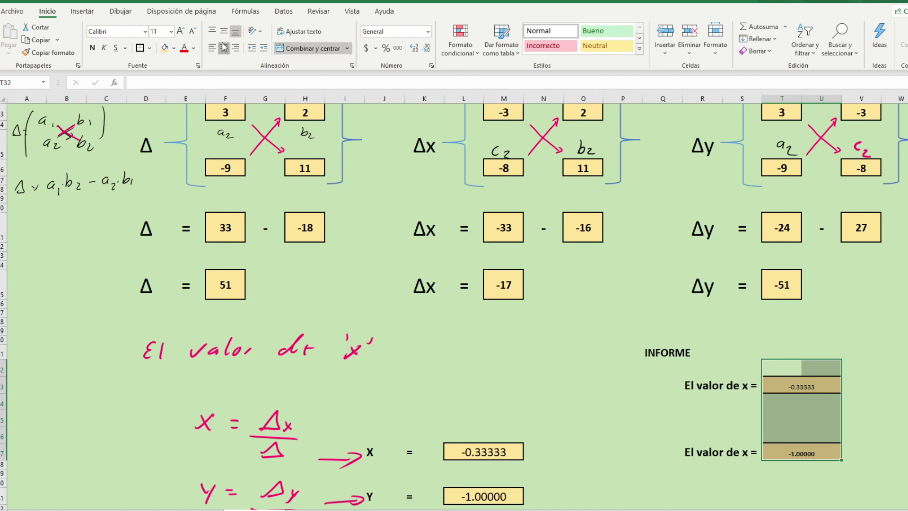
left_click(224, 31)
left_click(165, 32)
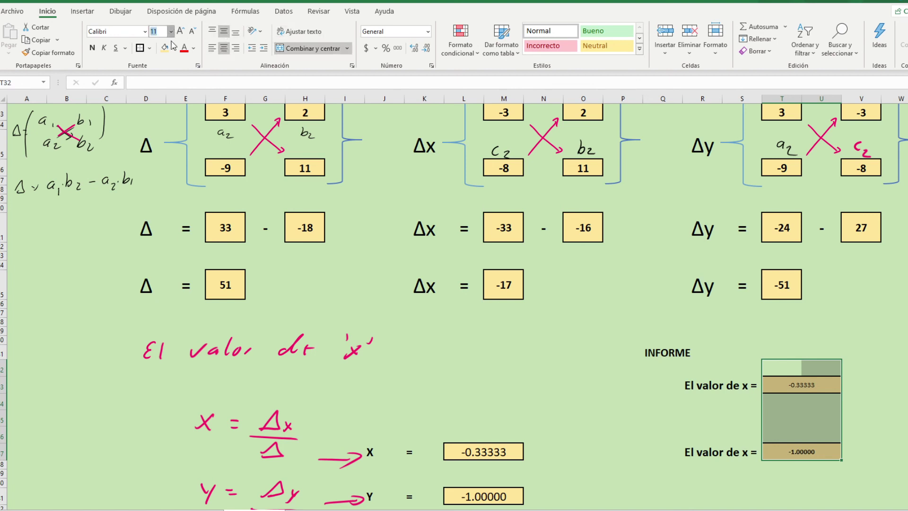
type("20")
key("Return")
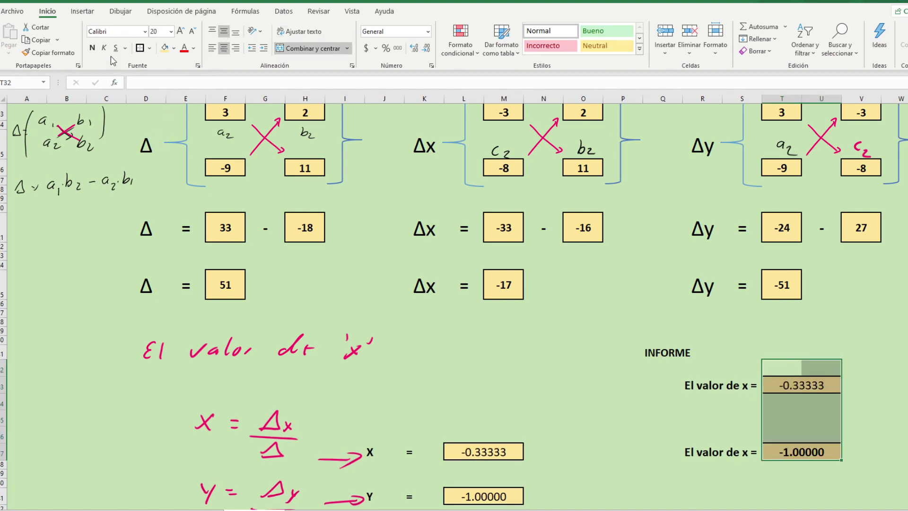
left_click(91, 49)
left_click(416, 338)
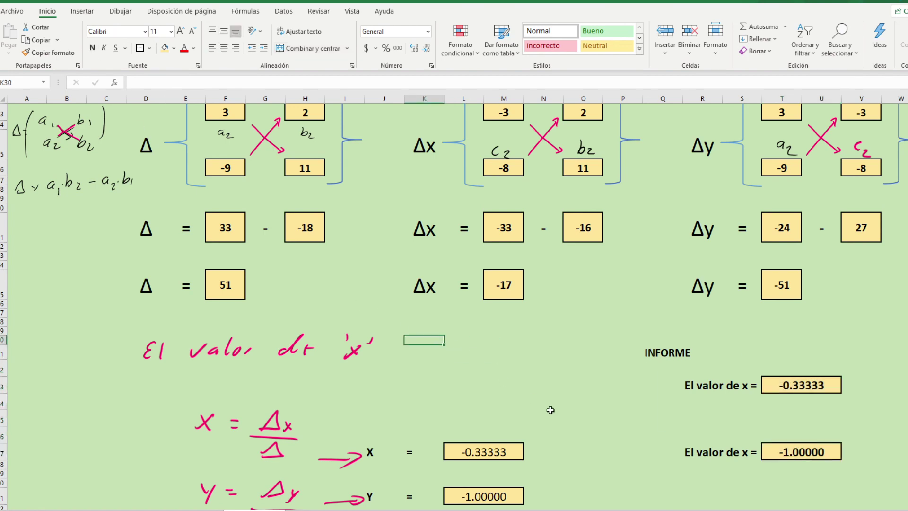
scroll(594, 432, "up", 1)
scroll(594, 432, "down", 2)
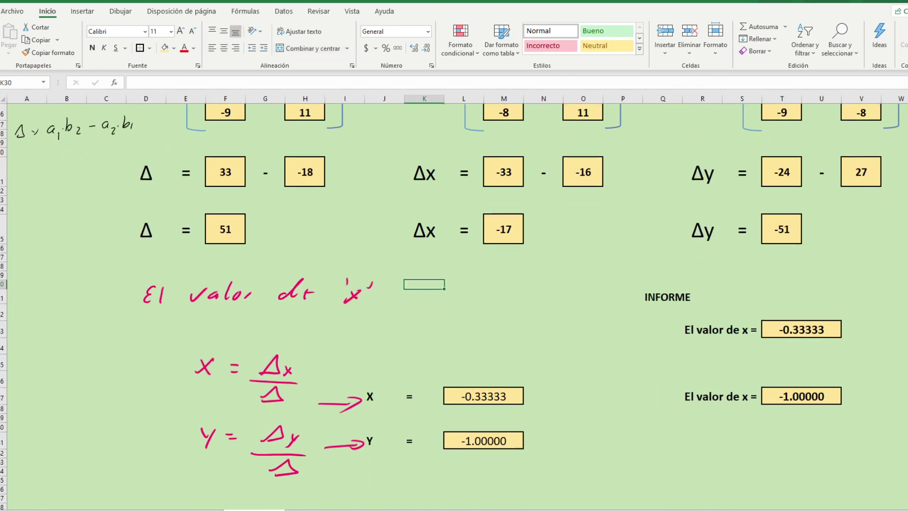
scroll(859, 504, "down", 2, "ctrl")
scroll(859, 504, "up", 2)
scroll(859, 504, "up", 1)
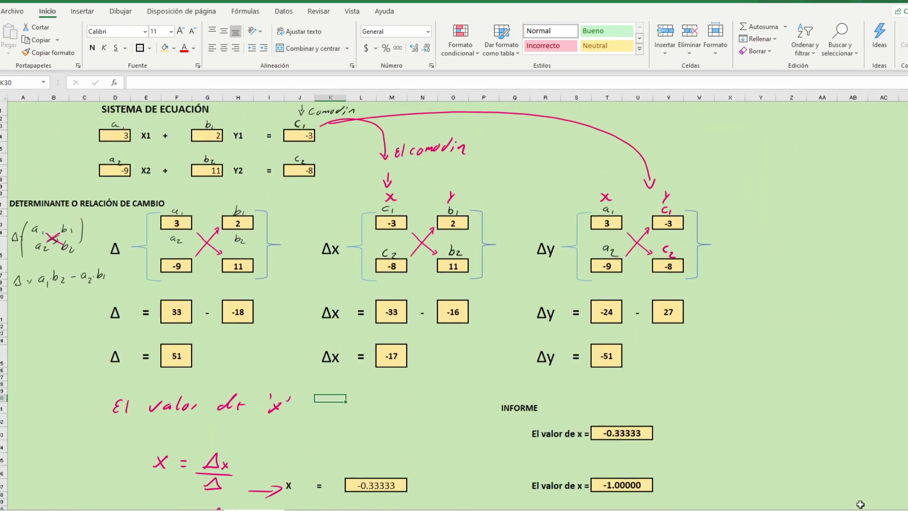
scroll(859, 504, "down", 1)
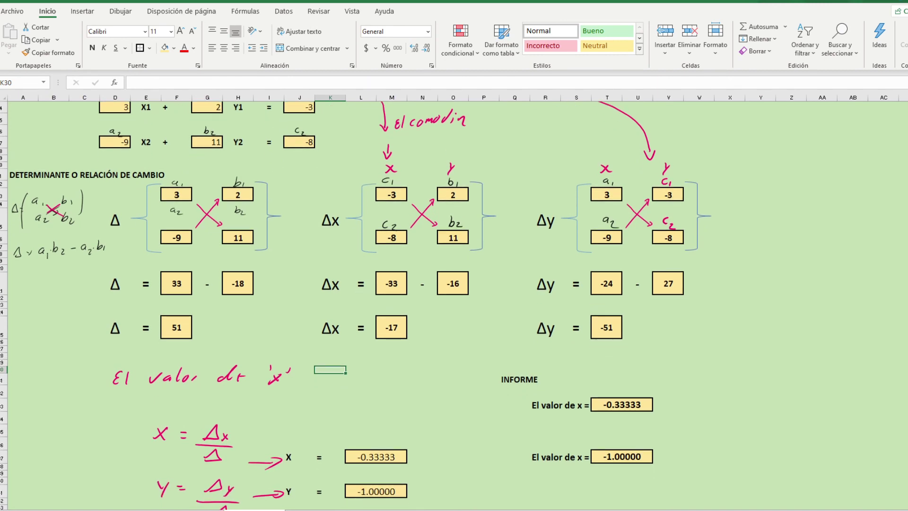
scroll(859, 503, "down", 5, "ctrl")
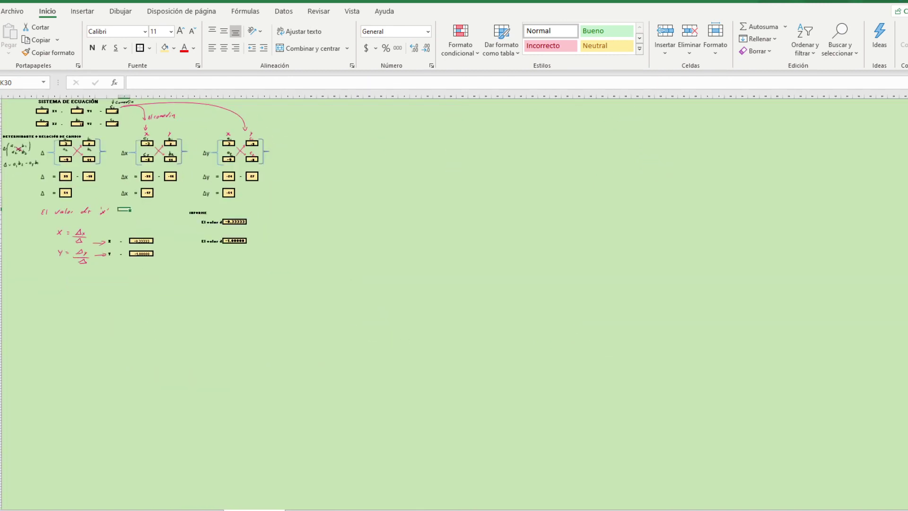
scroll(859, 503, "up", 1, "ctrl")
scroll(859, 504, "up", 2, "ctrl")
scroll(859, 504, "up", 2, "ctrl")
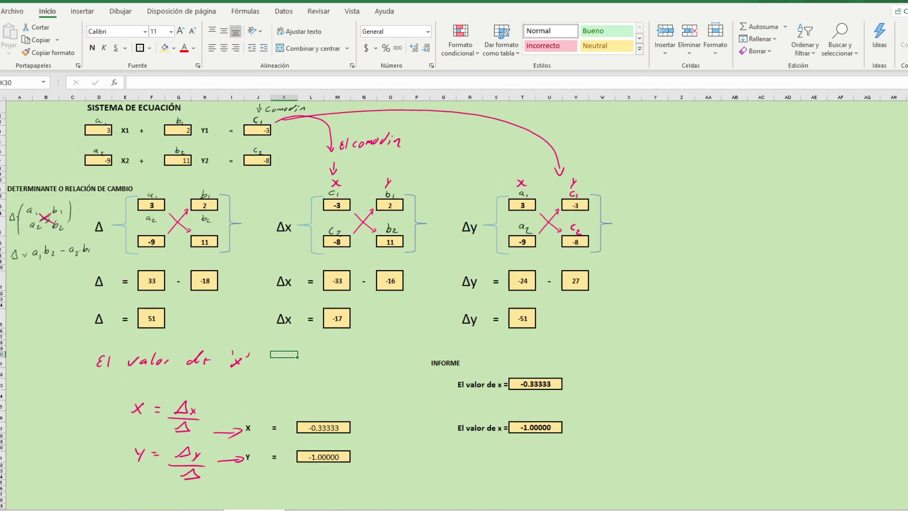
scroll(859, 504, "up", 1, "ctrl")
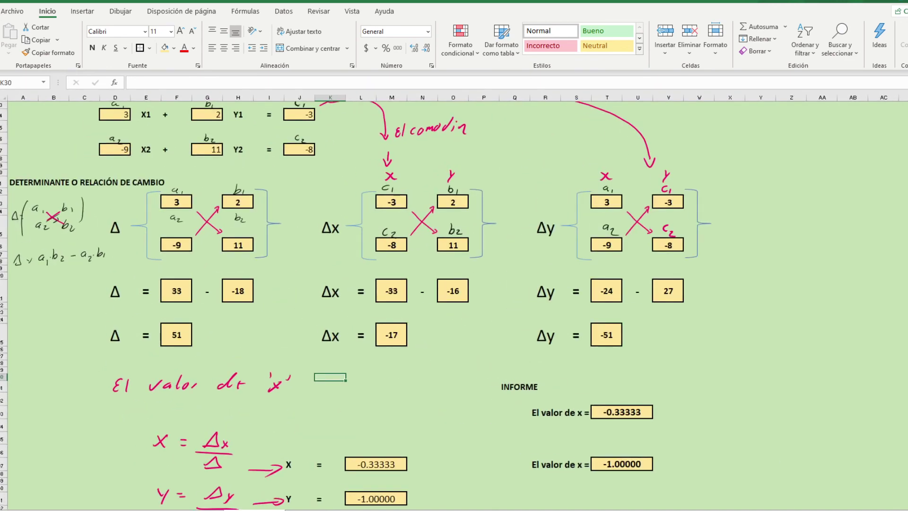